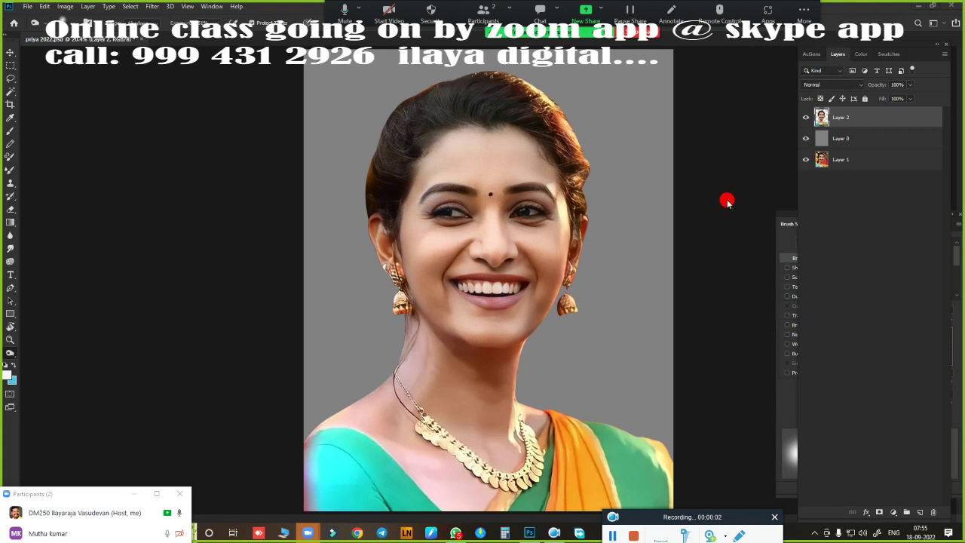
# - Hide and reshow the cut-out portrait and grey backdrop layers to compare with the original photo
pyautogui.click(804, 117)
pyautogui.click(804, 138)
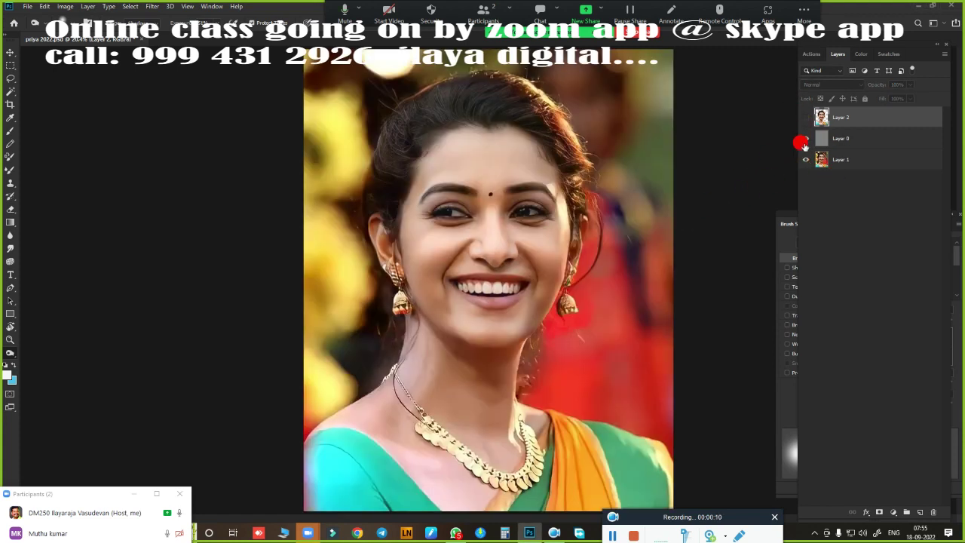
pyautogui.click(804, 140)
pyautogui.click(804, 117)
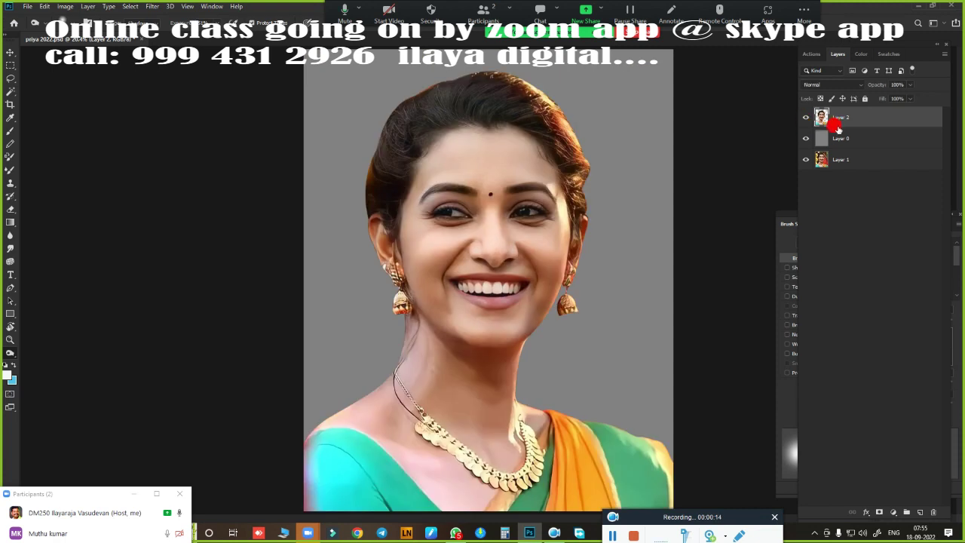
# - Duplicate Layer 2 as Layer 2 copy and add an empty Layer 3 above it
pyautogui.click(920, 512)
pyautogui.hotkey('ctrl', 'z')
pyautogui.hotkey('ctrl', 'j')
pyautogui.click(919, 513)
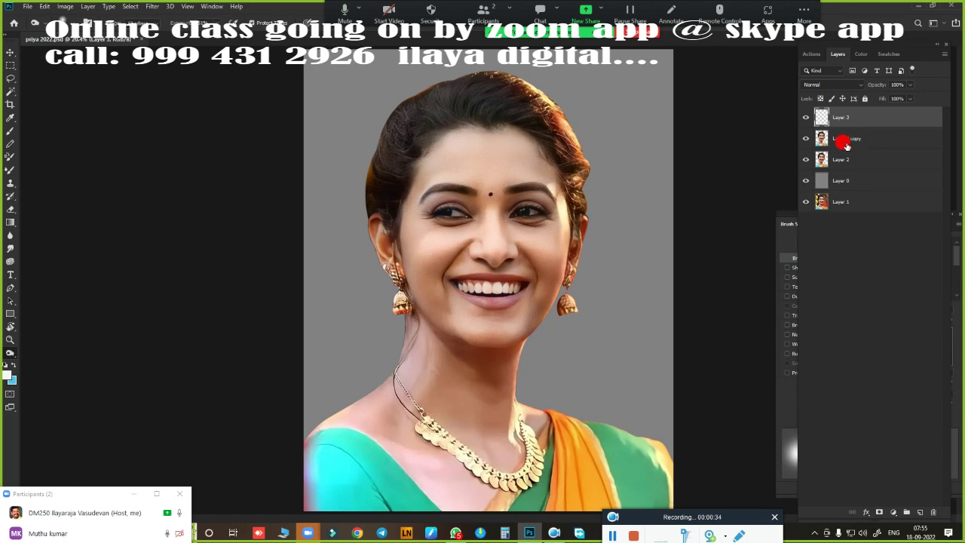
pyautogui.click(570, 221)
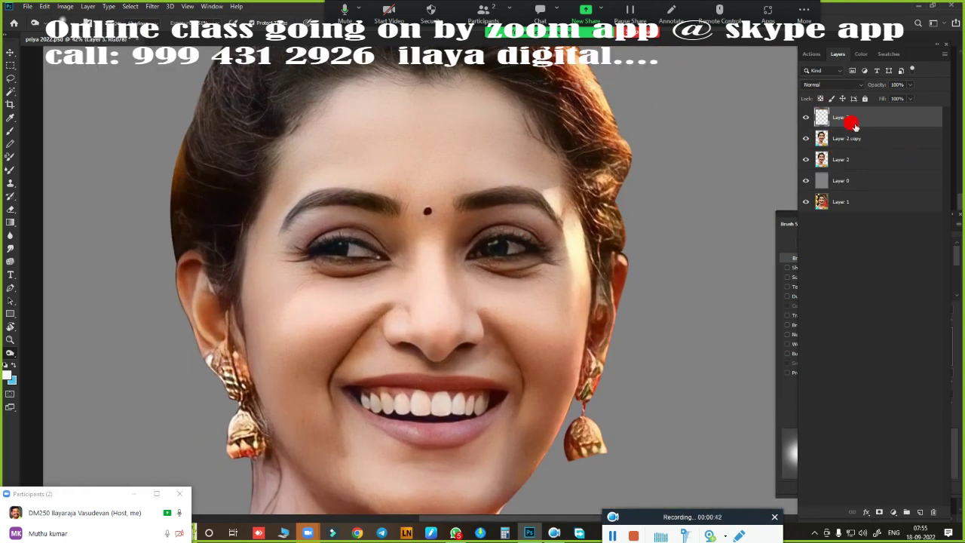
pyautogui.press('j')
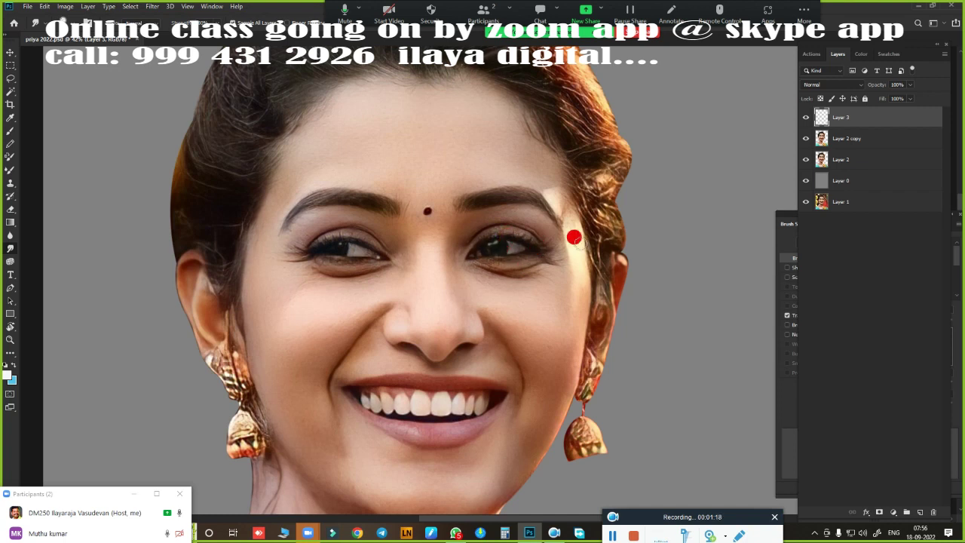
pyautogui.moveTo(515, 234); pyautogui.dragTo(485, 183)
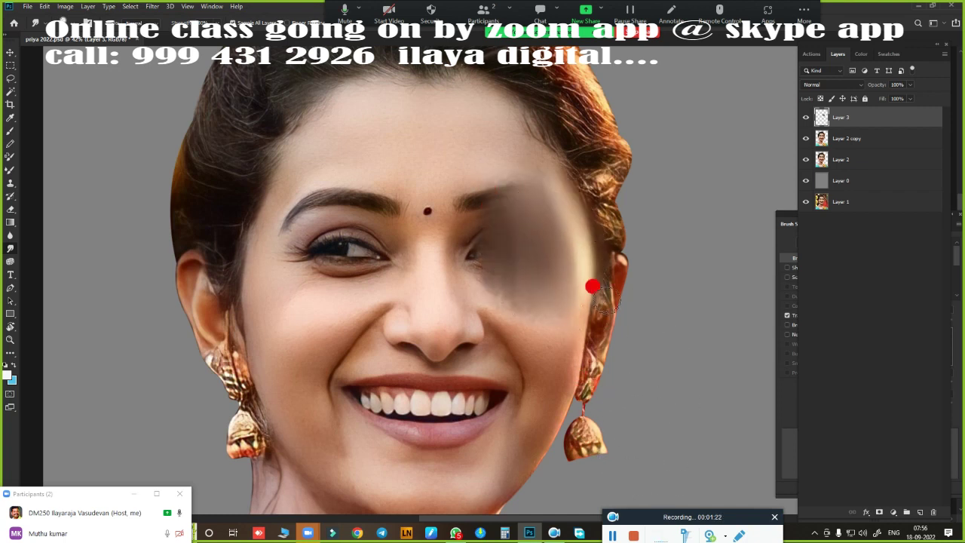
pyautogui.keyDown('alt'); pyautogui.click(805, 117); pyautogui.keyUp('alt')
pyautogui.keyDown('alt'); pyautogui.click(805, 120); pyautogui.keyUp('alt')
pyautogui.press('e')
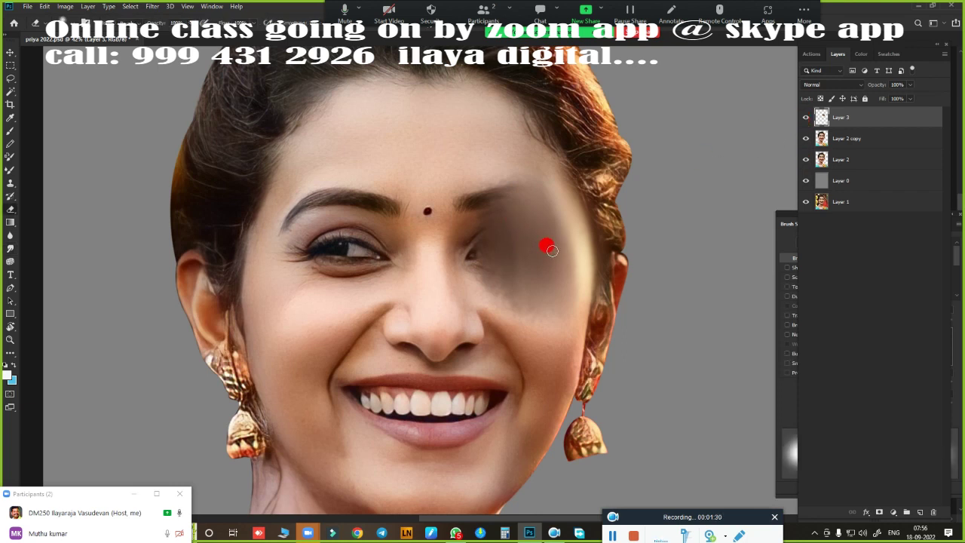
pyautogui.moveTo(474, 185)
pyautogui.mouseDown()
pyautogui.moveTo(508, 189)
pyautogui.moveTo(562, 168)
pyautogui.mouseUp()
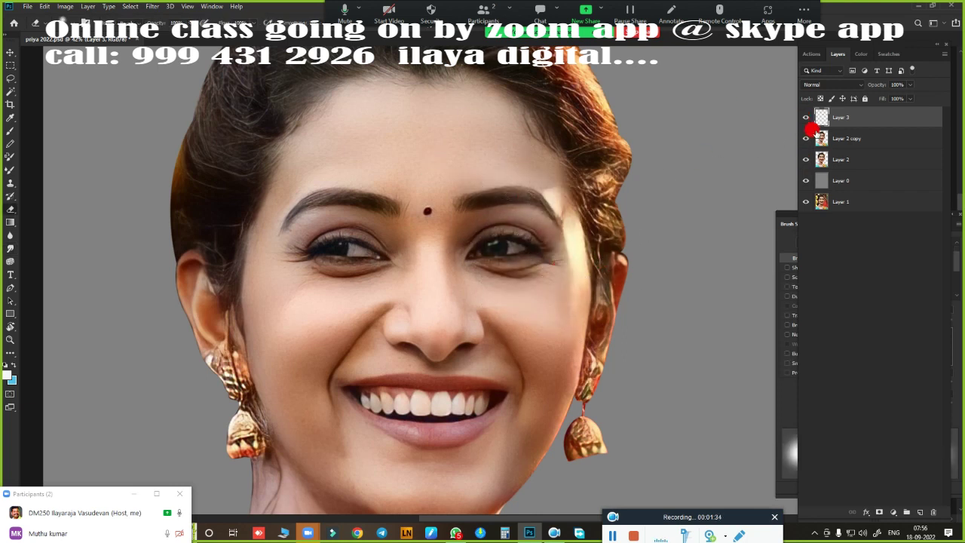
pyautogui.click(805, 118)
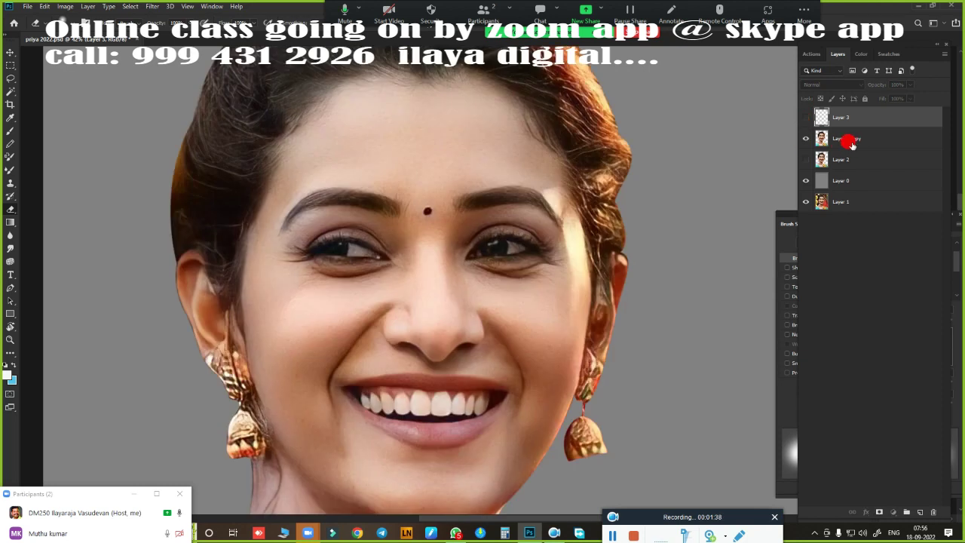
pyautogui.click(805, 138)
pyautogui.click(847, 139)
pyautogui.moveTo(610, 230); pyautogui.dragTo(565, 279)
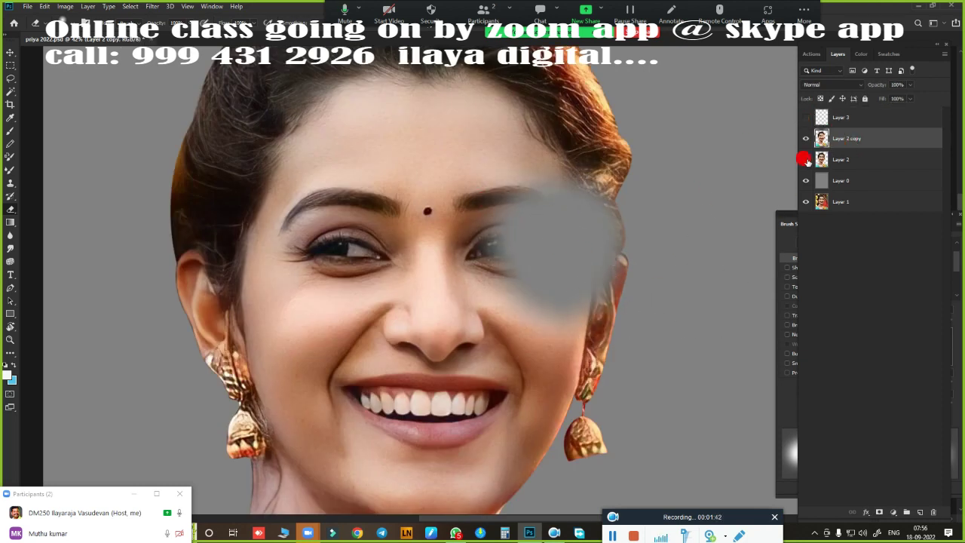
pyautogui.hotkey('ctrl', 'z')
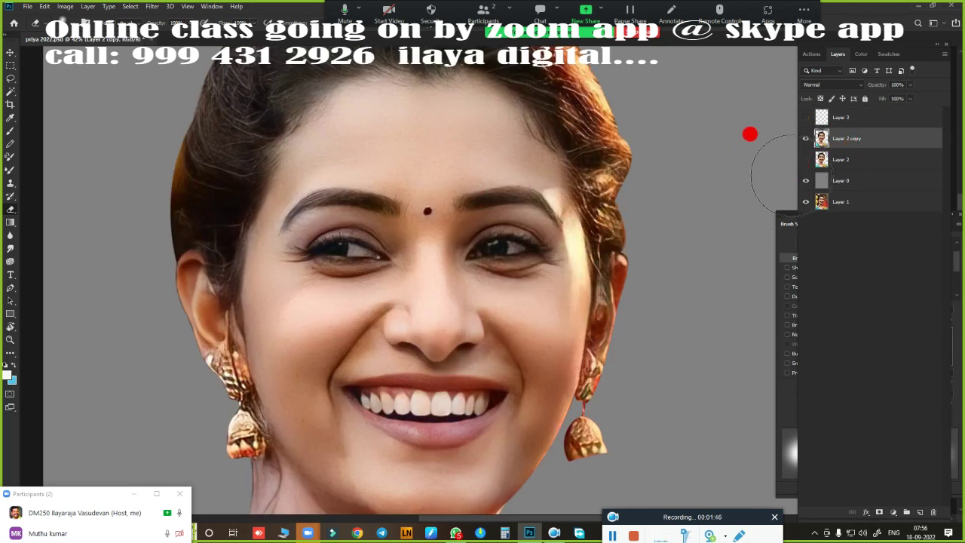
pyautogui.click(805, 118)
pyautogui.click(848, 118)
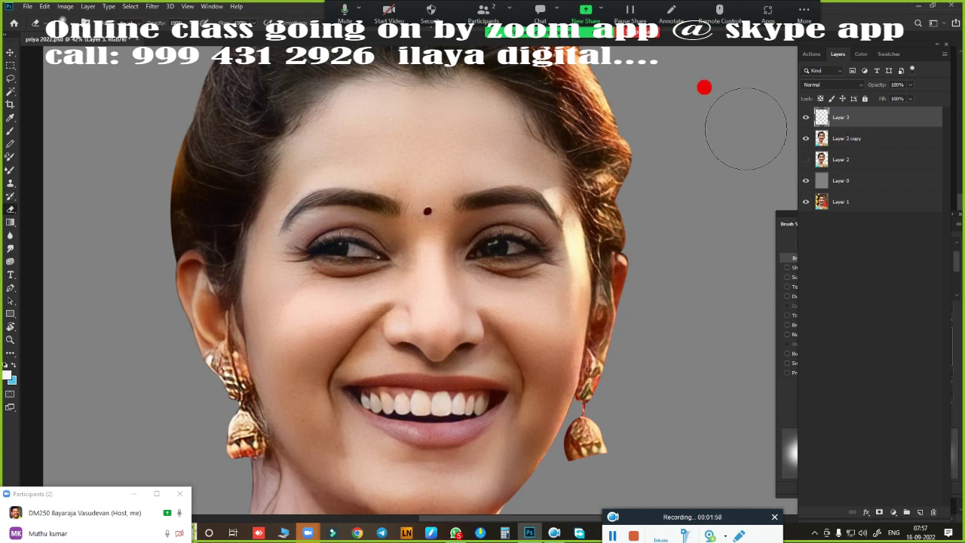
pyautogui.click(805, 159)
pyautogui.click(843, 138)
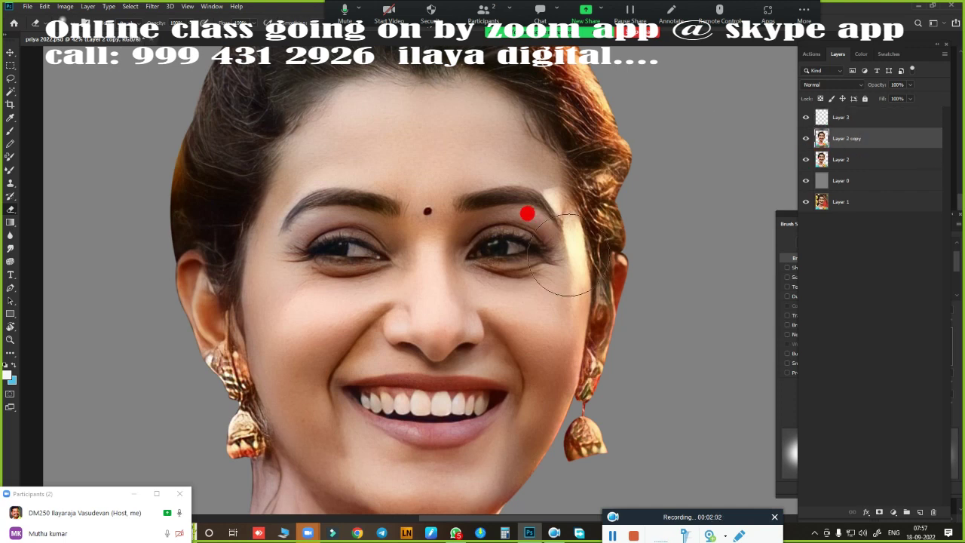
pyautogui.scroll(-3, 565, 254)
pyautogui.scroll(2, 590, 251)
pyautogui.scroll(-3, 580, 241)
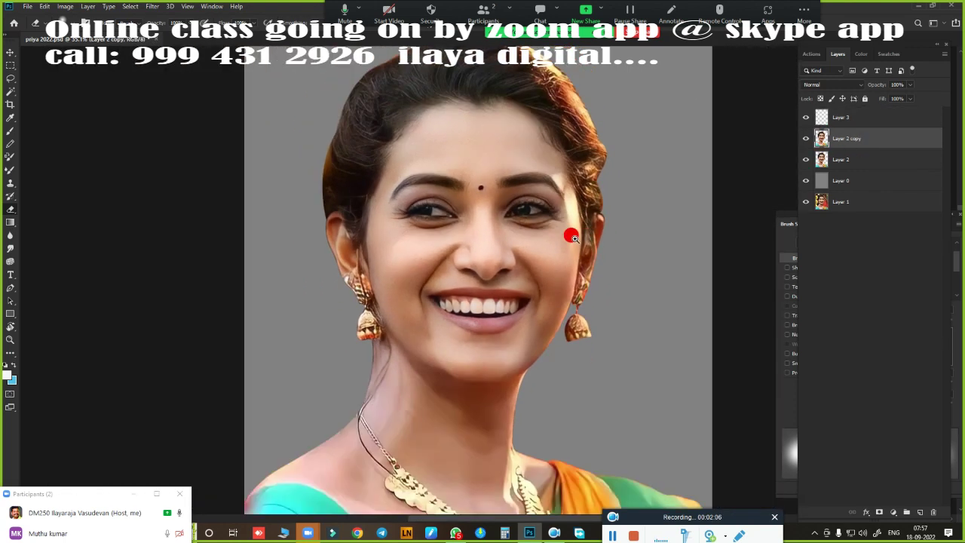
pyautogui.scroll(1, 590, 224)
pyautogui.scroll(2, 595, 241)
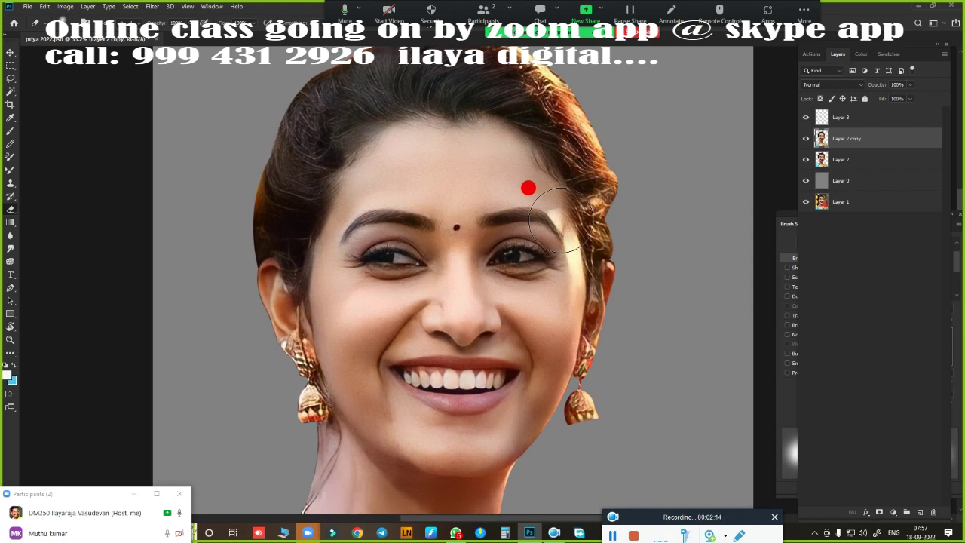
# - Apply Brightness/Contrast to Layer 2 copy with brightness 6 and contrast 28
pyautogui.hotkey('alt', 'i')
pyautogui.press('j')
pyautogui.press('c')
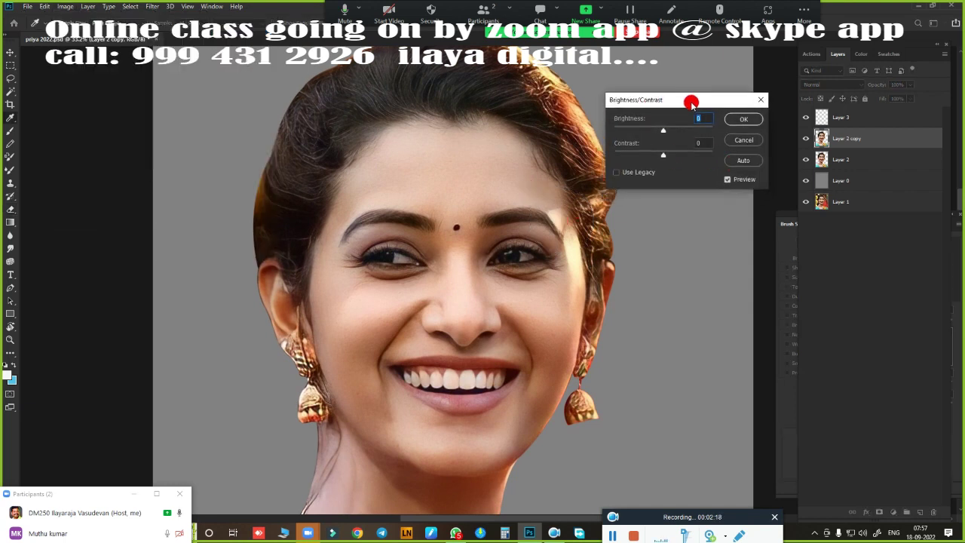
pyautogui.moveTo(691, 104); pyautogui.dragTo(692, 72)
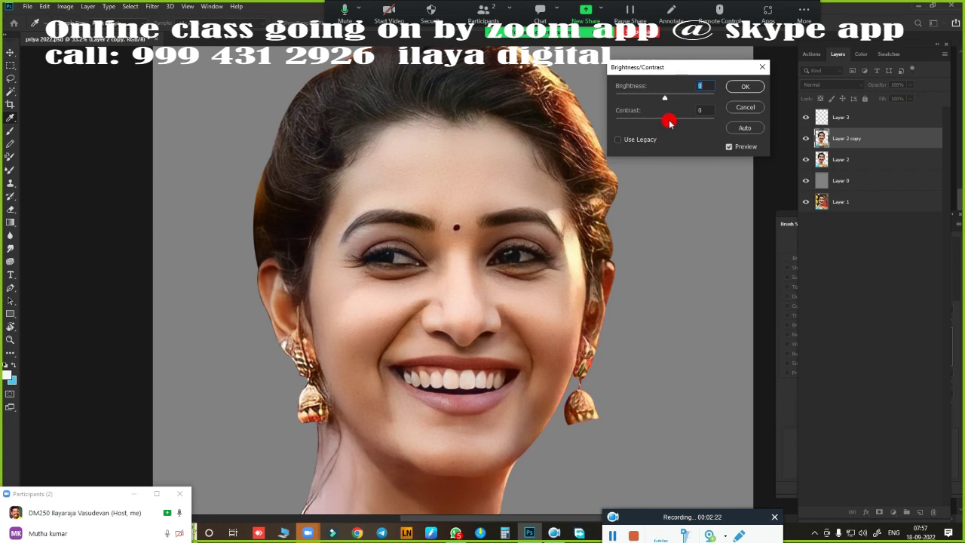
pyautogui.moveTo(666, 124)
pyautogui.mouseDown()
pyautogui.moveTo(691, 116)
pyautogui.moveTo(664, 123)
pyautogui.moveTo(687, 118)
pyautogui.moveTo(668, 125)
pyautogui.moveTo(683, 119)
pyautogui.moveTo(666, 100)
pyautogui.mouseUp()
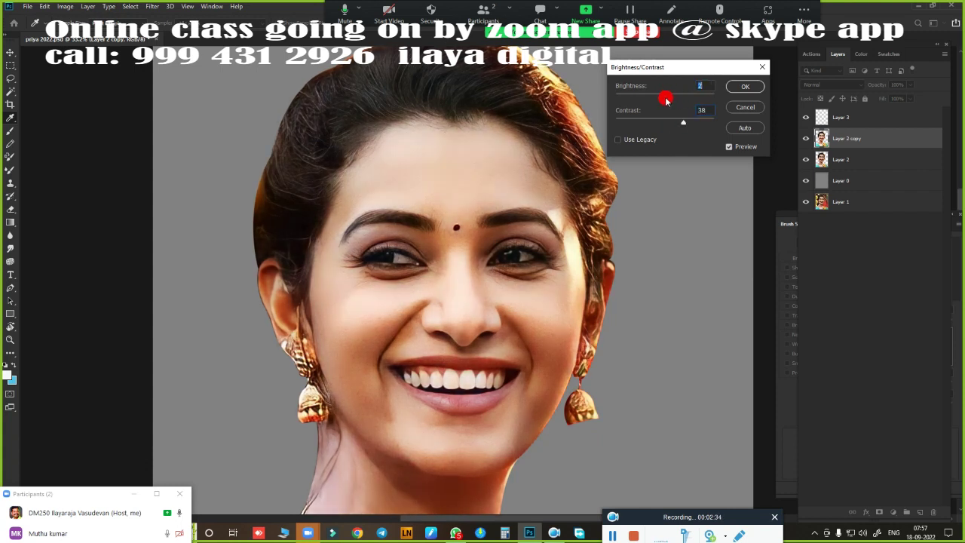
pyautogui.click(730, 148)
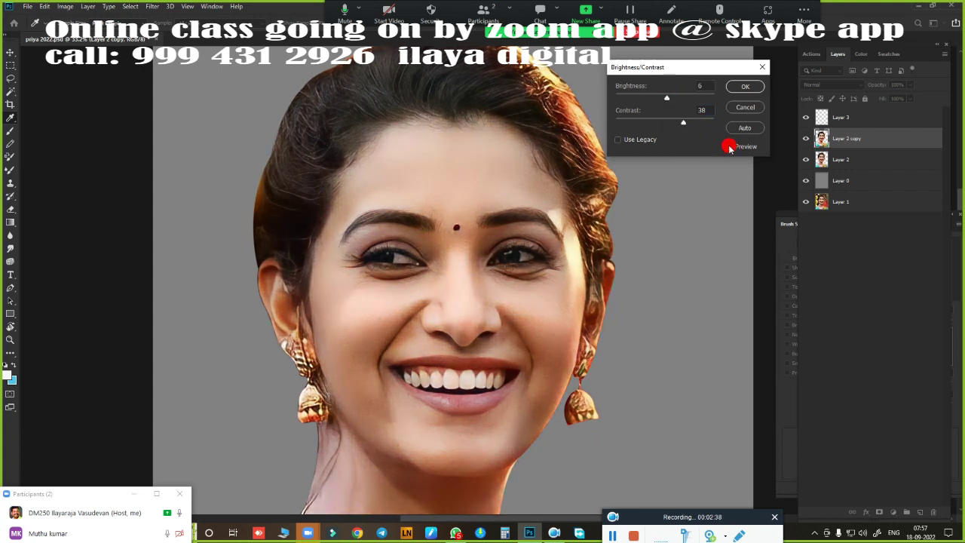
pyautogui.click(744, 86)
pyautogui.hotkey('ctrl', 'b')
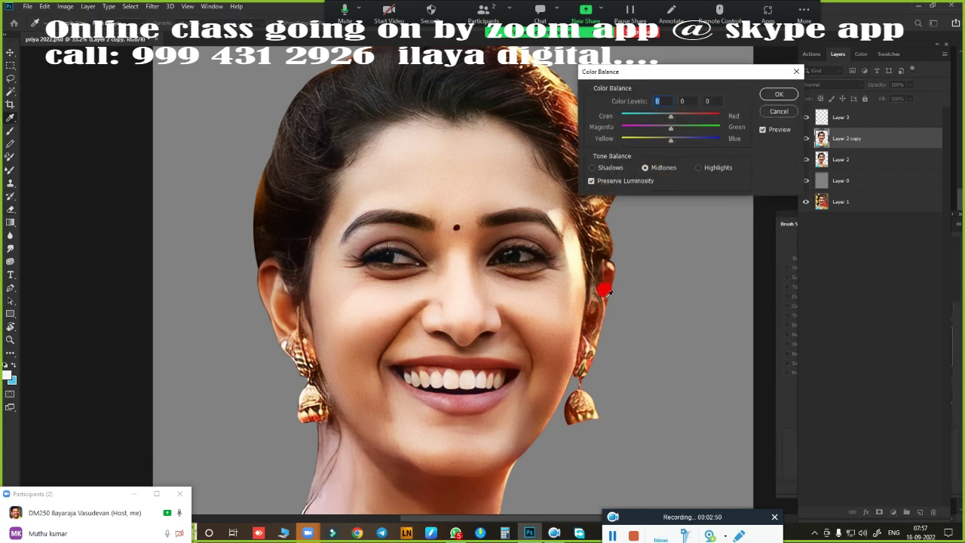
# - Apply Color Balance with midtones +14/-8/-6 and shadows +10/0/-14, then compare the layer
pyautogui.click(677, 115)
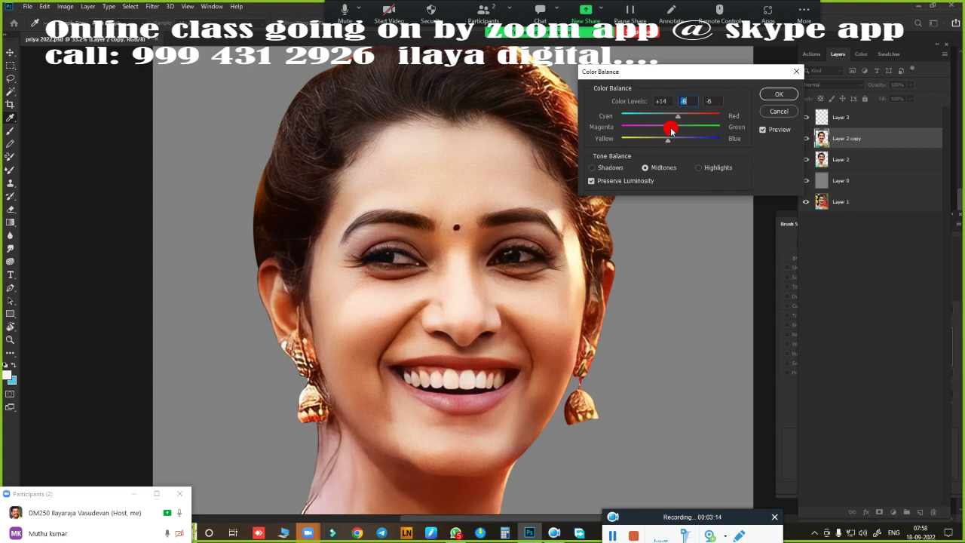
pyautogui.click(612, 168)
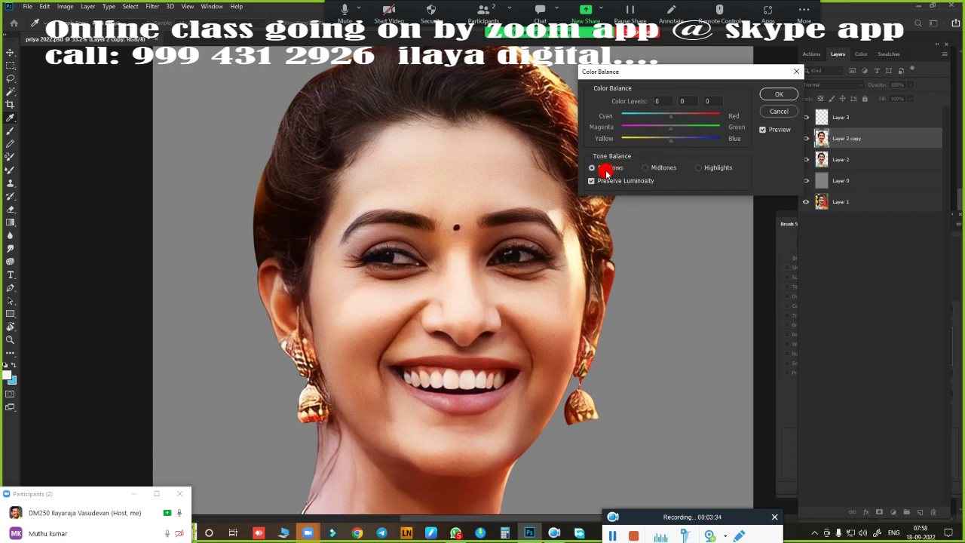
pyautogui.moveTo(665, 143); pyautogui.dragTo(663, 142)
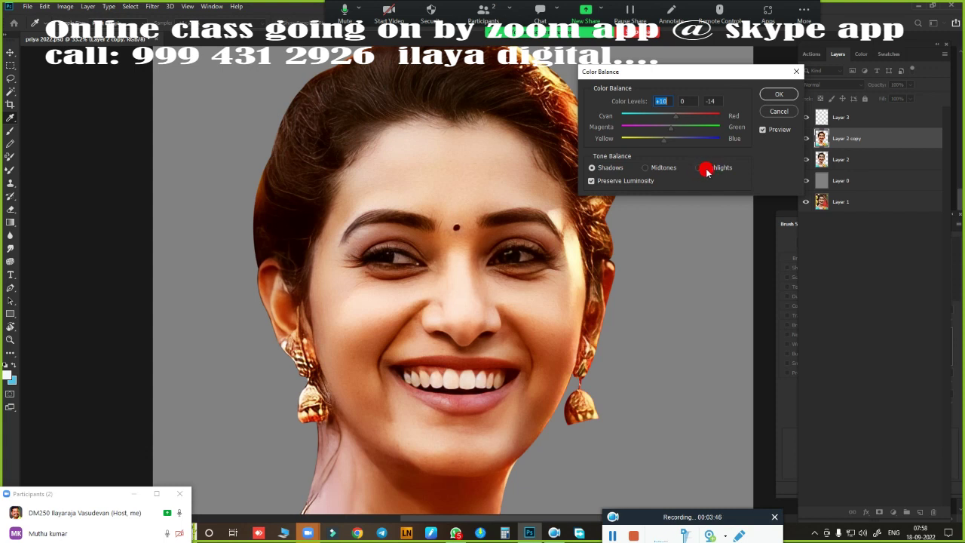
pyautogui.click(778, 96)
pyautogui.click(805, 138)
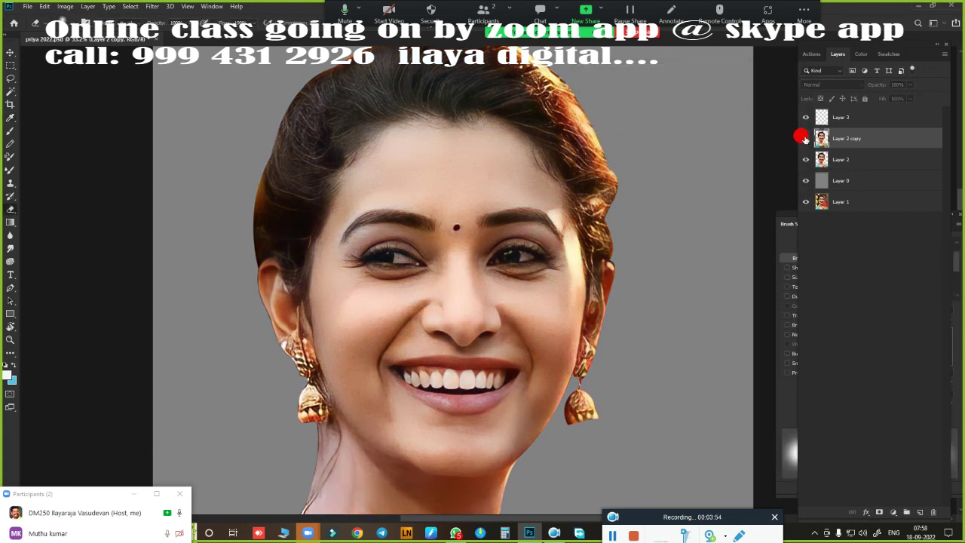
# - On Layer 3, pick the large soft round brush and enable its Transfer setting
pyautogui.click(841, 116)
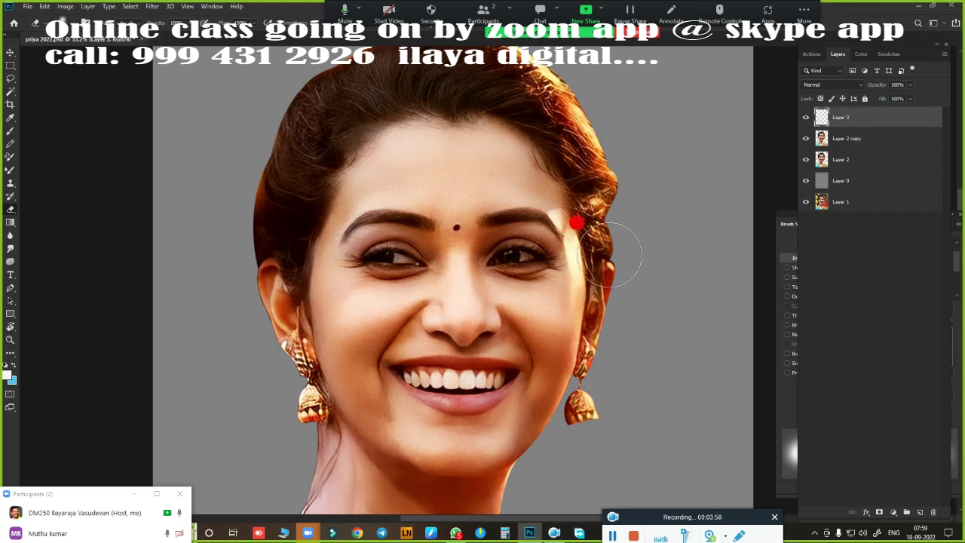
pyautogui.rightClick(286, 212)
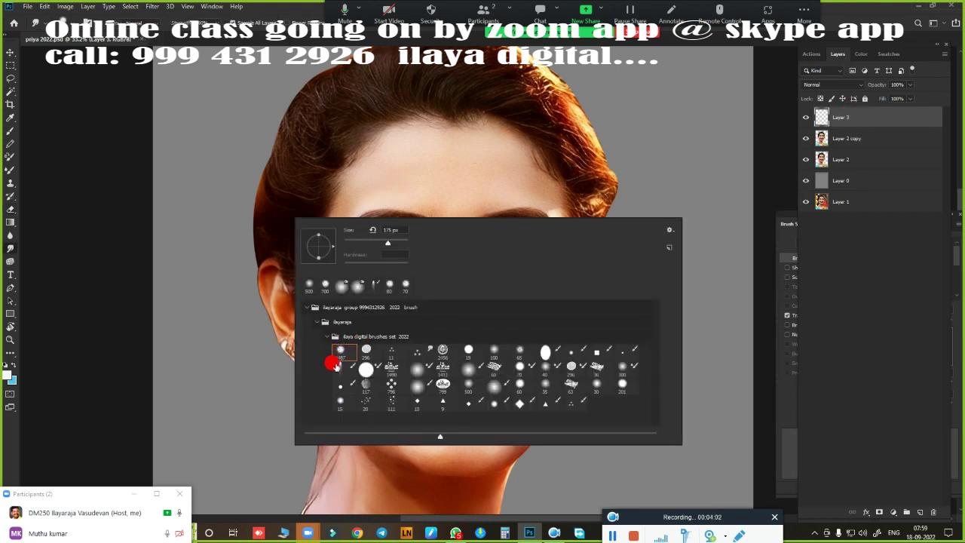
pyautogui.click(340, 352)
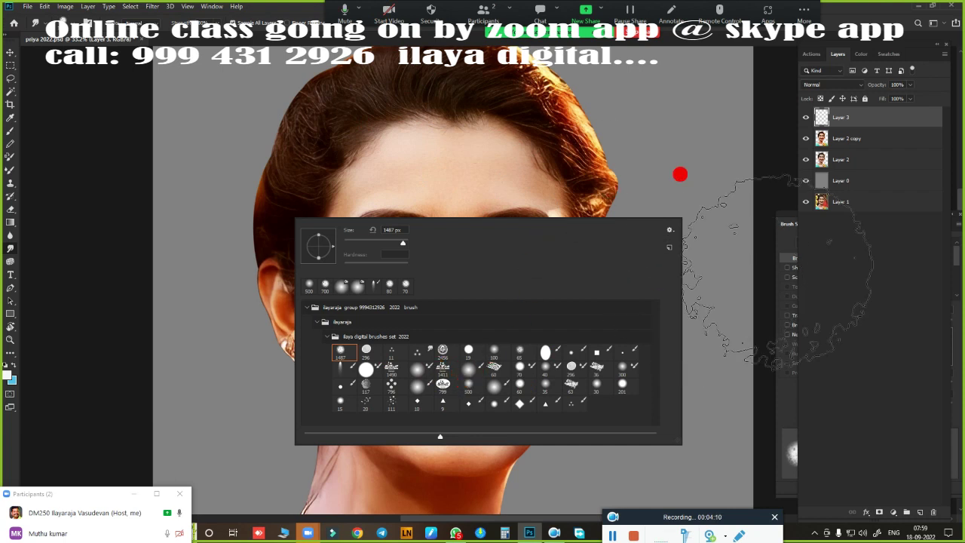
pyautogui.click(788, 387)
pyautogui.rightClick(377, 297)
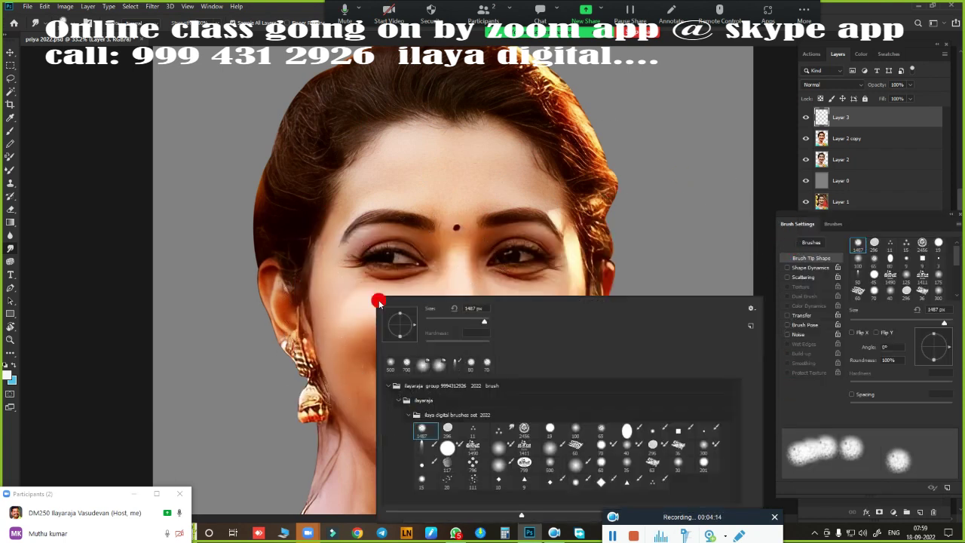
pyautogui.click(799, 315)
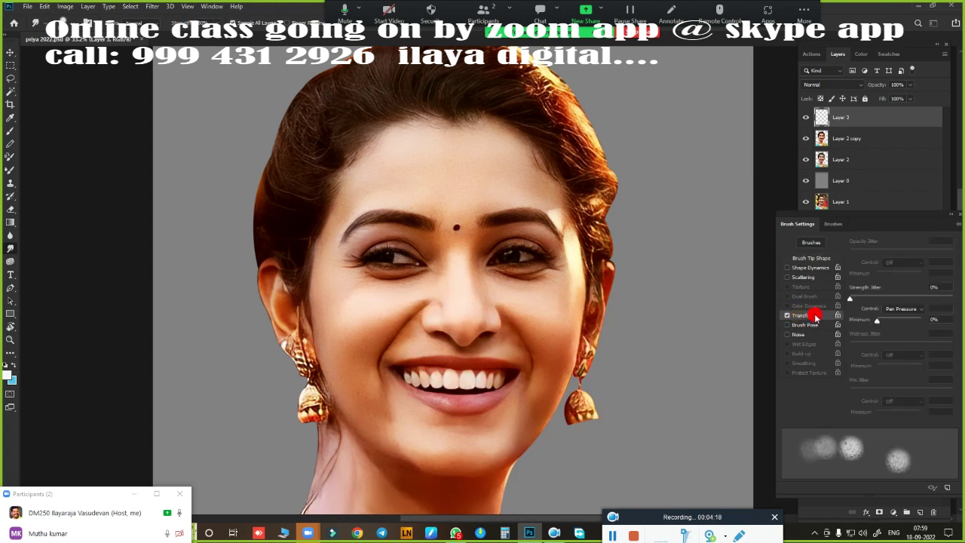
# - Try several brush presets, settling on the 1487 px soft round brush with pen-pressure Transfer
pyautogui.rightClick(349, 210)
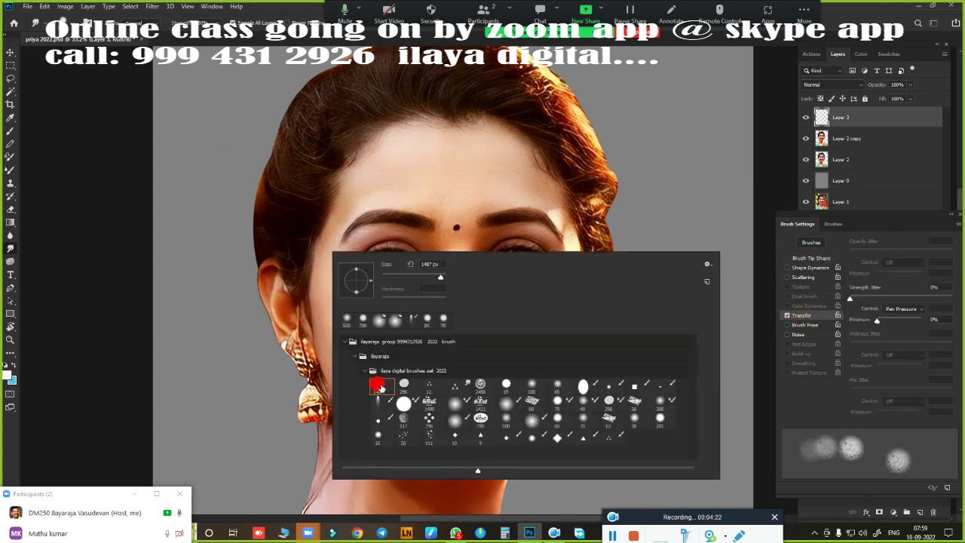
pyautogui.click(454, 401)
pyautogui.click(511, 402)
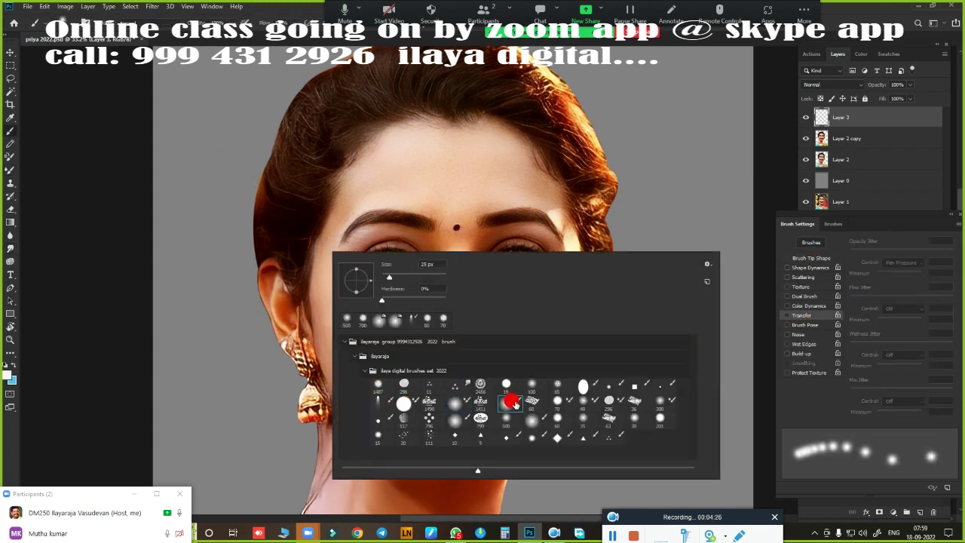
pyautogui.click(556, 400)
pyautogui.click(560, 437)
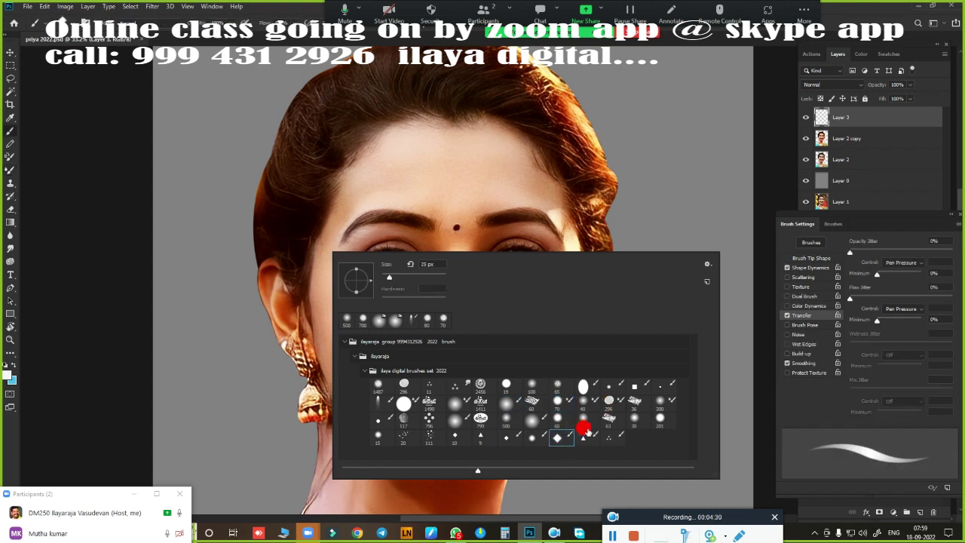
pyautogui.click(595, 439)
pyautogui.click(609, 438)
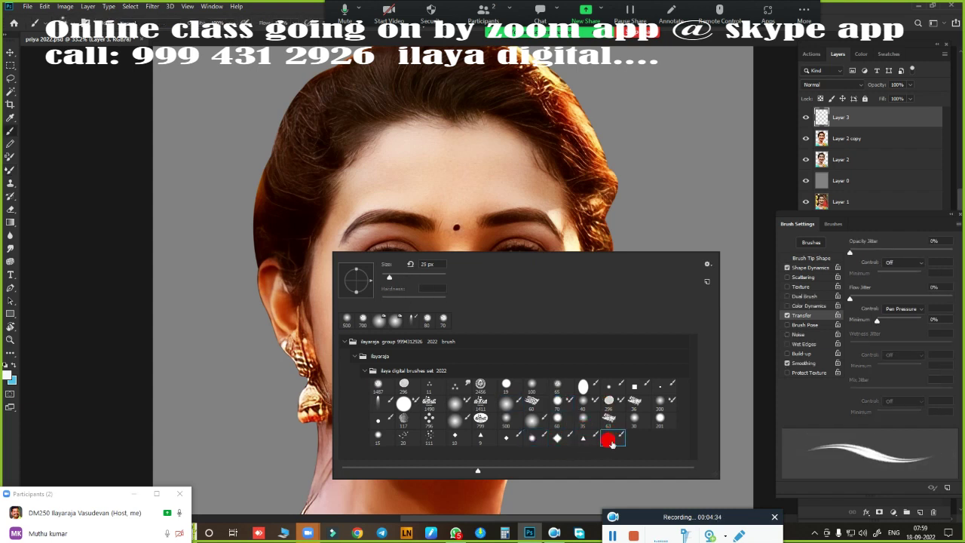
pyautogui.click(380, 386)
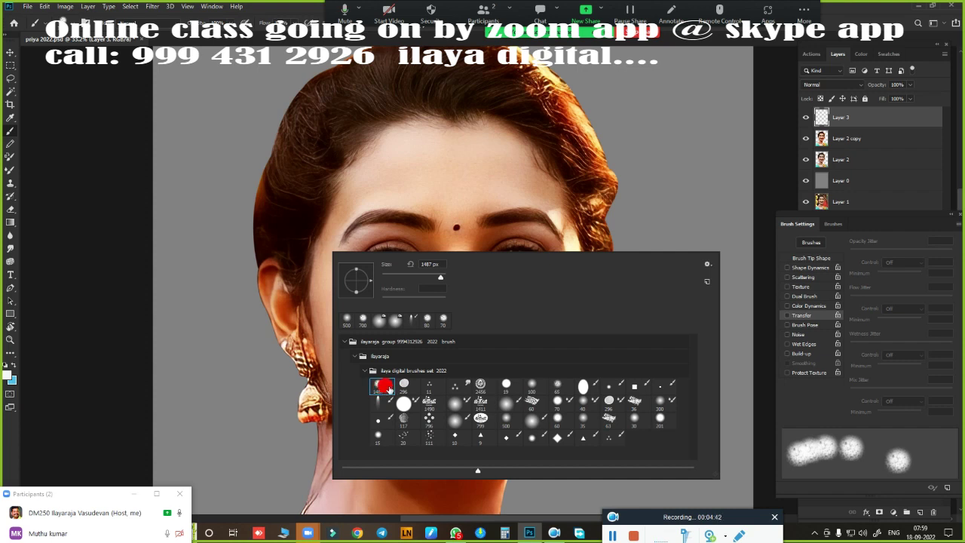
pyautogui.click(786, 318)
pyautogui.click(787, 316)
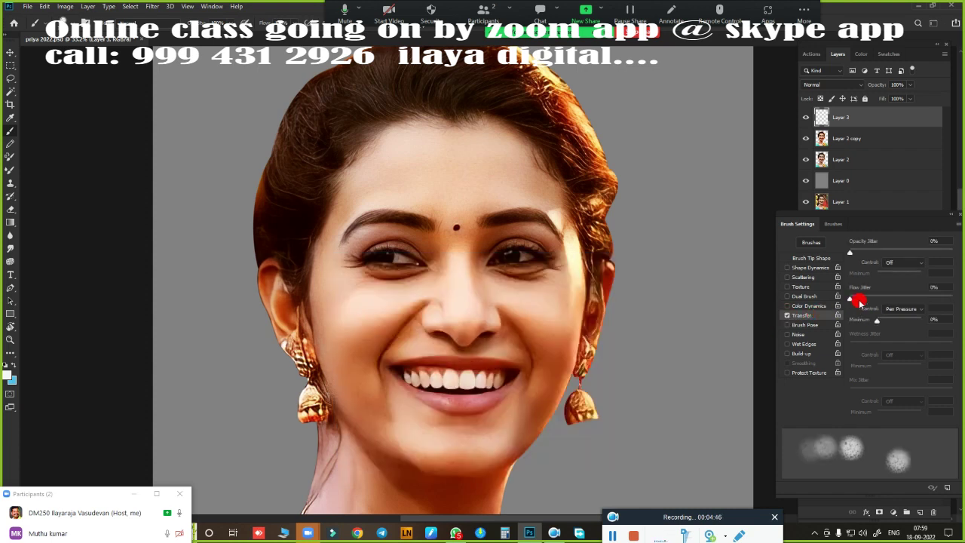
pyautogui.moveTo(339, 204); pyautogui.dragTo(408, 222)
pyautogui.moveTo(546, 311); pyautogui.dragTo(541, 326)
pyautogui.scroll(5, 558, 299)
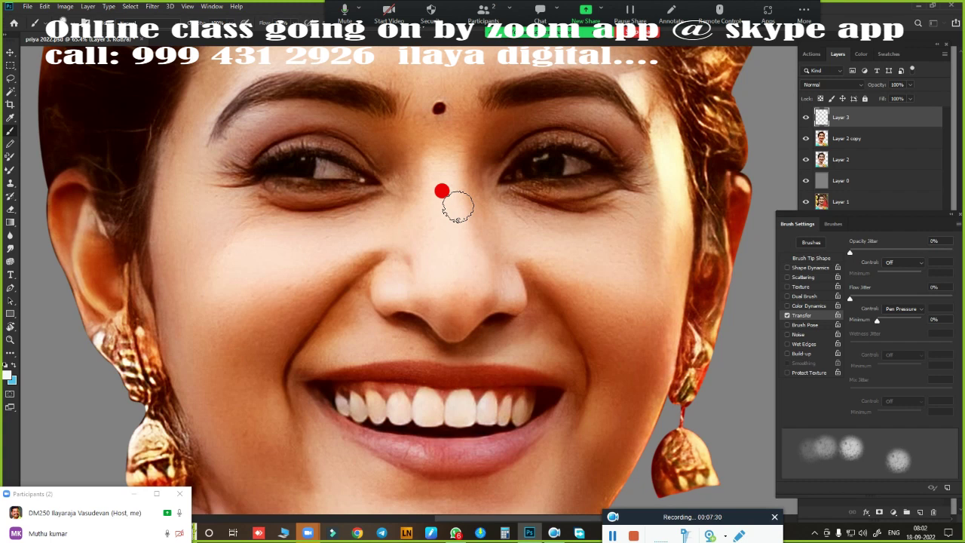
# - Zoom to the nose and mouth, select the smudging tool and shrink its brush
pyautogui.scroll(3, 491, 294)
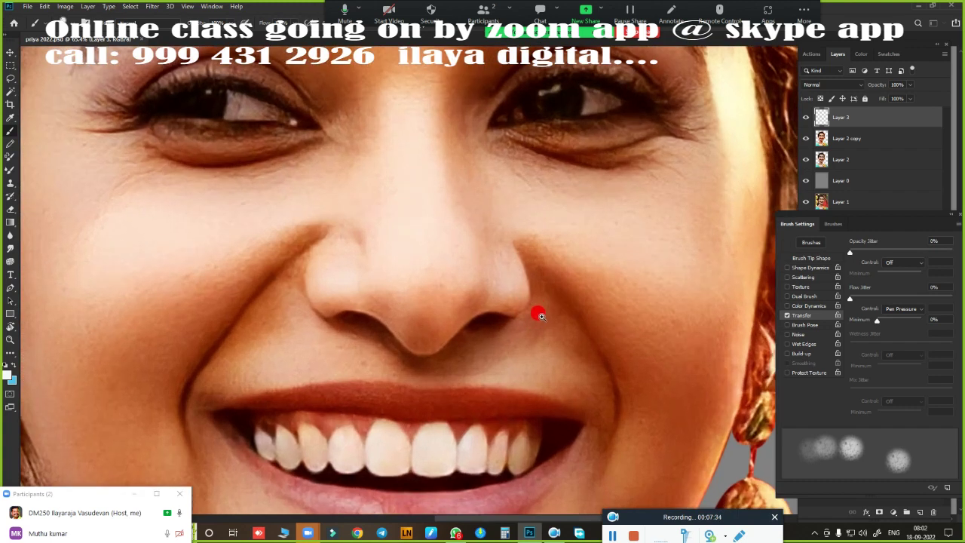
pyautogui.moveTo(534, 315)
pyautogui.mouseDown()
pyautogui.moveTo(516, 243)
pyautogui.moveTo(592, 302)
pyautogui.mouseUp()
pyautogui.scroll(1, 521, 252)
pyautogui.scroll(1, 459, 223)
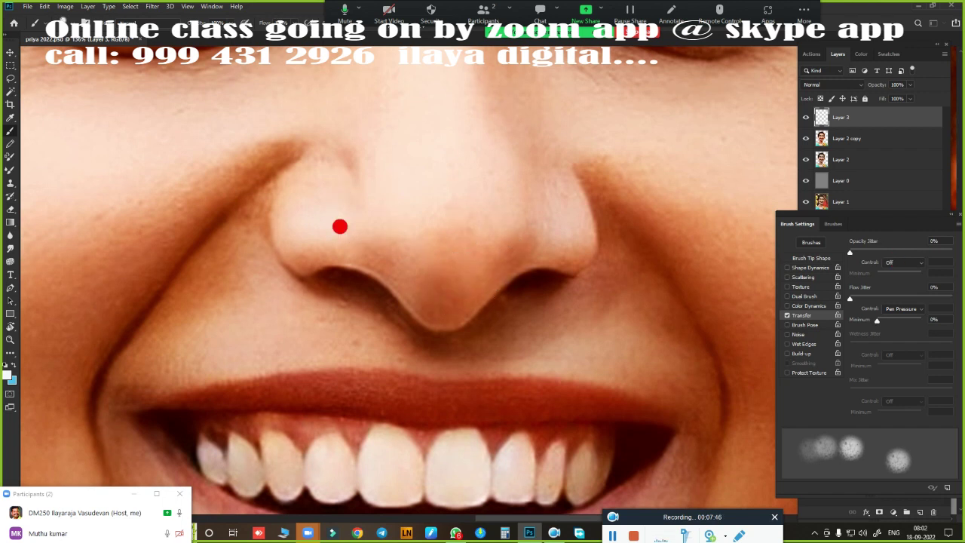
pyautogui.press('r')
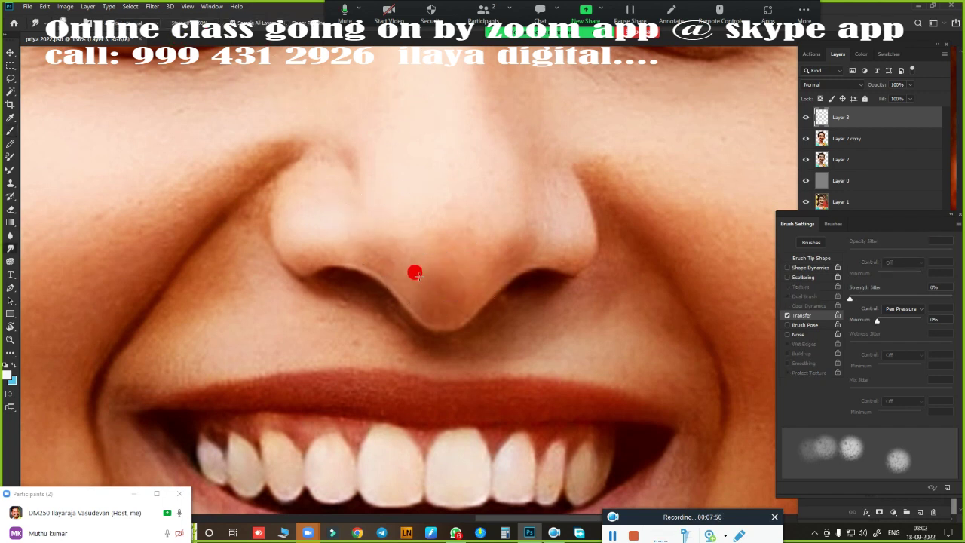
pyautogui.rightClick(288, 193)
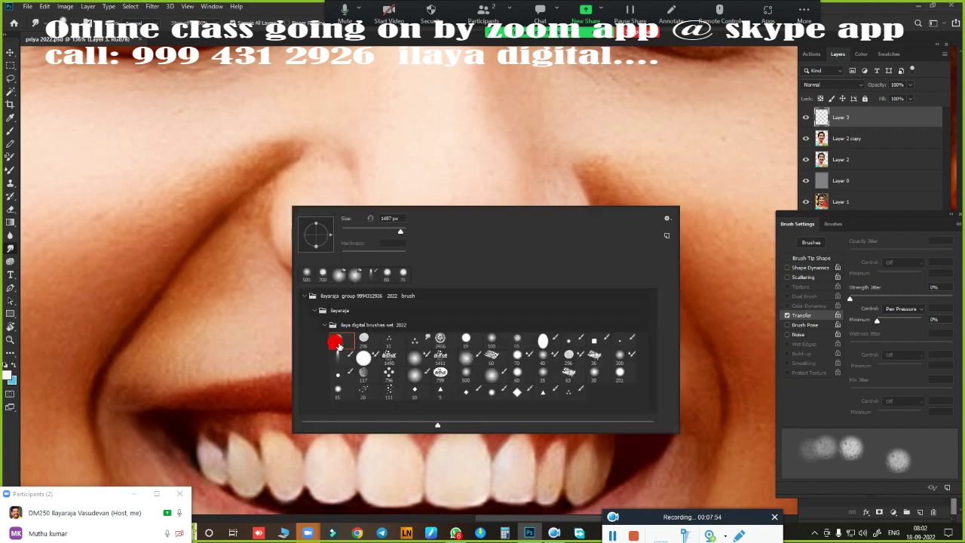
pyautogui.press('Escape')
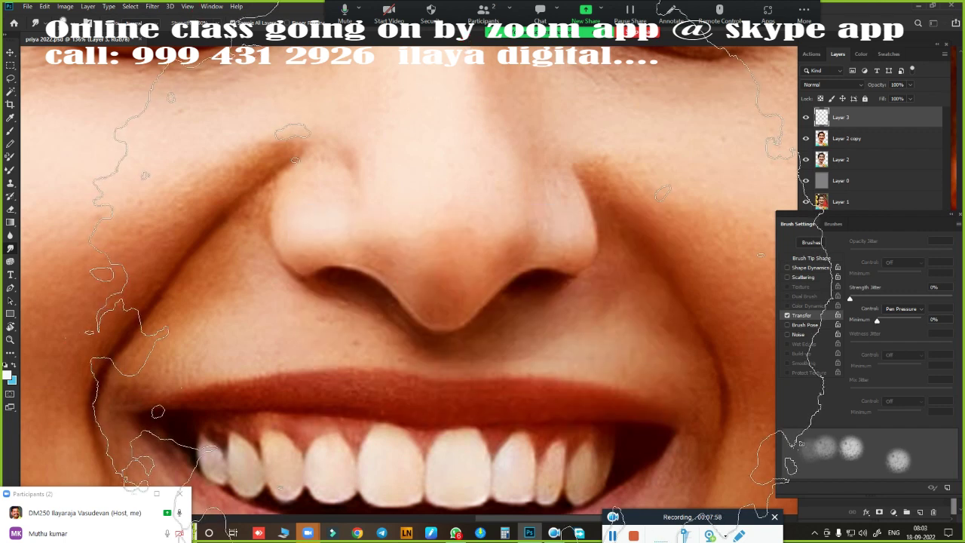
pyautogui.press('[')
pyautogui.press('[')
pyautogui.press('[')
pyautogui.press('[')
pyautogui.press('[')
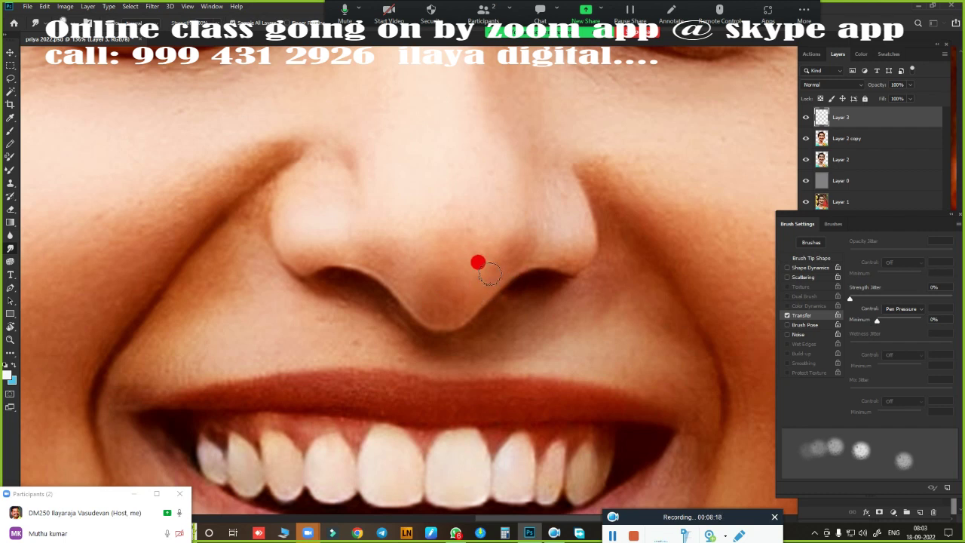
pyautogui.press('[')
pyautogui.press('[')
pyautogui.press('[')
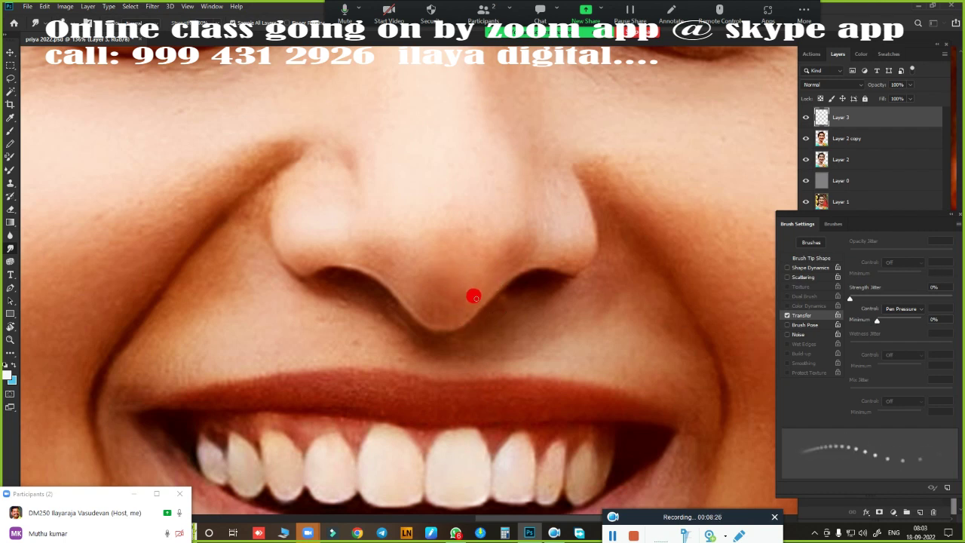
pyautogui.press(']')
pyautogui.press(']')
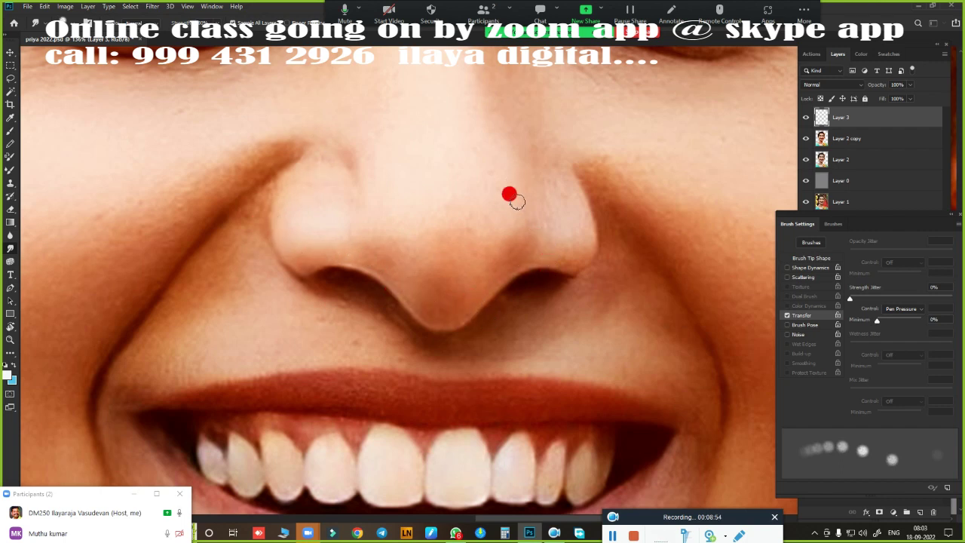
# - Start a pen path above the left nostril, curving down around it
pyautogui.press('v')
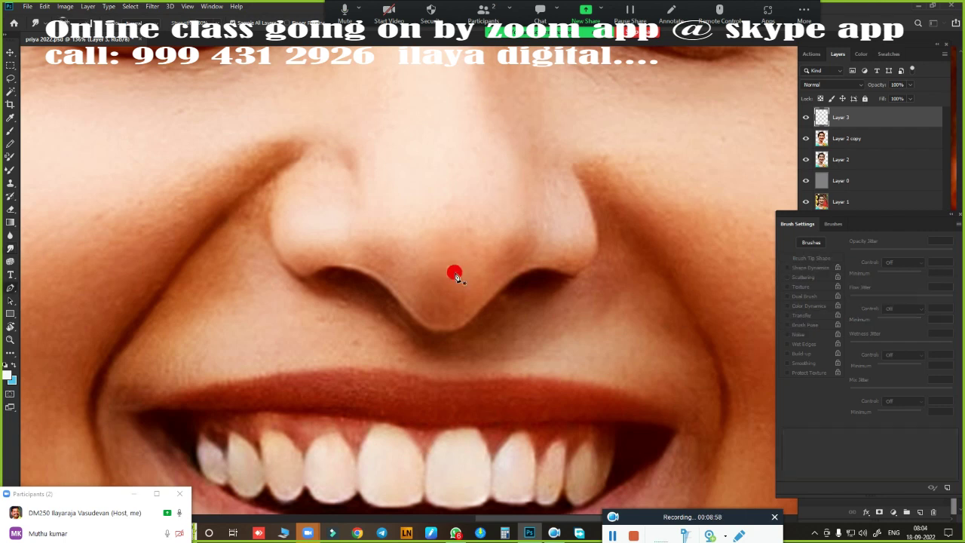
pyautogui.click(296, 161)
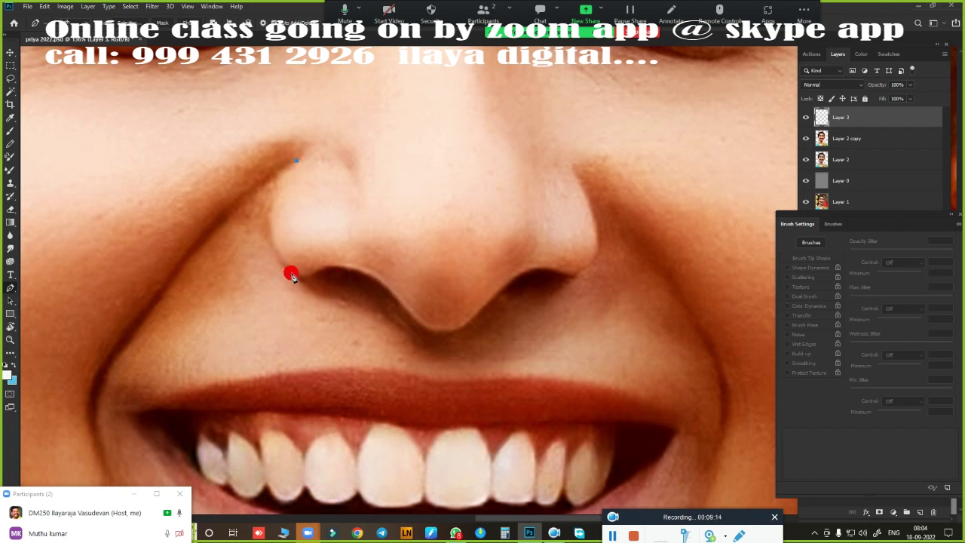
pyautogui.moveTo(284, 269); pyautogui.dragTo(327, 335)
# - Extend the pen path under the nose and around the right nostril, close it, and load it as a selection
pyautogui.moveTo(595, 214); pyautogui.dragTo(576, 155)
pyautogui.click(574, 168)
pyautogui.scroll(-3, 476, 239)
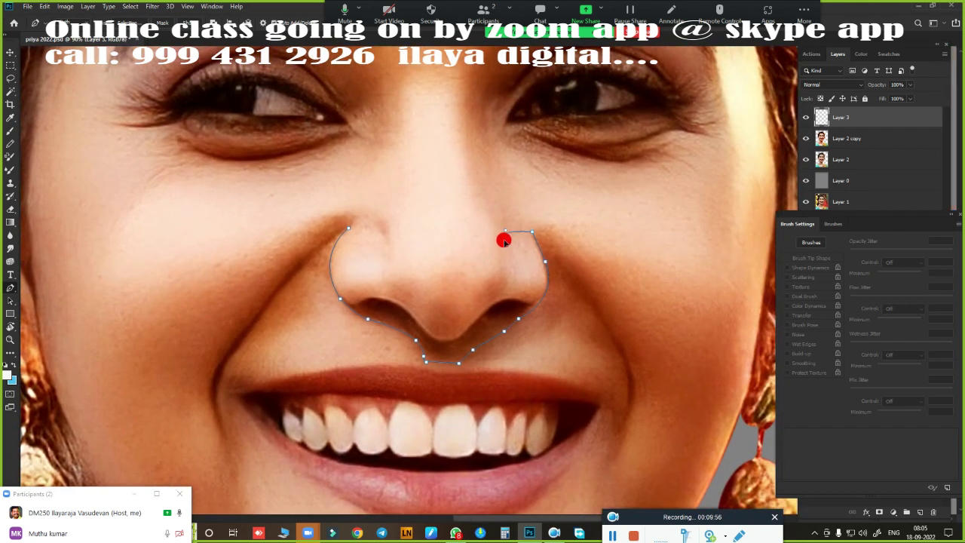
pyautogui.moveTo(504, 234); pyautogui.dragTo(506, 257)
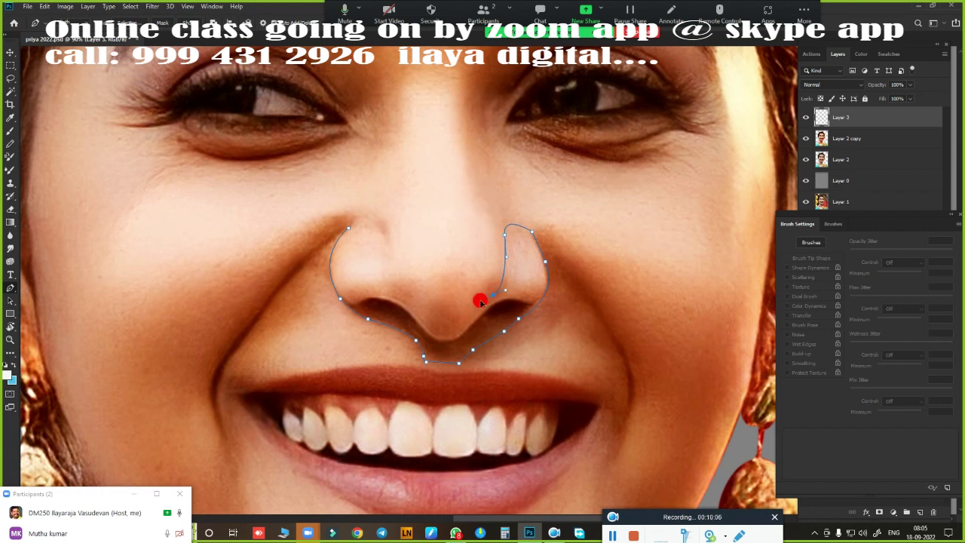
pyautogui.moveTo(480, 302); pyautogui.dragTo(469, 306)
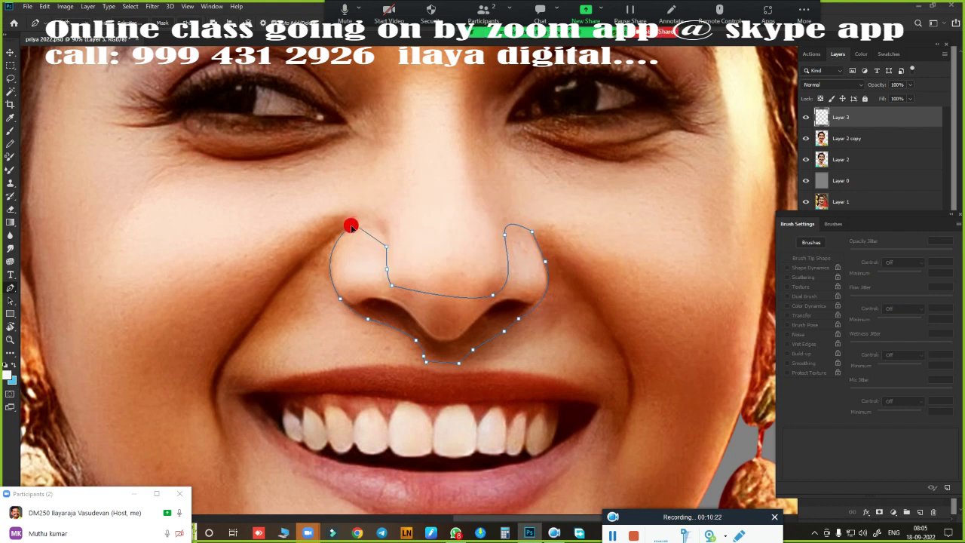
pyautogui.moveTo(351, 228); pyautogui.dragTo(322, 241)
pyautogui.hotkey('ctrl', 'Return')
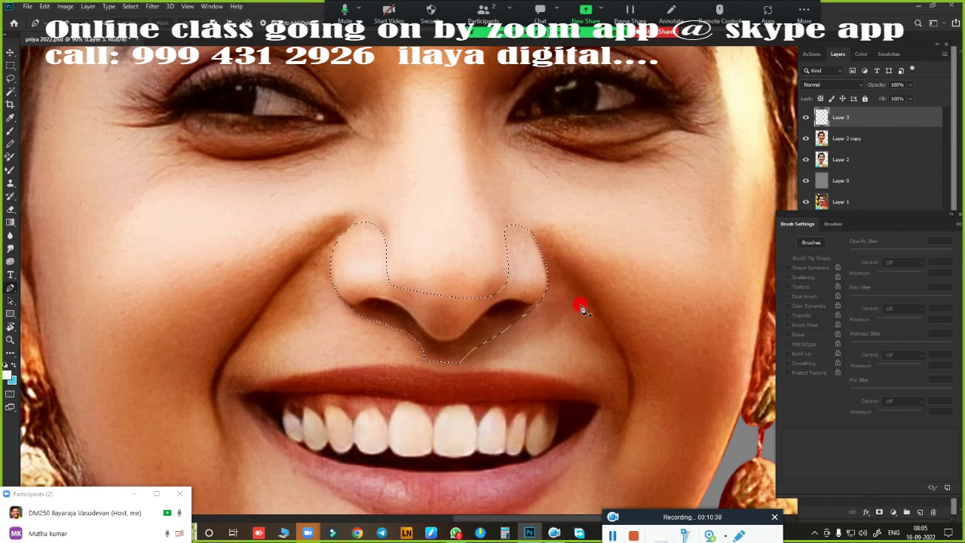
# - Smudge the skin on the upper-left nose and left nostril, blending in a highlight
pyautogui.press('b')
pyautogui.scroll(3, 473, 324)
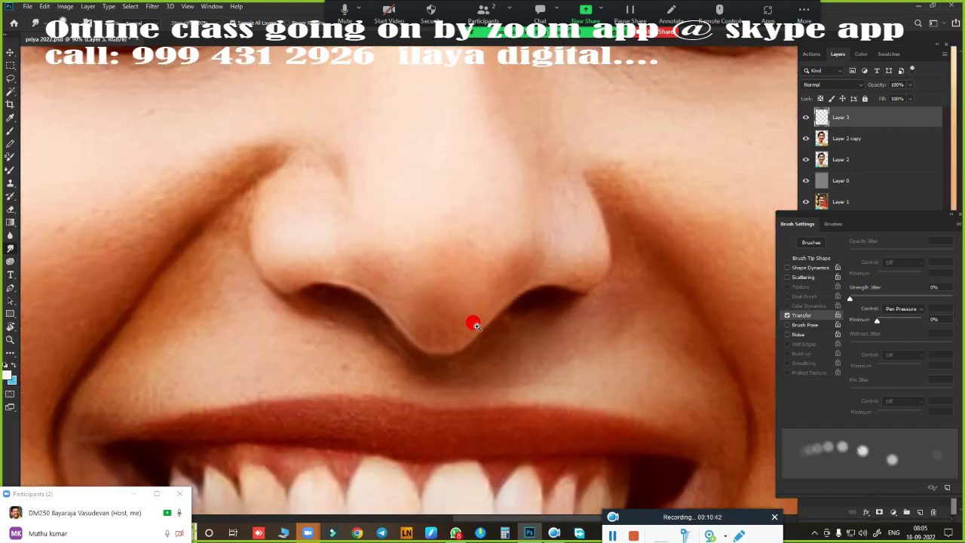
pyautogui.scroll(2, 463, 308)
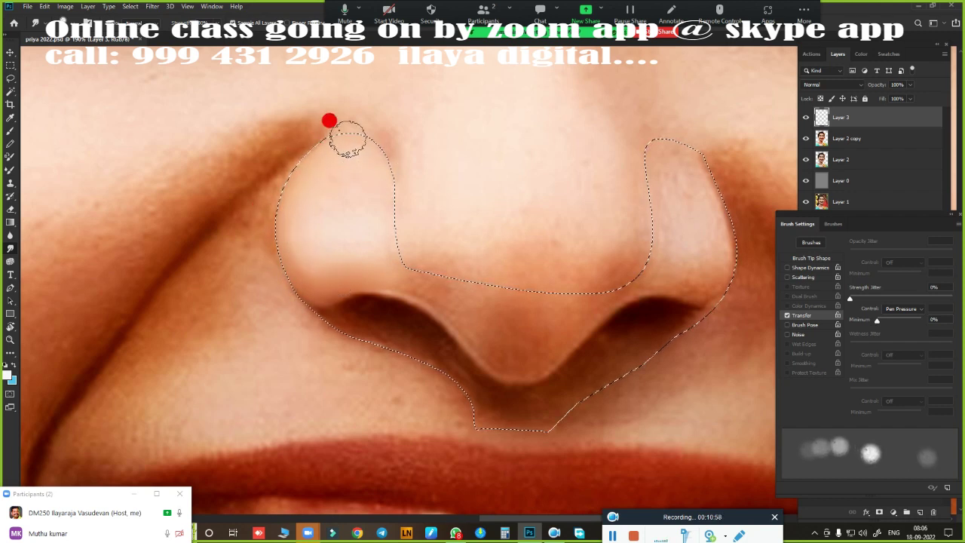
pyautogui.moveTo(320, 159)
pyautogui.mouseDown()
pyautogui.moveTo(377, 229)
pyautogui.moveTo(336, 191)
pyautogui.moveTo(308, 221)
pyautogui.moveTo(365, 264)
pyautogui.moveTo(297, 271)
pyautogui.moveTo(339, 226)
pyautogui.moveTo(344, 232)
pyautogui.moveTo(330, 236)
pyautogui.mouseUp()
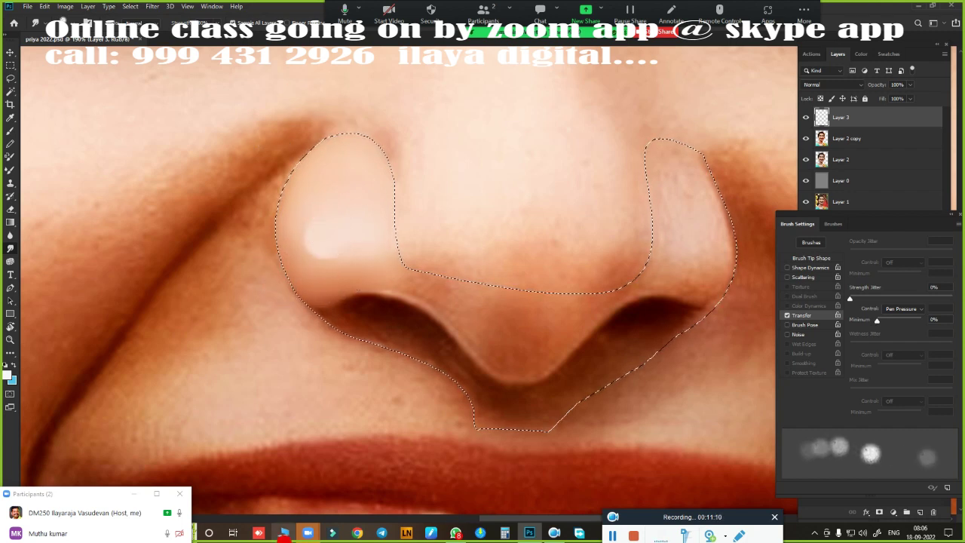
pyautogui.moveTo(343, 269)
pyautogui.mouseDown()
pyautogui.moveTo(327, 237)
pyautogui.moveTo(339, 150)
pyautogui.moveTo(372, 224)
pyautogui.moveTo(368, 202)
pyautogui.mouseUp()
pyautogui.moveTo(389, 163)
pyautogui.mouseDown()
pyautogui.moveTo(366, 276)
pyautogui.moveTo(388, 274)
pyautogui.moveTo(327, 284)
pyautogui.mouseUp()
pyautogui.moveTo(324, 181)
pyautogui.mouseDown()
pyautogui.moveTo(314, 155)
pyautogui.moveTo(280, 231)
pyautogui.moveTo(397, 244)
pyautogui.moveTo(377, 194)
pyautogui.moveTo(385, 261)
pyautogui.moveTo(377, 323)
pyautogui.moveTo(459, 349)
pyautogui.moveTo(369, 311)
pyautogui.moveTo(430, 311)
pyautogui.moveTo(504, 352)
pyautogui.moveTo(330, 337)
pyautogui.mouseUp()
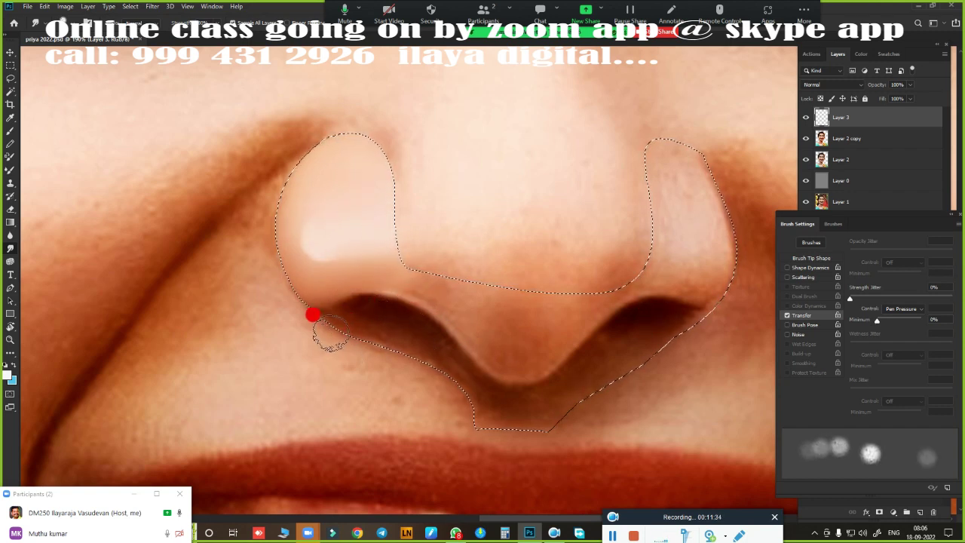
pyautogui.moveTo(289, 298)
pyautogui.mouseDown()
pyautogui.moveTo(284, 308)
pyautogui.moveTo(256, 217)
pyautogui.moveTo(314, 316)
pyautogui.mouseUp()
# - Smudge the skin under the nose tip and across the right nostril edges
pyautogui.moveTo(462, 405); pyautogui.dragTo(513, 412)
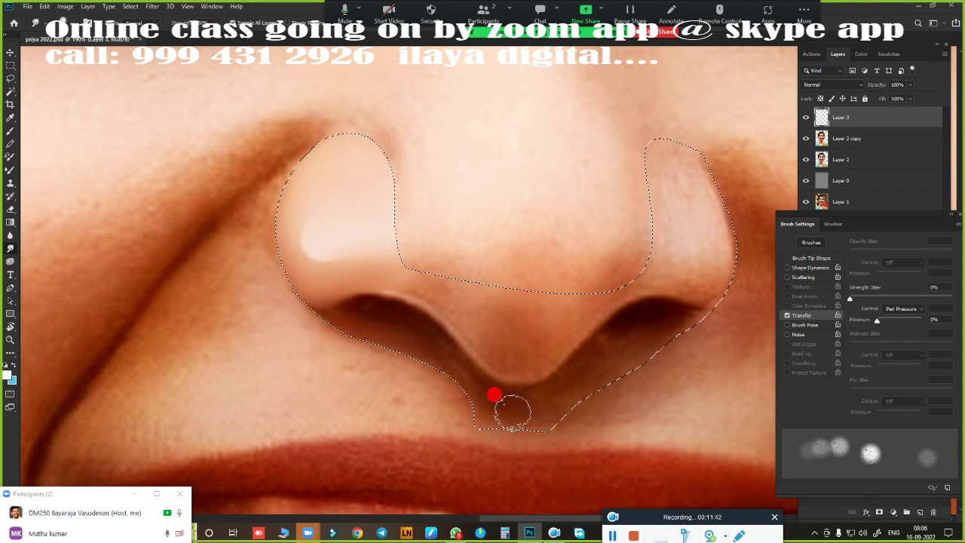
pyautogui.moveTo(657, 343); pyautogui.dragTo(694, 323)
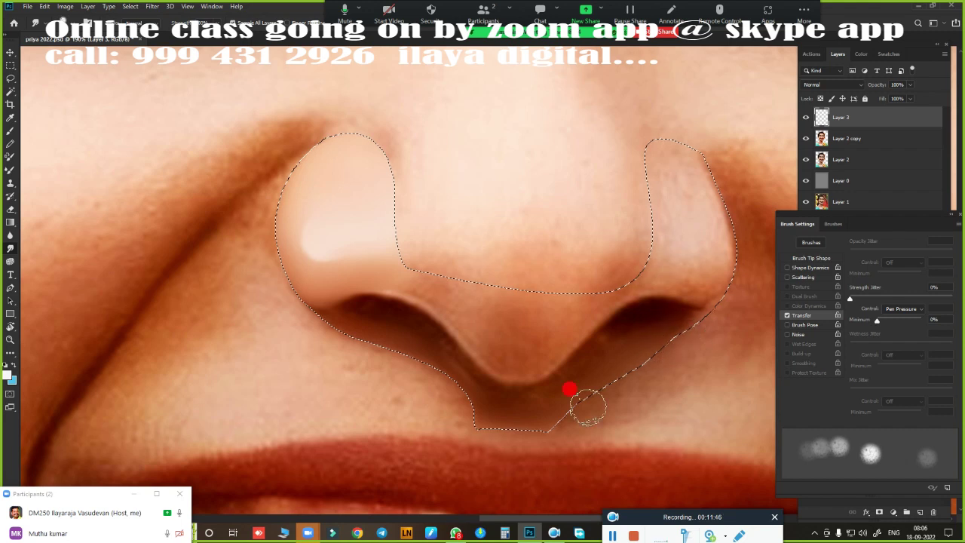
pyautogui.moveTo(690, 206); pyautogui.dragTo(718, 232)
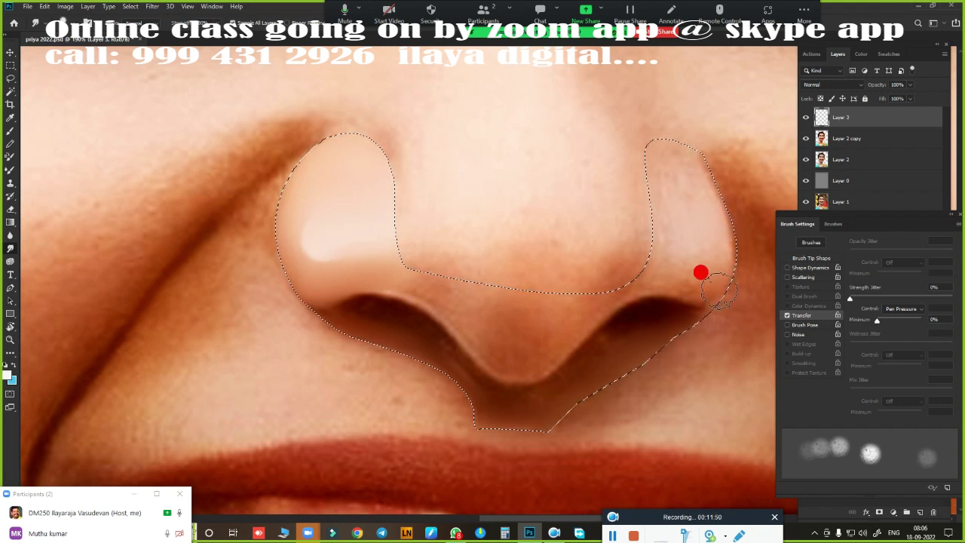
pyautogui.moveTo(660, 275); pyautogui.dragTo(603, 304)
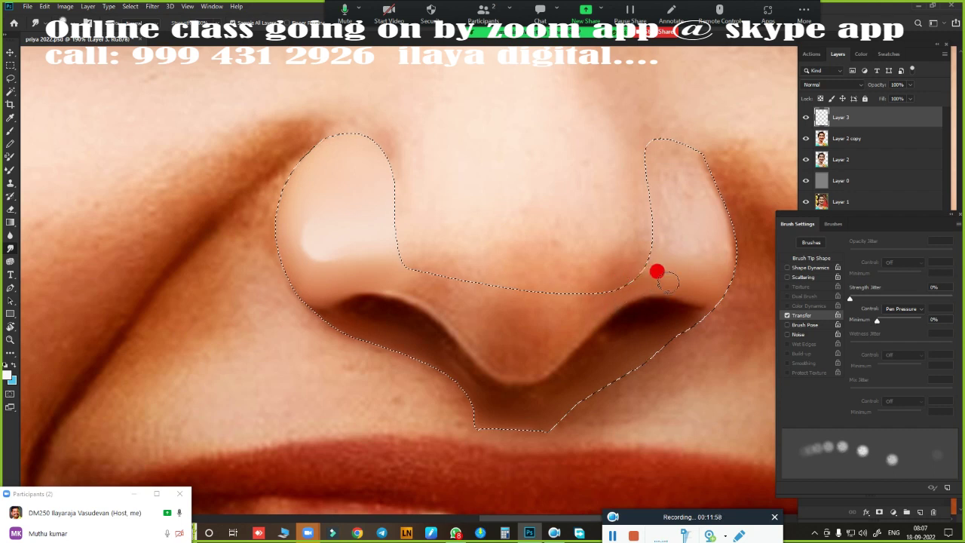
pyautogui.moveTo(627, 290)
pyautogui.mouseDown()
pyautogui.moveTo(512, 349)
pyautogui.moveTo(494, 343)
pyautogui.moveTo(486, 324)
pyautogui.moveTo(713, 257)
pyautogui.moveTo(688, 184)
pyautogui.mouseUp()
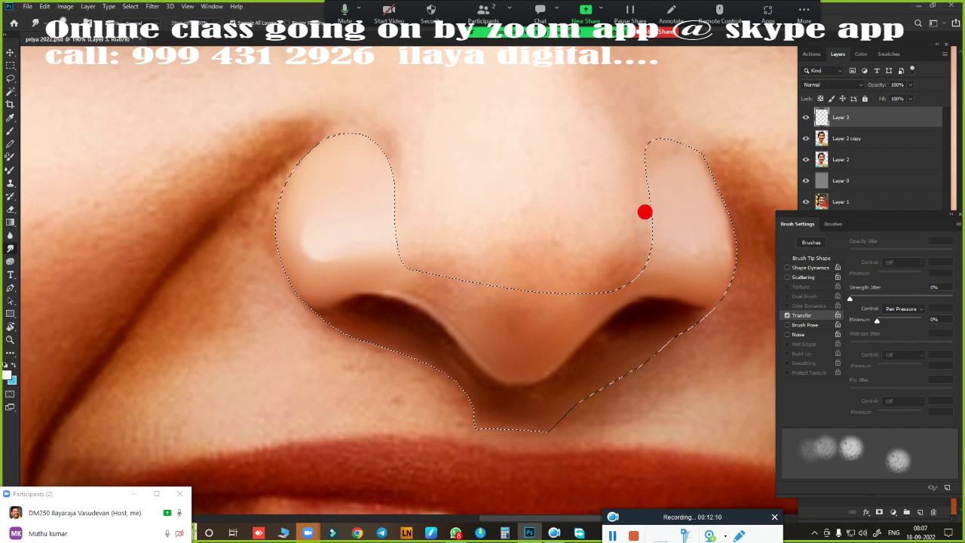
pyautogui.moveTo(644, 212)
pyautogui.mouseDown()
pyautogui.moveTo(688, 213)
pyautogui.moveTo(705, 242)
pyautogui.mouseUp()
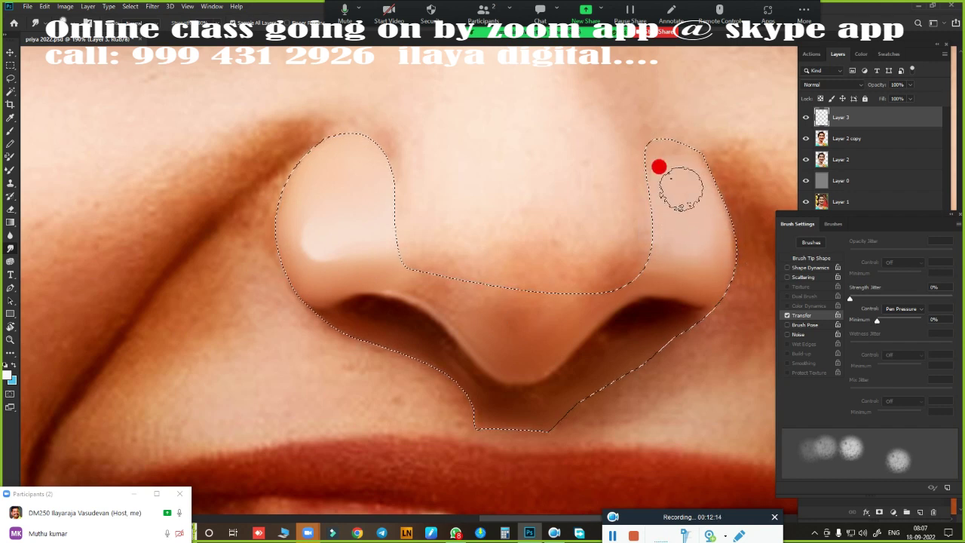
pyautogui.moveTo(680, 188)
pyautogui.mouseDown()
pyautogui.moveTo(693, 243)
pyautogui.moveTo(667, 234)
pyautogui.moveTo(674, 277)
pyautogui.mouseUp()
# - Blend the skin across the right nostril and along the nose base toward the left
pyautogui.moveTo(618, 249)
pyautogui.mouseDown()
pyautogui.moveTo(703, 243)
pyautogui.moveTo(704, 279)
pyautogui.moveTo(536, 336)
pyautogui.moveTo(407, 265)
pyautogui.moveTo(351, 260)
pyautogui.moveTo(421, 279)
pyautogui.mouseUp()
pyautogui.moveTo(469, 324)
pyautogui.mouseDown()
pyautogui.moveTo(392, 284)
pyautogui.moveTo(485, 314)
pyautogui.moveTo(477, 314)
pyautogui.moveTo(481, 334)
pyautogui.moveTo(495, 318)
pyautogui.moveTo(577, 293)
pyautogui.moveTo(485, 306)
pyautogui.moveTo(533, 336)
pyautogui.moveTo(595, 312)
pyautogui.moveTo(711, 222)
pyautogui.moveTo(685, 329)
pyautogui.moveTo(628, 400)
pyautogui.mouseUp()
pyautogui.moveTo(598, 370)
pyautogui.mouseDown()
pyautogui.moveTo(609, 267)
pyautogui.moveTo(514, 291)
pyautogui.mouseUp()
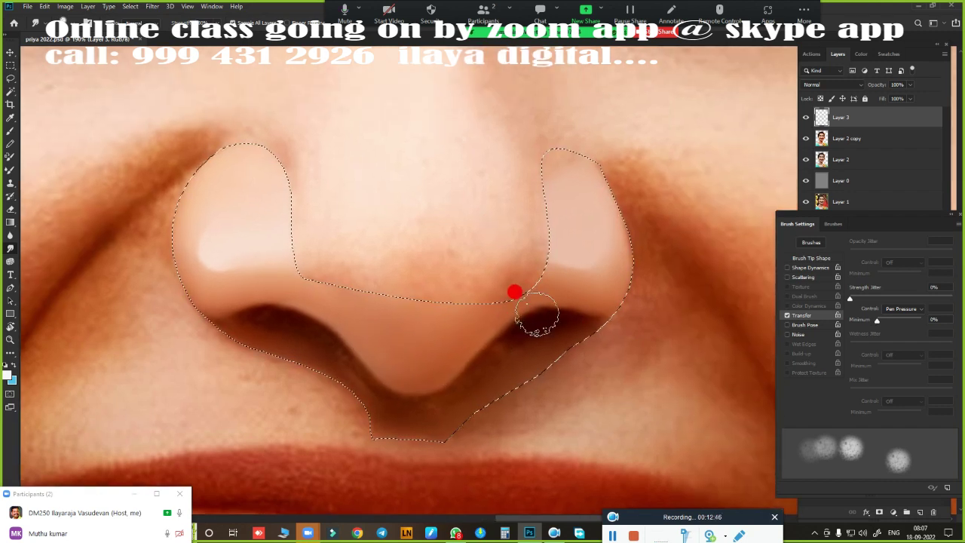
pyautogui.moveTo(248, 307)
pyautogui.mouseDown()
pyautogui.moveTo(534, 312)
pyautogui.moveTo(497, 321)
pyautogui.moveTo(517, 340)
pyautogui.moveTo(497, 319)
pyautogui.moveTo(621, 228)
pyautogui.mouseUp()
pyautogui.moveTo(630, 268)
pyautogui.mouseDown()
pyautogui.moveTo(533, 249)
pyautogui.moveTo(551, 288)
pyautogui.moveTo(370, 245)
pyautogui.moveTo(162, 332)
pyautogui.moveTo(297, 422)
pyautogui.moveTo(340, 420)
pyautogui.moveTo(226, 356)
pyautogui.mouseUp()
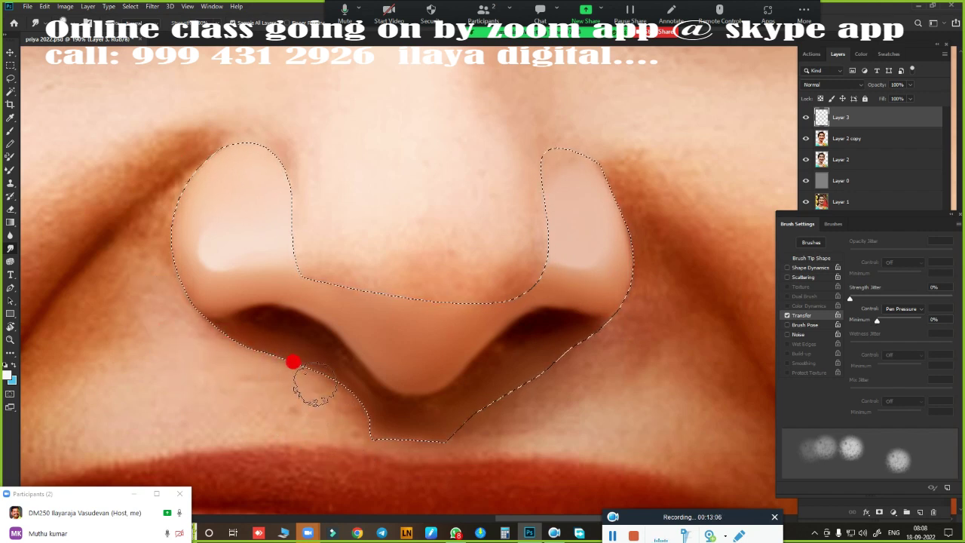
pyautogui.moveTo(293, 362); pyautogui.dragTo(343, 397)
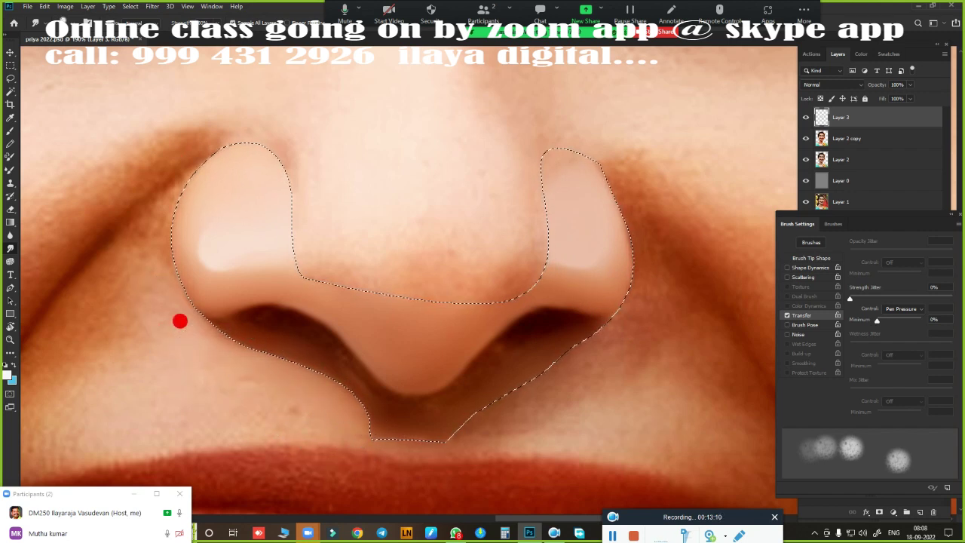
# - Blend the left nostril edge and the lower nose edge beside the right nostril
pyautogui.moveTo(180, 321)
pyautogui.mouseDown()
pyautogui.moveTo(276, 360)
pyautogui.moveTo(60, 271)
pyautogui.moveTo(233, 319)
pyautogui.moveTo(139, 201)
pyautogui.moveTo(146, 241)
pyautogui.moveTo(146, 197)
pyautogui.moveTo(183, 306)
pyautogui.moveTo(205, 334)
pyautogui.moveTo(442, 312)
pyautogui.moveTo(211, 137)
pyautogui.moveTo(263, 137)
pyautogui.mouseUp()
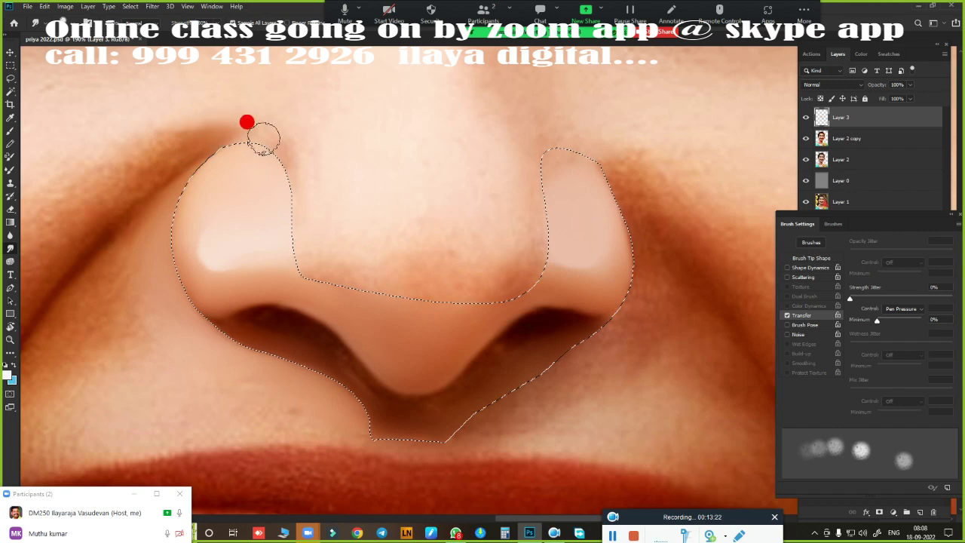
pyautogui.moveTo(304, 188); pyautogui.dragTo(303, 216)
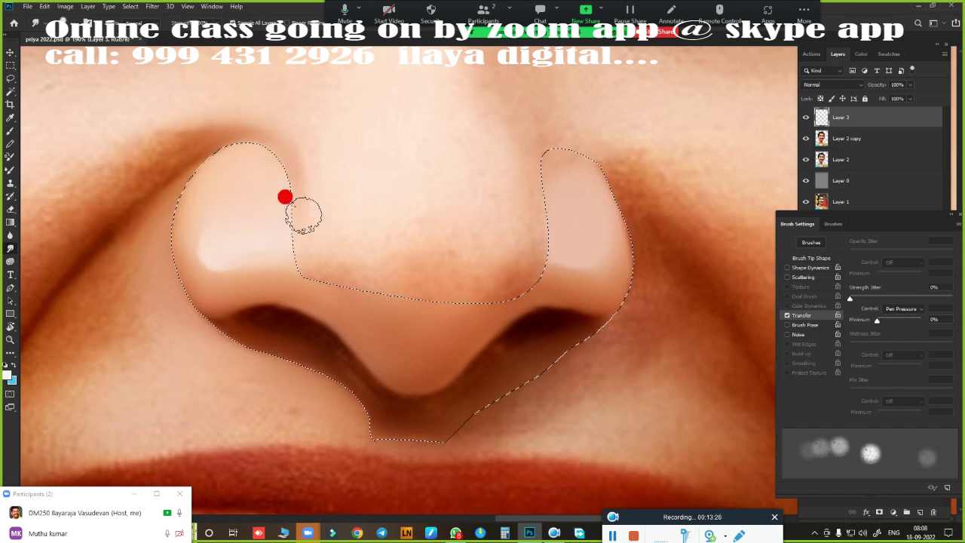
pyautogui.moveTo(293, 167); pyautogui.dragTo(338, 264)
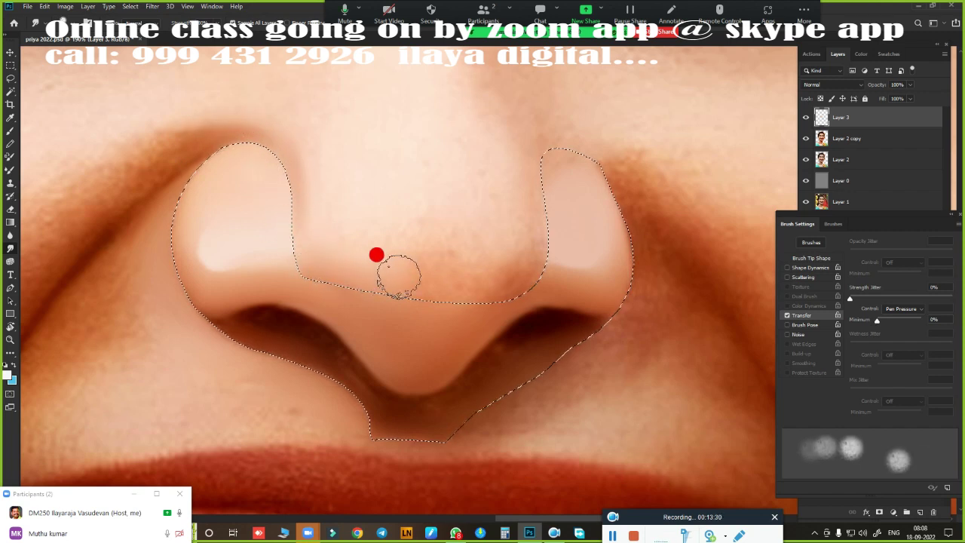
pyautogui.moveTo(399, 276)
pyautogui.mouseDown()
pyautogui.moveTo(506, 279)
pyautogui.moveTo(527, 242)
pyautogui.moveTo(527, 204)
pyautogui.moveTo(527, 232)
pyautogui.moveTo(585, 163)
pyautogui.moveTo(608, 159)
pyautogui.moveTo(575, 198)
pyautogui.moveTo(596, 158)
pyautogui.mouseUp()
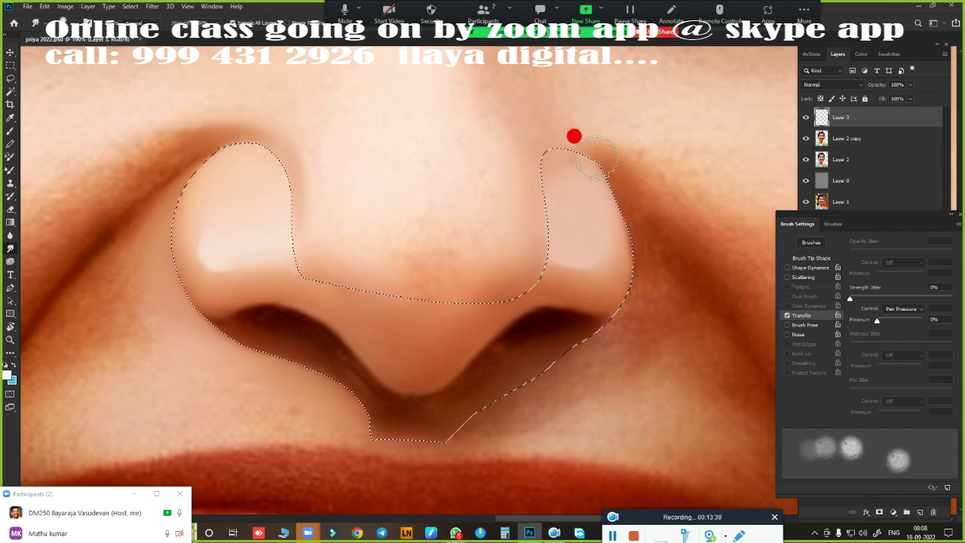
pyautogui.scroll(-2, 622, 312)
pyautogui.scroll(2, 523, 275)
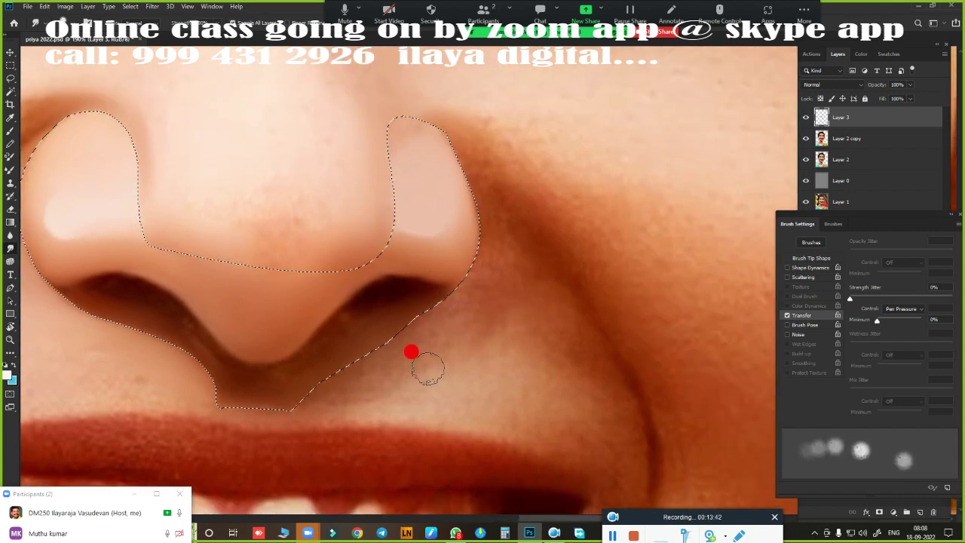
pyautogui.moveTo(427, 368)
pyautogui.mouseDown()
pyautogui.moveTo(311, 392)
pyautogui.moveTo(482, 280)
pyautogui.moveTo(510, 334)
pyautogui.moveTo(543, 308)
pyautogui.moveTo(478, 324)
pyautogui.moveTo(409, 362)
pyautogui.moveTo(582, 377)
pyautogui.moveTo(527, 387)
pyautogui.moveTo(414, 340)
pyautogui.moveTo(541, 315)
pyautogui.moveTo(395, 241)
pyautogui.moveTo(517, 338)
pyautogui.moveTo(534, 339)
pyautogui.moveTo(477, 348)
pyautogui.moveTo(541, 329)
pyautogui.moveTo(500, 325)
pyautogui.moveTo(350, 363)
pyautogui.moveTo(504, 300)
pyautogui.moveTo(499, 162)
pyautogui.moveTo(496, 268)
pyautogui.moveTo(492, 235)
pyautogui.moveTo(433, 152)
pyautogui.moveTo(476, 196)
pyautogui.moveTo(445, 161)
pyautogui.moveTo(459, 194)
pyautogui.moveTo(420, 158)
pyautogui.moveTo(459, 189)
pyautogui.moveTo(463, 332)
pyautogui.moveTo(585, 271)
pyautogui.mouseUp()
# - Deselect the nose, zoom in closer on it, and shrink the brush with [
pyautogui.hotkey('ctrl', 'd')
pyautogui.hotkey('ctrl', '-')
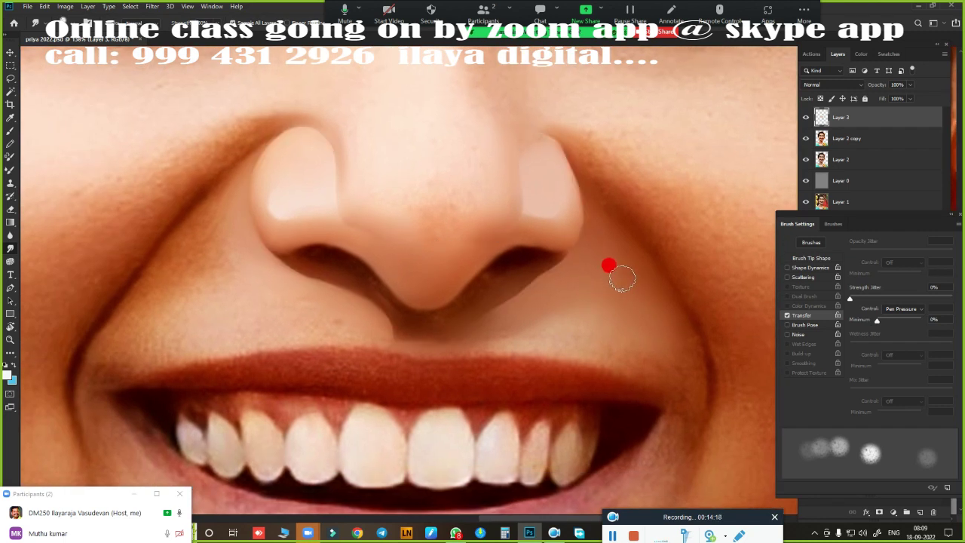
pyautogui.scroll(-1, 553, 312)
pyautogui.scroll(2, 566, 312)
pyautogui.moveTo(566, 312)
pyautogui.mouseDown()
pyautogui.moveTo(482, 296)
pyautogui.moveTo(479, 335)
pyautogui.mouseUp()
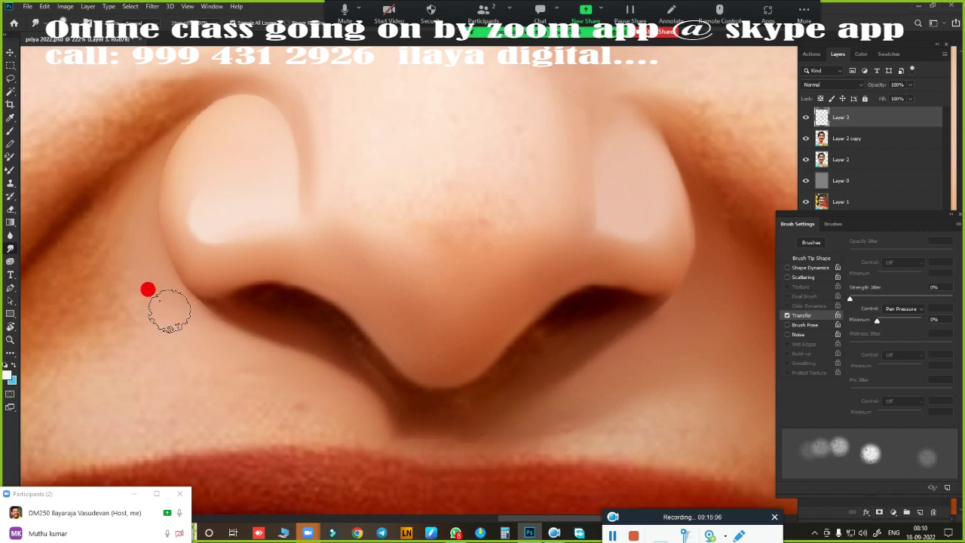
pyautogui.press('[')
pyautogui.press('[')
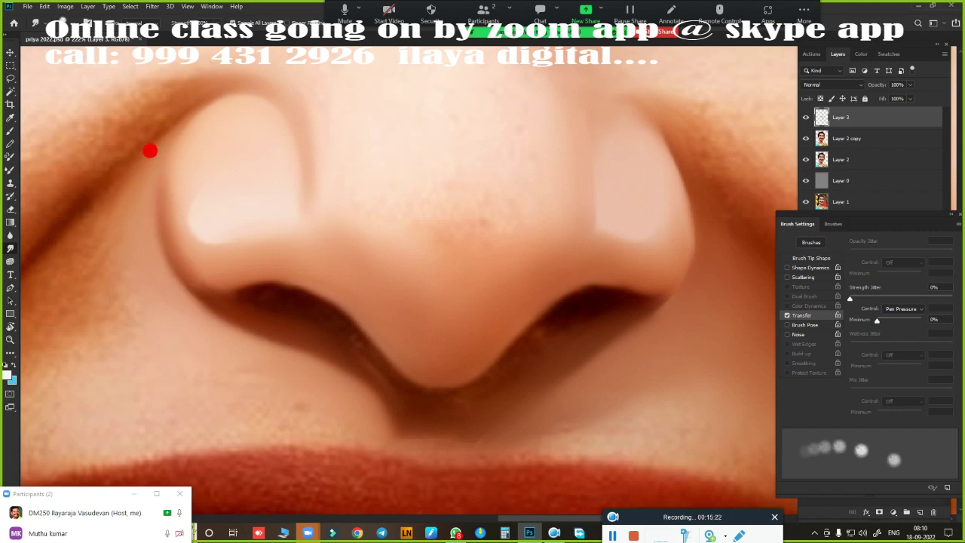
pyautogui.scroll(-3, 625, 324)
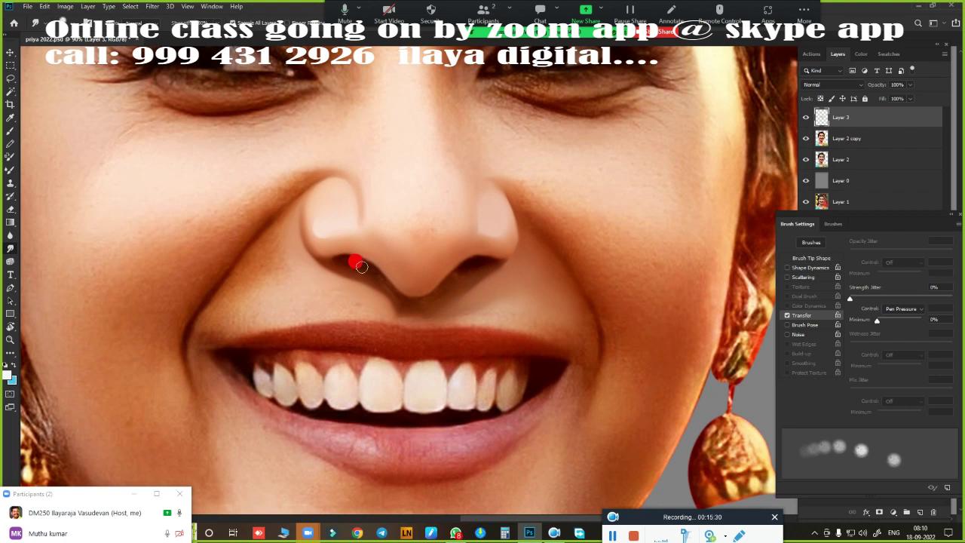
pyautogui.scroll(2, 480, 289)
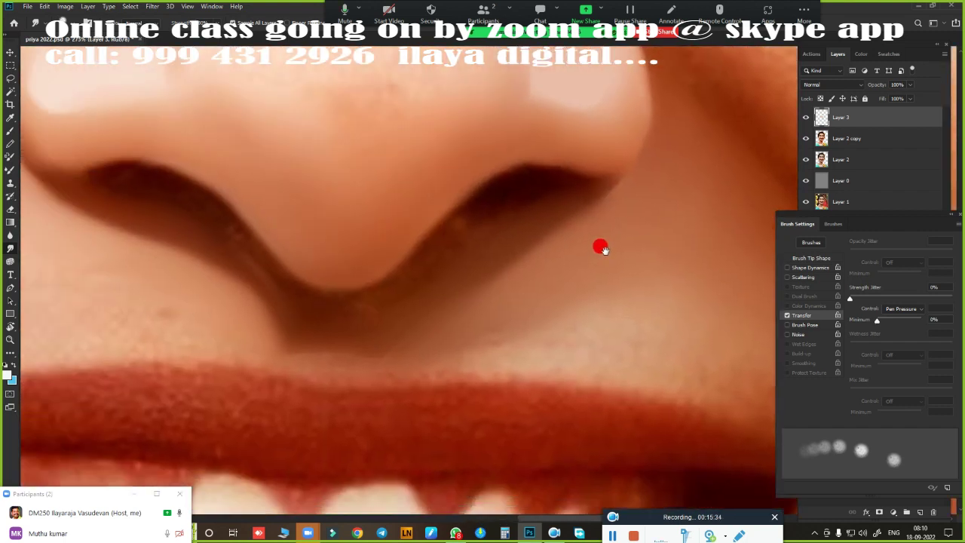
pyautogui.scroll(1, 601, 248)
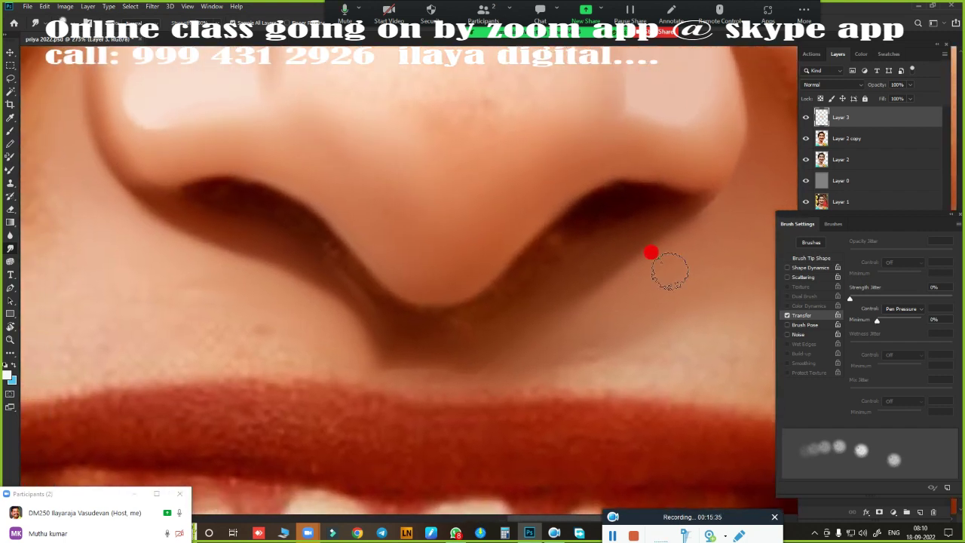
# - Toggle Layer 3's visibility and trace a pen path around the left nostril, nose tip and right nostril
pyautogui.click(805, 118)
pyautogui.click(805, 119)
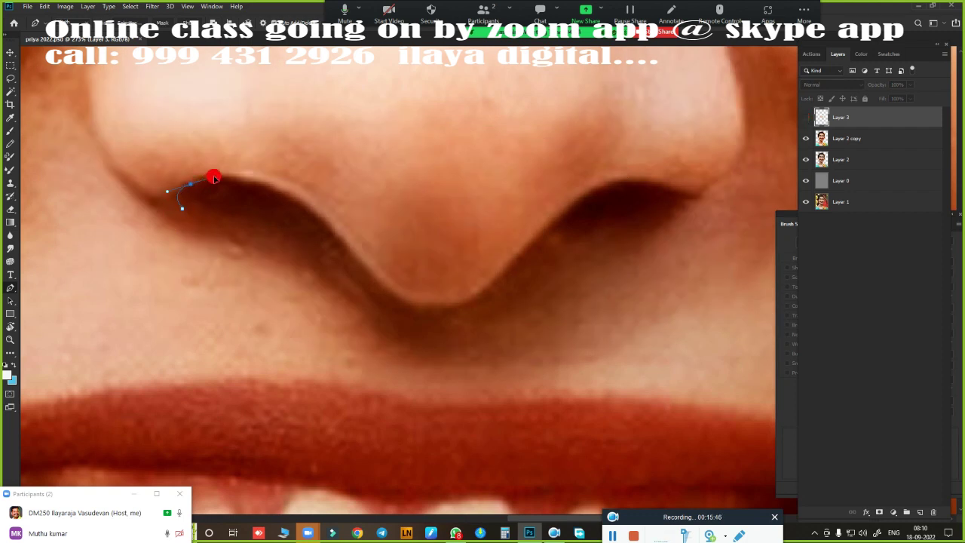
pyautogui.moveTo(338, 237); pyautogui.dragTo(396, 306)
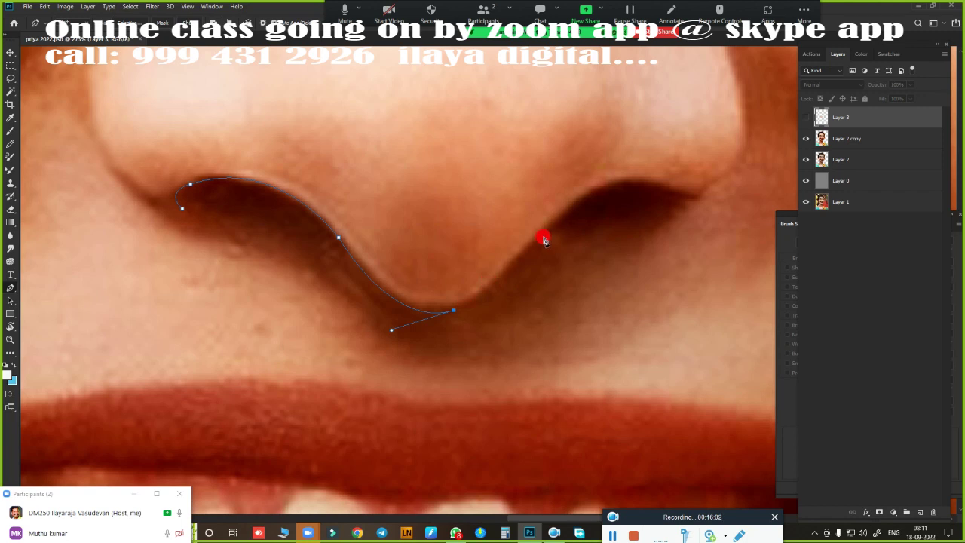
pyautogui.moveTo(571, 195); pyautogui.dragTo(597, 175)
pyautogui.hotkey('ctrl', 'z')
pyautogui.moveTo(562, 205); pyautogui.dragTo(595, 174)
pyautogui.moveTo(691, 200); pyautogui.dragTo(776, 252)
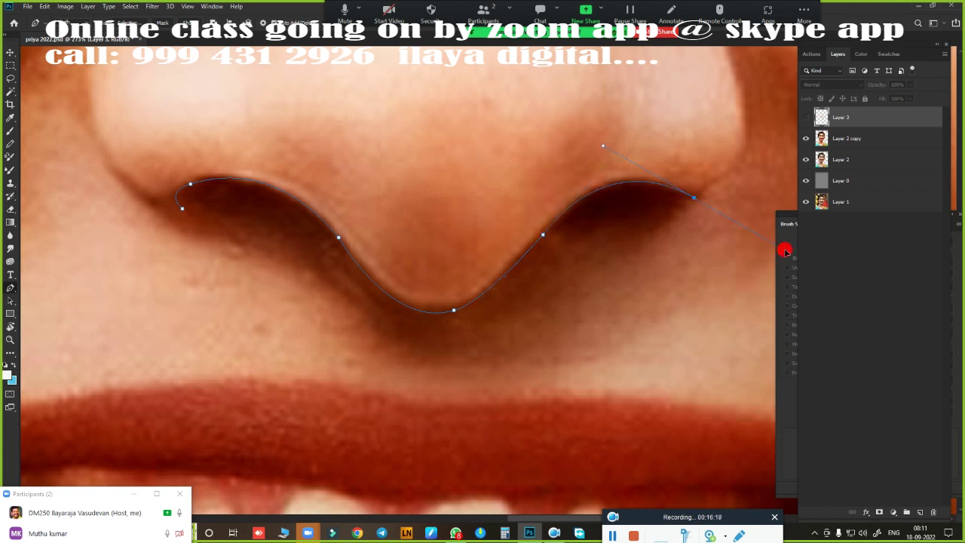
pyautogui.scroll(-3, 694, 228)
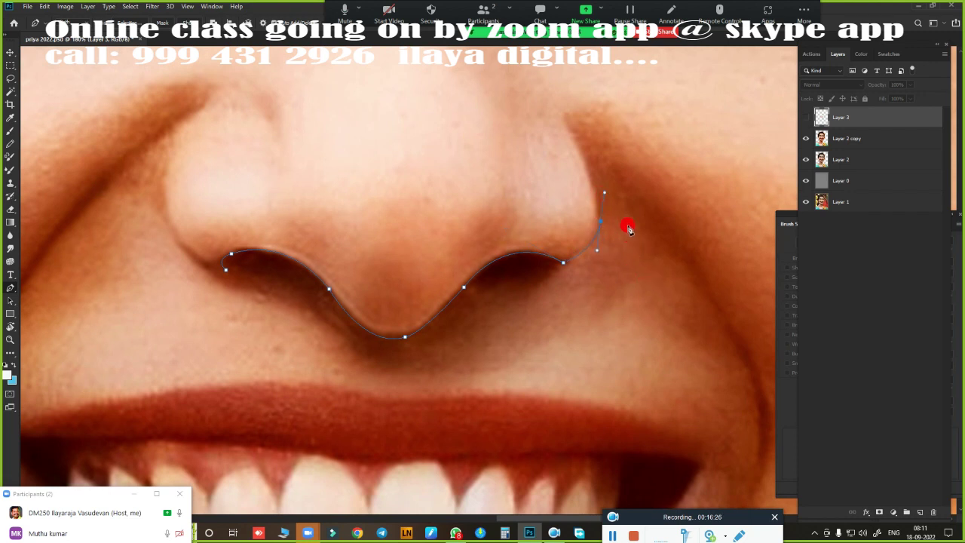
pyautogui.moveTo(566, 119); pyautogui.dragTo(549, 105)
# - Continue the path along the upper lip and left cheek fold, close it, and load it as a selection
pyautogui.moveTo(700, 281); pyautogui.dragTo(582, 164)
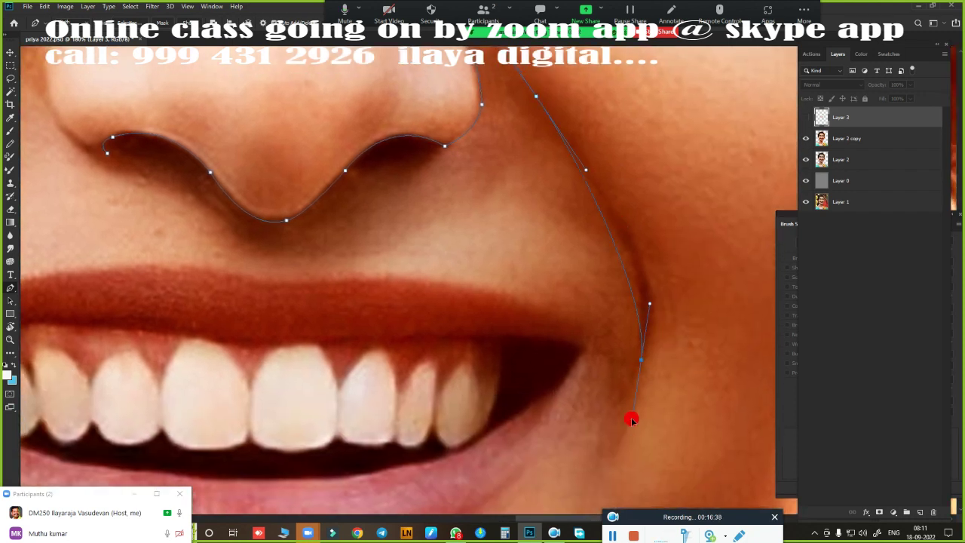
pyautogui.moveTo(549, 422); pyautogui.dragTo(679, 365)
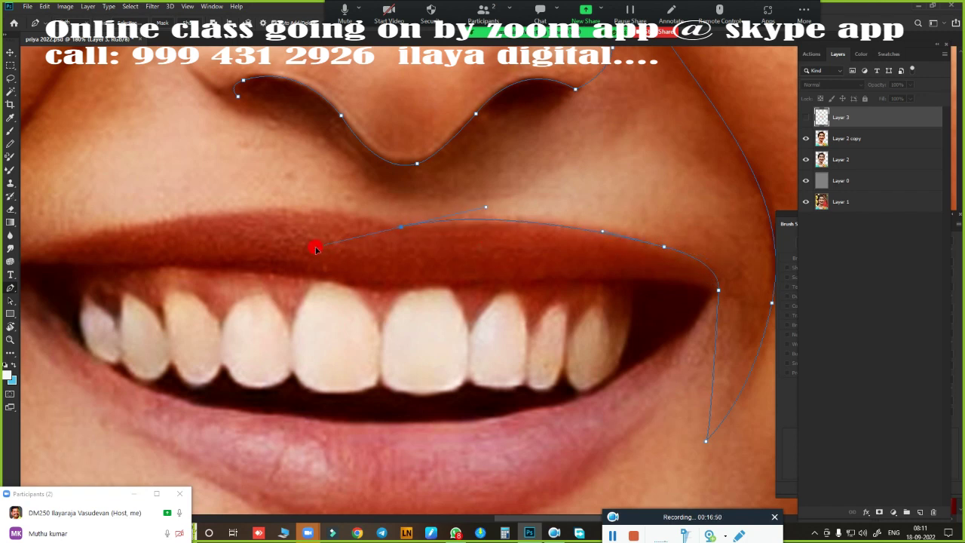
pyautogui.moveTo(398, 275); pyautogui.dragTo(615, 287)
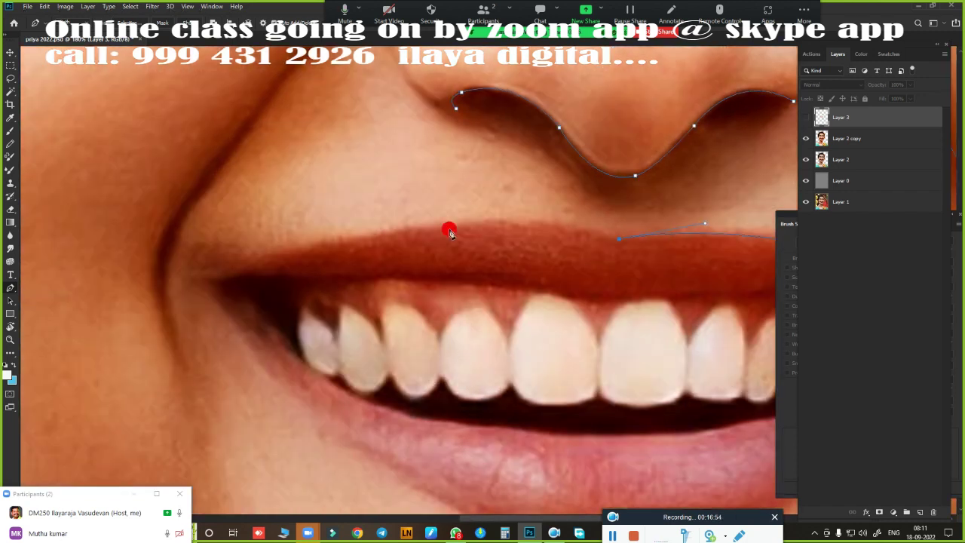
pyautogui.moveTo(446, 226); pyautogui.dragTo(372, 241)
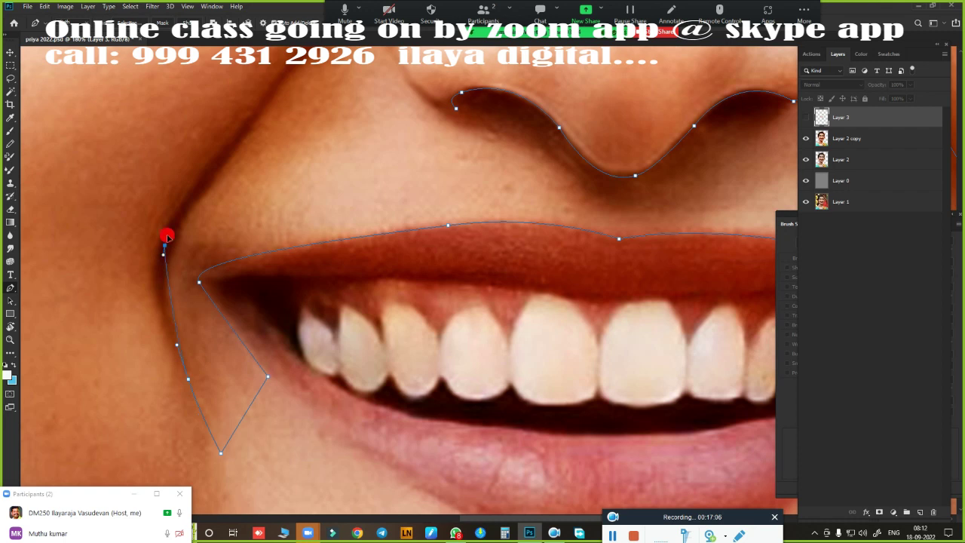
pyautogui.click(184, 207)
pyautogui.scroll(5, 226, 256)
pyautogui.click(327, 211)
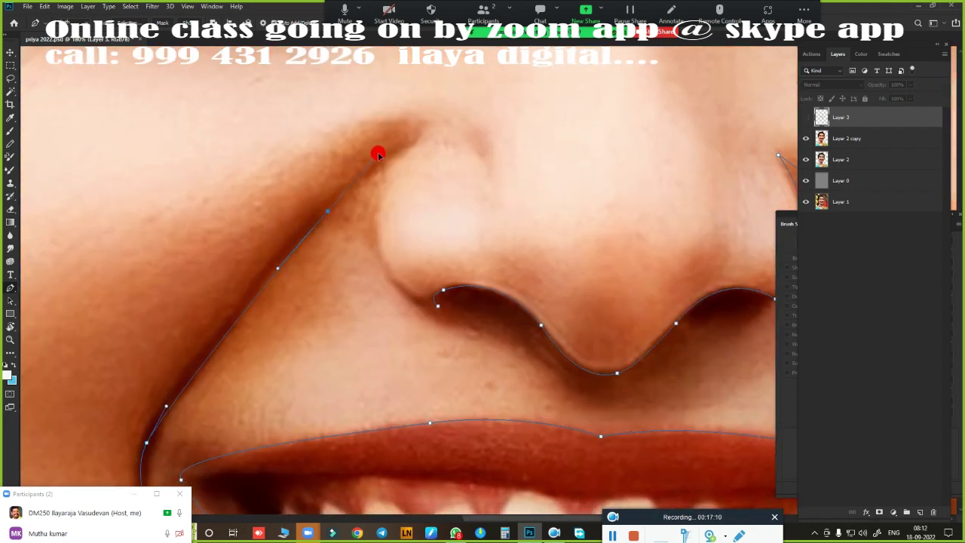
pyautogui.moveTo(378, 154); pyautogui.dragTo(442, 145)
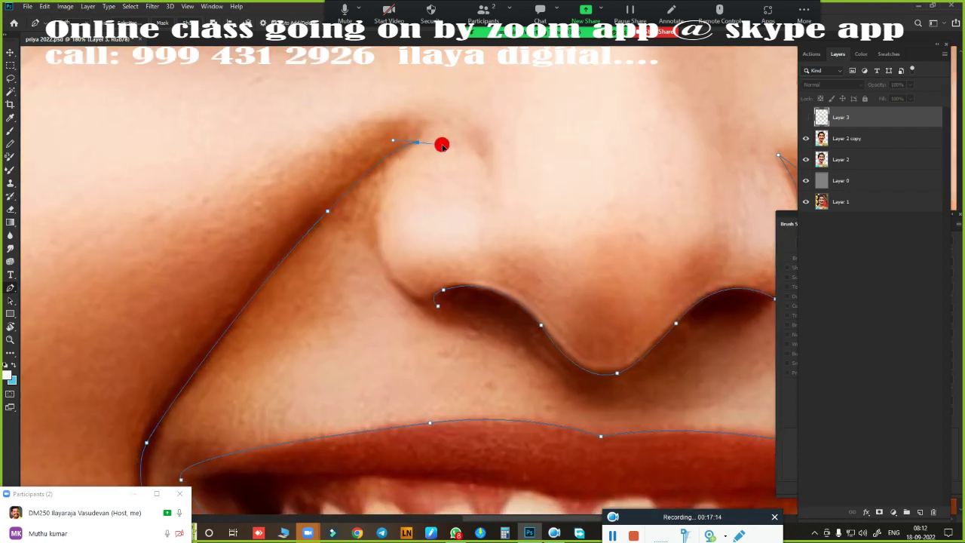
pyautogui.moveTo(370, 236); pyautogui.dragTo(372, 300)
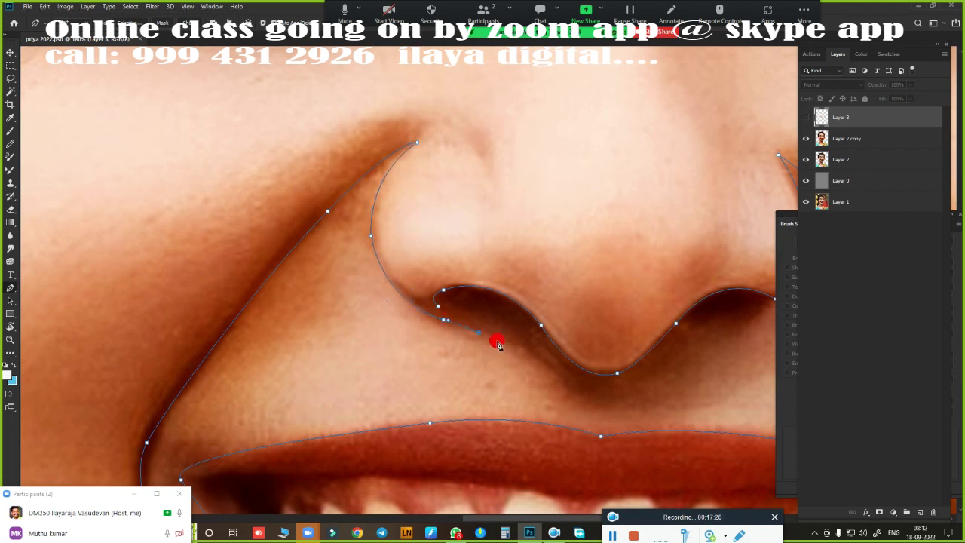
pyautogui.hotkey('ctrl', 'Return')
pyautogui.scroll(-3, 599, 359)
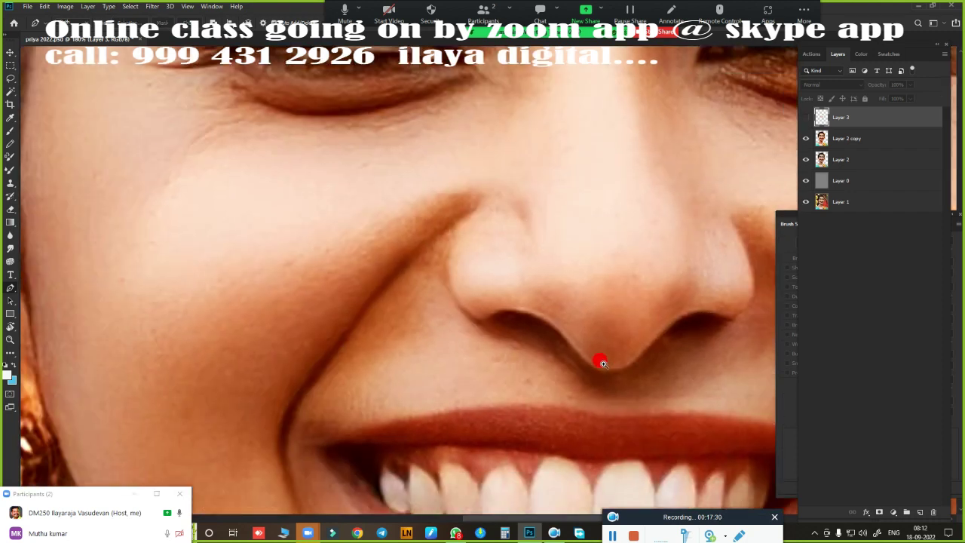
# - Show Layer 3 and smooth the right nostril edge and the dark crease beside the nose
pyautogui.click(805, 117)
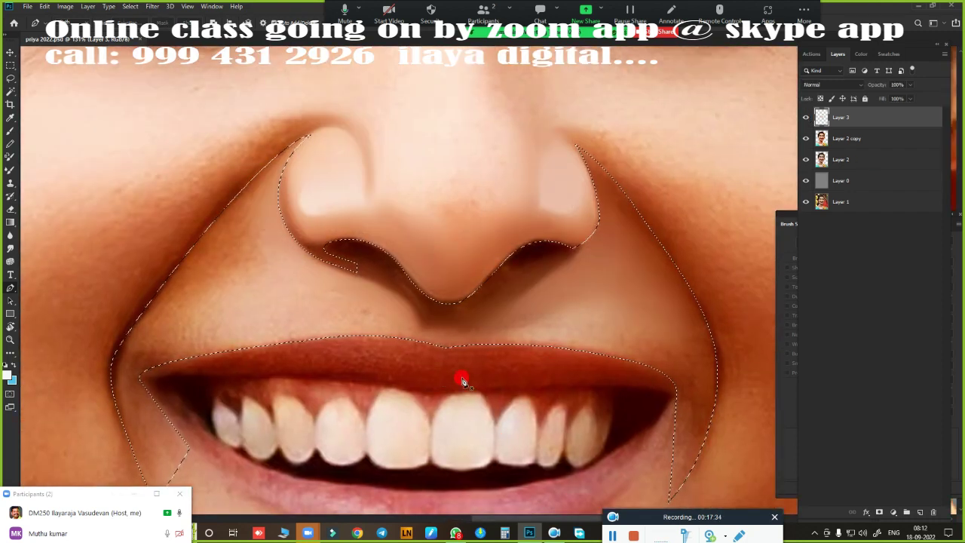
pyautogui.scroll(1, 549, 270)
pyautogui.scroll(1, 556, 263)
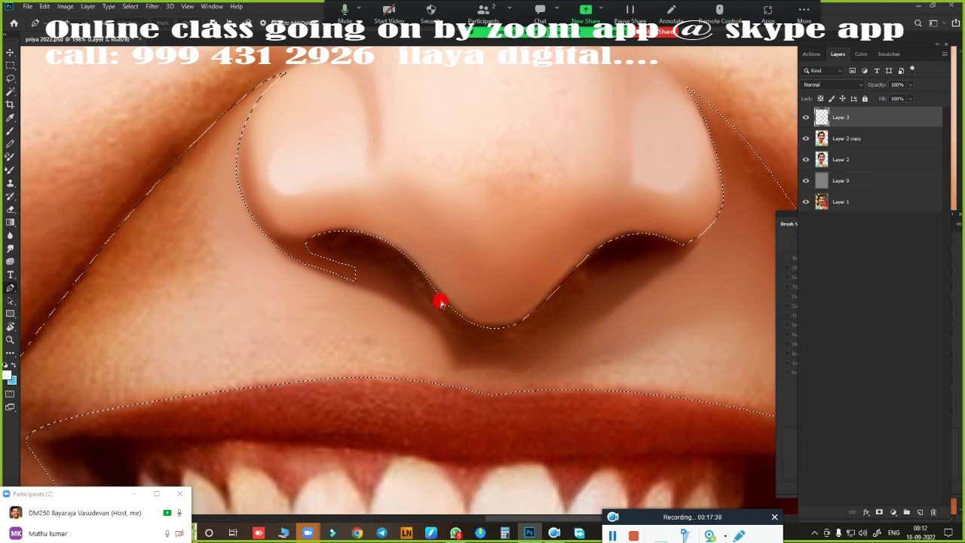
pyautogui.scroll(1, 467, 249)
pyautogui.scroll(-1, 482, 218)
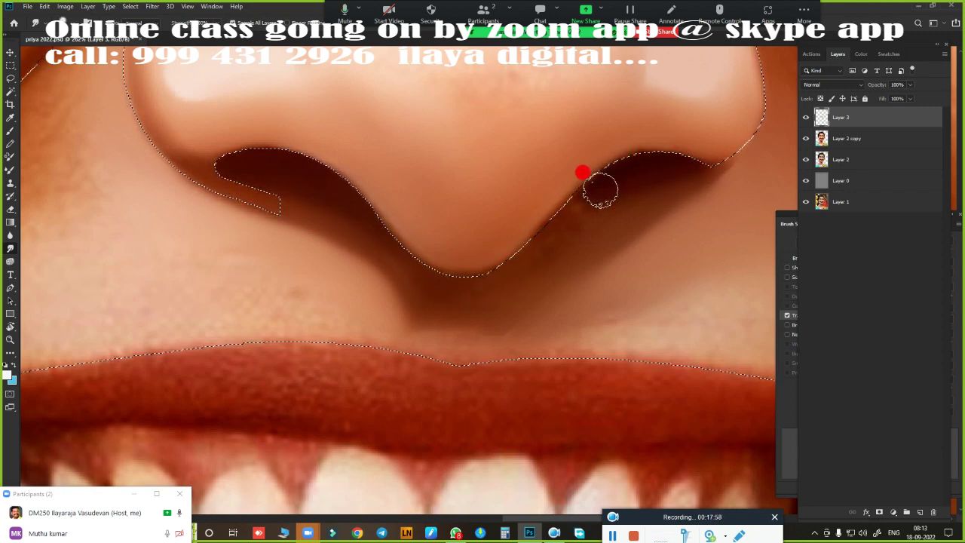
pyautogui.moveTo(600, 192); pyautogui.dragTo(612, 194)
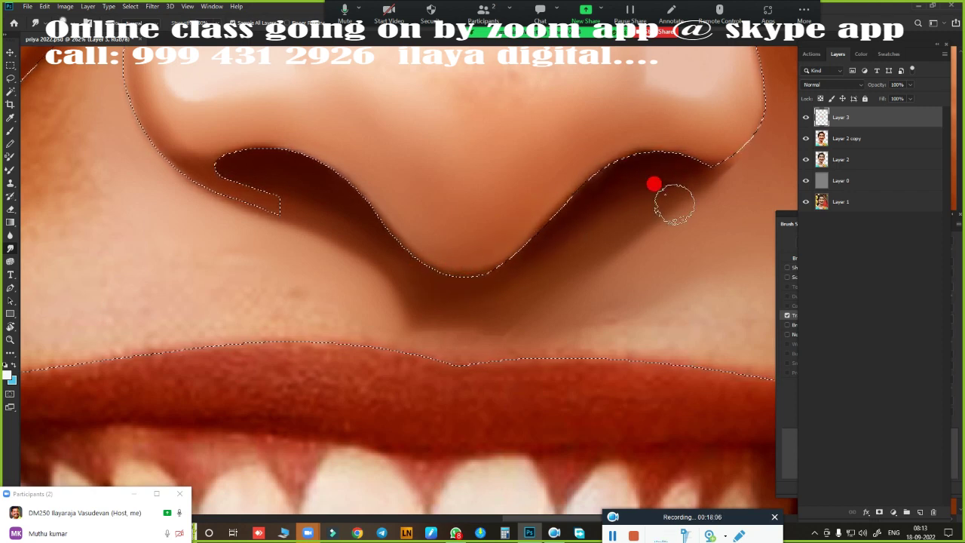
pyautogui.moveTo(627, 153)
pyautogui.mouseDown()
pyautogui.moveTo(666, 181)
pyautogui.moveTo(609, 230)
pyautogui.moveTo(635, 198)
pyautogui.moveTo(422, 314)
pyautogui.moveTo(452, 304)
pyautogui.moveTo(357, 271)
pyautogui.moveTo(276, 213)
pyautogui.moveTo(323, 226)
pyautogui.moveTo(293, 218)
pyautogui.moveTo(415, 304)
pyautogui.moveTo(437, 308)
pyautogui.moveTo(276, 215)
pyautogui.moveTo(438, 308)
pyautogui.moveTo(707, 159)
pyautogui.moveTo(581, 198)
pyautogui.moveTo(271, 220)
pyautogui.mouseUp()
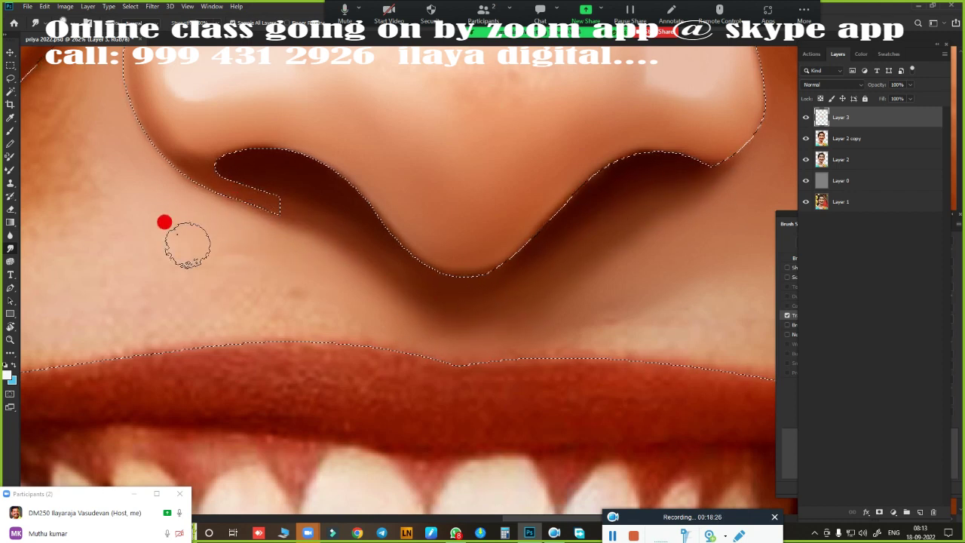
pyautogui.moveTo(188, 241); pyautogui.dragTo(281, 324)
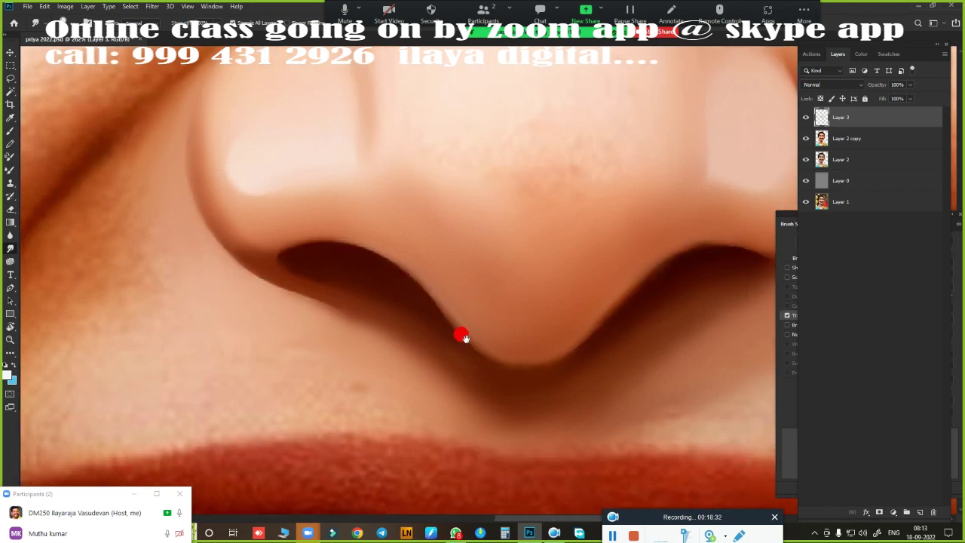
pyautogui.moveTo(753, 332); pyautogui.dragTo(526, 314)
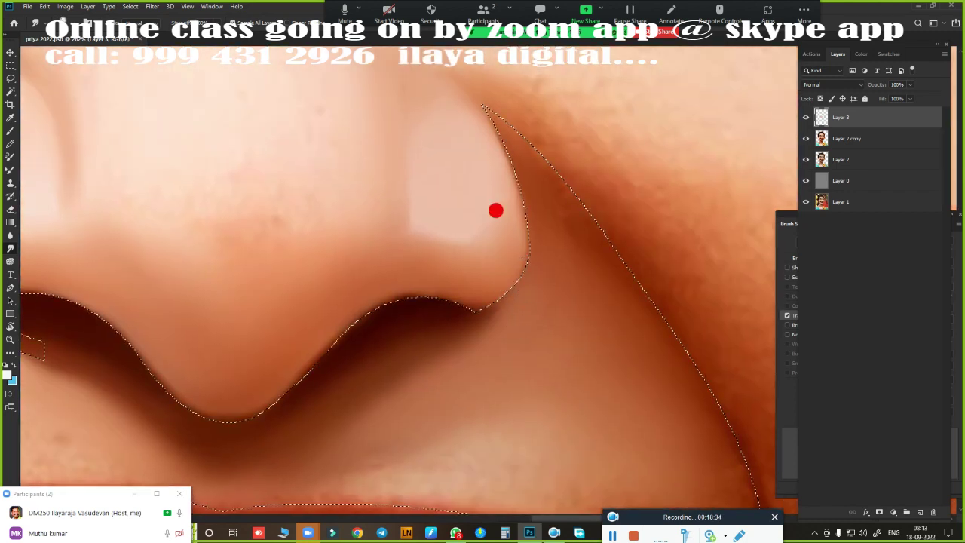
pyautogui.hotkey('ctrl', '-')
pyautogui.moveTo(439, 320); pyautogui.dragTo(337, 215)
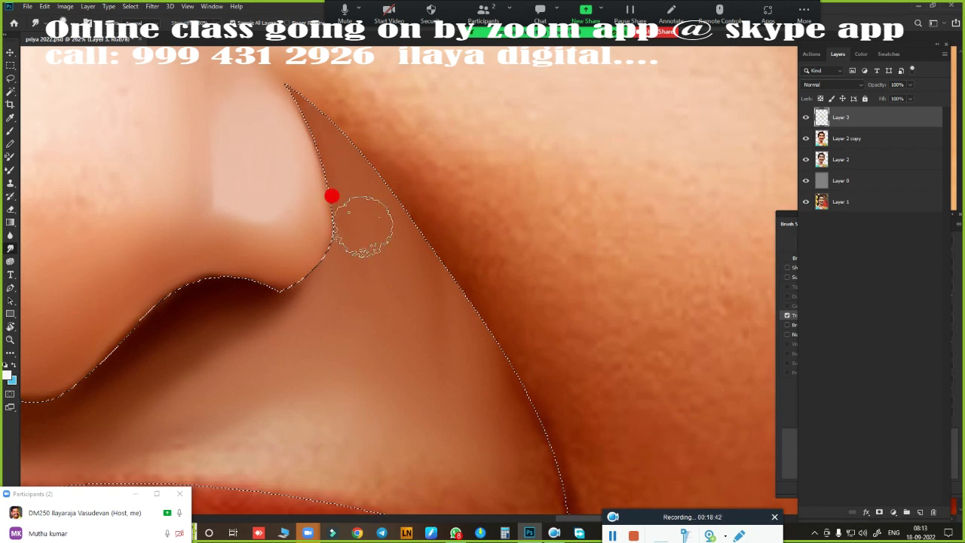
# - Paint smooth skin along the nose edge and cheek fold down toward the lip corner
pyautogui.moveTo(526, 418); pyautogui.dragTo(609, 204)
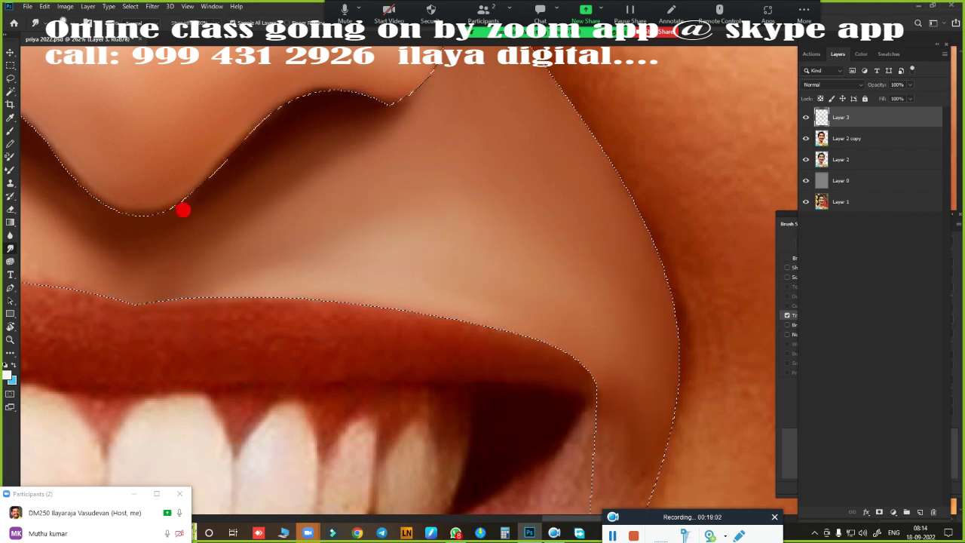
pyautogui.scroll(-3, 514, 325)
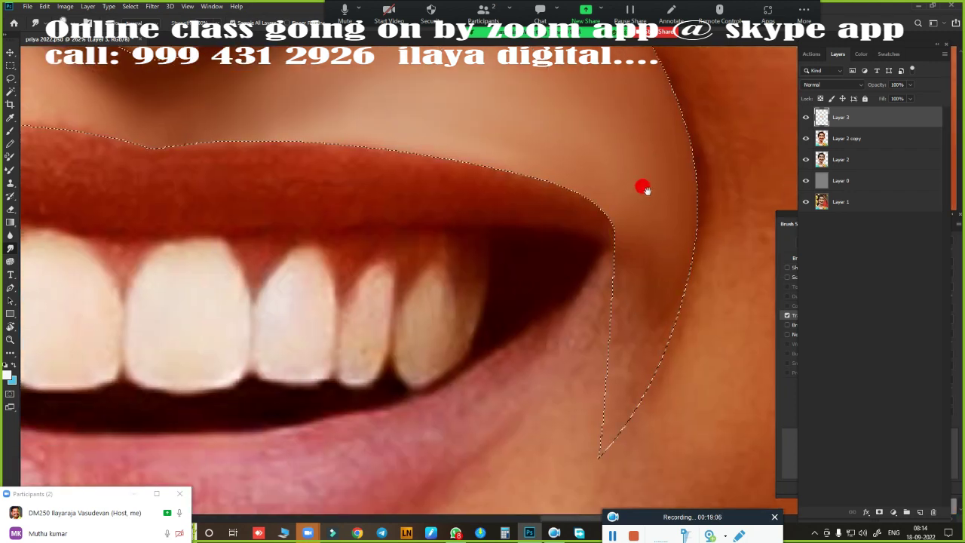
pyautogui.moveTo(474, 344); pyautogui.dragTo(663, 379)
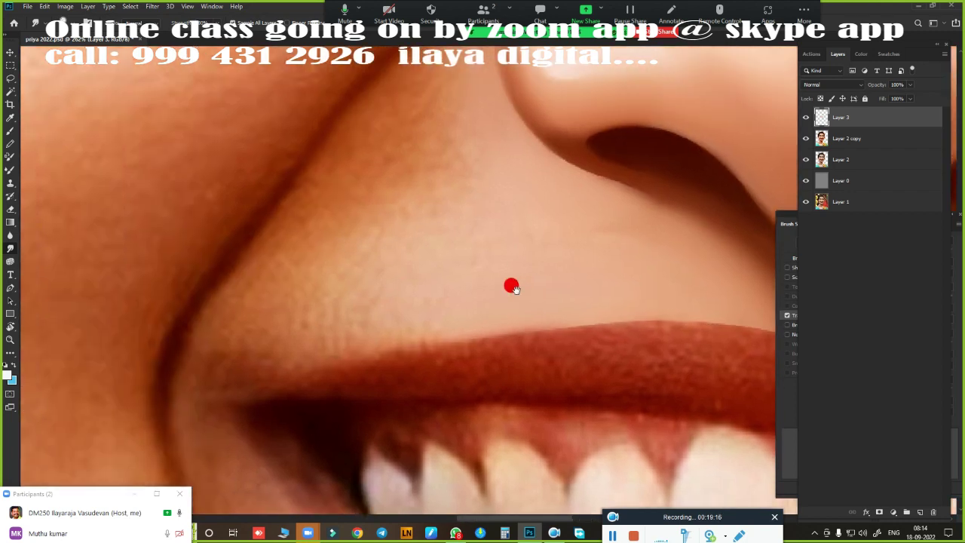
pyautogui.moveTo(360, 301); pyautogui.dragTo(510, 282)
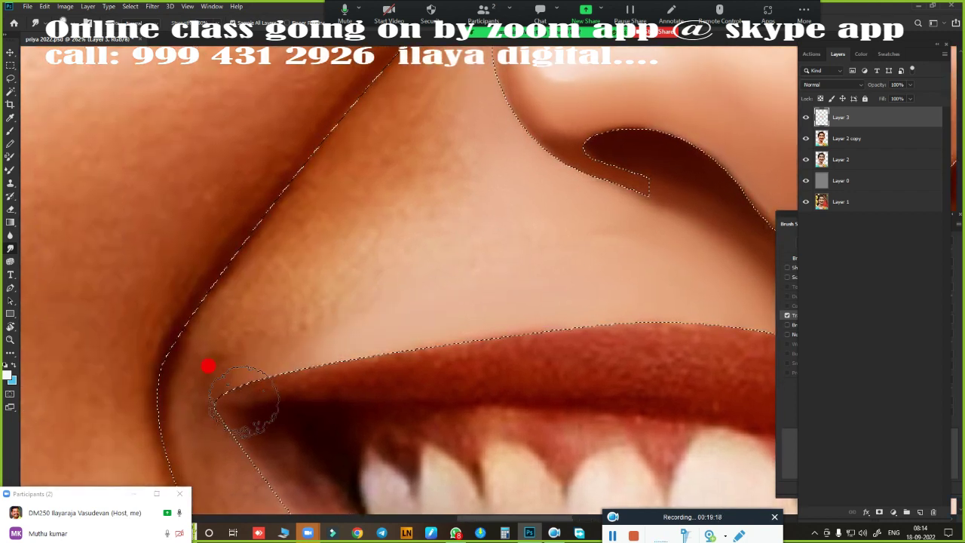
pyautogui.scroll(-3, 209, 366)
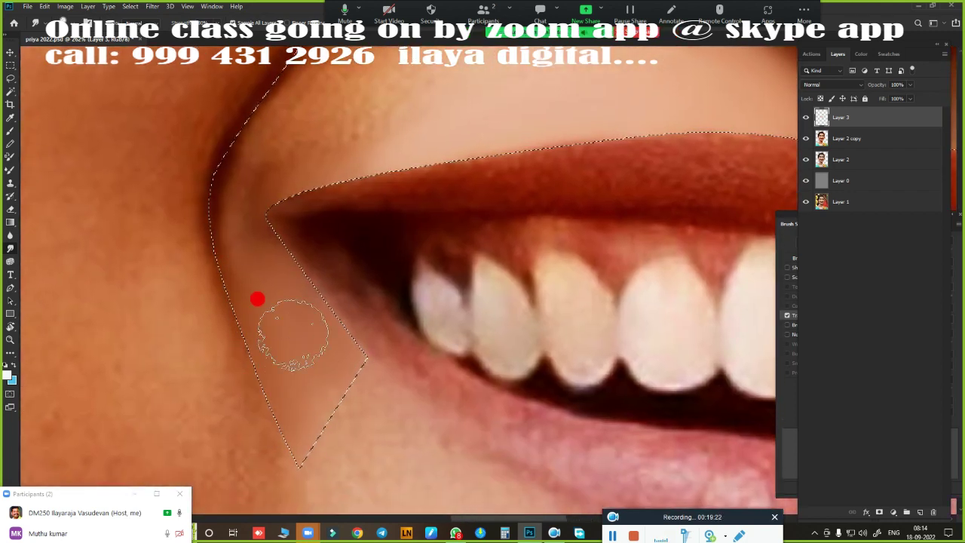
pyautogui.moveTo(371, 273)
pyautogui.mouseDown()
pyautogui.moveTo(430, 407)
pyautogui.moveTo(350, 471)
pyautogui.mouseUp()
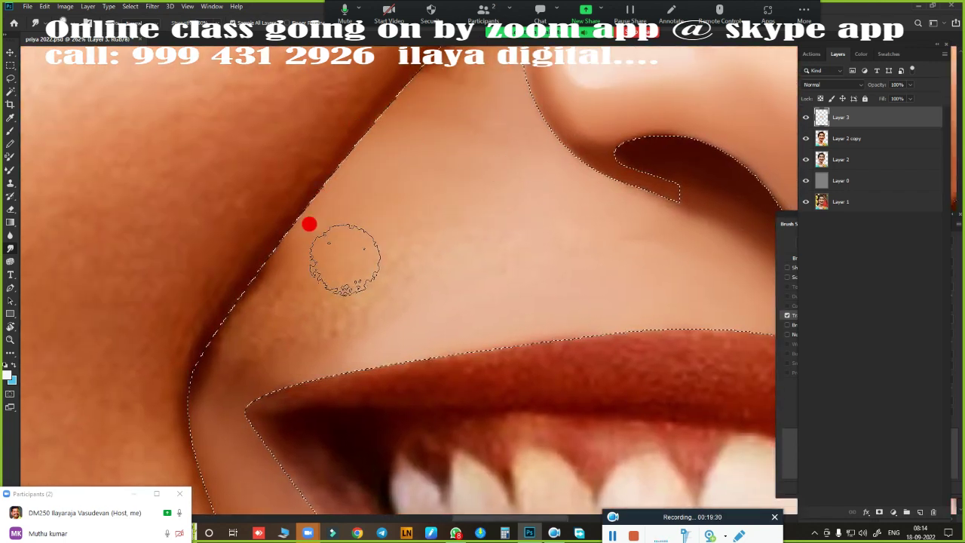
pyautogui.moveTo(272, 331)
pyautogui.mouseDown()
pyautogui.moveTo(336, 224)
pyautogui.moveTo(171, 427)
pyautogui.mouseUp()
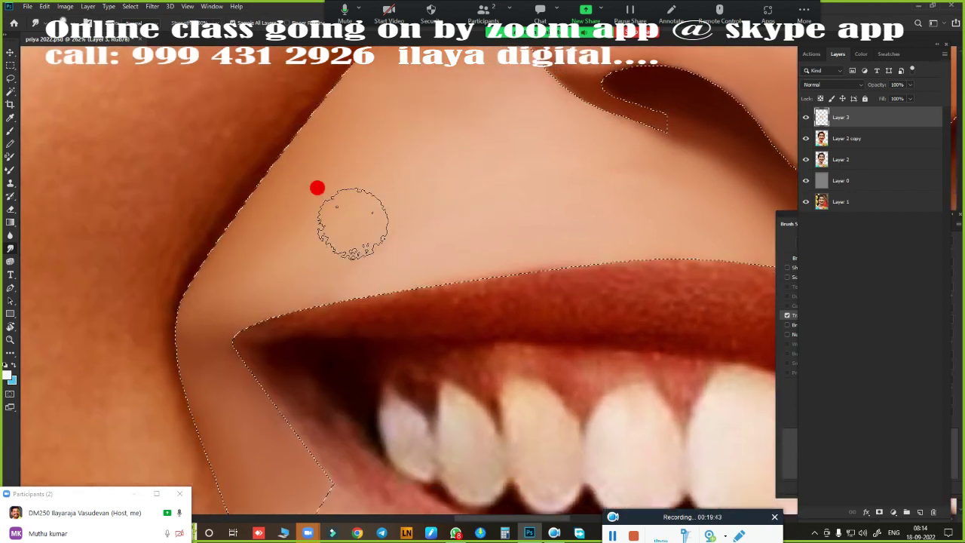
pyautogui.moveTo(316, 187); pyautogui.dragTo(331, 338)
pyautogui.moveTo(267, 220); pyautogui.dragTo(248, 366)
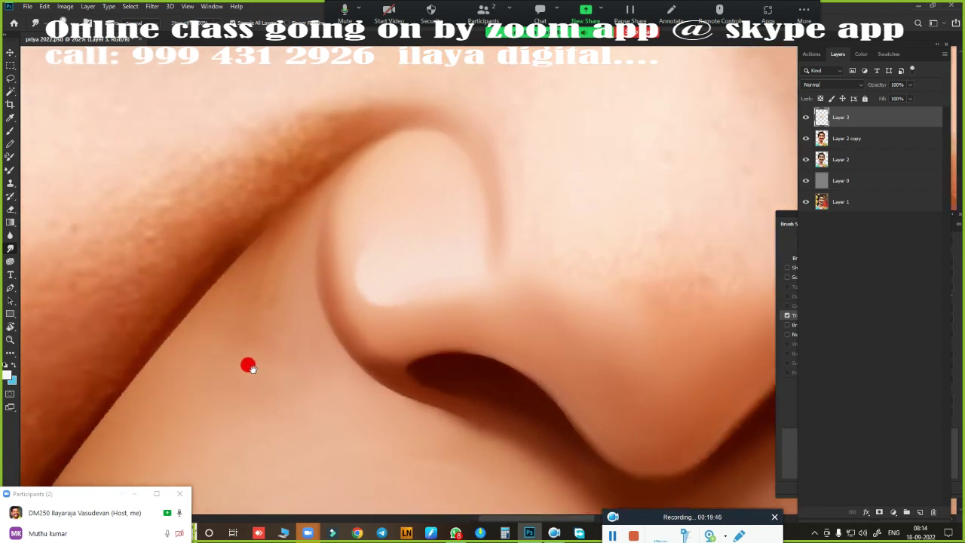
pyautogui.moveTo(279, 214); pyautogui.dragTo(462, 288)
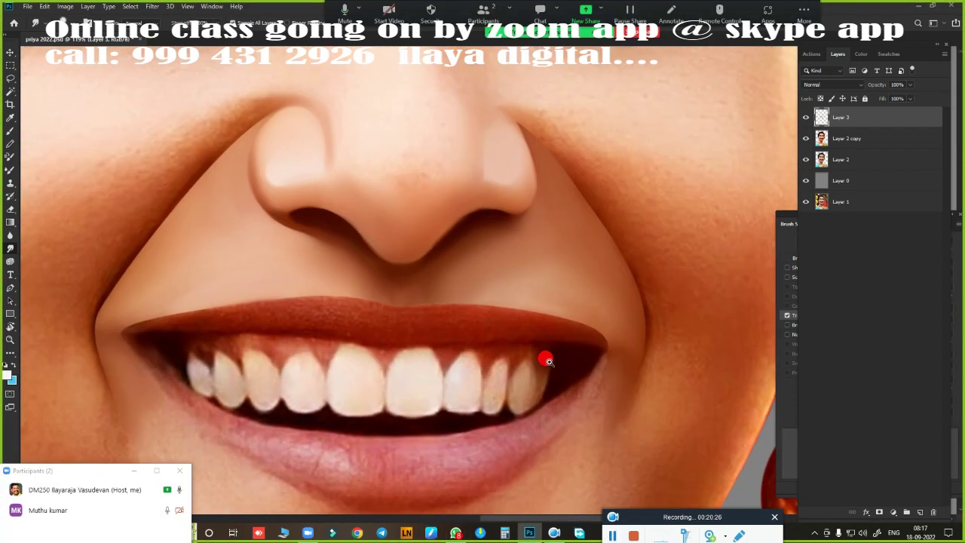
pyautogui.scroll(2, 532, 319)
pyautogui.scroll(3, 487, 302)
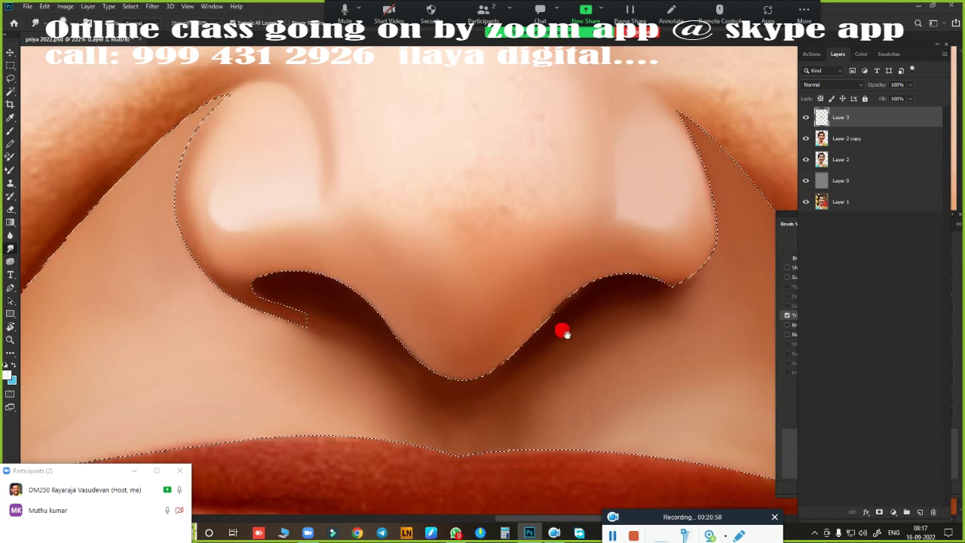
# - Smooth the skin along the nose edge, the cheek beside the mouth and the nose-cheek fold
pyautogui.hscroll(3, 560, 330)
pyautogui.moveTo(483, 208); pyautogui.dragTo(450, 123)
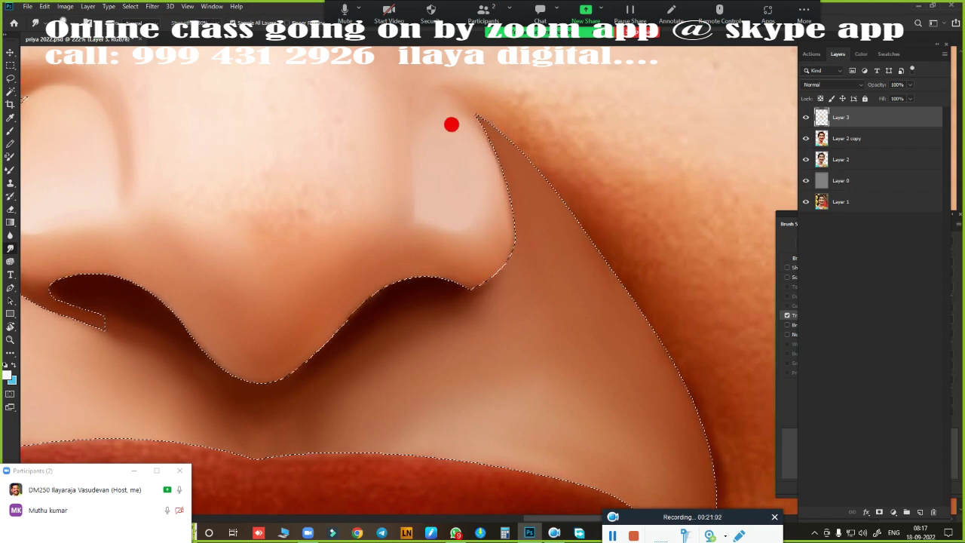
pyautogui.moveTo(498, 171)
pyautogui.mouseDown()
pyautogui.moveTo(517, 254)
pyautogui.moveTo(542, 271)
pyautogui.moveTo(512, 123)
pyautogui.mouseUp()
pyautogui.scroll(-2, 603, 265)
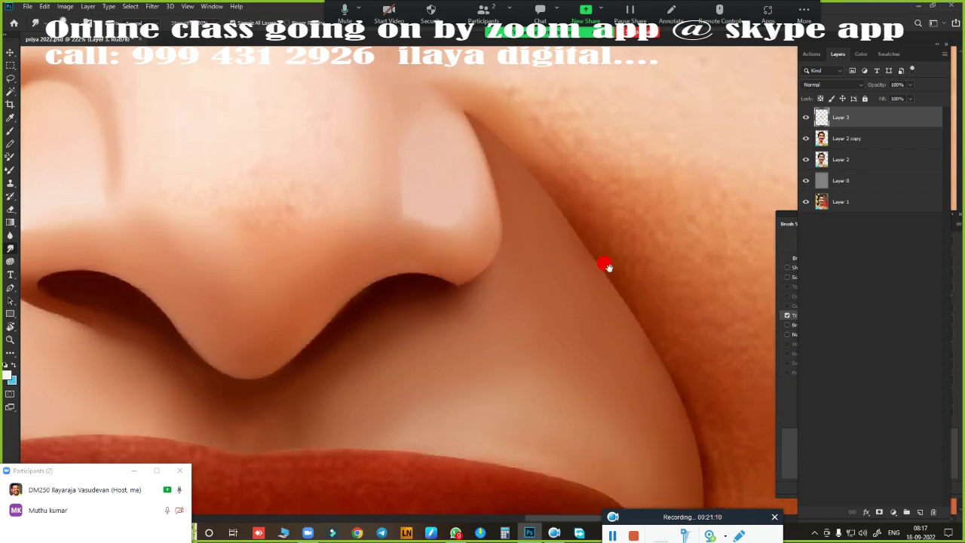
pyautogui.scroll(-1, 502, 243)
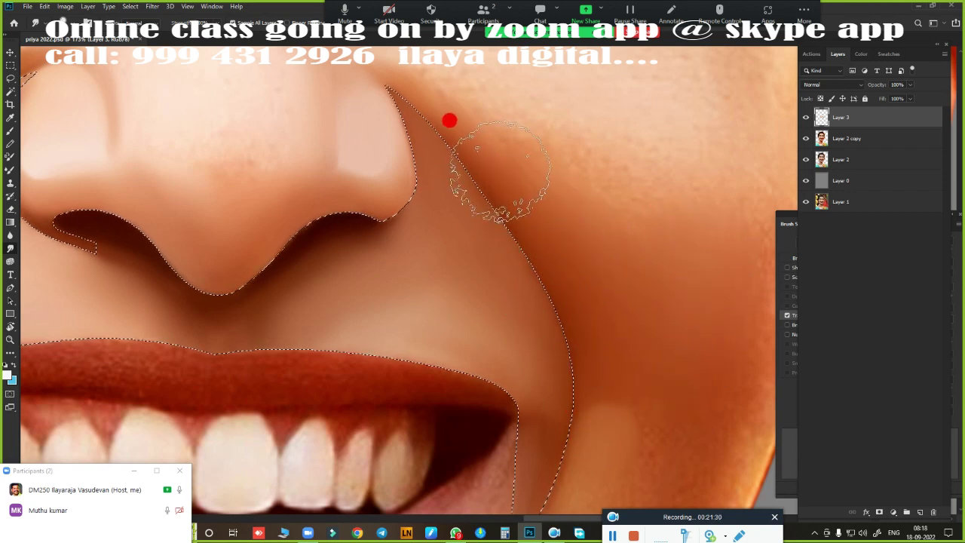
pyautogui.moveTo(375, 261); pyautogui.dragTo(751, 256)
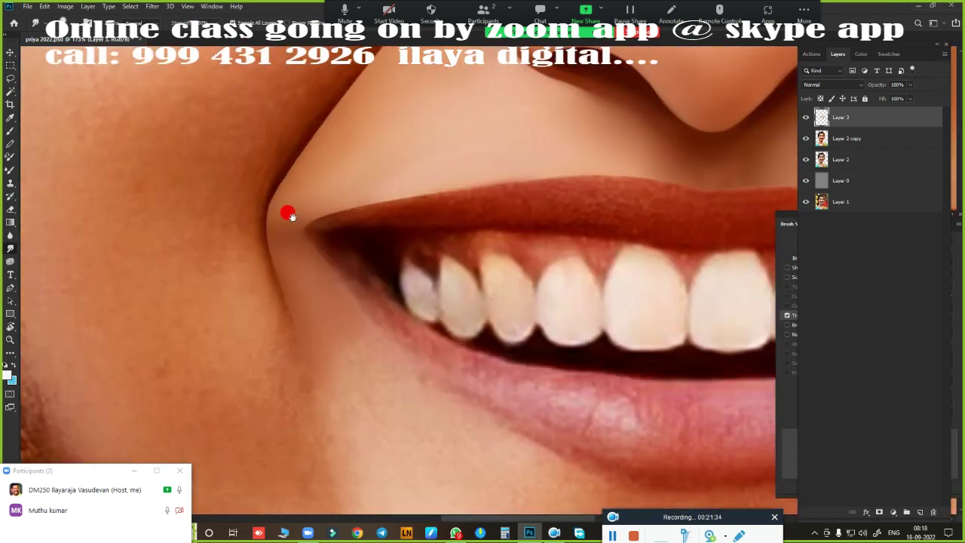
pyautogui.scroll(-3, 261, 357)
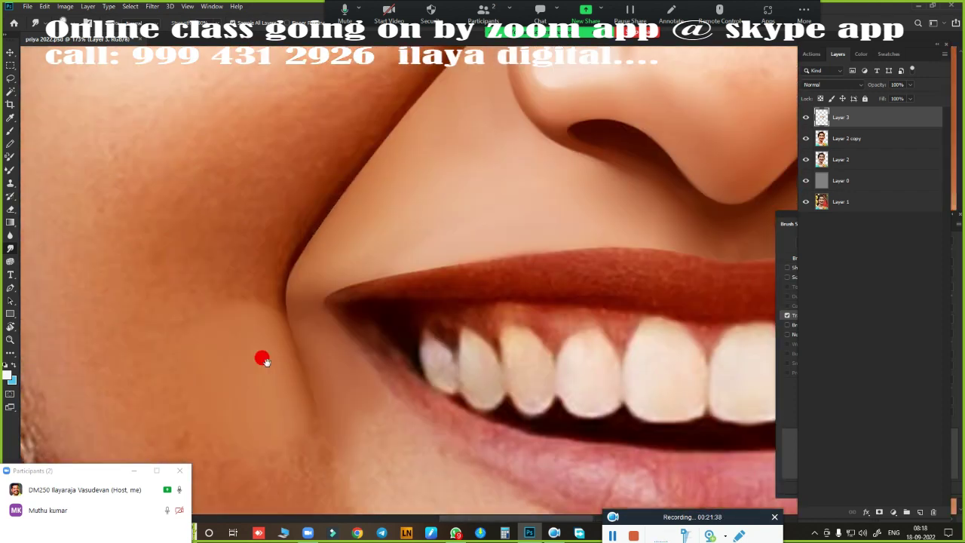
pyautogui.moveTo(199, 319)
pyautogui.mouseDown()
pyautogui.moveTo(173, 263)
pyautogui.moveTo(237, 338)
pyautogui.moveTo(201, 258)
pyautogui.moveTo(260, 388)
pyautogui.moveTo(291, 269)
pyautogui.moveTo(312, 301)
pyautogui.moveTo(283, 358)
pyautogui.moveTo(319, 320)
pyautogui.moveTo(319, 297)
pyautogui.mouseUp()
pyautogui.moveTo(404, 190); pyautogui.dragTo(443, 163)
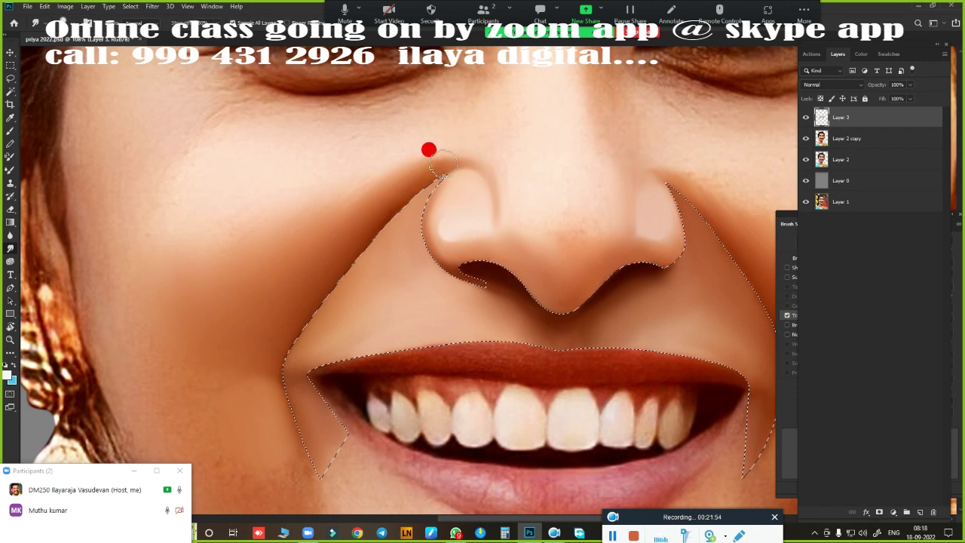
pyautogui.moveTo(372, 205)
pyautogui.mouseDown()
pyautogui.moveTo(414, 157)
pyautogui.moveTo(295, 308)
pyautogui.moveTo(353, 211)
pyautogui.moveTo(230, 375)
pyautogui.moveTo(276, 456)
pyautogui.mouseUp()
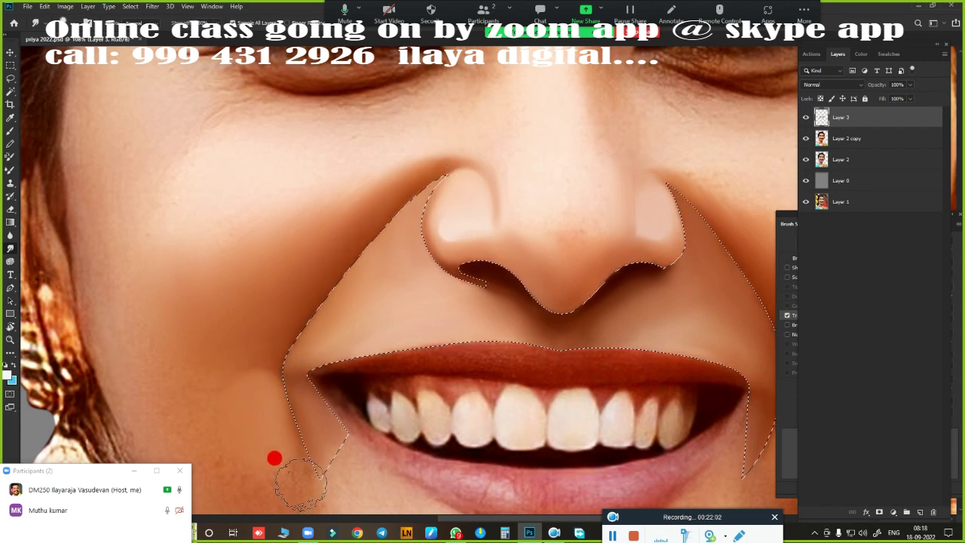
# - Smooth the right cheek, left lip corner and upper lip's top edge, then deselect
pyautogui.hotkey('ctrl', 'd')
pyautogui.moveTo(550, 334); pyautogui.dragTo(318, 322)
pyautogui.moveTo(548, 388)
pyautogui.mouseDown()
pyautogui.moveTo(550, 399)
pyautogui.moveTo(575, 382)
pyautogui.mouseUp()
pyautogui.scroll(5, 573, 377)
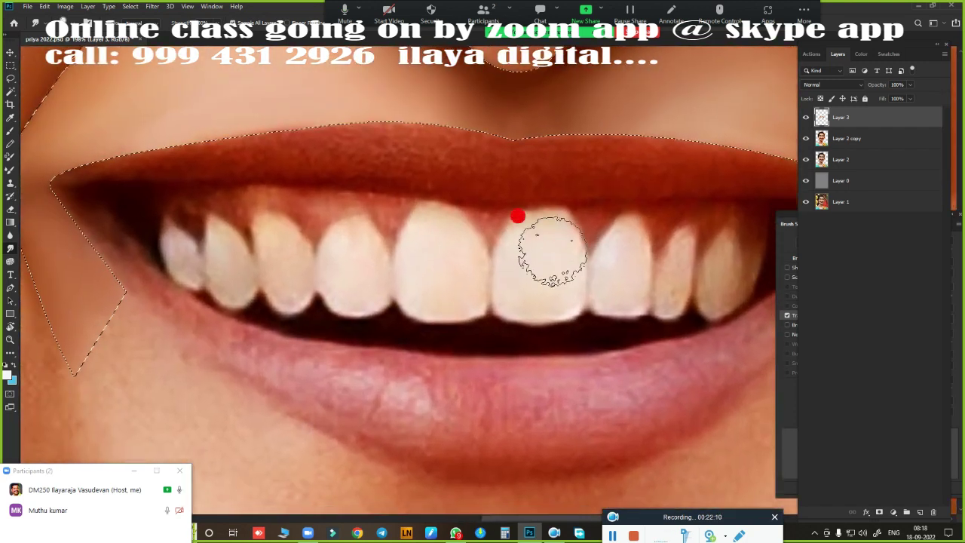
pyautogui.moveTo(109, 180)
pyautogui.mouseDown()
pyautogui.moveTo(82, 185)
pyautogui.moveTo(123, 159)
pyautogui.moveTo(68, 177)
pyautogui.mouseUp()
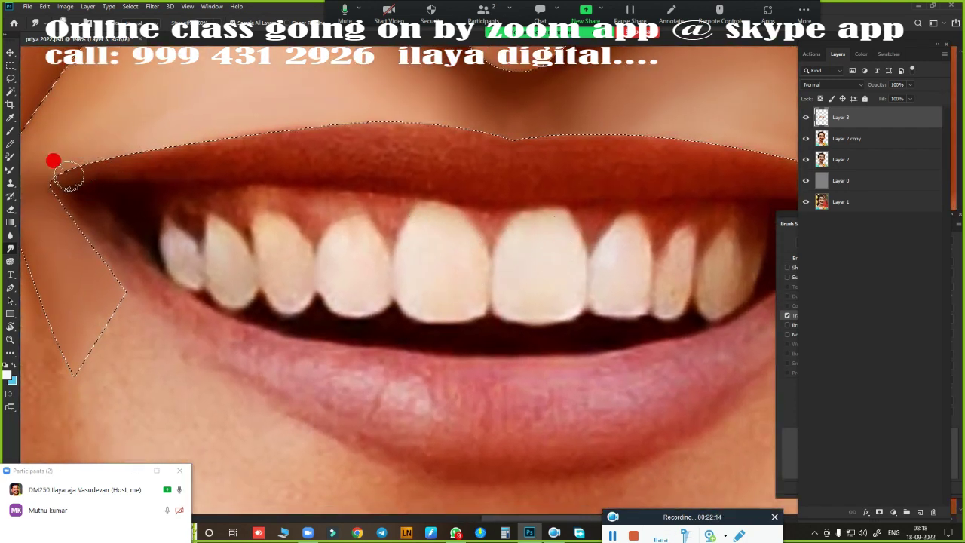
pyautogui.moveTo(132, 161)
pyautogui.mouseDown()
pyautogui.moveTo(315, 125)
pyautogui.moveTo(501, 143)
pyautogui.moveTo(390, 225)
pyautogui.moveTo(403, 205)
pyautogui.moveTo(416, 207)
pyautogui.mouseUp()
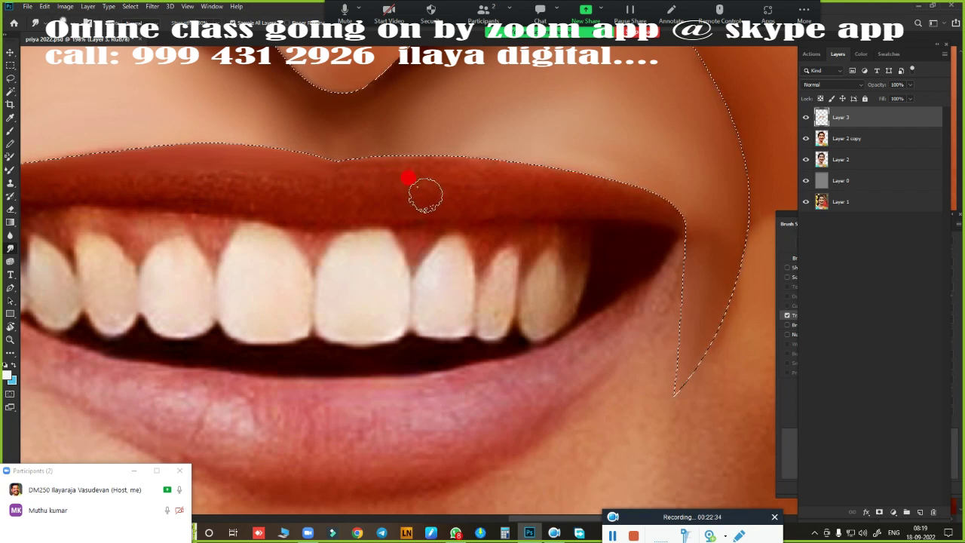
pyautogui.moveTo(424, 193)
pyautogui.mouseDown()
pyautogui.moveTo(399, 221)
pyautogui.moveTo(347, 173)
pyautogui.mouseUp()
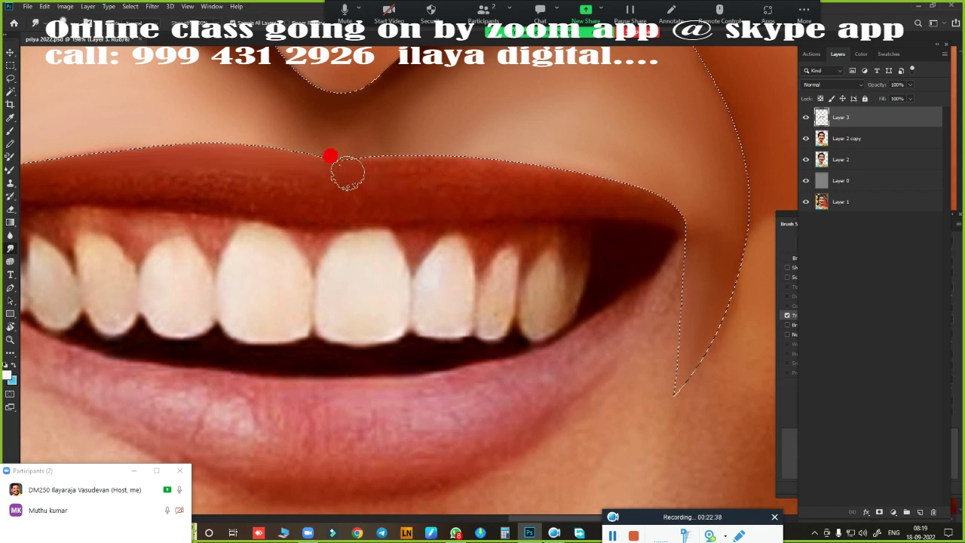
pyautogui.moveTo(442, 169)
pyautogui.mouseDown()
pyautogui.moveTo(618, 190)
pyautogui.moveTo(540, 170)
pyautogui.mouseUp()
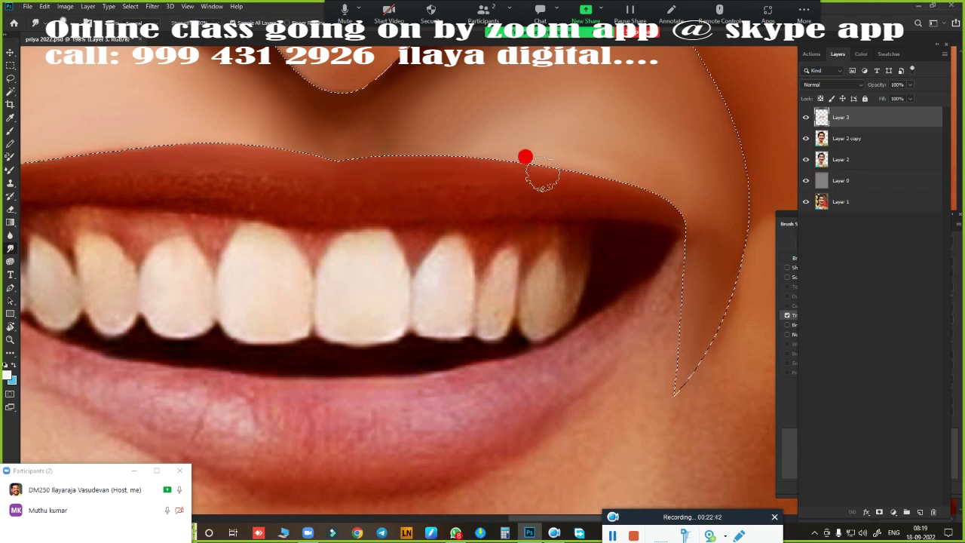
pyautogui.hotkey('ctrl', 'd')
pyautogui.scroll(-3, 541, 170)
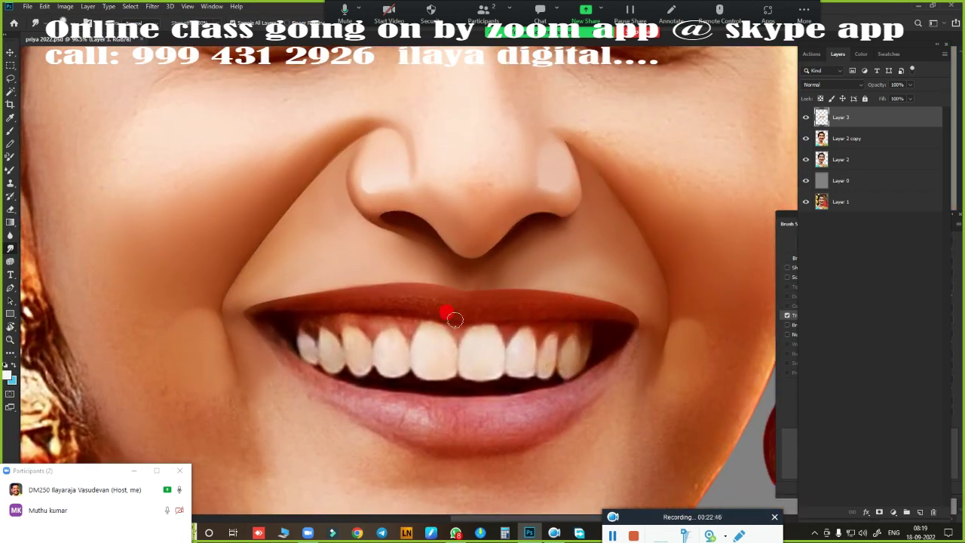
pyautogui.scroll(-3, 640, 305)
pyautogui.scroll(3, 549, 327)
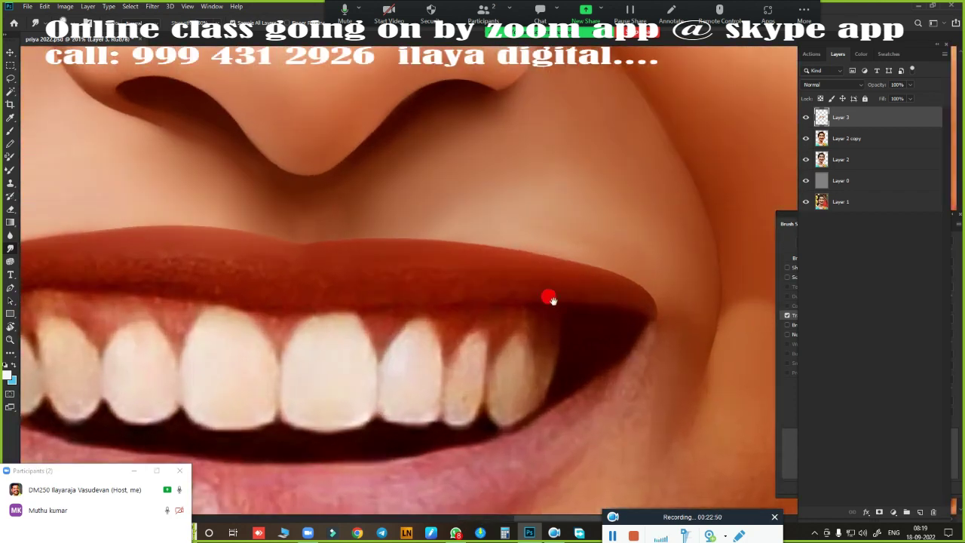
pyautogui.scroll(2, 550, 294)
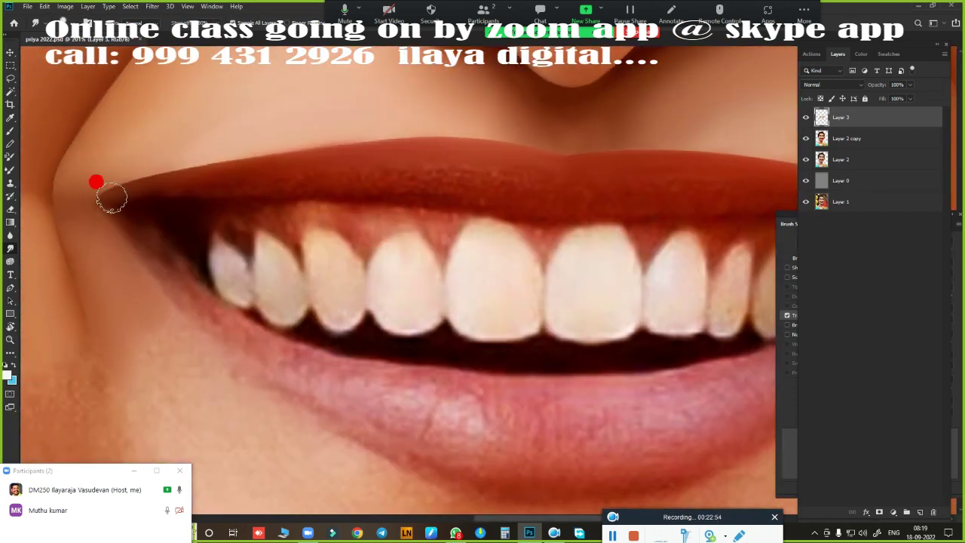
pyautogui.moveTo(122, 182); pyautogui.dragTo(253, 165)
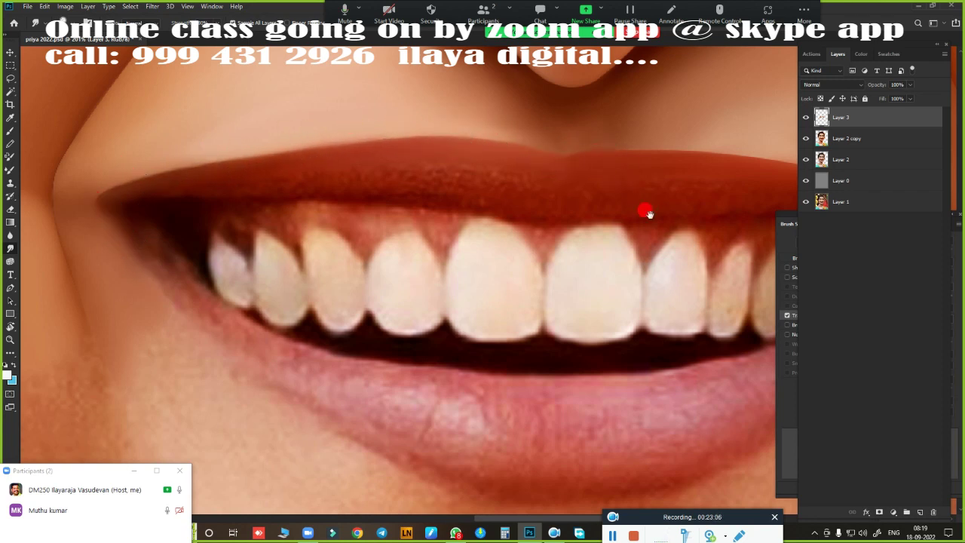
pyautogui.moveTo(649, 214); pyautogui.dragTo(345, 158)
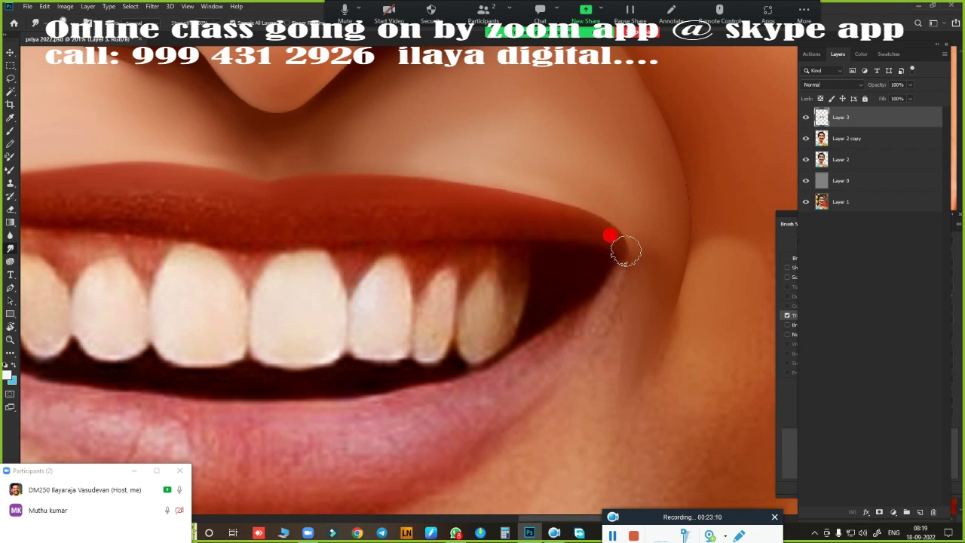
pyautogui.moveTo(658, 156); pyautogui.dragTo(459, 180)
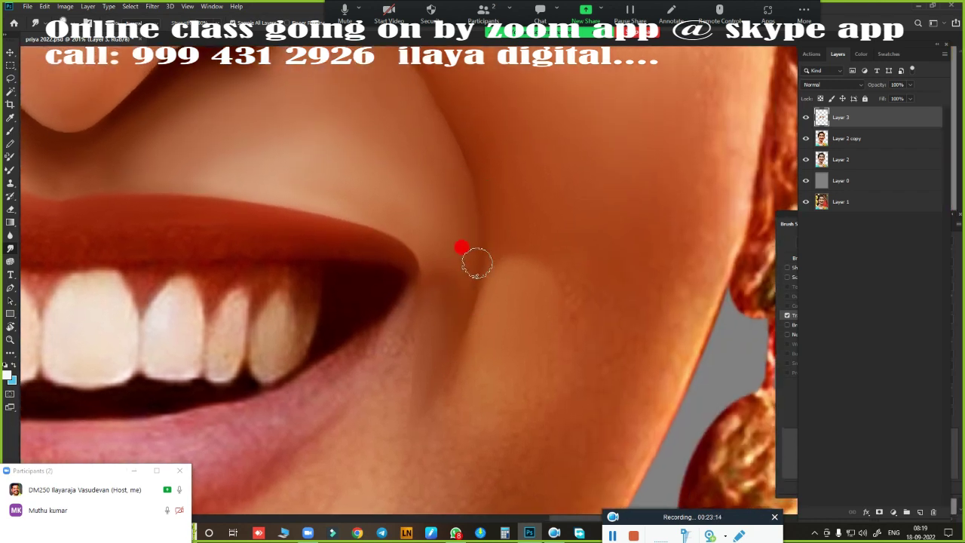
pyautogui.moveTo(461, 247); pyautogui.dragTo(522, 277)
pyautogui.moveTo(553, 356); pyautogui.dragTo(651, 462)
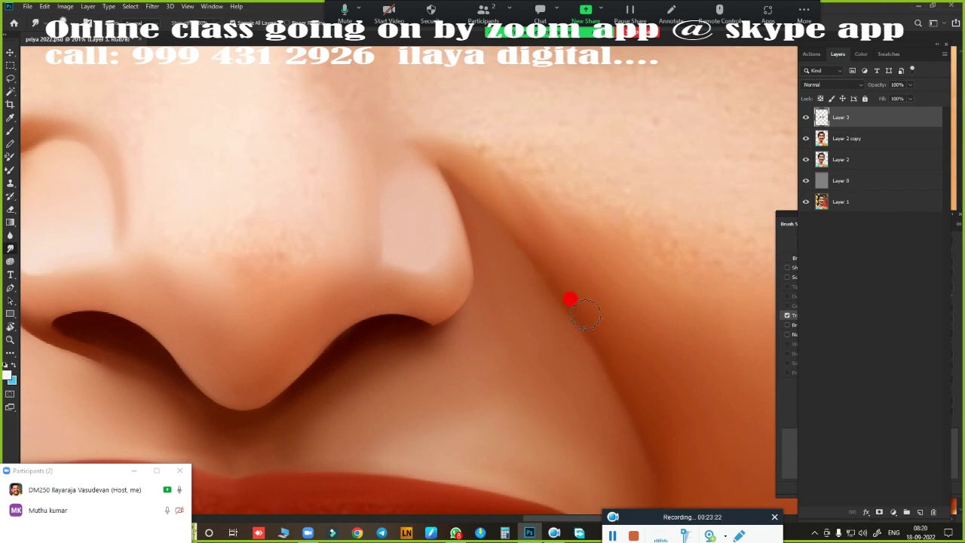
pyautogui.moveTo(523, 278); pyautogui.dragTo(625, 255)
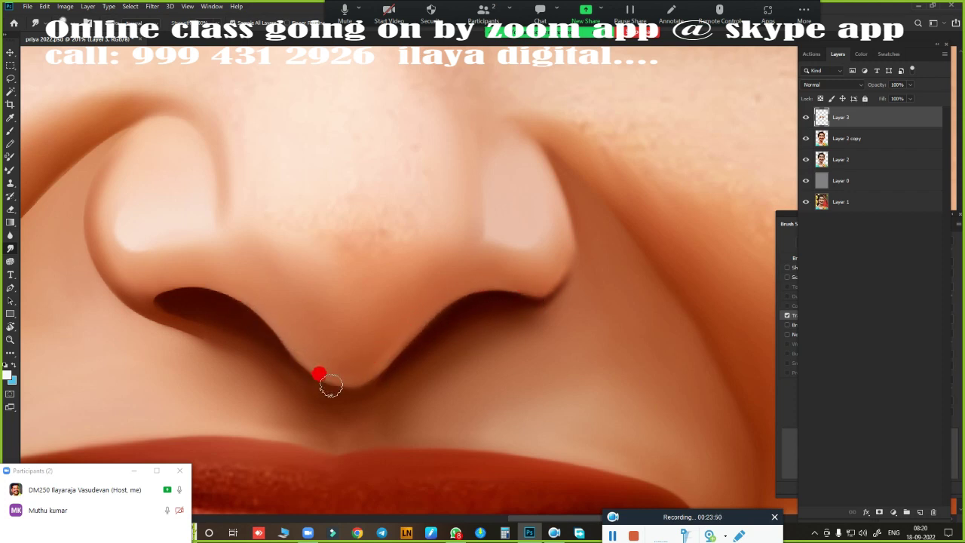
pyautogui.moveTo(330, 385); pyautogui.dragTo(553, 274)
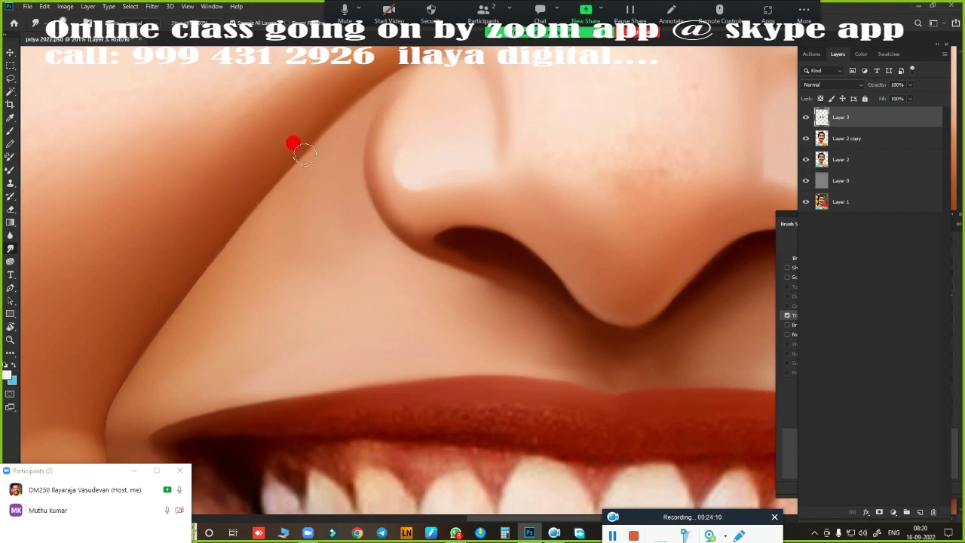
pyautogui.moveTo(145, 315); pyautogui.dragTo(215, 219)
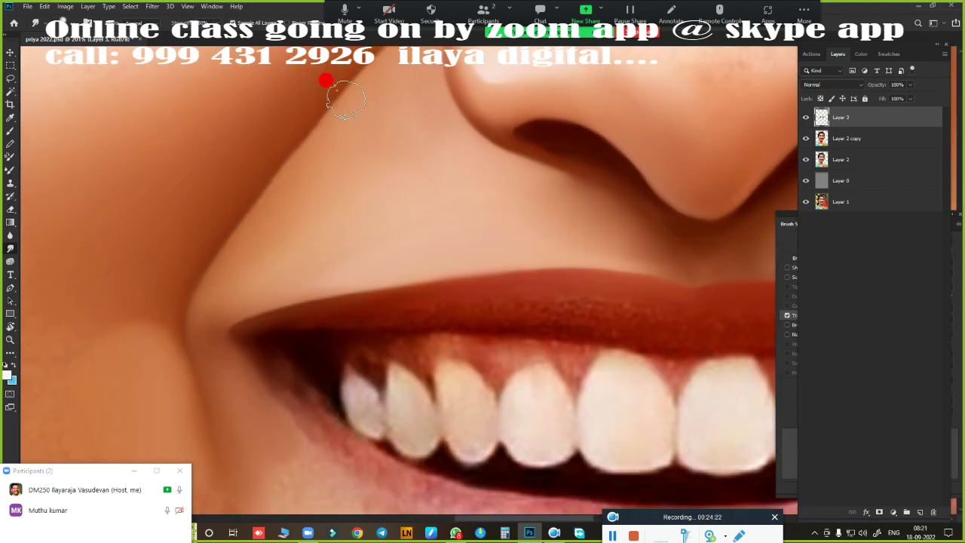
pyautogui.moveTo(326, 80); pyautogui.dragTo(327, 330)
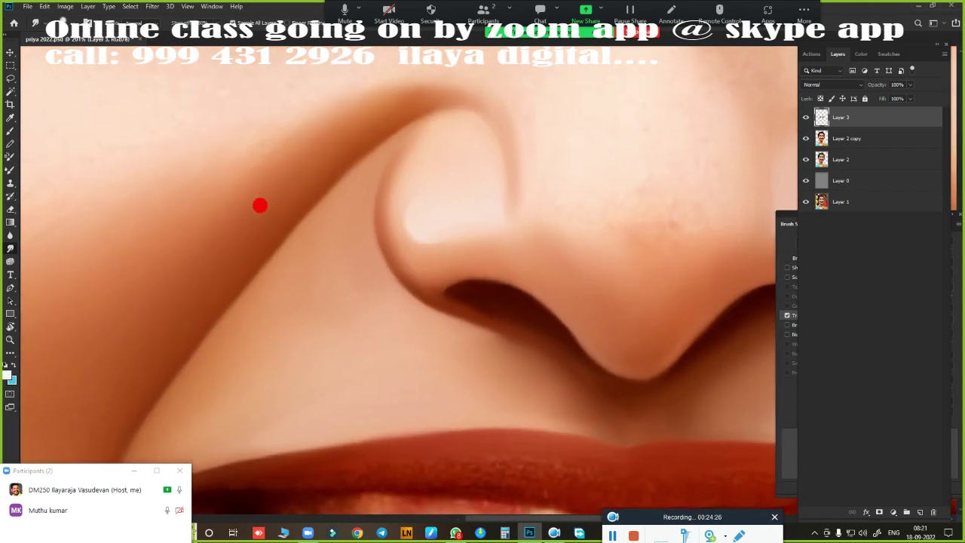
pyautogui.moveTo(259, 205); pyautogui.dragTo(163, 340)
pyautogui.scroll(-3, 456, 324)
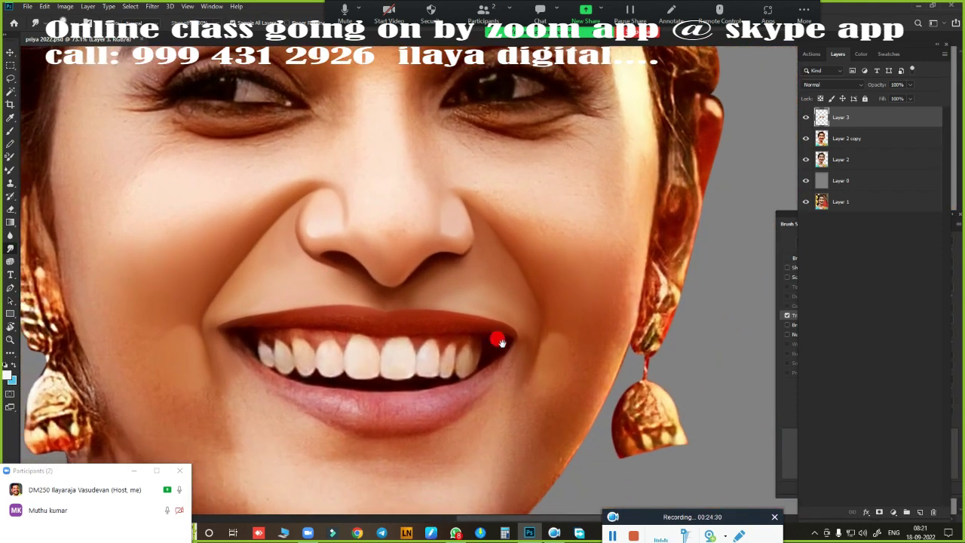
pyautogui.scroll(3, 458, 315)
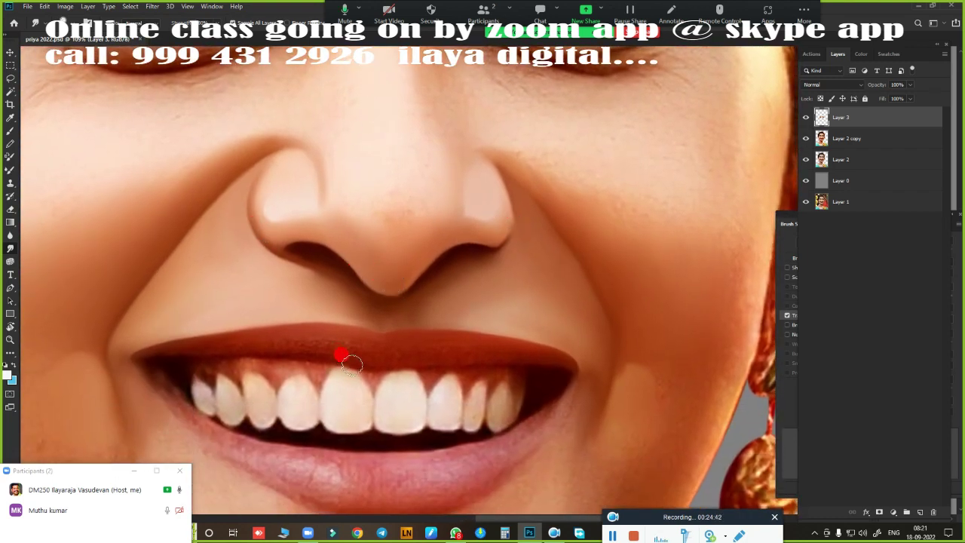
pyautogui.scroll(3, 375, 282)
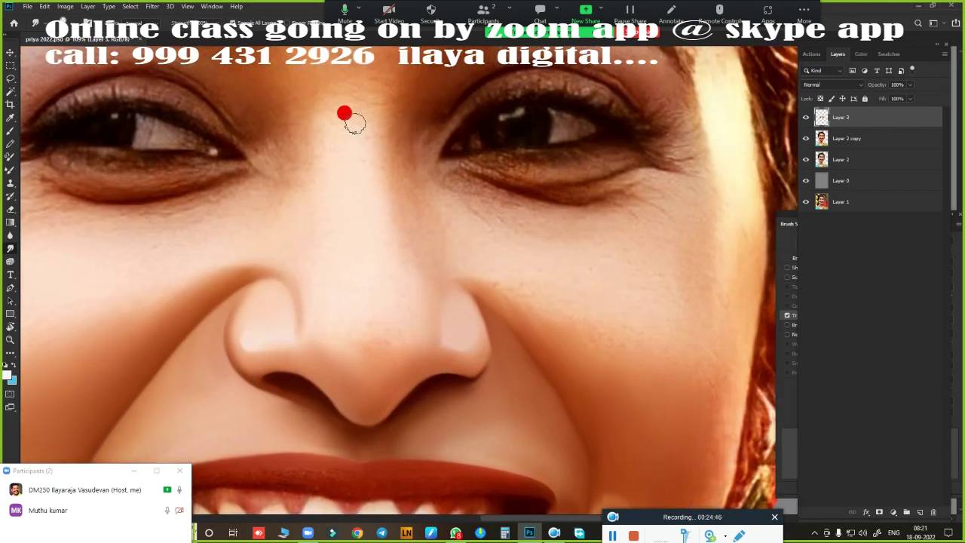
# - Resize the brush with the bracket keys until it covers the nose tip
pyautogui.scroll(3, 429, 263)
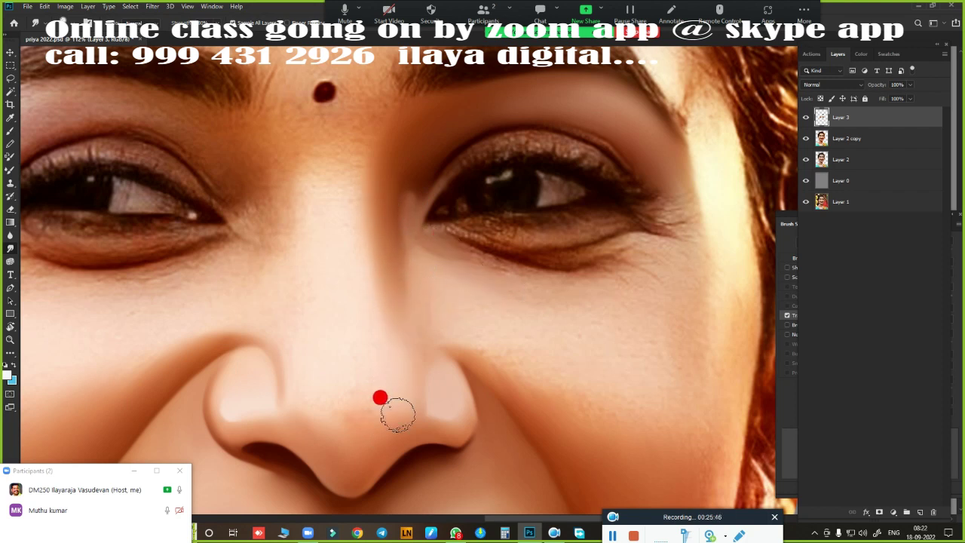
pyautogui.moveTo(560, 302); pyautogui.dragTo(597, 238)
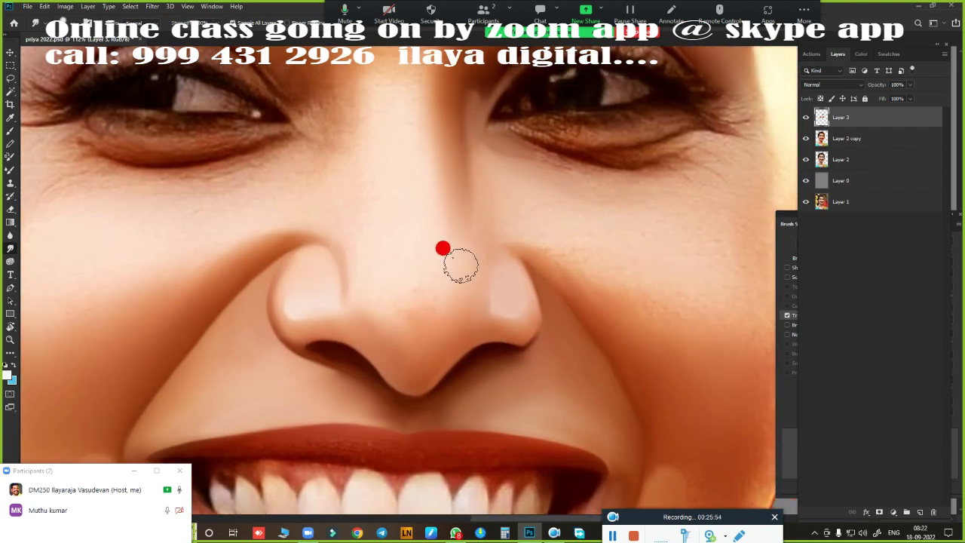
pyautogui.scroll(3, 422, 265)
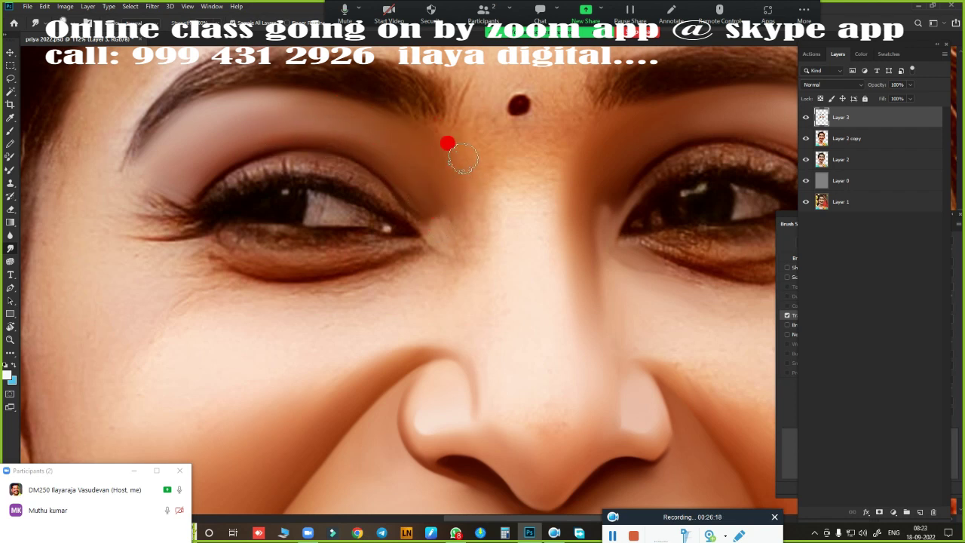
pyautogui.press(']')
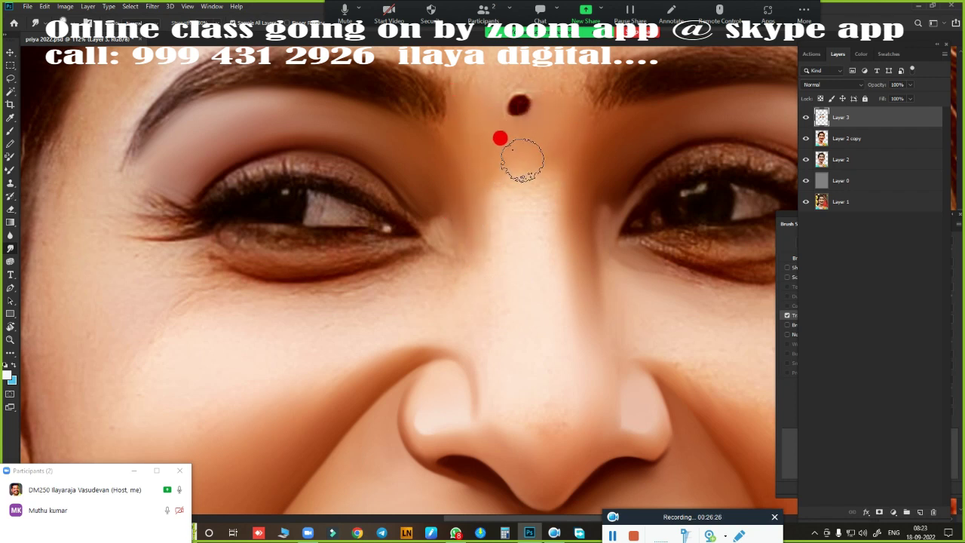
pyautogui.press('[')
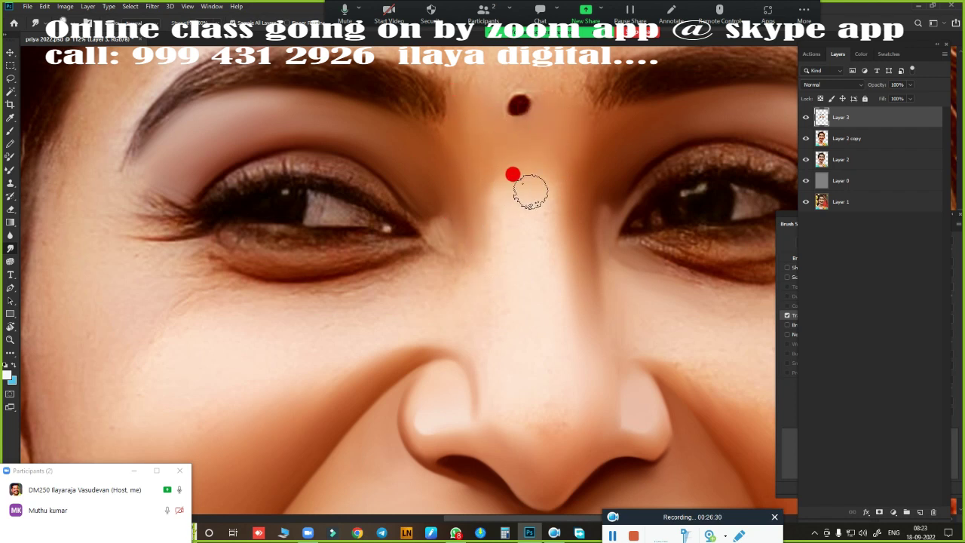
pyautogui.press(']')
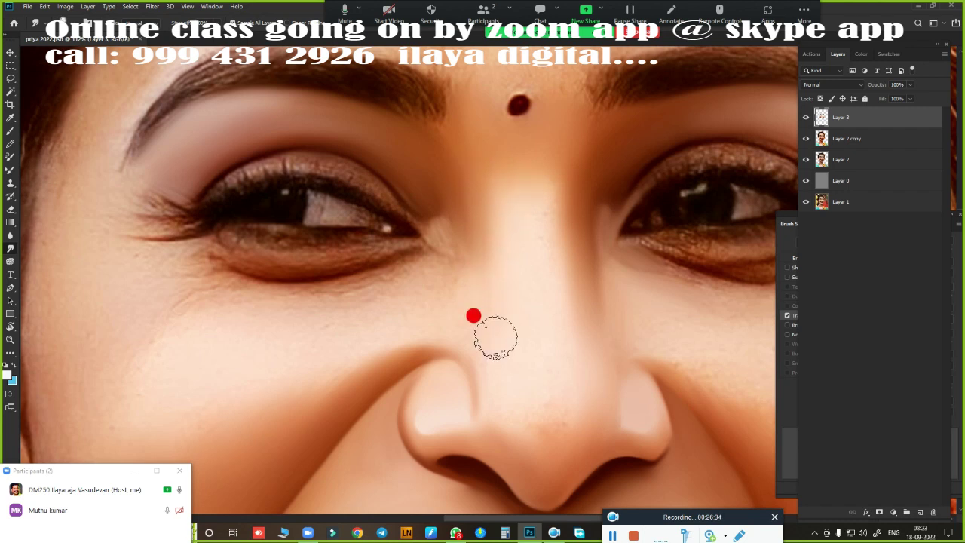
pyautogui.press(']')
pyautogui.press(']')
pyautogui.press(']')
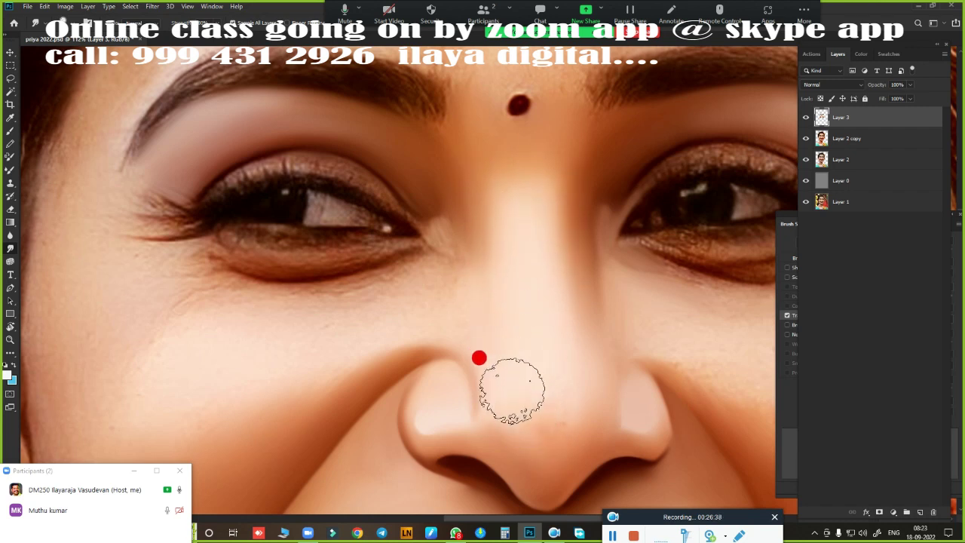
pyautogui.scroll(-5, 602, 286)
pyautogui.keyDown('alt'); pyautogui.scroll(2, 527, 241); pyautogui.keyUp('alt')
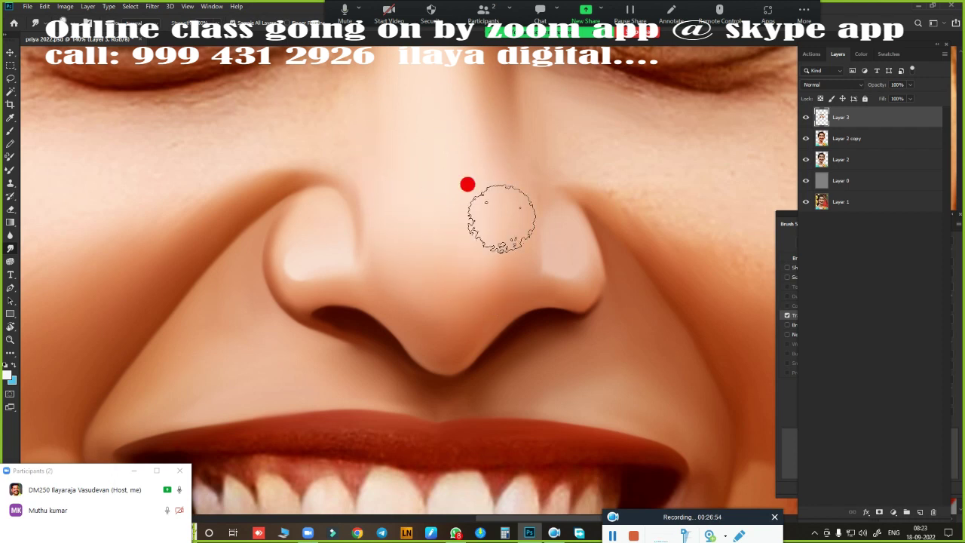
pyautogui.scroll(-5, 467, 184)
pyautogui.scroll(3, 450, 276)
pyautogui.scroll(1, 415, 233)
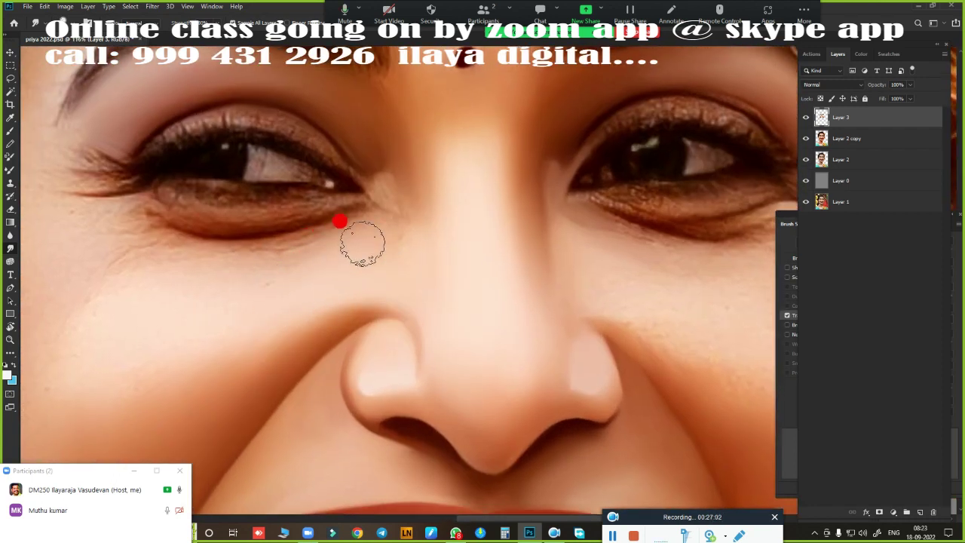
# - Smooth and brighten the skin between the left eye and nose bridge and at the right nostril
pyautogui.moveTo(362, 242); pyautogui.dragTo(400, 194)
pyautogui.moveTo(409, 254); pyautogui.dragTo(407, 188)
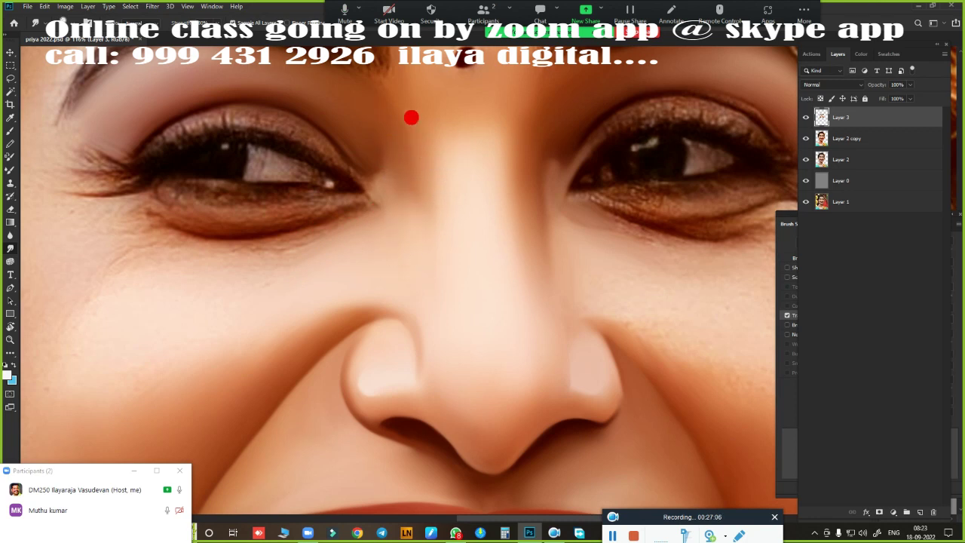
pyautogui.moveTo(573, 338); pyautogui.dragTo(576, 337)
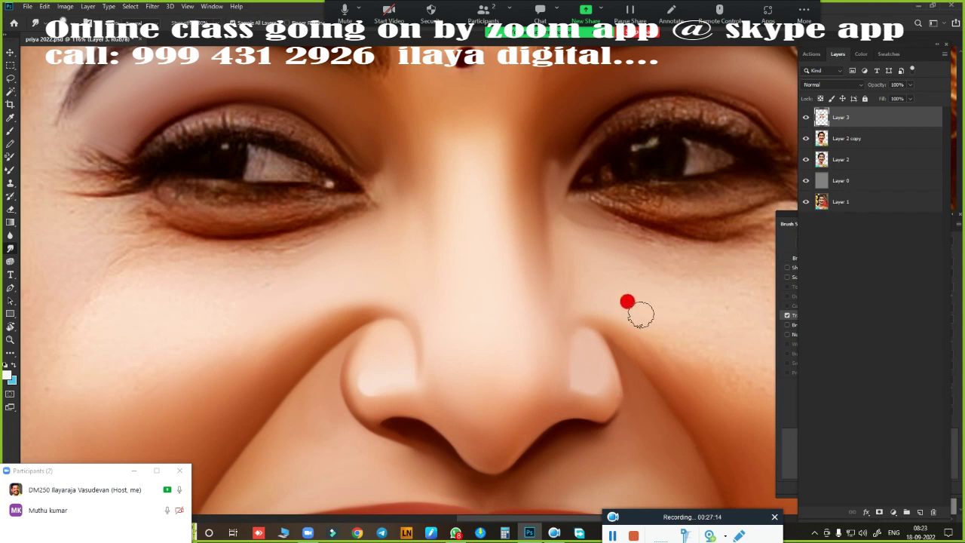
pyautogui.scroll(-2, 556, 274)
pyautogui.scroll(-1, 556, 275)
pyautogui.scroll(-1, 556, 275)
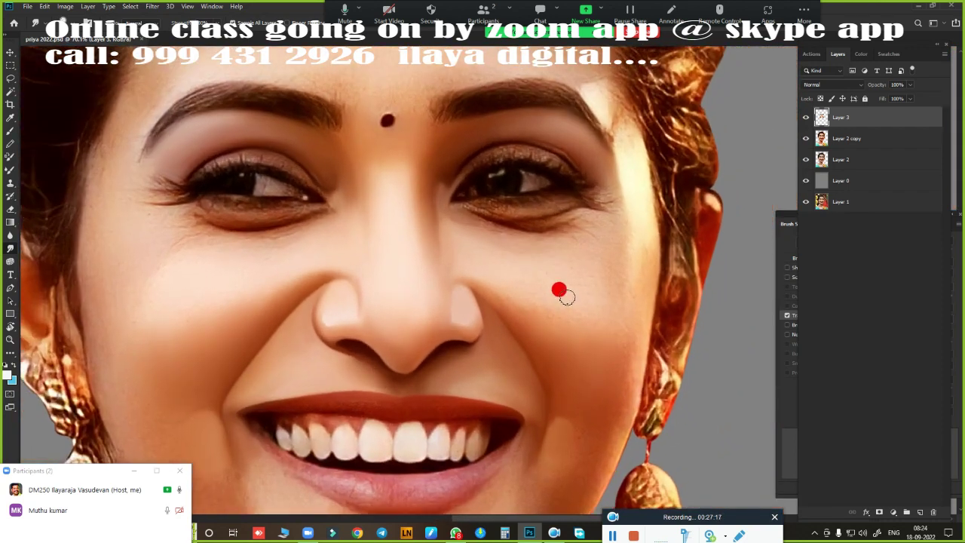
pyautogui.click(804, 117)
pyautogui.moveTo(803, 142); pyautogui.dragTo(804, 159)
pyautogui.click(804, 116)
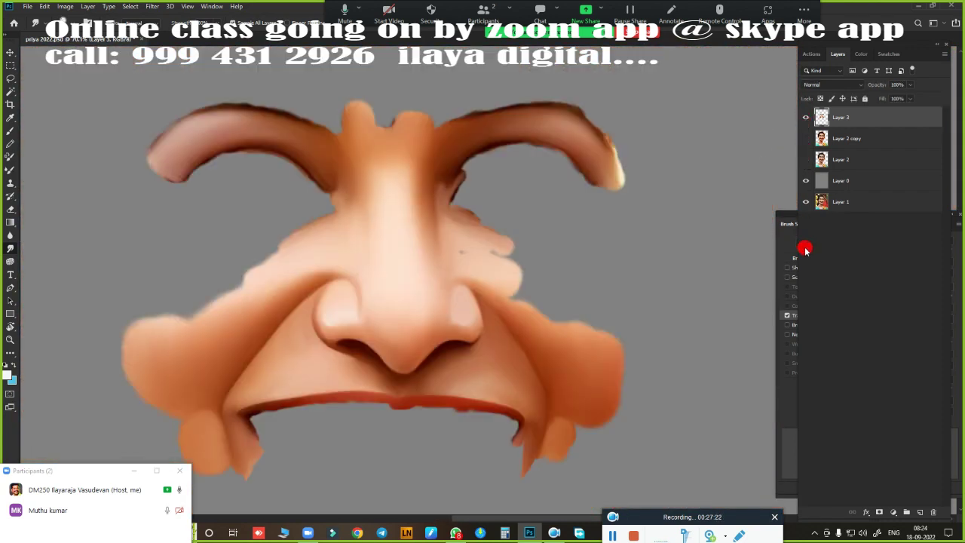
pyautogui.click(804, 160)
pyautogui.click(804, 117)
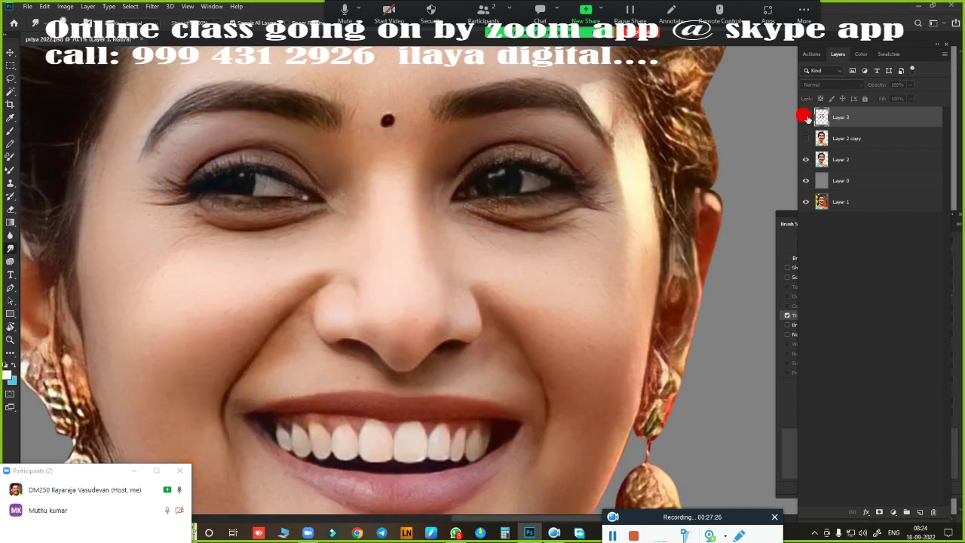
pyautogui.click(805, 117)
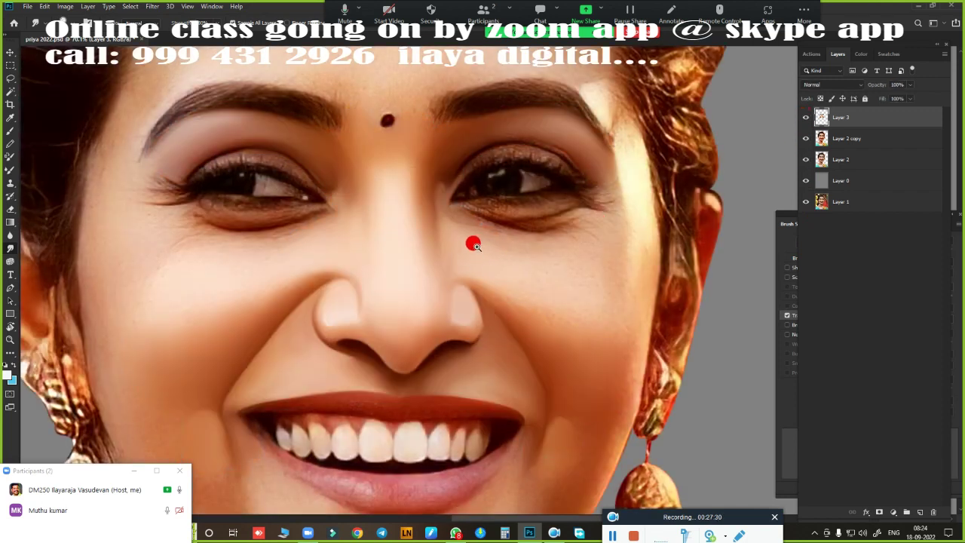
pyautogui.scroll(-3, 549, 213)
pyautogui.scroll(1, 548, 212)
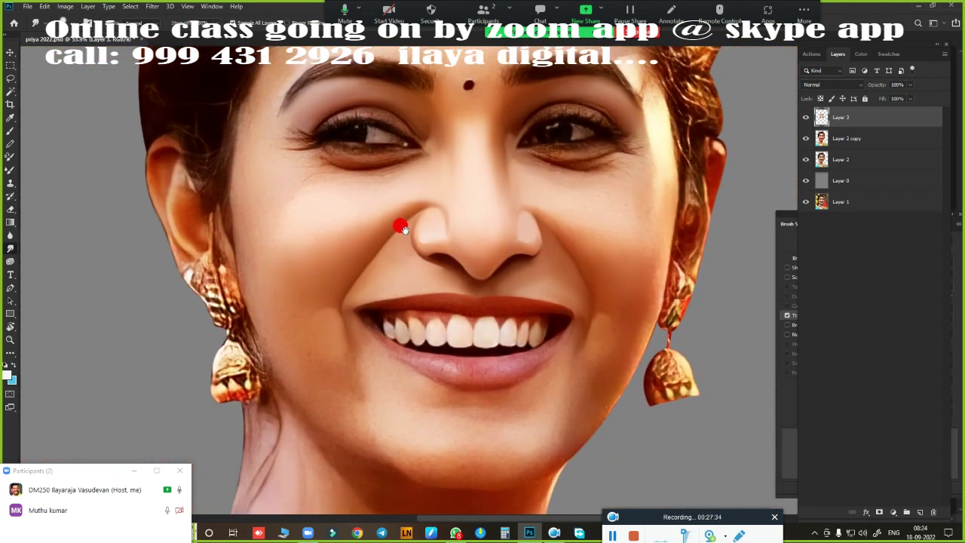
pyautogui.scroll(-2, 584, 256)
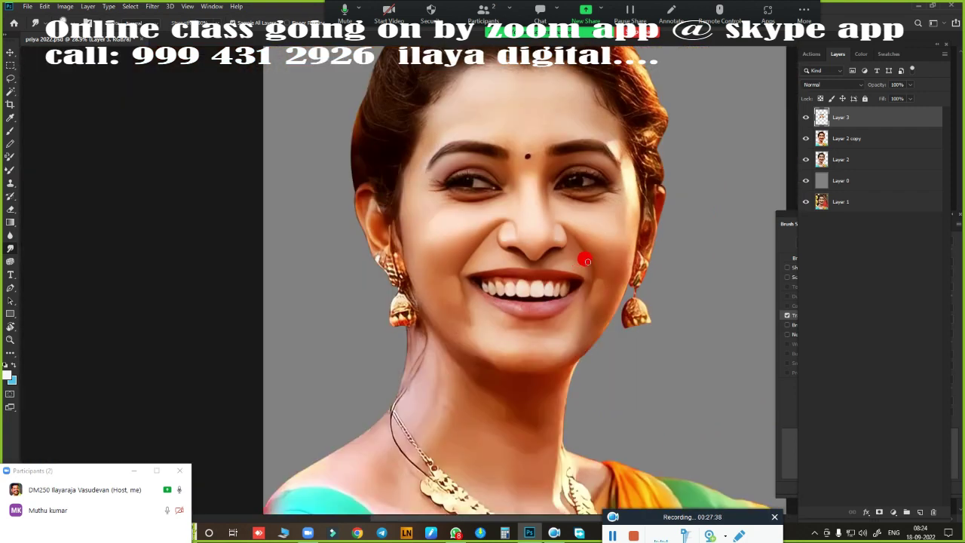
pyautogui.scroll(2, 593, 260)
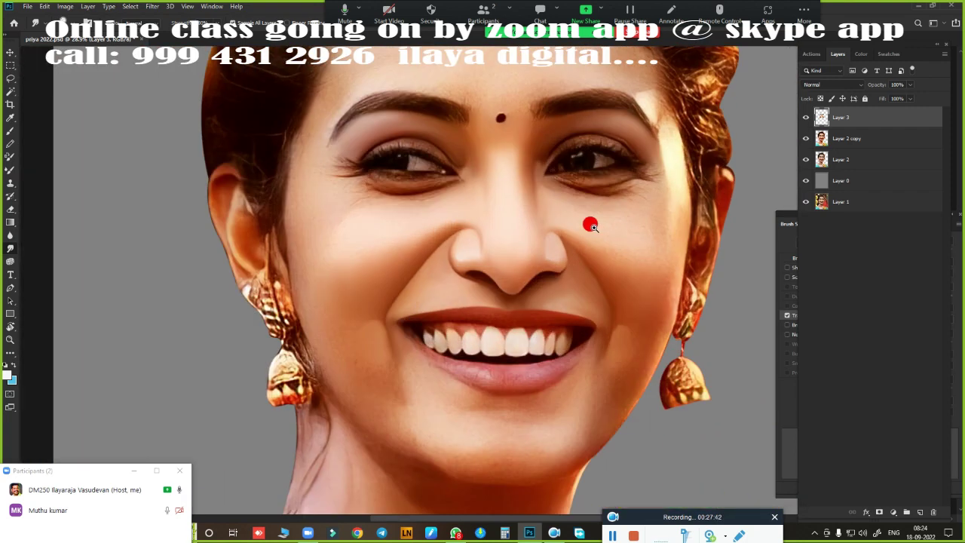
pyautogui.scroll(2, 588, 221)
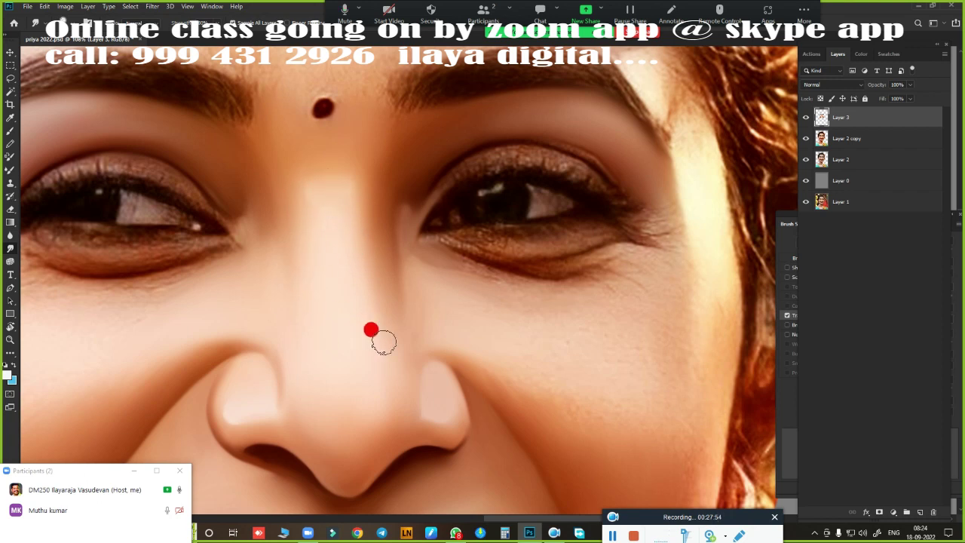
pyautogui.hscroll(-3, 401, 138)
pyautogui.scroll(-1, 543, 269)
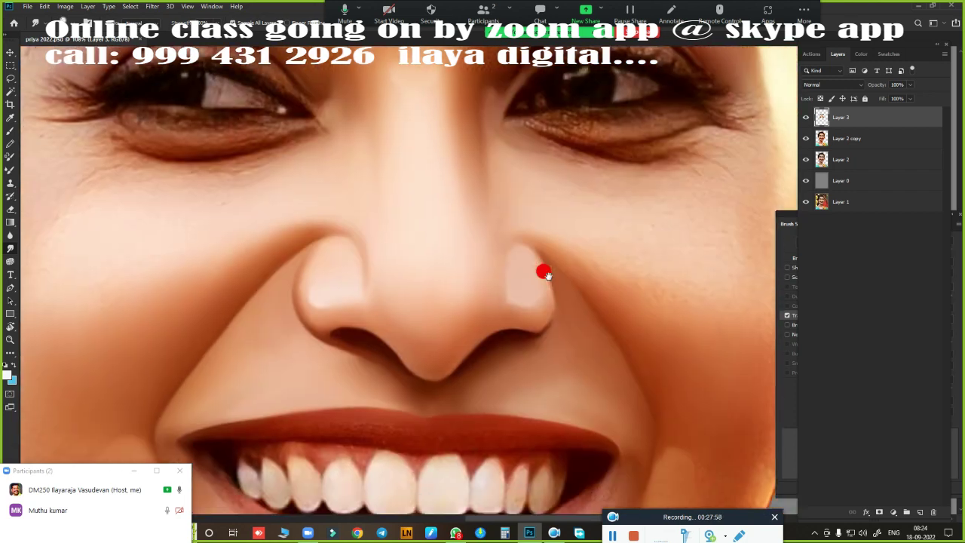
pyautogui.scroll(-1, 455, 280)
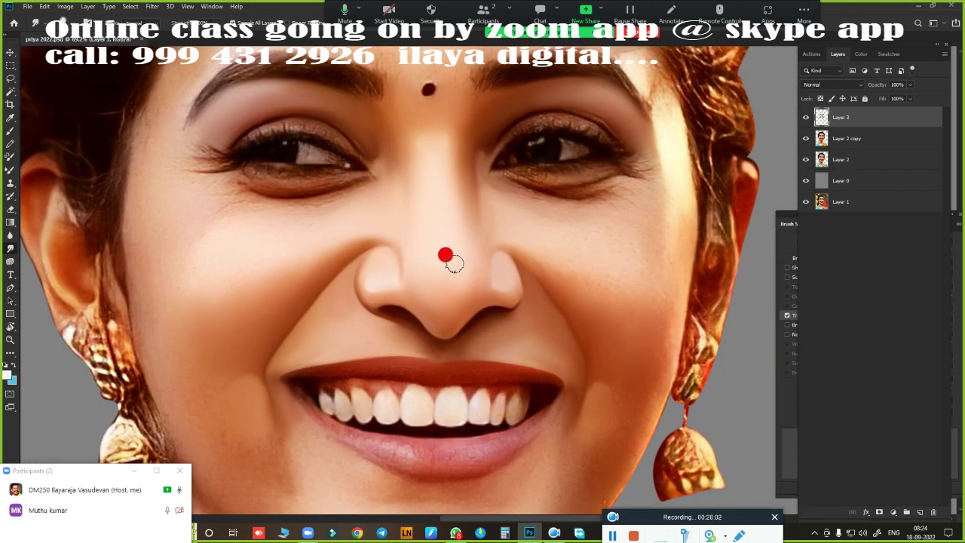
pyautogui.scroll(-1, 528, 287)
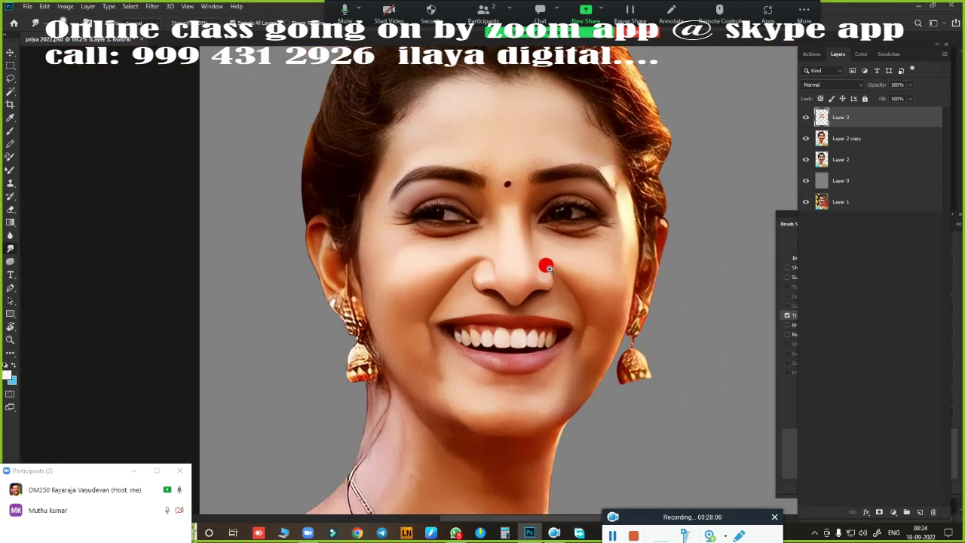
pyautogui.scroll(3, 327, 273)
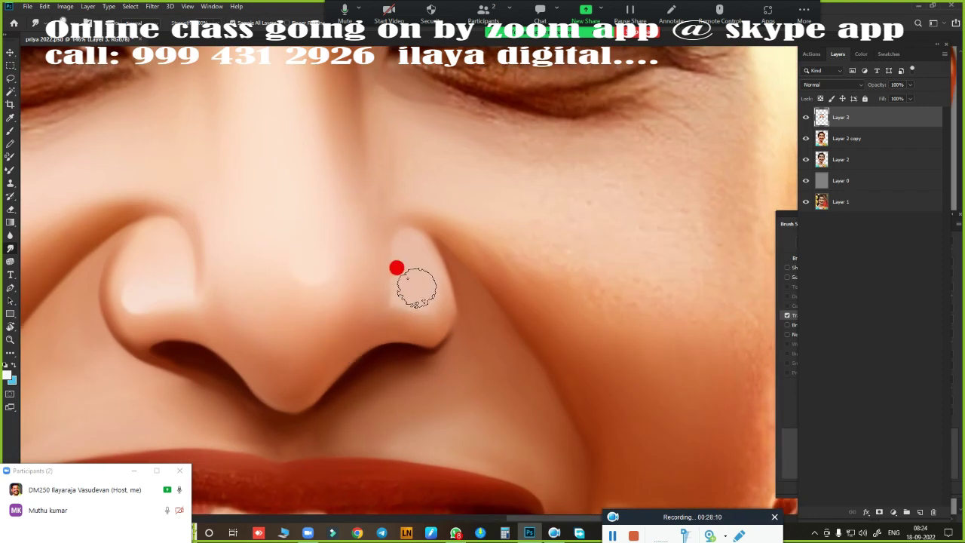
pyautogui.scroll(-2, 556, 230)
pyautogui.scroll(-1, 523, 321)
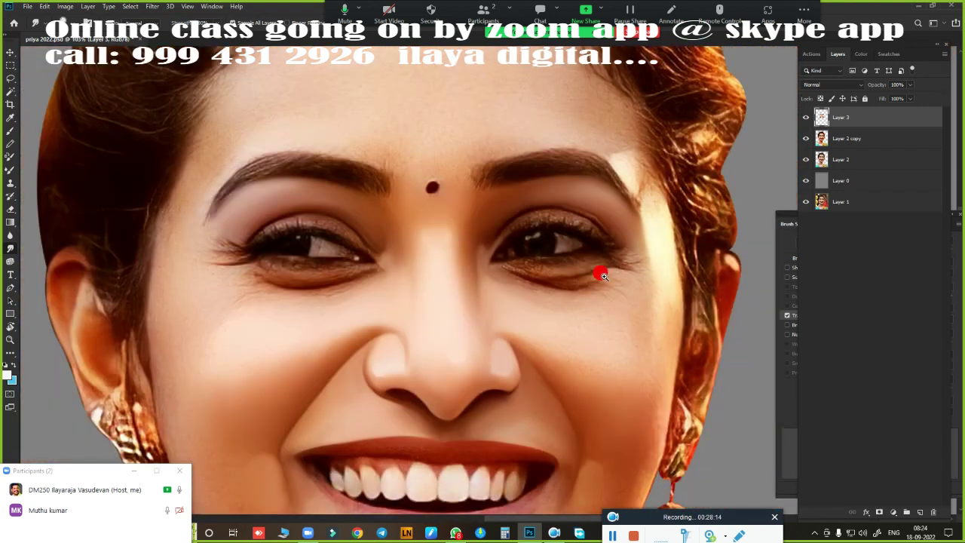
pyautogui.scroll(1, 562, 209)
pyautogui.scroll(1, 514, 180)
pyautogui.scroll(1, 566, 286)
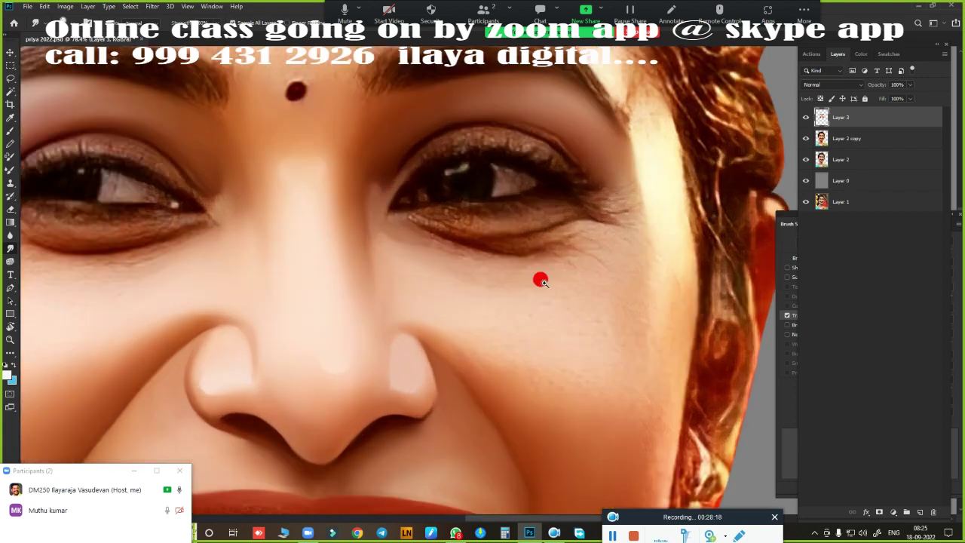
pyautogui.scroll(1, 540, 278)
pyautogui.scroll(1, 532, 359)
# - Toggle Layer 3 for a before/after comparison, leaving it hidden to see the original eyelid
pyautogui.click(805, 117)
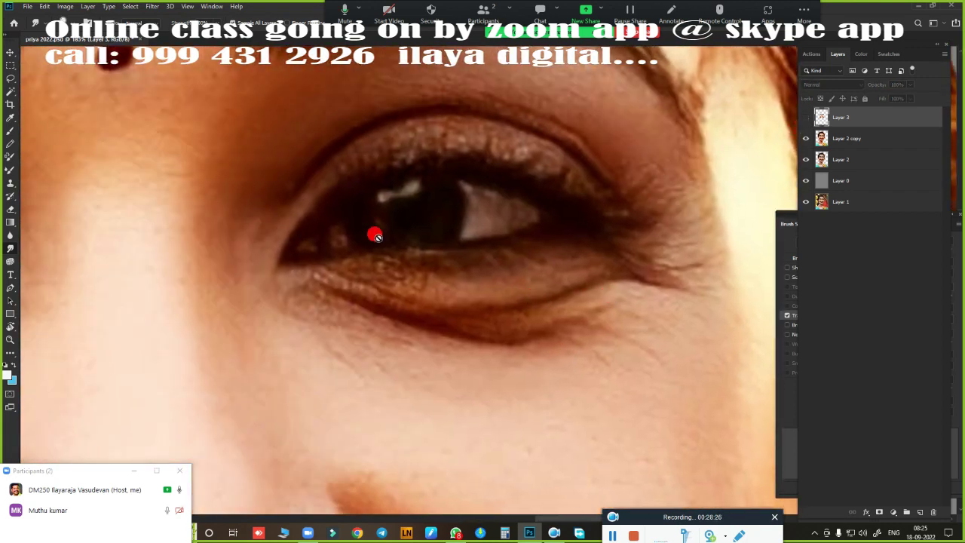
pyautogui.click(805, 118)
pyautogui.click(805, 117)
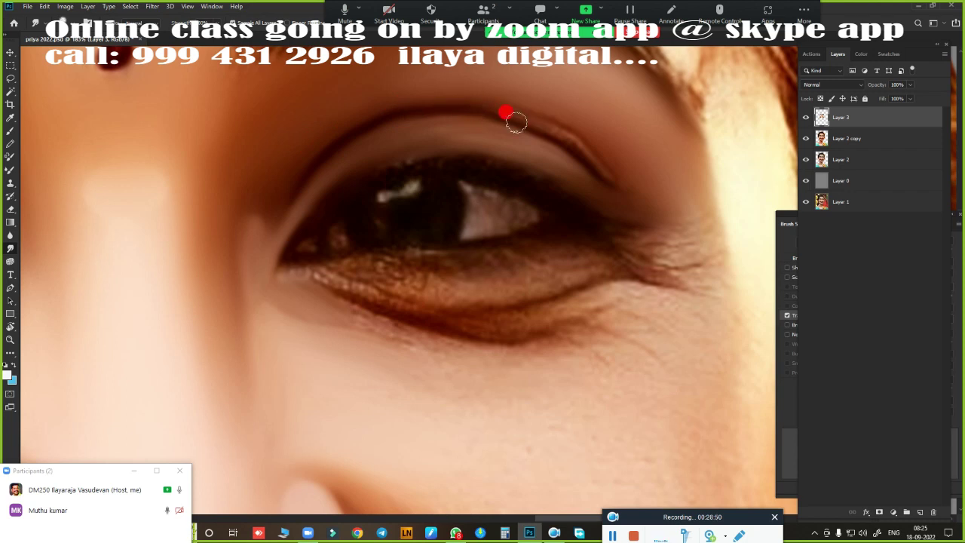
pyautogui.click(805, 118)
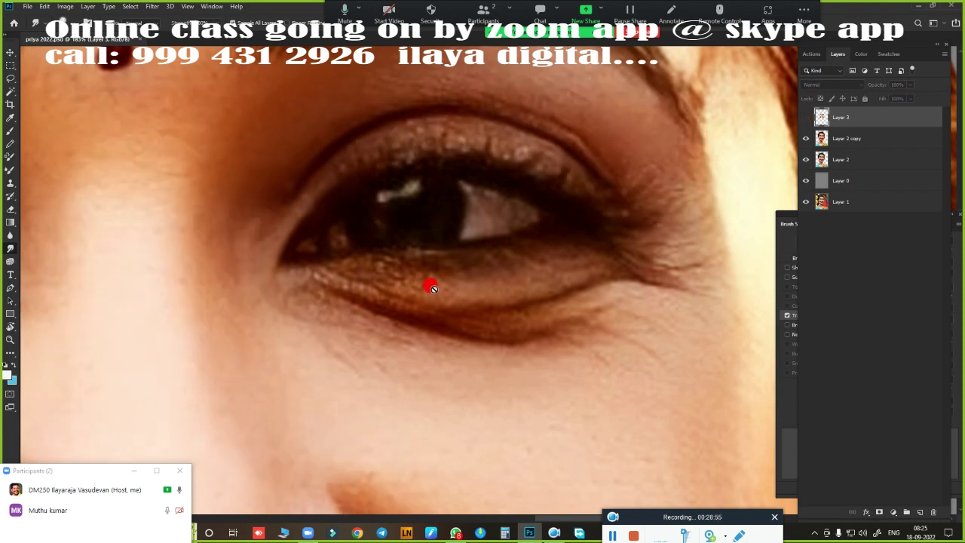
# - Trace a pen path around the upper eyelid crease and back along the upper lash line
pyautogui.click(286, 204)
pyautogui.moveTo(531, 132); pyautogui.dragTo(690, 205)
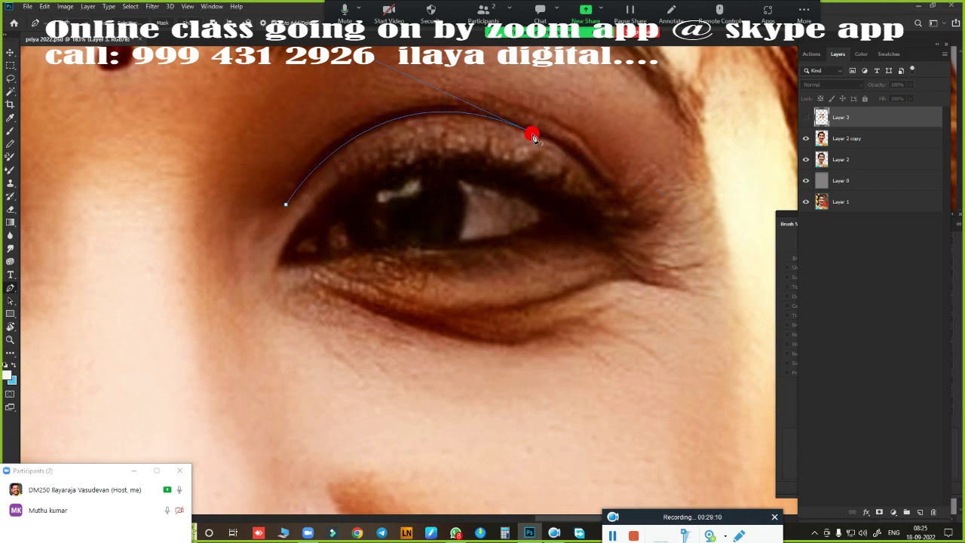
pyautogui.moveTo(611, 192); pyautogui.dragTo(643, 232)
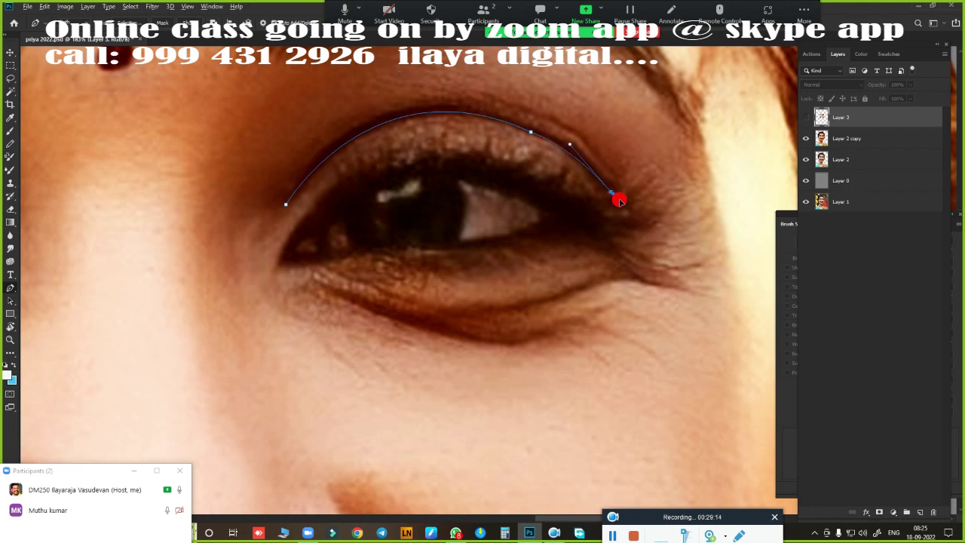
pyautogui.moveTo(682, 204); pyautogui.dragTo(716, 191)
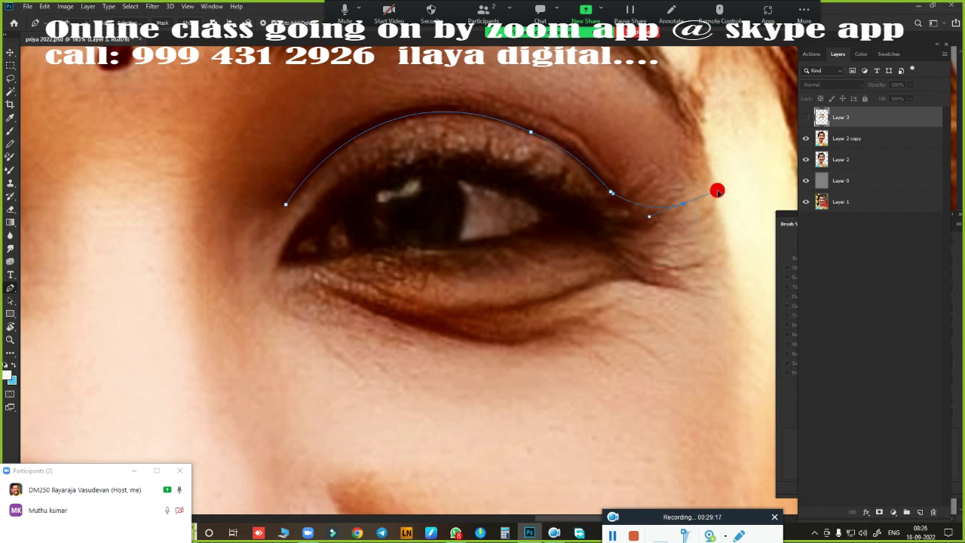
pyautogui.click(725, 231)
pyautogui.click(610, 235)
pyautogui.click(591, 217)
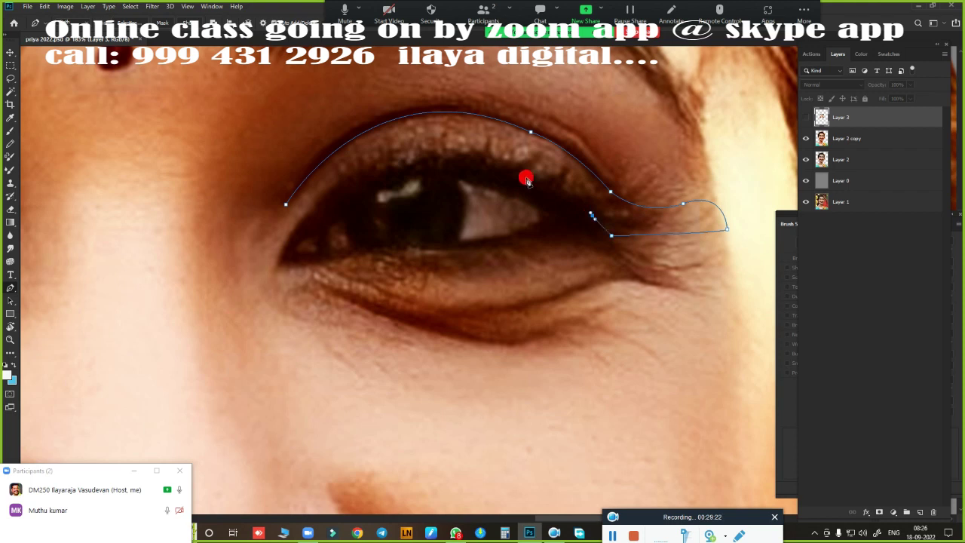
pyautogui.moveTo(289, 241); pyautogui.dragTo(172, 402)
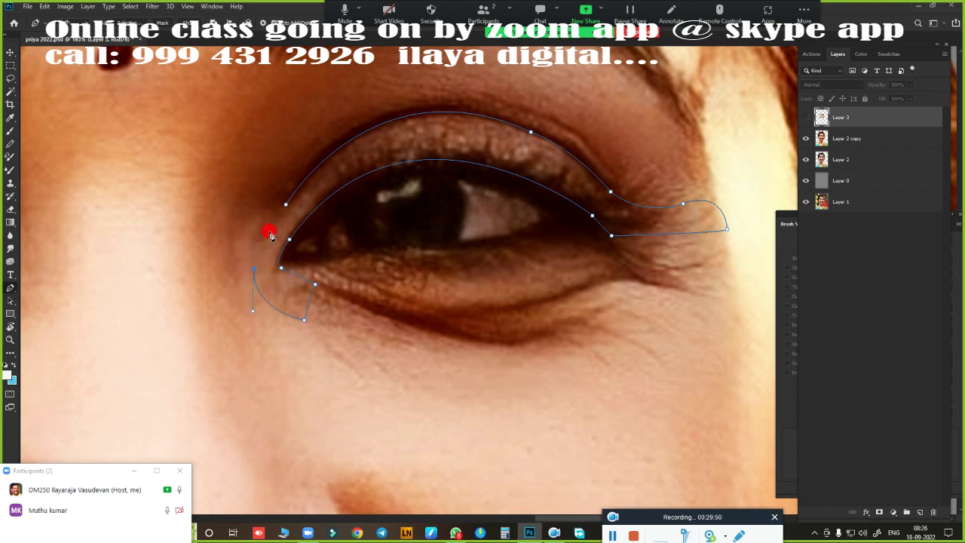
# - Load the eyelid path as a selection, show Layer 3, brush the crease smooth, and deselect
pyautogui.hotkey('ctrl', 'Return')
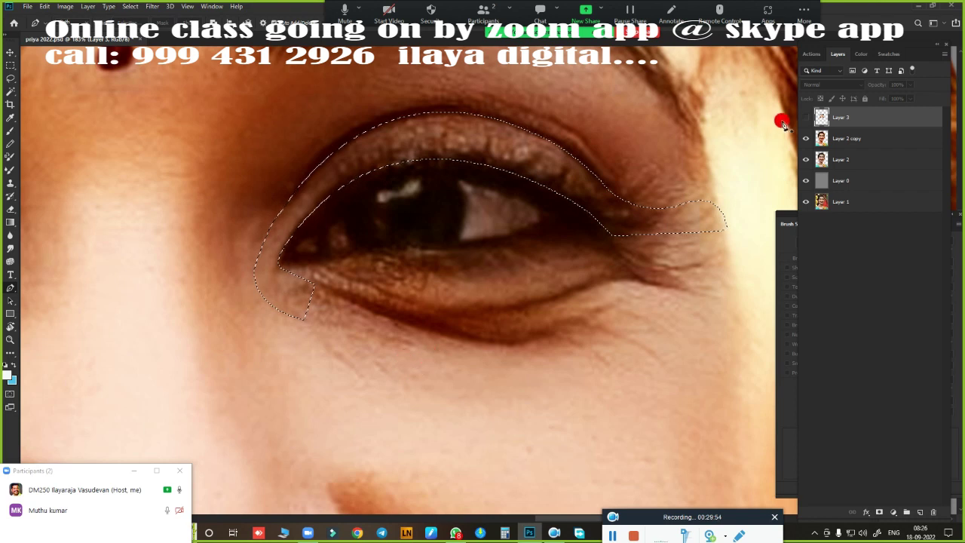
pyautogui.click(805, 117)
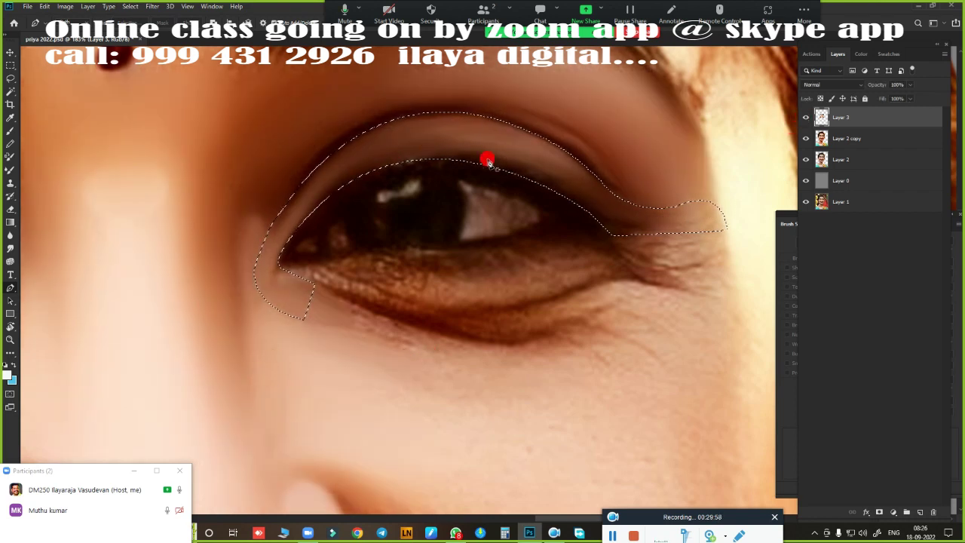
pyautogui.press('b')
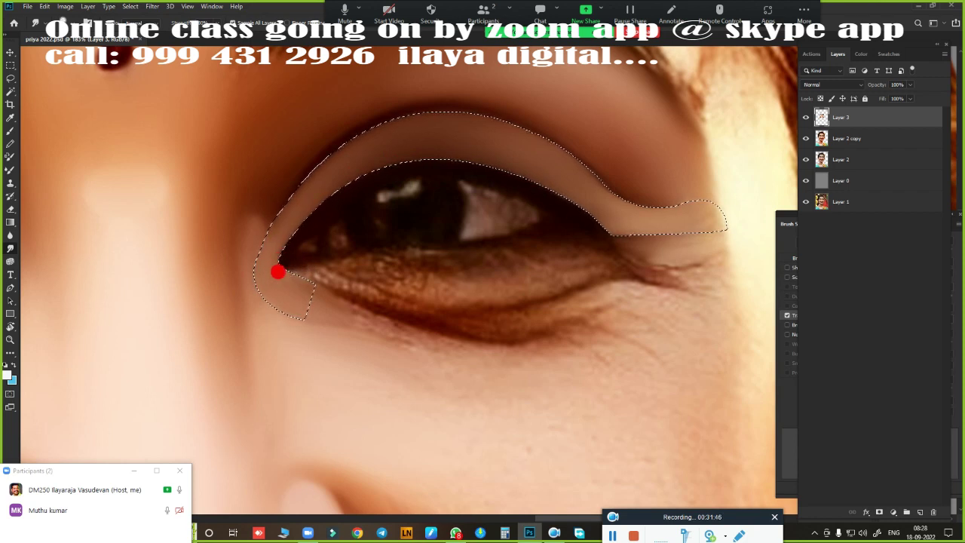
pyautogui.hotkey('ctrl', 'd')
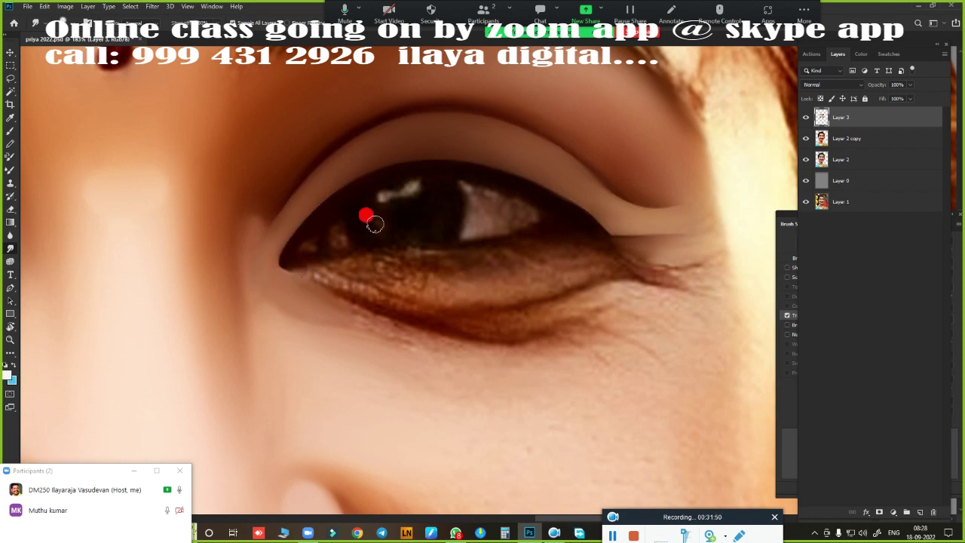
pyautogui.scroll(-3, 341, 275)
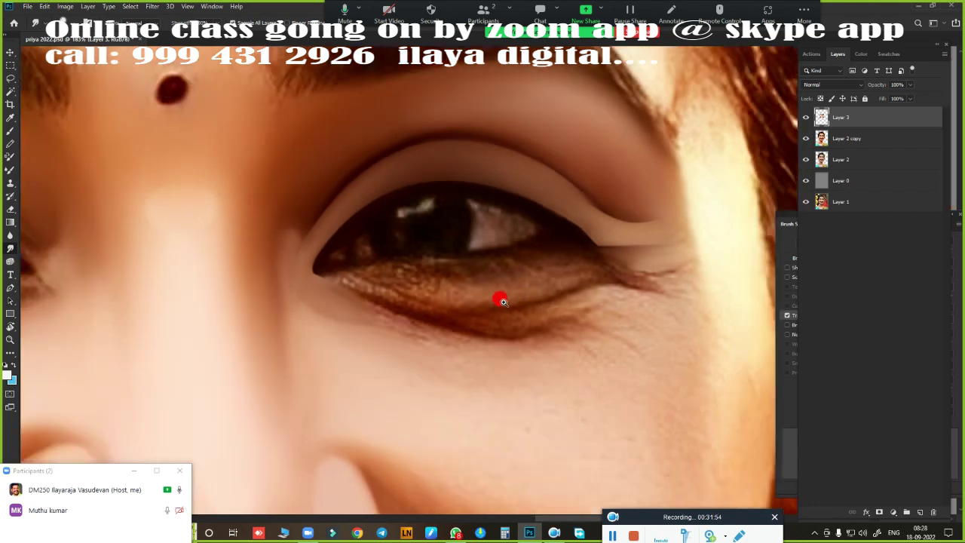
pyautogui.scroll(4, 495, 209)
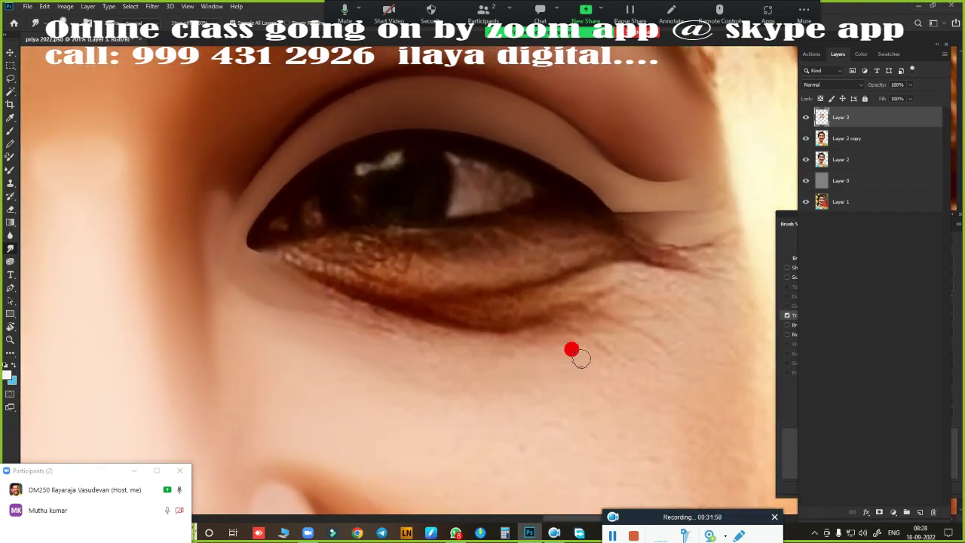
# - Hide Layer 3, trace a pen path around the under-eye bag, and load it as a selection
pyautogui.click(805, 117)
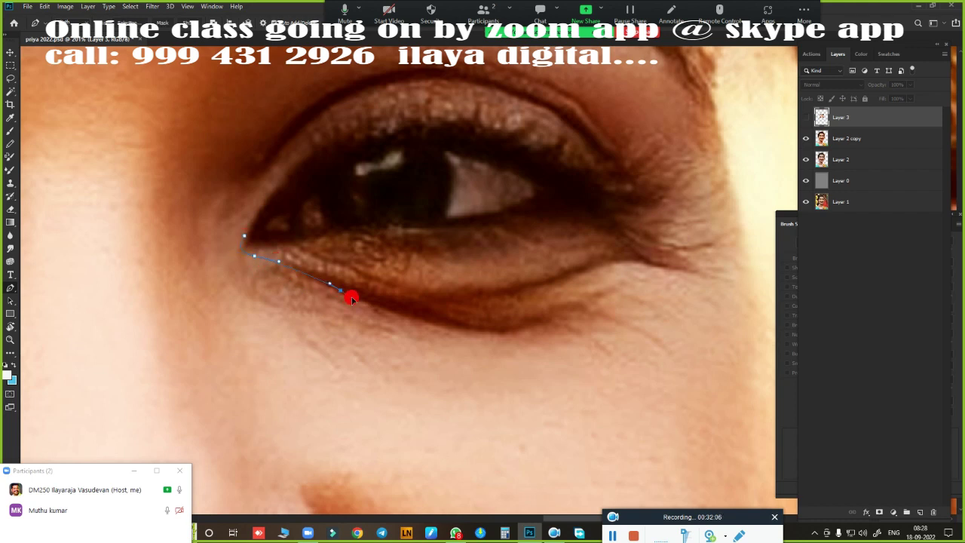
pyautogui.moveTo(563, 317); pyautogui.dragTo(620, 278)
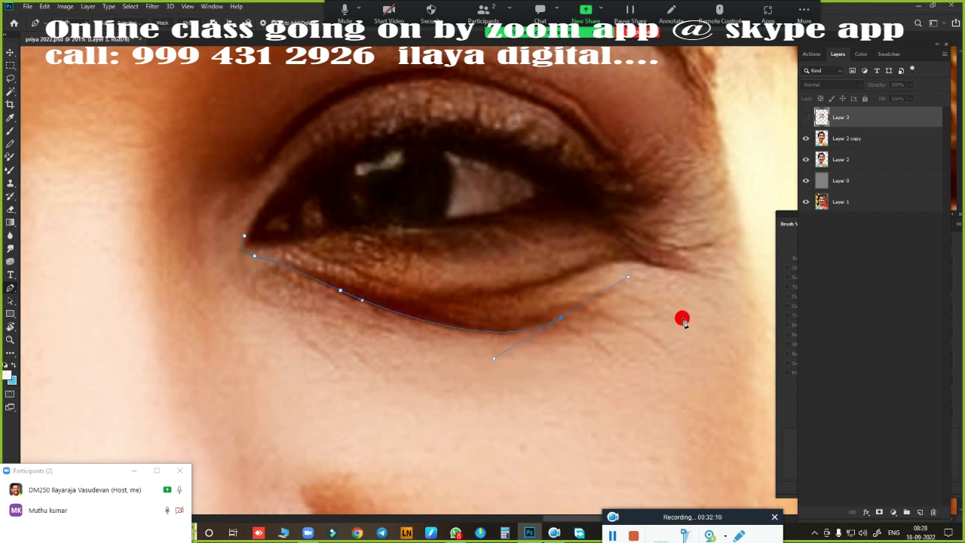
pyautogui.click(741, 332)
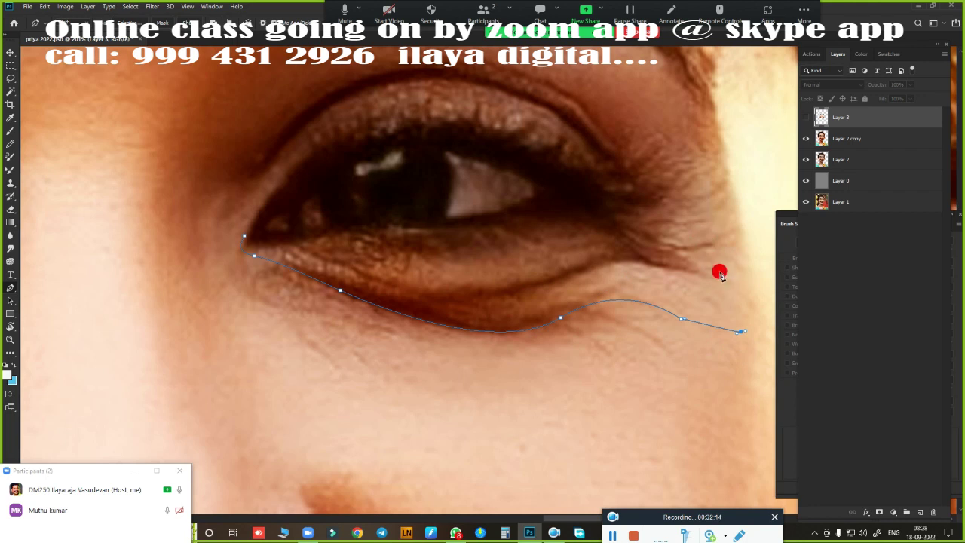
pyautogui.click(805, 118)
pyautogui.click(737, 282)
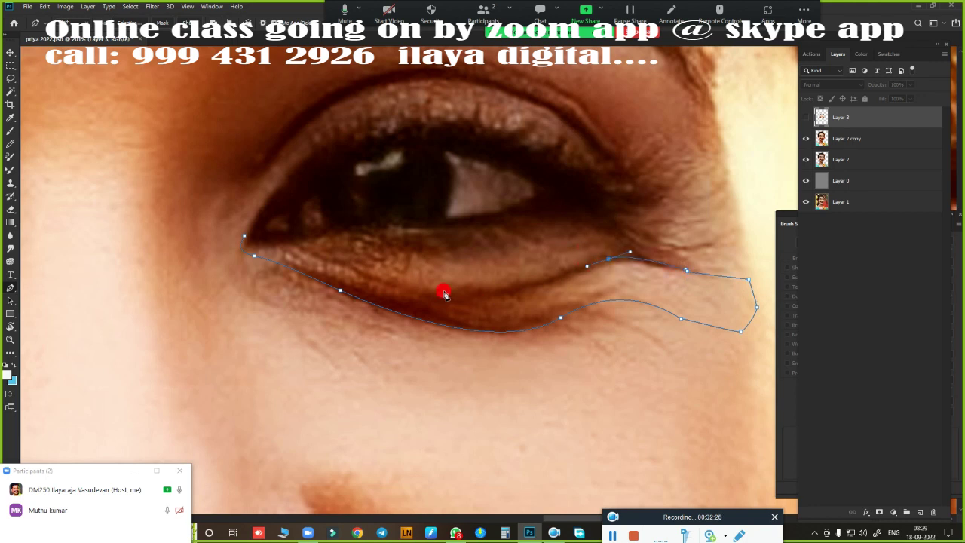
pyautogui.moveTo(339, 257); pyautogui.dragTo(290, 242)
pyautogui.hotkey('ctrl', 'Return')
# - Show Layer 3, smooth and lighten the under-eye bag, enlarge the brush, and deselect
pyautogui.scroll(2, 659, 306)
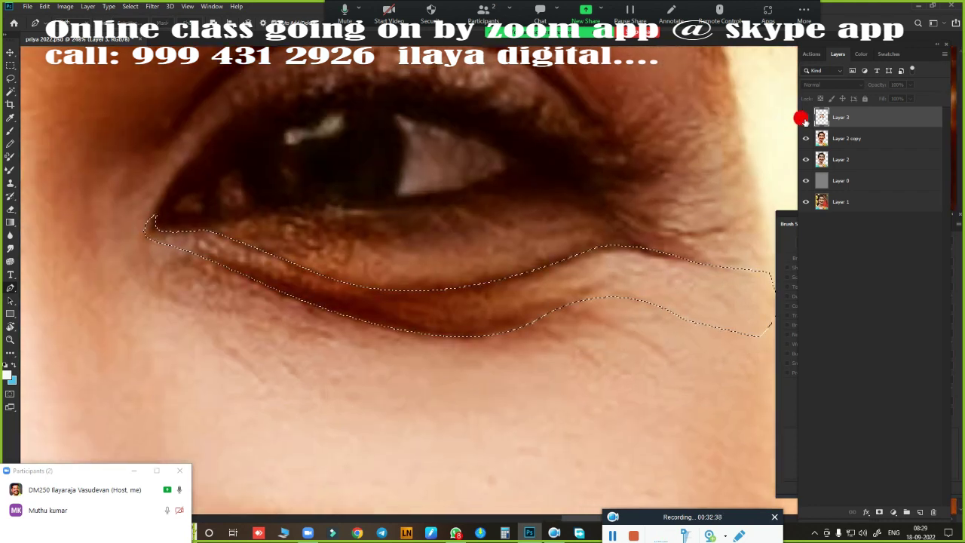
pyautogui.click(805, 117)
pyautogui.press('s')
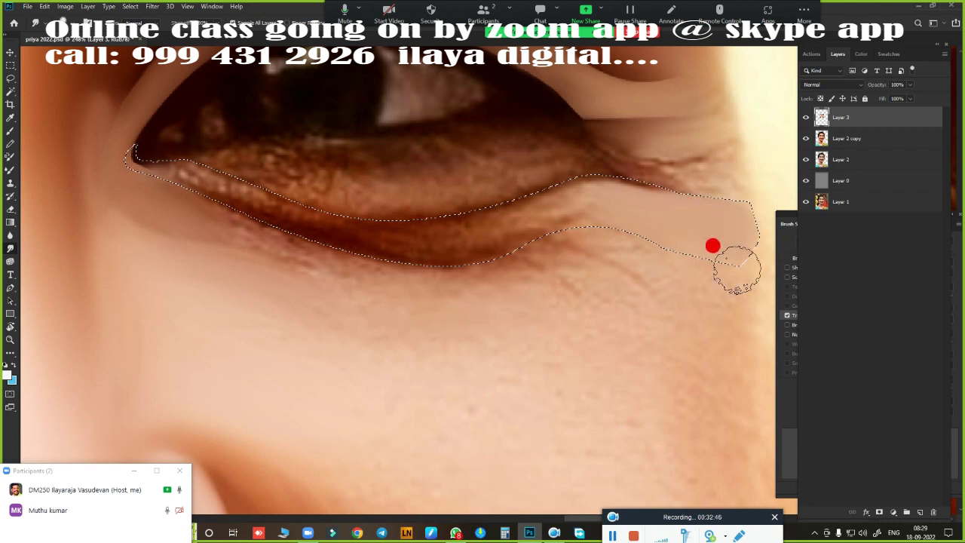
pyautogui.moveTo(712, 245)
pyautogui.mouseDown()
pyautogui.moveTo(545, 199)
pyautogui.moveTo(459, 226)
pyautogui.mouseUp()
pyautogui.moveTo(524, 215); pyautogui.dragTo(562, 202)
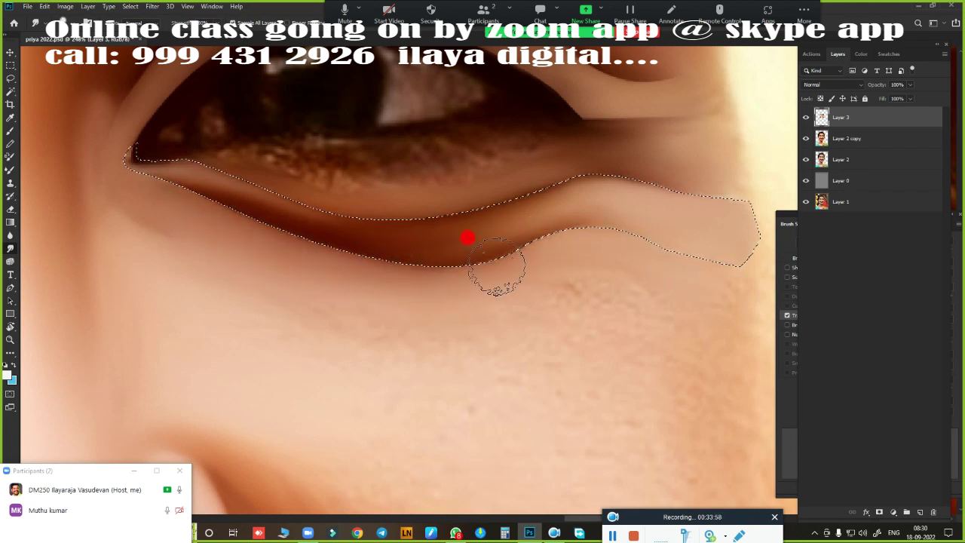
pyautogui.press(']')
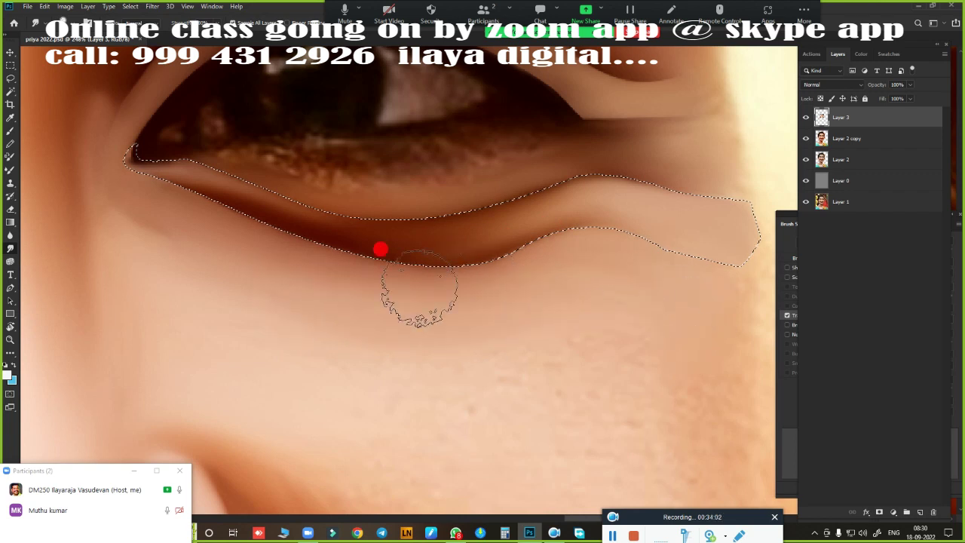
pyautogui.hotkey('ctrl', 'd')
pyautogui.moveTo(450, 286); pyautogui.dragTo(508, 379)
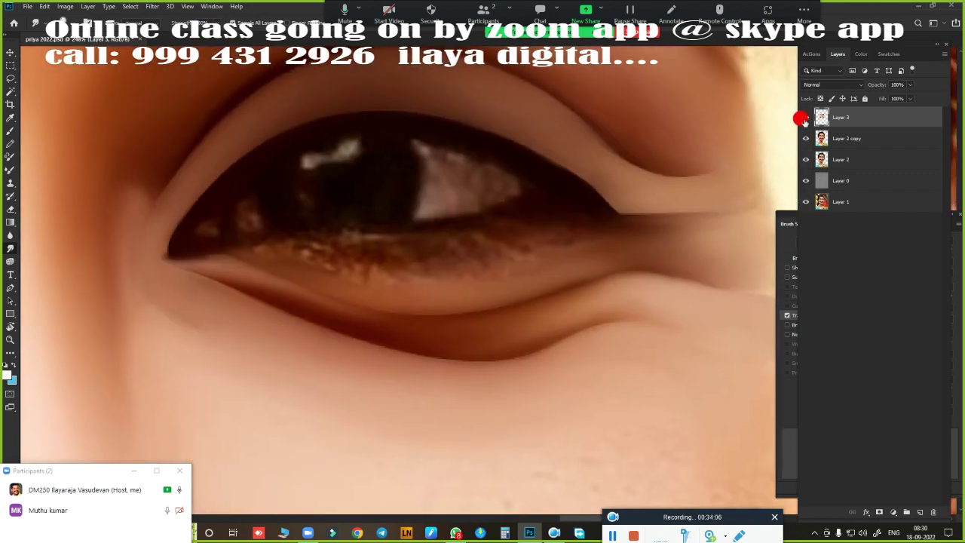
# - Hide Layer 3, switch tools with V, and trace the lower eyelid into a path selection
pyautogui.click(804, 118)
pyautogui.press('v')
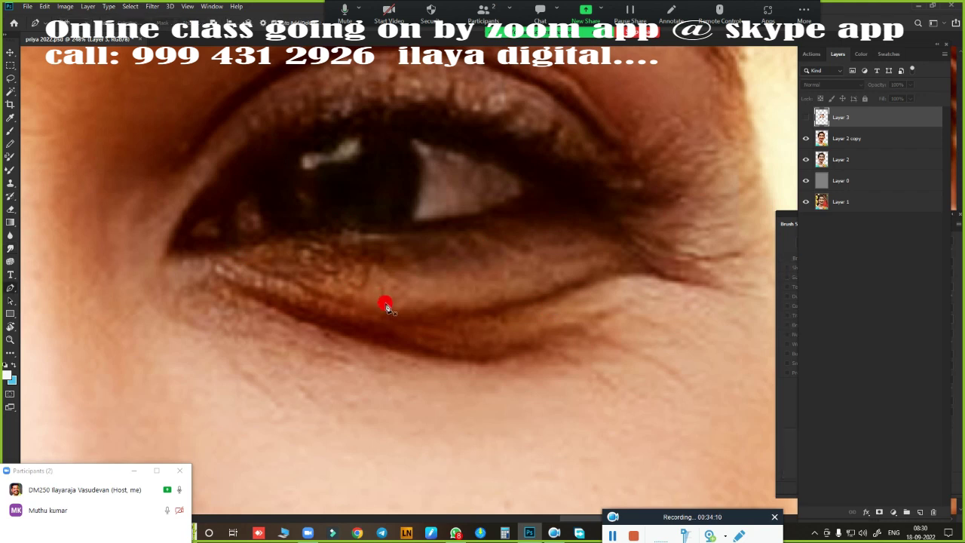
pyautogui.click(805, 117)
pyautogui.click(805, 118)
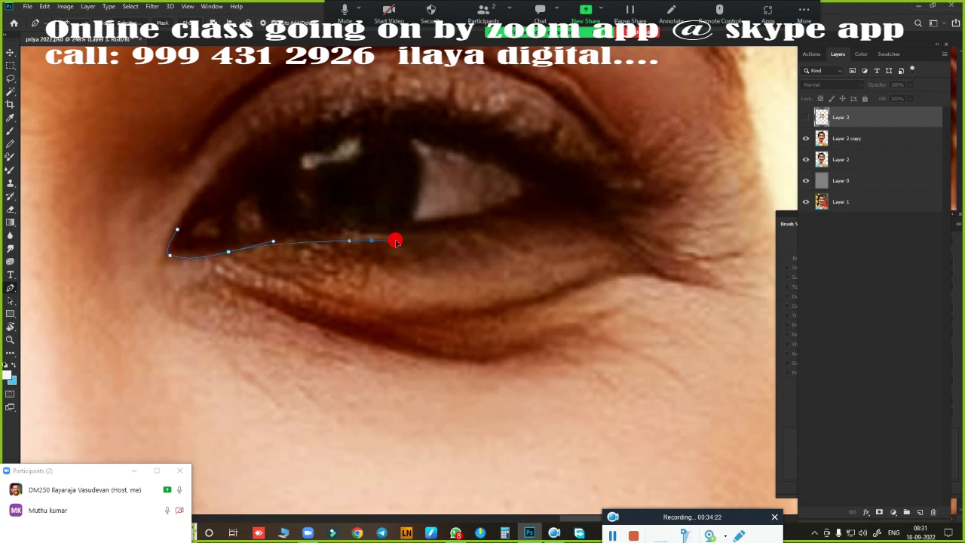
pyautogui.moveTo(572, 196); pyautogui.dragTo(588, 169)
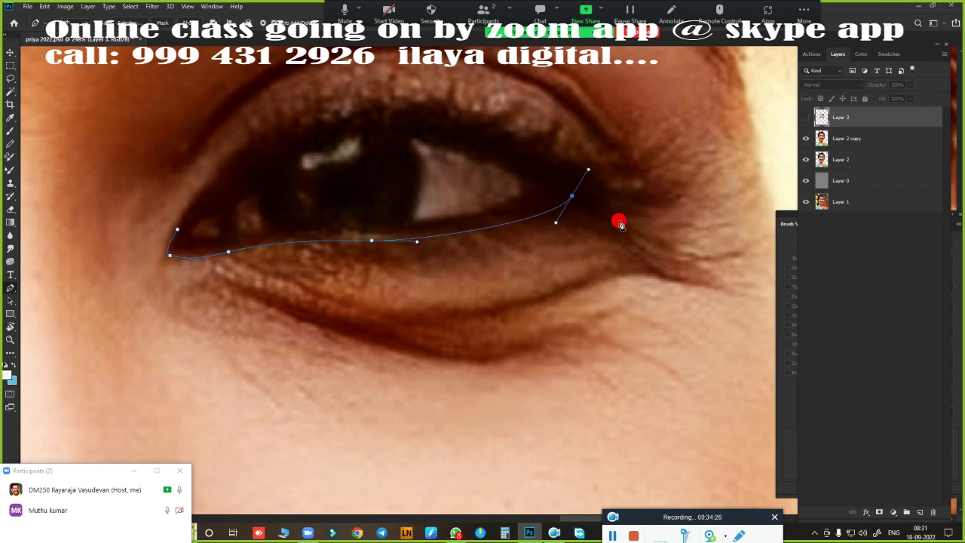
pyautogui.click(129, 346)
pyautogui.click(125, 273)
pyautogui.hotkey('ctrl', 'Return')
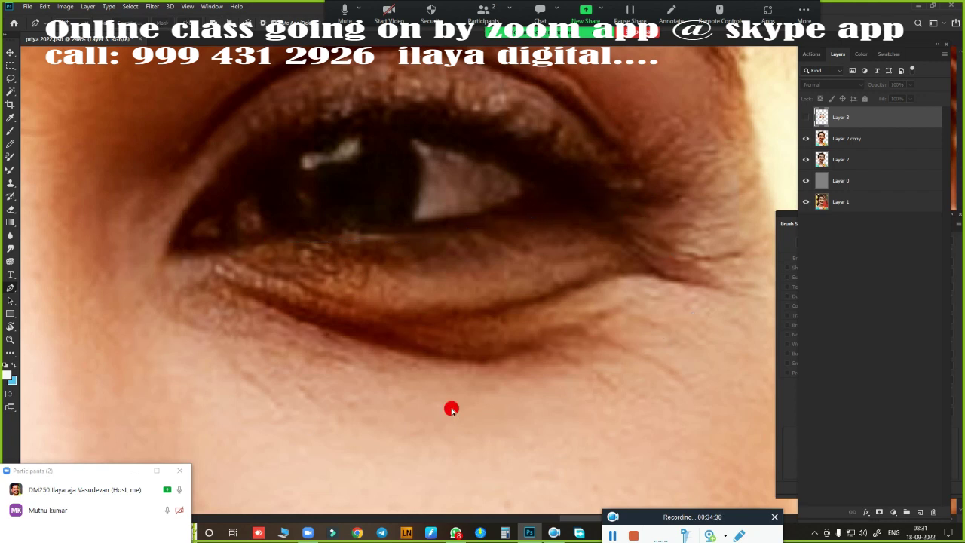
# - Show Layer 3, smooth the lower lash line and lid toward the outer corner, then deselect
pyautogui.click(804, 119)
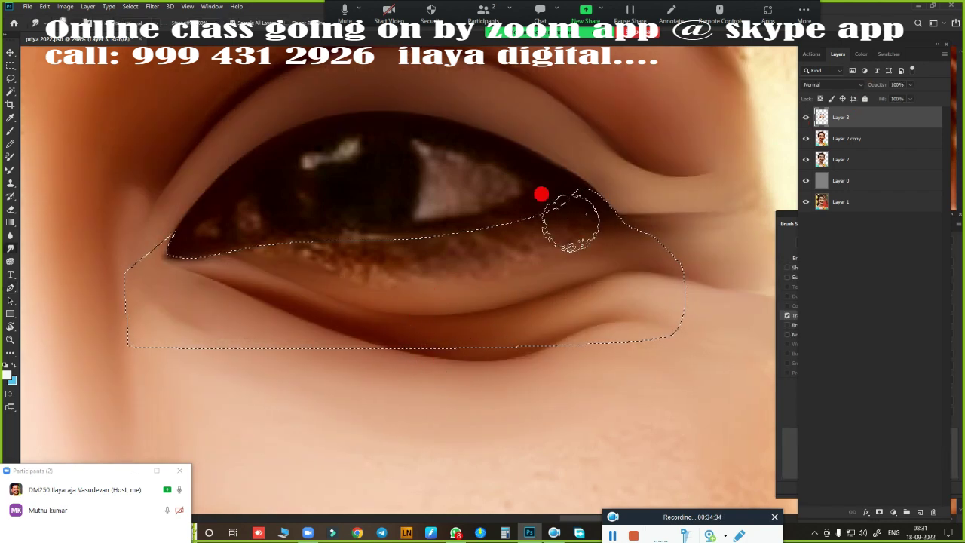
pyautogui.moveTo(571, 220); pyautogui.dragTo(200, 256)
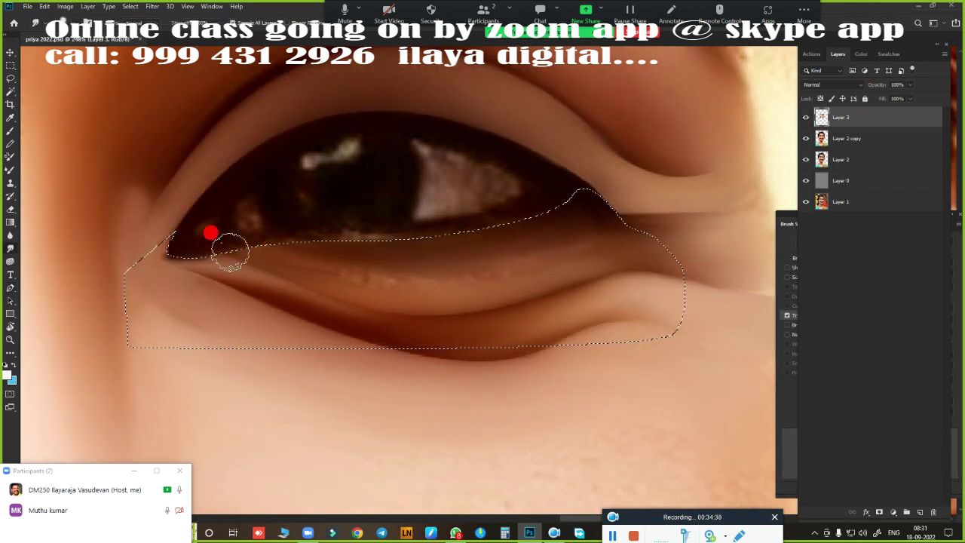
pyautogui.moveTo(313, 264)
pyautogui.mouseDown()
pyautogui.moveTo(490, 270)
pyautogui.moveTo(333, 280)
pyautogui.moveTo(232, 263)
pyautogui.moveTo(276, 295)
pyautogui.moveTo(218, 273)
pyautogui.moveTo(340, 325)
pyautogui.moveTo(236, 256)
pyautogui.moveTo(465, 354)
pyautogui.mouseUp()
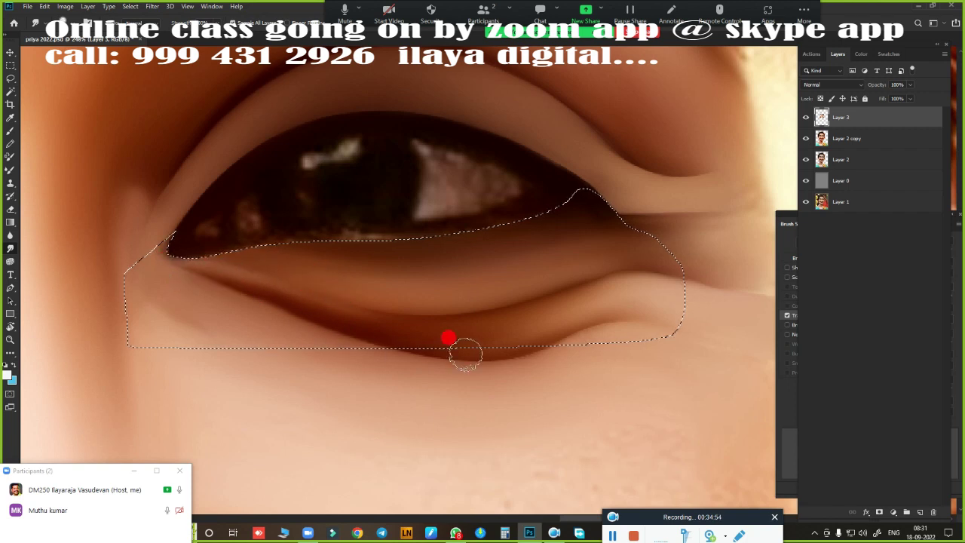
pyautogui.moveTo(540, 196); pyautogui.dragTo(509, 225)
pyautogui.moveTo(194, 251); pyautogui.dragTo(314, 241)
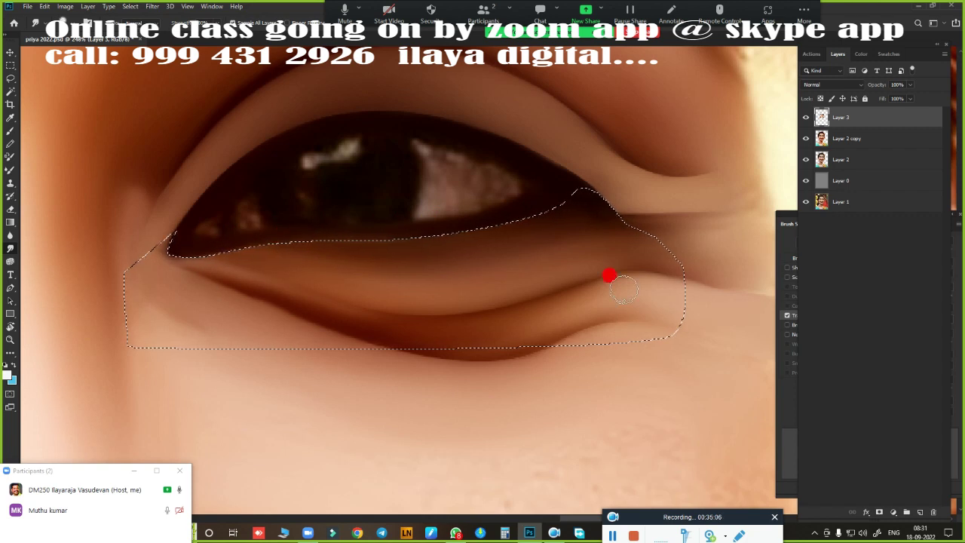
pyautogui.hotkey('ctrl', 'd')
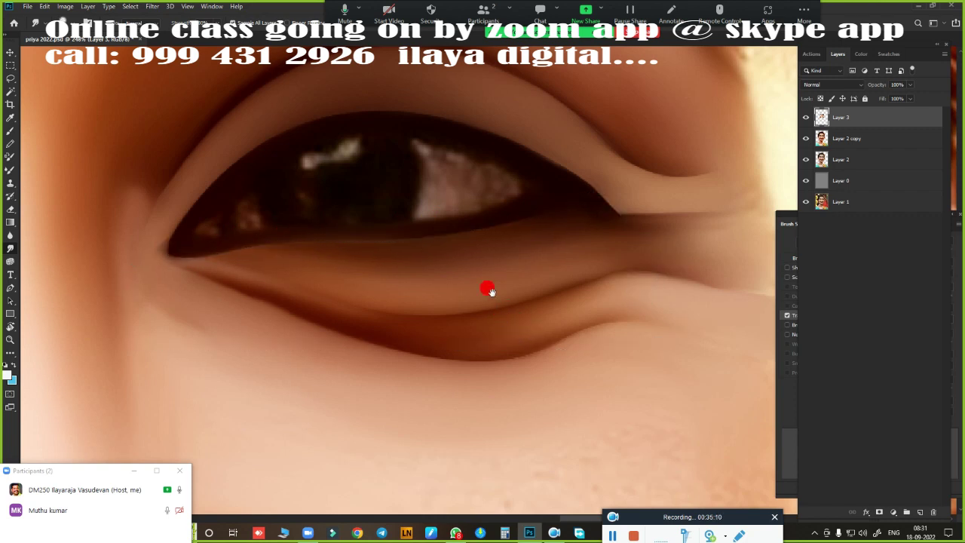
# - Smooth the upper eyelid crease and the upper lash line from outer to inner corner
pyautogui.scroll(2, 490, 279)
pyautogui.moveTo(161, 262); pyautogui.dragTo(466, 110)
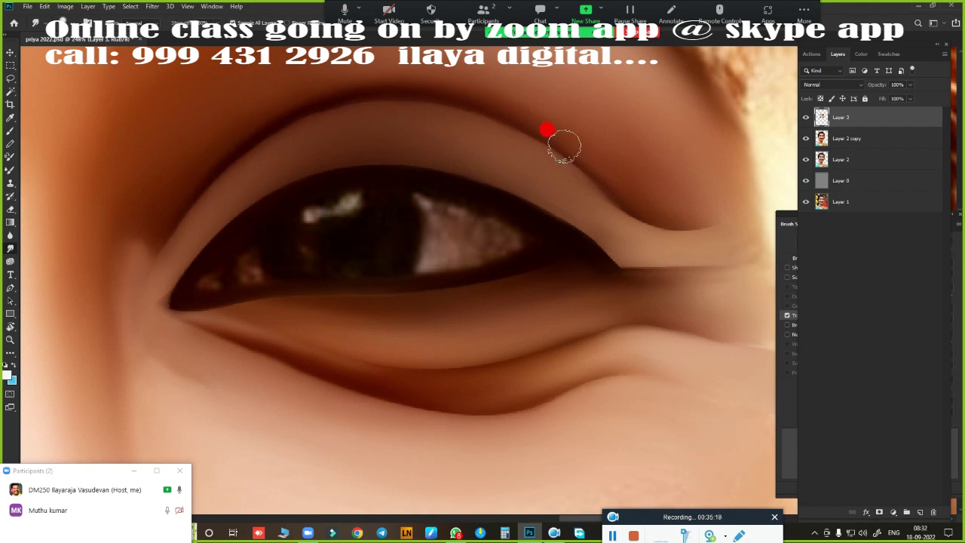
pyautogui.moveTo(564, 146); pyautogui.dragTo(675, 235)
pyautogui.moveTo(610, 200)
pyautogui.mouseDown()
pyautogui.moveTo(717, 216)
pyautogui.moveTo(572, 159)
pyautogui.moveTo(620, 194)
pyautogui.moveTo(477, 118)
pyautogui.moveTo(743, 217)
pyautogui.moveTo(456, 104)
pyautogui.moveTo(360, 96)
pyautogui.mouseUp()
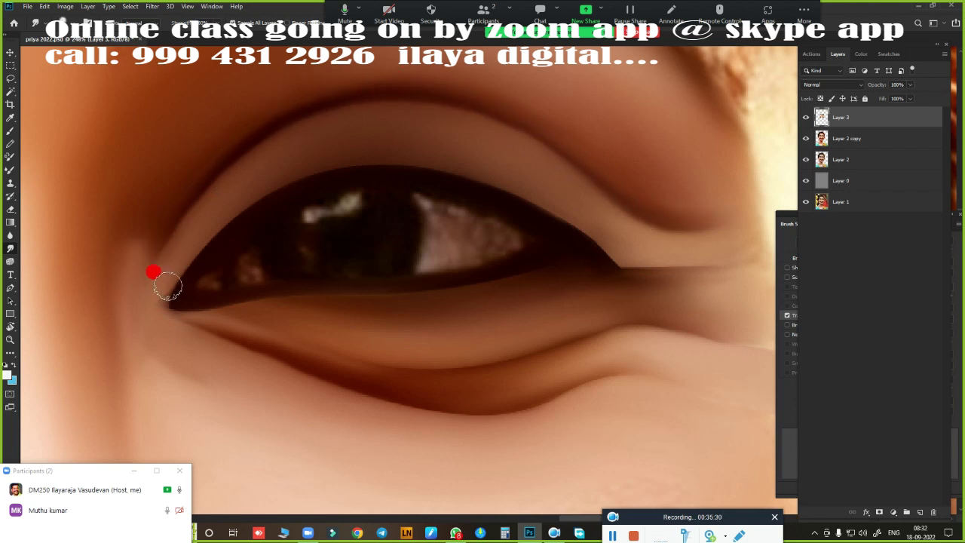
pyautogui.moveTo(323, 174)
pyautogui.mouseDown()
pyautogui.moveTo(452, 166)
pyautogui.moveTo(599, 251)
pyautogui.moveTo(684, 263)
pyautogui.moveTo(615, 255)
pyautogui.mouseUp()
pyautogui.moveTo(565, 219); pyautogui.dragTo(355, 175)
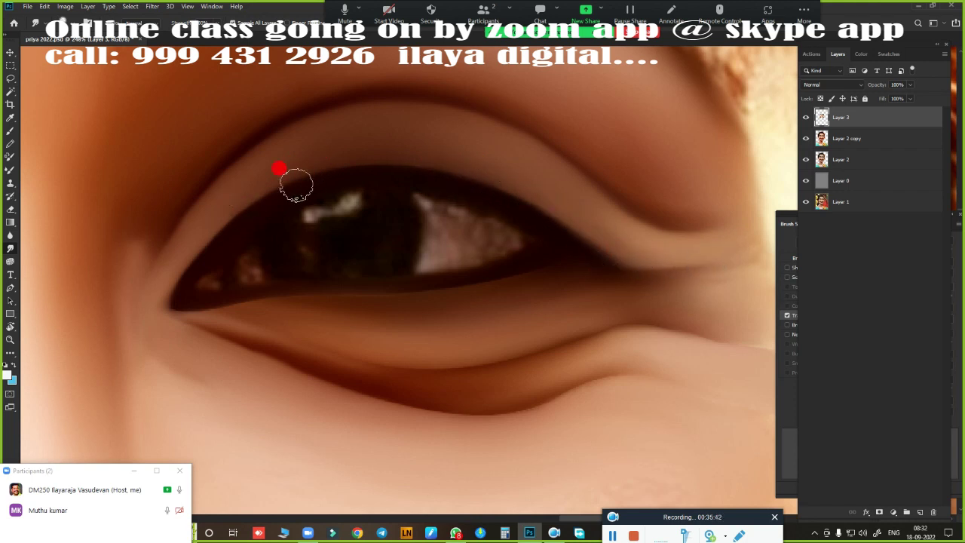
pyautogui.moveTo(295, 185); pyautogui.dragTo(188, 294)
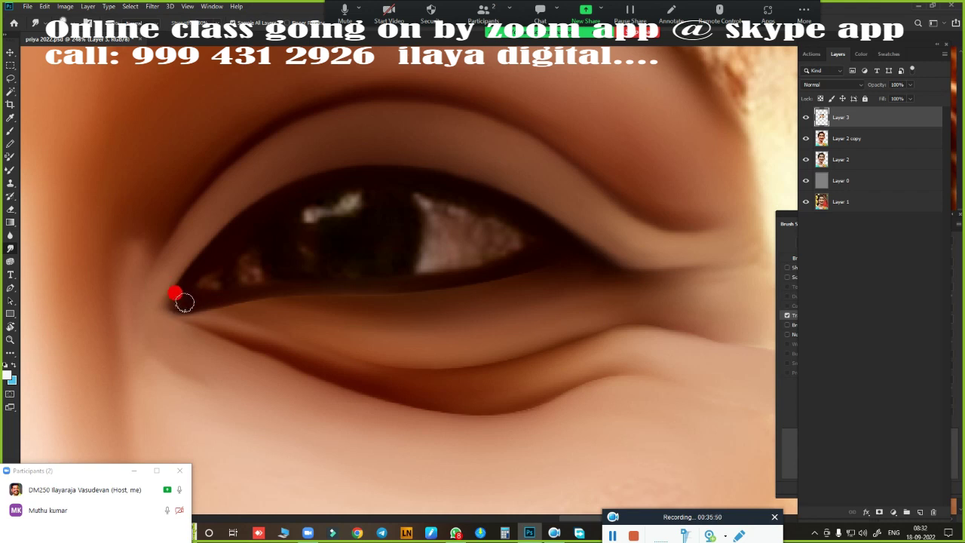
# - Blend the lower lash line, lower eyelid crease and skin along the cheek edge
pyautogui.moveTo(180, 300)
pyautogui.mouseDown()
pyautogui.moveTo(196, 319)
pyautogui.moveTo(309, 297)
pyautogui.moveTo(351, 301)
pyautogui.moveTo(204, 312)
pyautogui.moveTo(397, 301)
pyautogui.moveTo(564, 267)
pyautogui.moveTo(208, 323)
pyautogui.moveTo(168, 319)
pyautogui.moveTo(316, 382)
pyautogui.moveTo(442, 403)
pyautogui.moveTo(631, 374)
pyautogui.moveTo(523, 400)
pyautogui.moveTo(437, 388)
pyautogui.moveTo(630, 357)
pyautogui.moveTo(430, 394)
pyautogui.moveTo(280, 351)
pyautogui.moveTo(455, 395)
pyautogui.moveTo(713, 339)
pyautogui.moveTo(608, 324)
pyautogui.moveTo(663, 334)
pyautogui.moveTo(453, 358)
pyautogui.mouseUp()
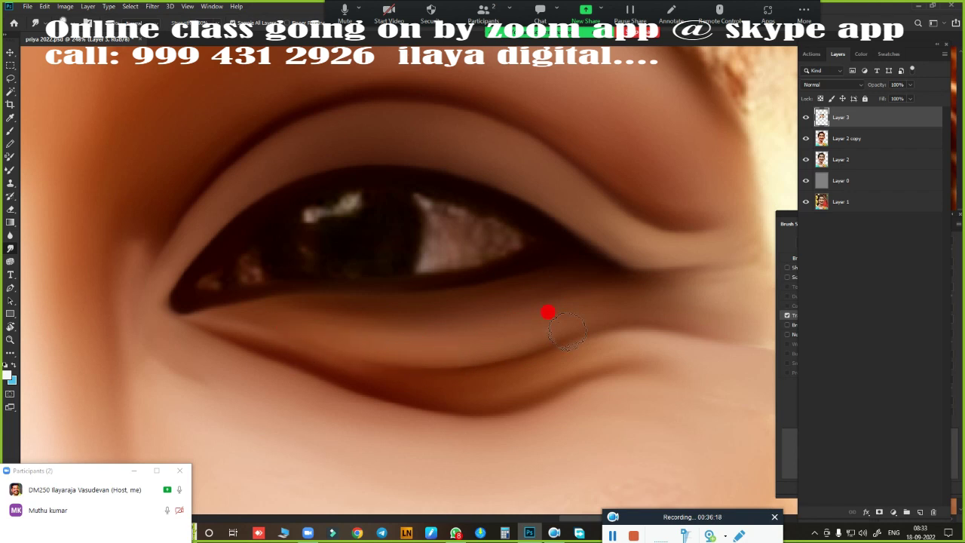
pyautogui.moveTo(566, 330)
pyautogui.mouseDown()
pyautogui.moveTo(585, 326)
pyautogui.moveTo(320, 335)
pyautogui.moveTo(596, 332)
pyautogui.moveTo(668, 383)
pyautogui.moveTo(588, 325)
pyautogui.moveTo(525, 320)
pyautogui.mouseUp()
pyautogui.moveTo(441, 326); pyautogui.dragTo(458, 303)
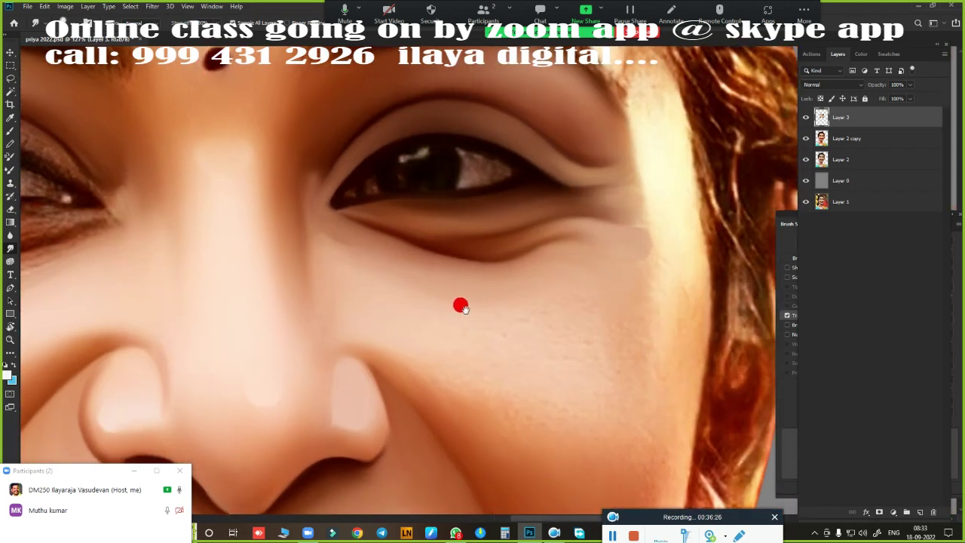
pyautogui.moveTo(618, 250)
pyautogui.mouseDown()
pyautogui.moveTo(623, 113)
pyautogui.moveTo(626, 142)
pyautogui.moveTo(661, 185)
pyautogui.moveTo(608, 106)
pyautogui.moveTo(624, 162)
pyautogui.moveTo(572, 149)
pyautogui.moveTo(590, 141)
pyautogui.moveTo(608, 180)
pyautogui.moveTo(586, 161)
pyautogui.moveTo(583, 186)
pyautogui.moveTo(614, 235)
pyautogui.moveTo(641, 236)
pyautogui.moveTo(626, 327)
pyautogui.moveTo(459, 297)
pyautogui.moveTo(300, 201)
pyautogui.moveTo(347, 241)
pyautogui.moveTo(312, 226)
pyautogui.moveTo(434, 317)
pyautogui.moveTo(400, 367)
pyautogui.moveTo(581, 291)
pyautogui.moveTo(543, 287)
pyautogui.moveTo(424, 340)
pyautogui.moveTo(462, 297)
pyautogui.moveTo(581, 230)
pyautogui.moveTo(556, 97)
pyautogui.moveTo(505, 264)
pyautogui.moveTo(487, 261)
pyautogui.moveTo(560, 264)
pyautogui.moveTo(620, 114)
pyautogui.moveTo(577, 402)
pyautogui.moveTo(547, 321)
pyautogui.moveTo(542, 207)
pyautogui.moveTo(461, 267)
pyautogui.moveTo(517, 266)
pyautogui.moveTo(581, 321)
pyautogui.moveTo(486, 260)
pyautogui.moveTo(508, 244)
pyautogui.moveTo(444, 407)
pyautogui.moveTo(384, 196)
pyautogui.moveTo(457, 383)
pyautogui.moveTo(484, 334)
pyautogui.moveTo(477, 193)
pyautogui.moveTo(555, 267)
pyautogui.moveTo(755, 96)
pyautogui.mouseUp()
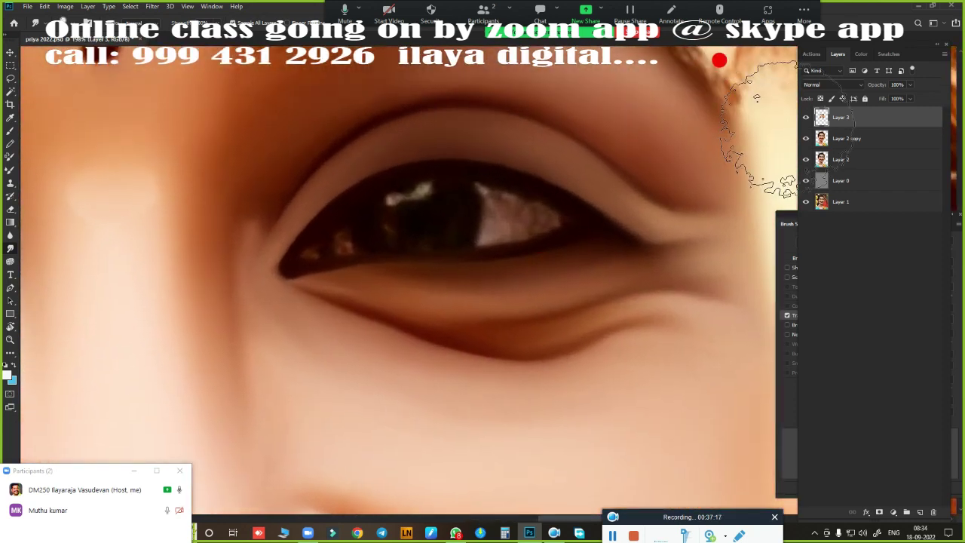
# - With Layer 3 hidden, draw a circular elliptical selection around the iris
pyautogui.click(805, 117)
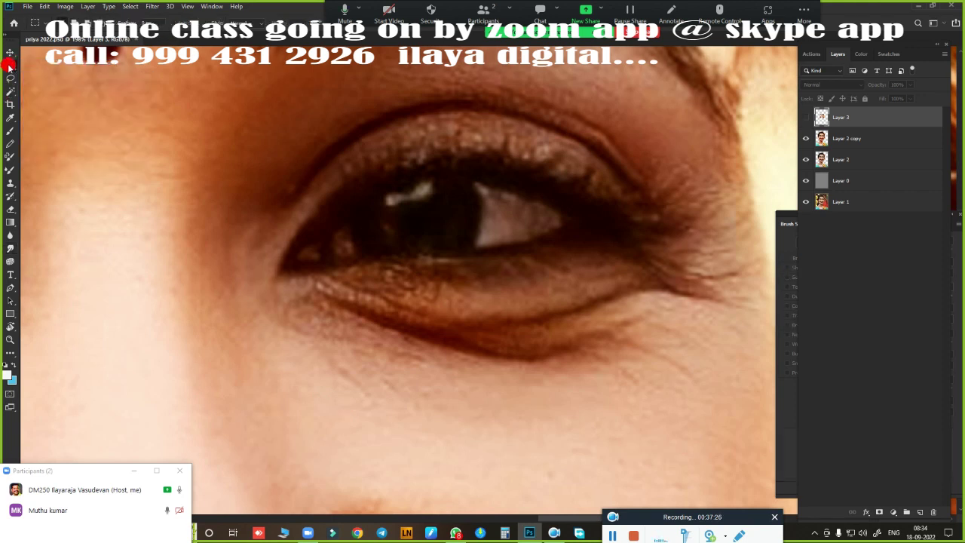
pyautogui.moveTo(14, 63); pyautogui.dragTo(48, 75)
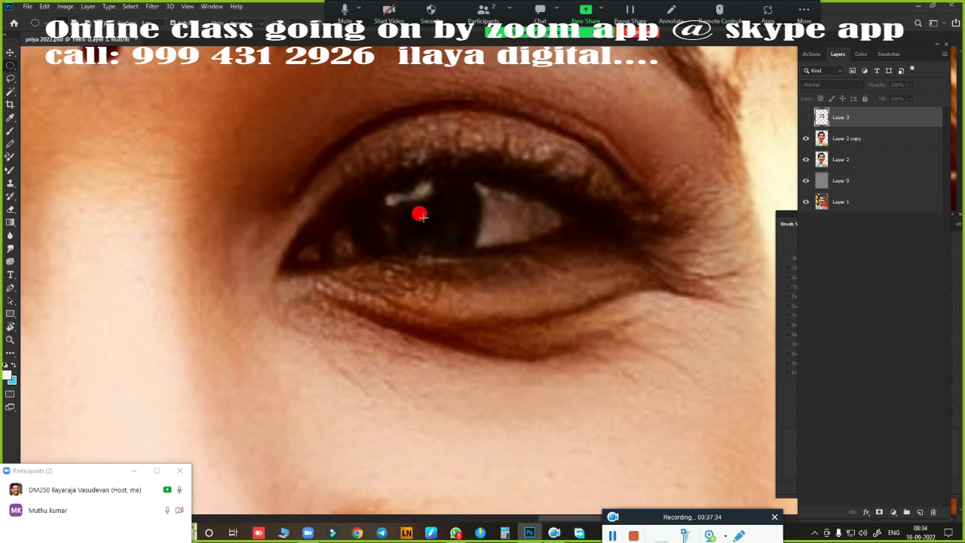
pyautogui.moveTo(410, 213); pyautogui.dragTo(475, 305)
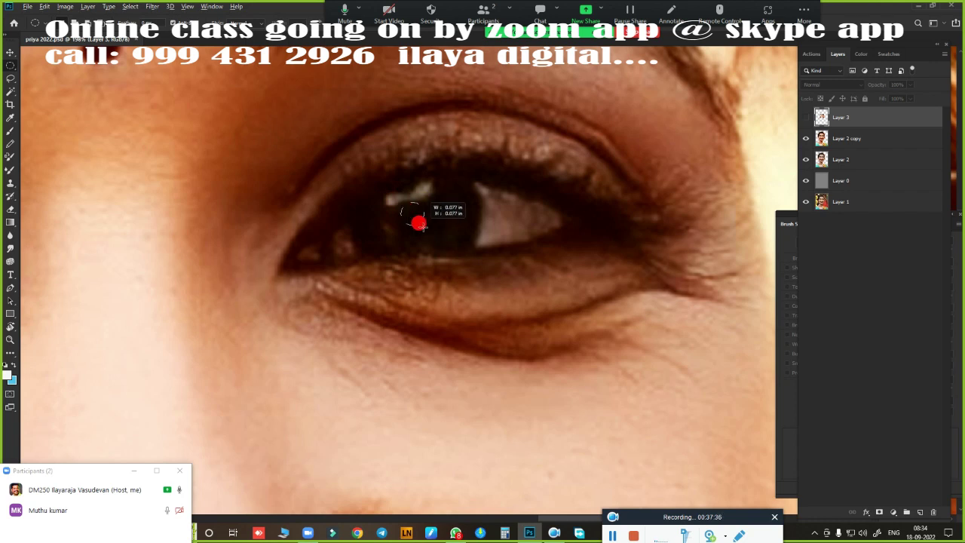
pyautogui.click(469, 311)
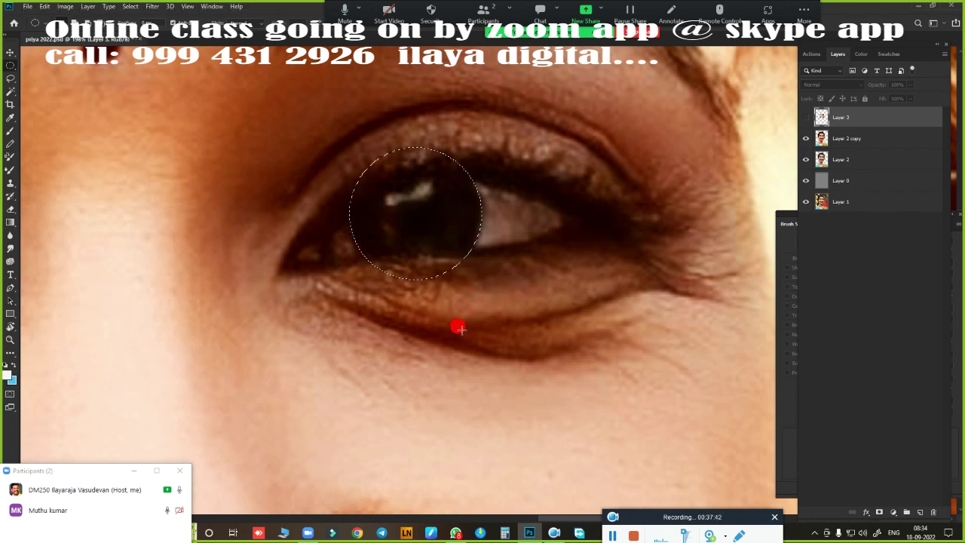
# - Show Layer 3 again and paint the iris dark brown over its catchlights and lighter patch
pyautogui.click(805, 118)
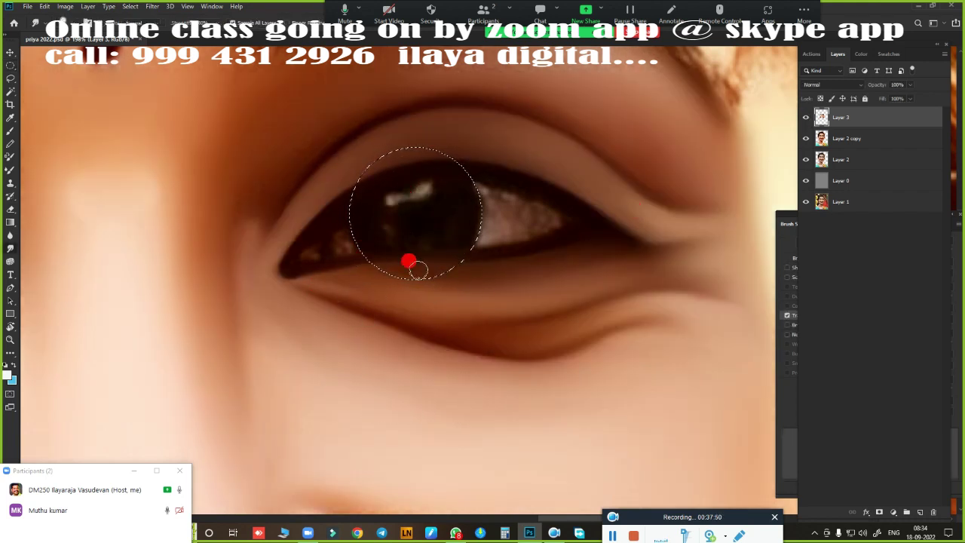
pyautogui.moveTo(430, 176); pyautogui.dragTo(376, 188)
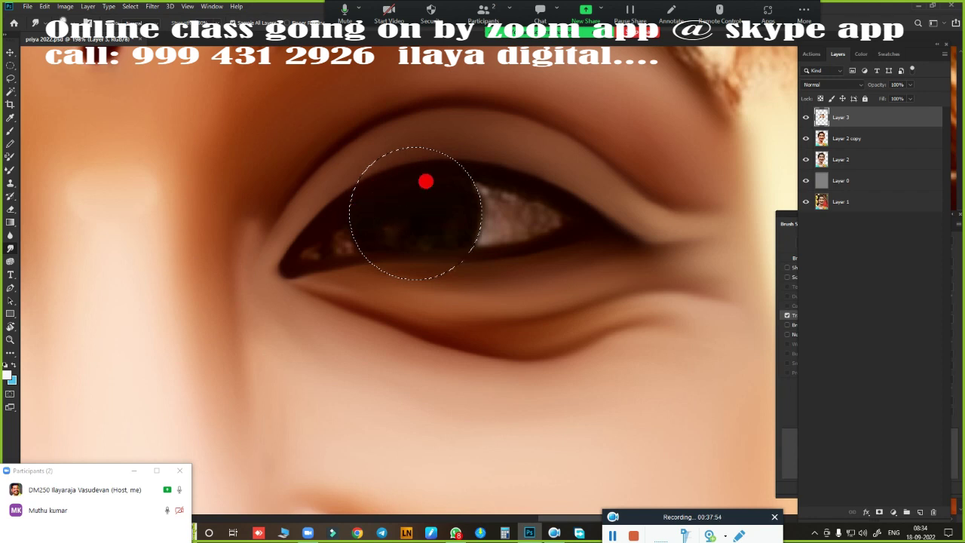
pyautogui.moveTo(428, 220); pyautogui.dragTo(365, 217)
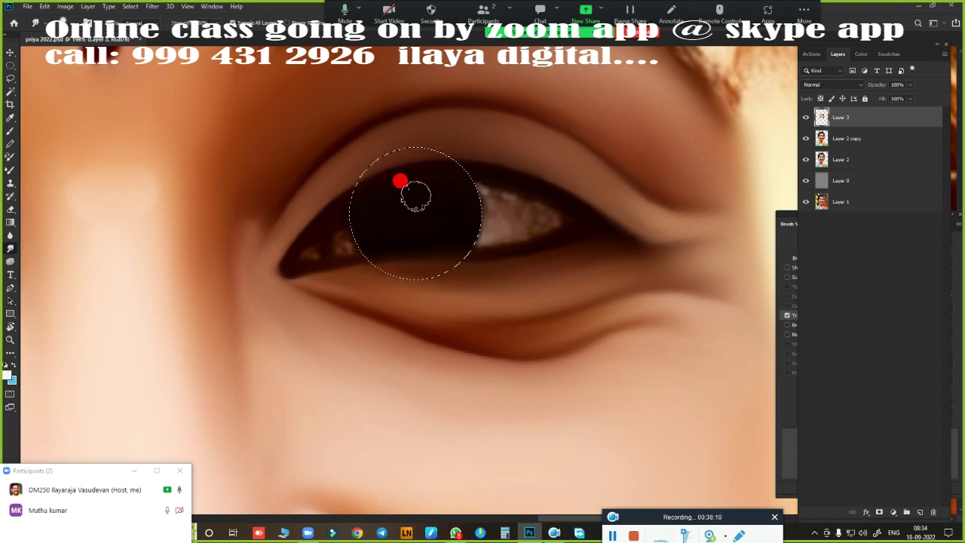
# - Add a new layer for two white iris catchlights, then merge Layer 3 into Layer 4
pyautogui.click(919, 513)
pyautogui.click(804, 139)
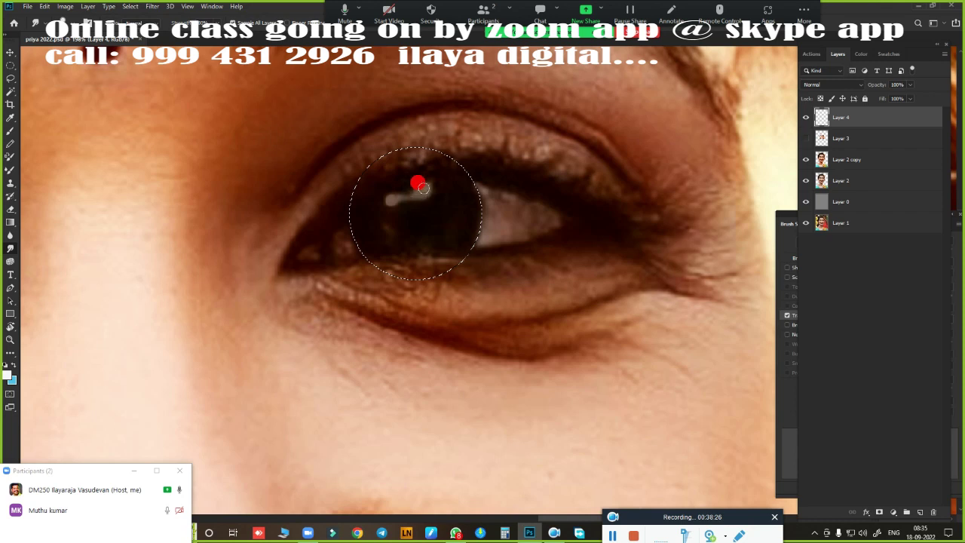
pyautogui.click(805, 138)
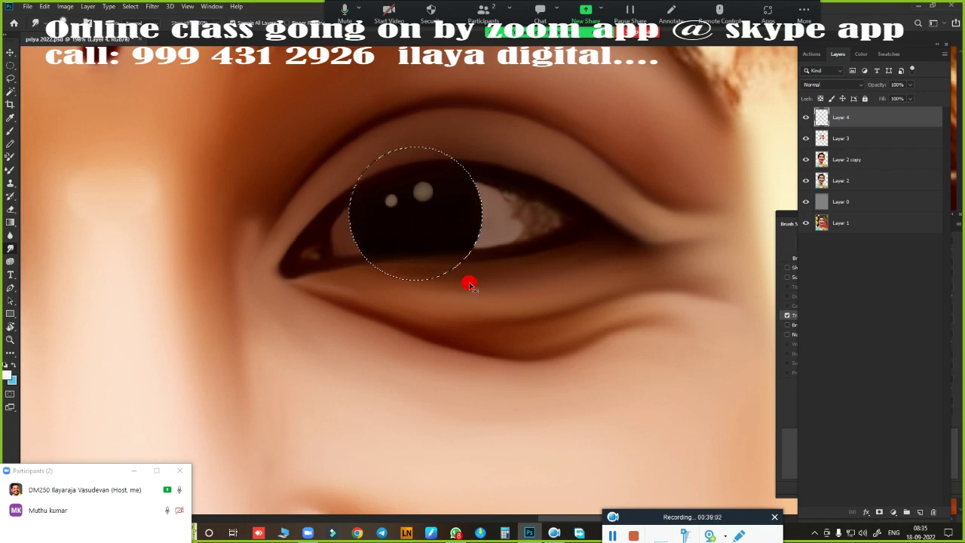
pyautogui.keyDown('shift'); pyautogui.click(837, 131); pyautogui.keyUp('shift')
pyautogui.hotkey('ctrl', 'e')
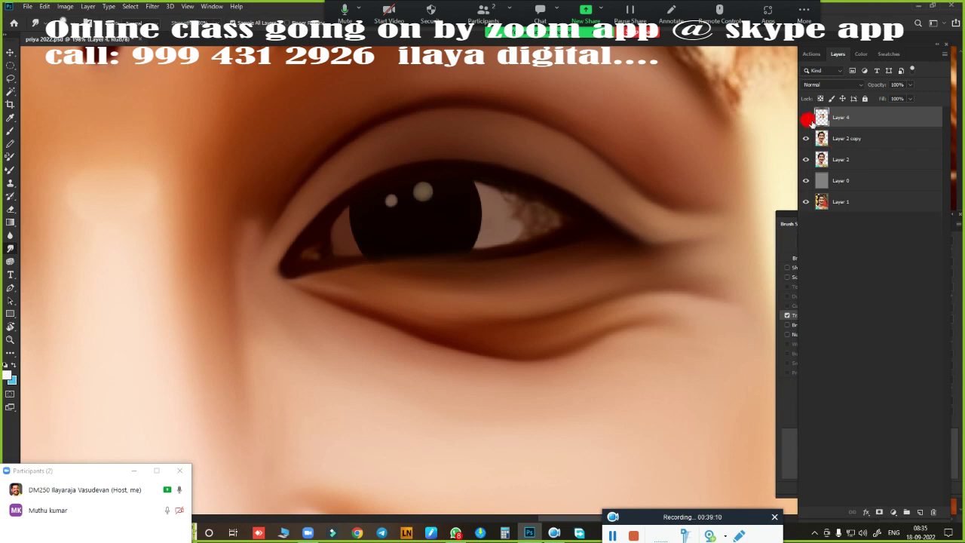
# - With Layer 4 hidden, trace the eye opening with a Pen path along both lids and load it as a selection
pyautogui.click(804, 117)
pyautogui.click(805, 117)
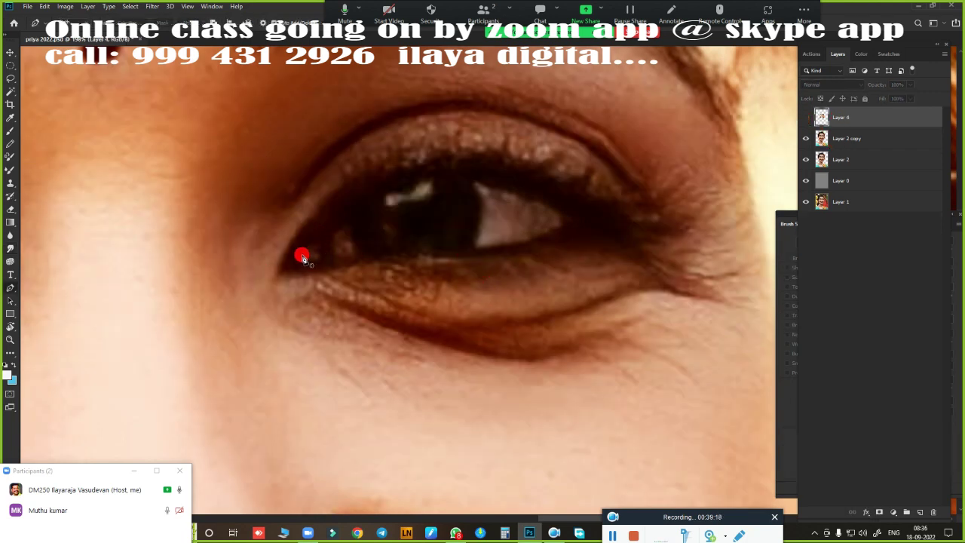
pyautogui.click(320, 235)
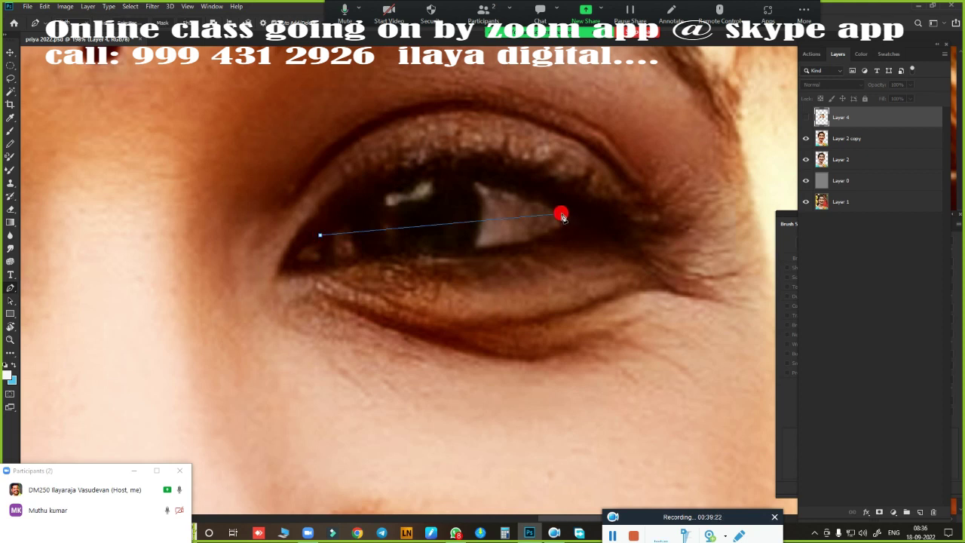
pyautogui.moveTo(562, 215); pyautogui.dragTo(738, 309)
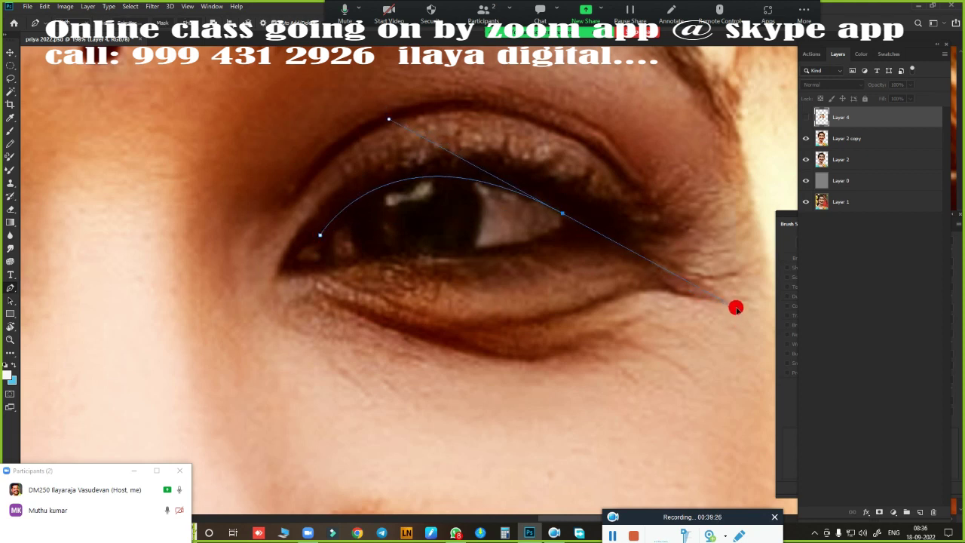
pyautogui.keyDown('alt'); pyautogui.click(563, 213); pyautogui.keyUp('alt')
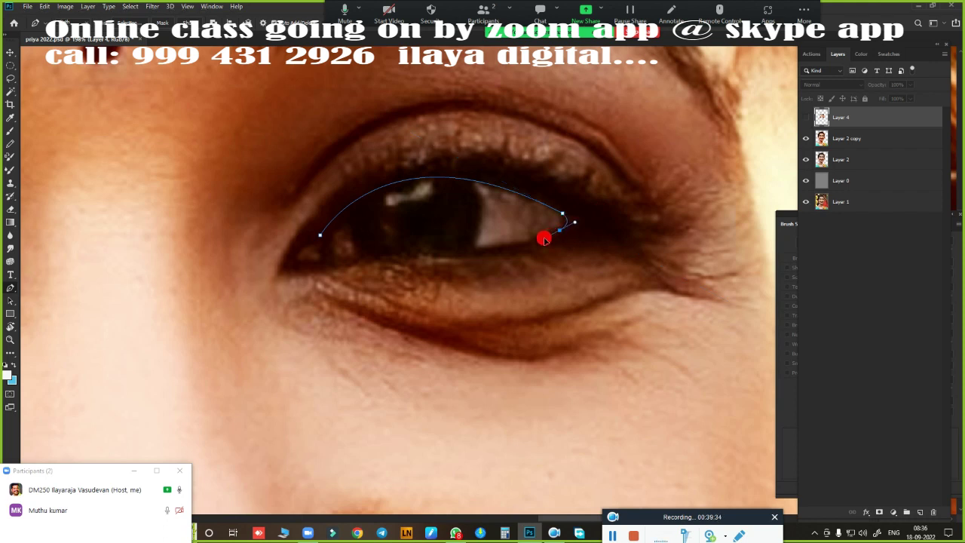
pyautogui.click(559, 229)
pyautogui.moveTo(354, 257); pyautogui.dragTo(226, 252)
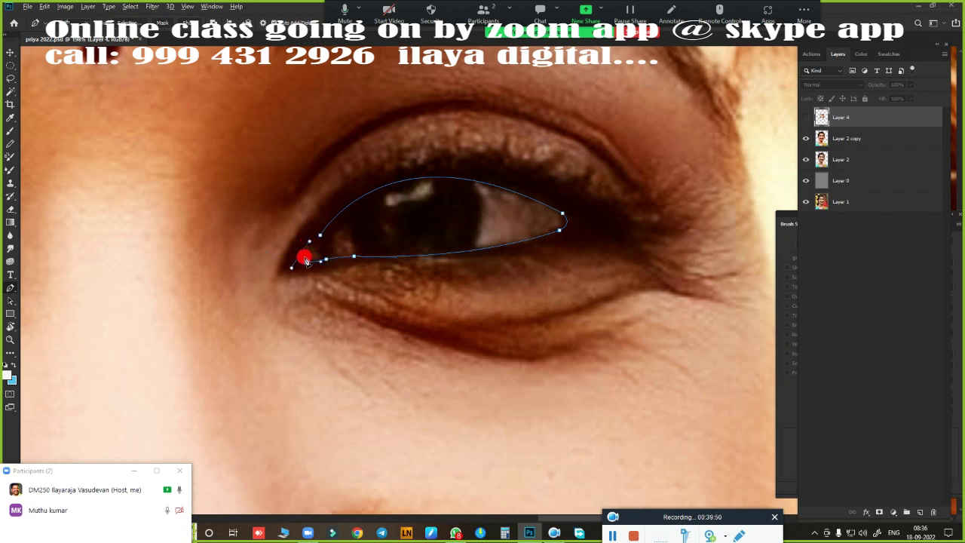
pyautogui.hotkey('ctrl', 'Return')
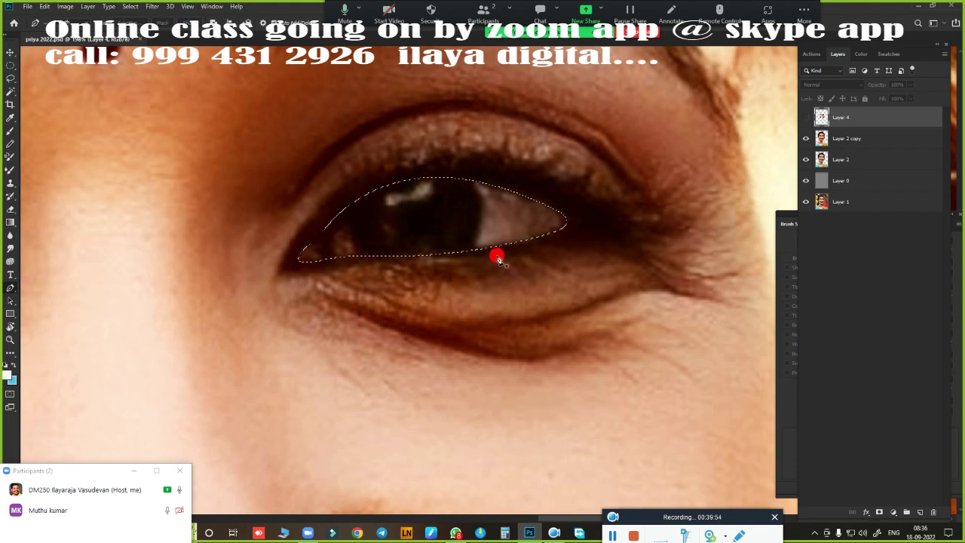
pyautogui.click(805, 116)
pyautogui.hotkey('ctrl', 'd')
# - Within the eye selection, paint the eye white and inner corner smooth light pink and darken the iris's lower-left edge
pyautogui.hotkey('ctrl', 'shift', 'd')
pyautogui.scroll(1, 543, 284)
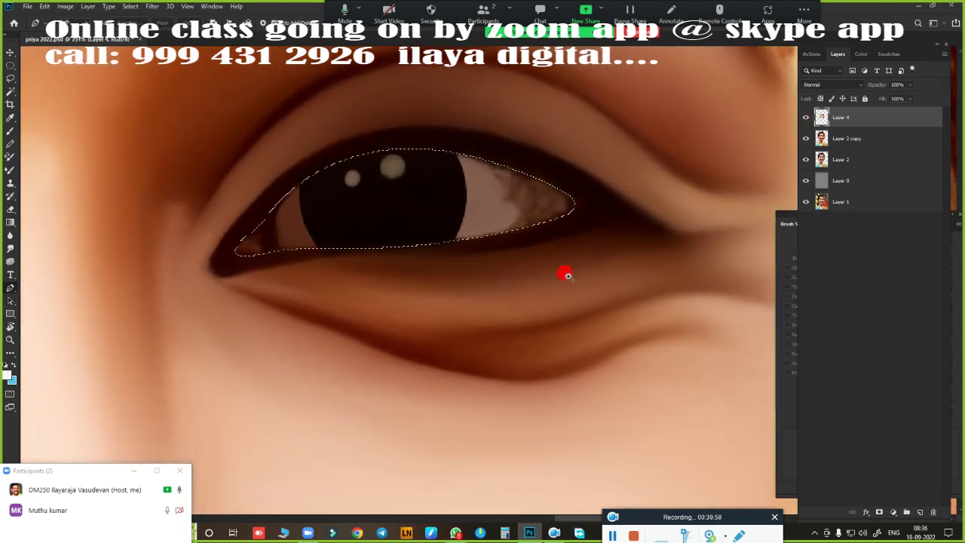
pyautogui.scroll(1, 565, 271)
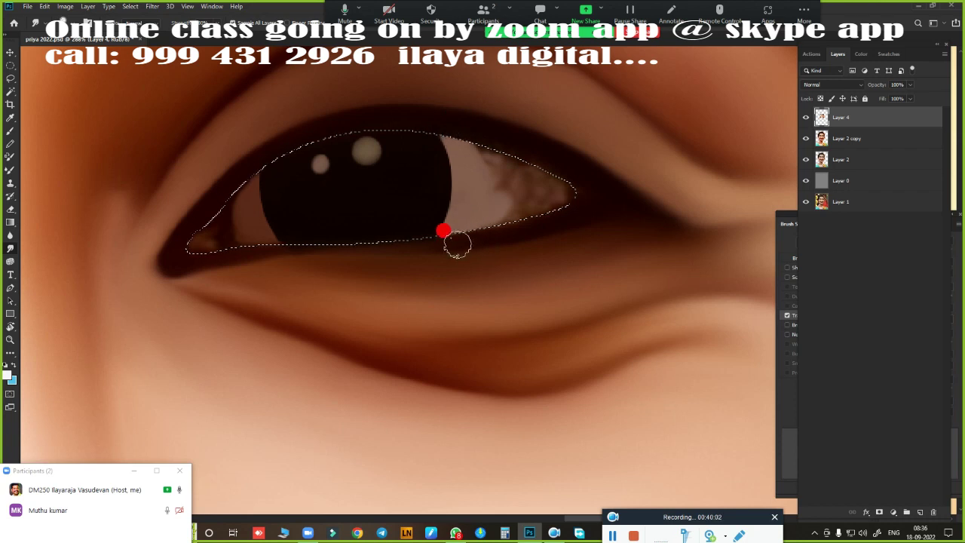
pyautogui.moveTo(495, 142)
pyautogui.mouseDown()
pyautogui.moveTo(493, 209)
pyautogui.moveTo(513, 171)
pyautogui.moveTo(565, 179)
pyautogui.moveTo(577, 194)
pyautogui.mouseUp()
pyautogui.moveTo(535, 164)
pyautogui.mouseDown()
pyautogui.moveTo(508, 147)
pyautogui.moveTo(592, 194)
pyautogui.mouseUp()
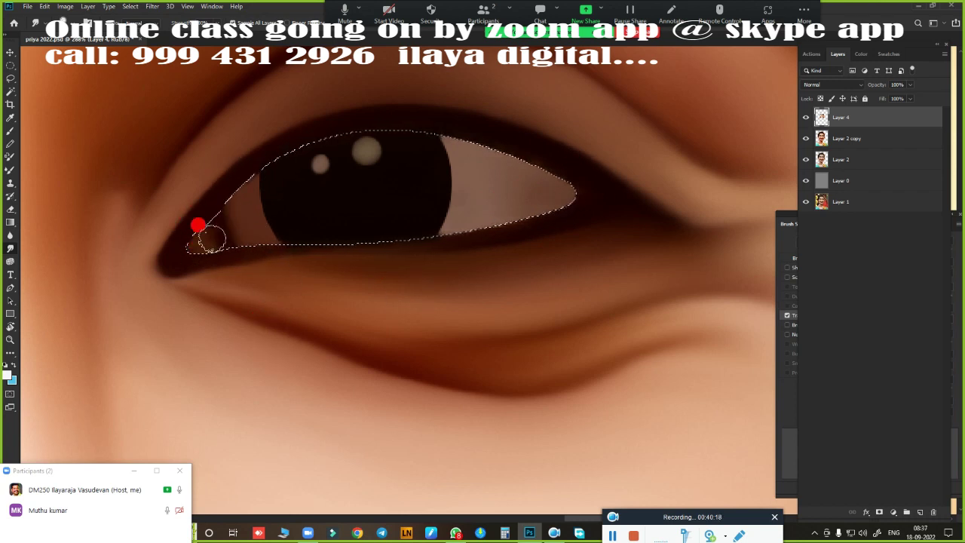
pyautogui.moveTo(225, 220); pyautogui.dragTo(237, 256)
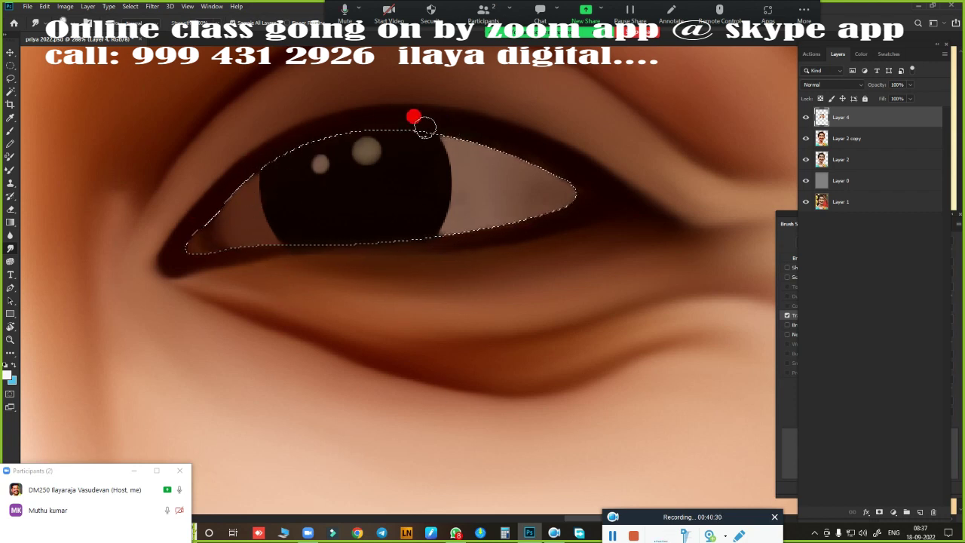
pyautogui.moveTo(424, 128); pyautogui.dragTo(550, 158)
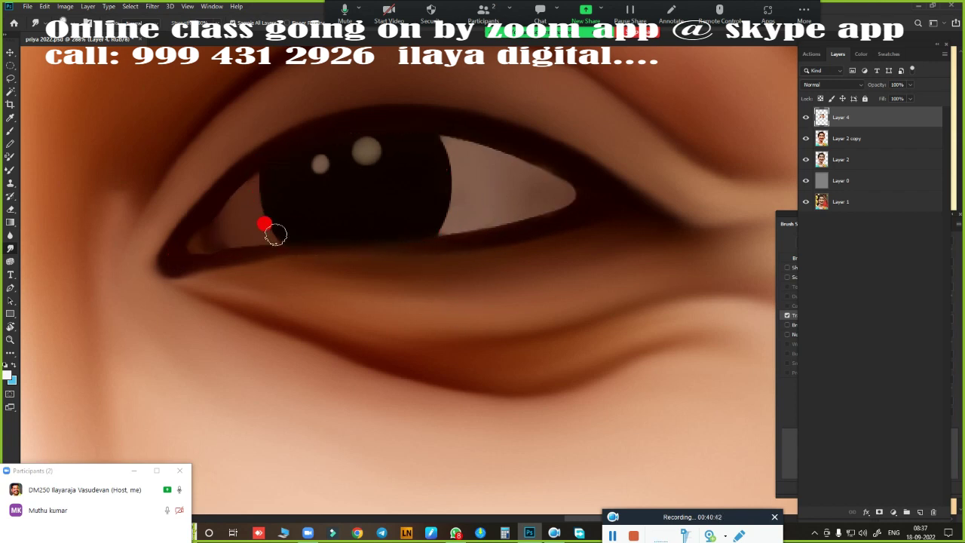
pyautogui.moveTo(275, 235)
pyautogui.mouseDown()
pyautogui.moveTo(437, 151)
pyautogui.moveTo(437, 224)
pyautogui.mouseUp()
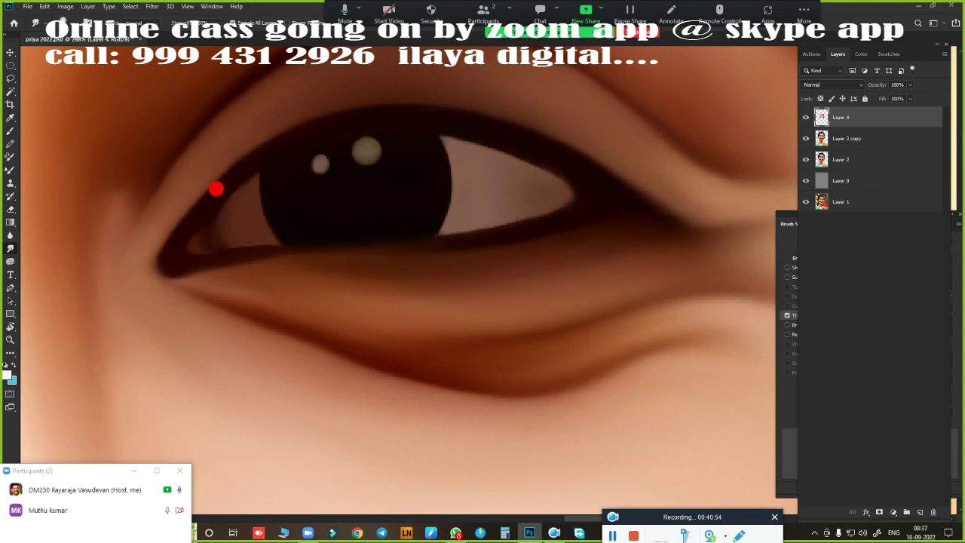
# - Zoom out to the whole face and compare it with Layer 4 hidden and shown
pyautogui.keyDown('alt'); pyautogui.click(520, 313); pyautogui.keyUp('alt')
pyautogui.keyDown('alt'); pyautogui.click(460, 315); pyautogui.keyUp('alt')
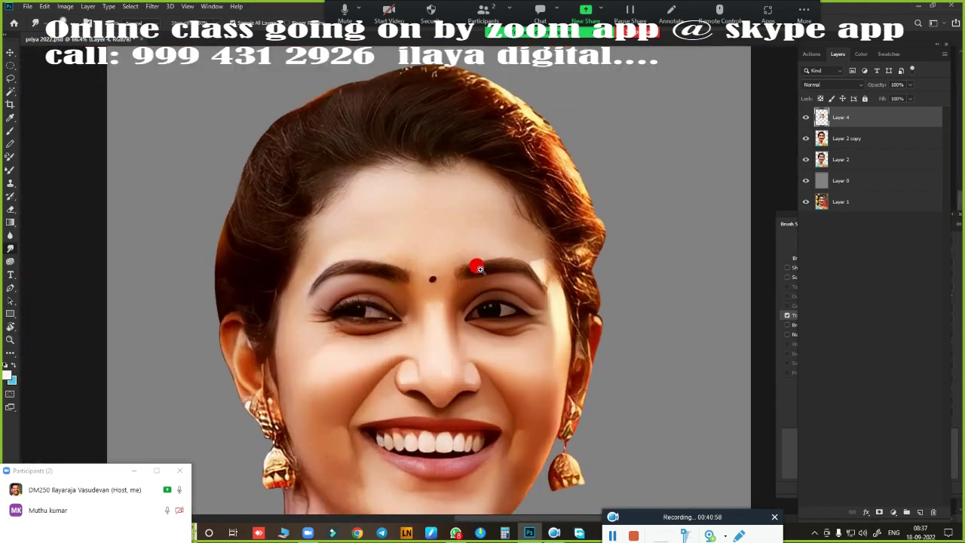
pyautogui.click(474, 269)
pyautogui.keyDown('alt'); pyautogui.click(482, 288); pyautogui.keyUp('alt')
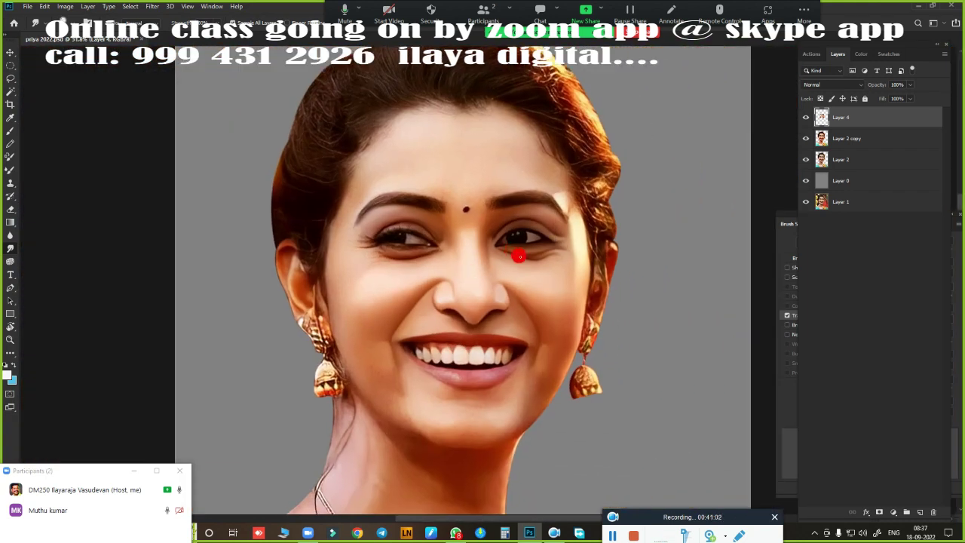
pyautogui.click(805, 119)
# - Darken and deepen the crease under the lower eyelid toward the corner, then zoom back out
pyautogui.click(533, 246)
pyautogui.click(384, 246)
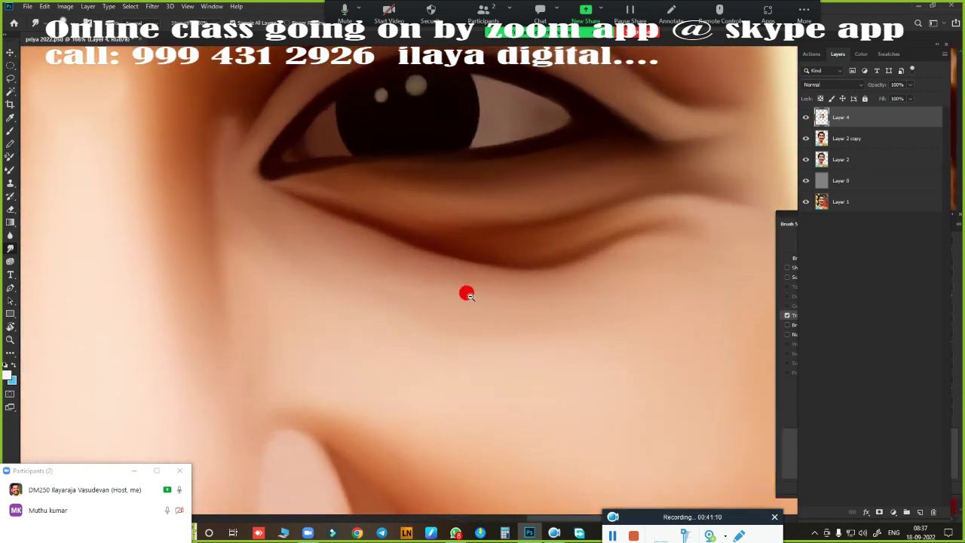
pyautogui.moveTo(416, 239); pyautogui.dragTo(279, 204)
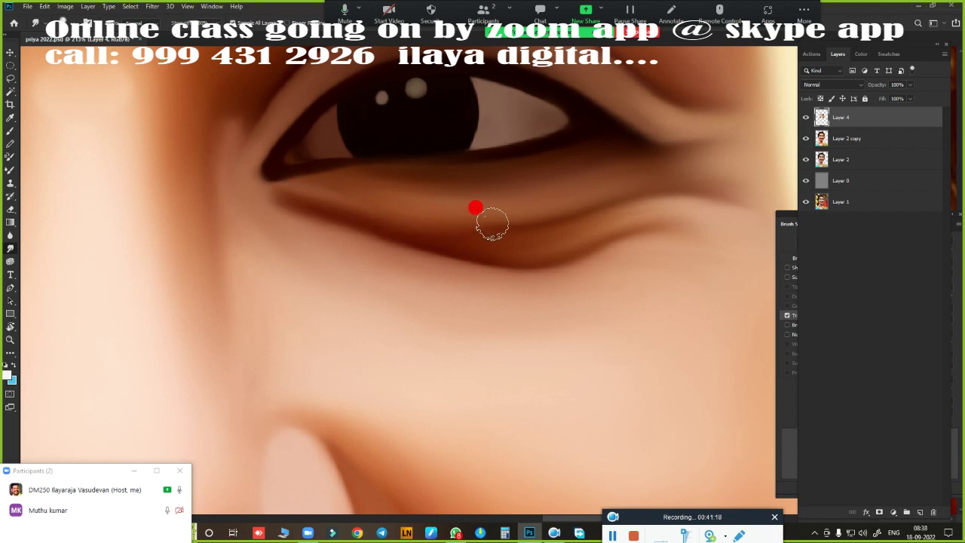
pyautogui.moveTo(595, 176)
pyautogui.mouseDown()
pyautogui.moveTo(347, 226)
pyautogui.moveTo(336, 213)
pyautogui.moveTo(312, 222)
pyautogui.moveTo(435, 250)
pyautogui.moveTo(669, 211)
pyautogui.moveTo(533, 223)
pyautogui.moveTo(263, 190)
pyautogui.moveTo(297, 187)
pyautogui.moveTo(275, 179)
pyautogui.moveTo(359, 199)
pyautogui.moveTo(291, 191)
pyautogui.moveTo(394, 204)
pyautogui.moveTo(502, 198)
pyautogui.moveTo(533, 224)
pyautogui.moveTo(597, 207)
pyautogui.moveTo(381, 221)
pyautogui.moveTo(323, 211)
pyautogui.moveTo(446, 243)
pyautogui.moveTo(282, 222)
pyautogui.mouseUp()
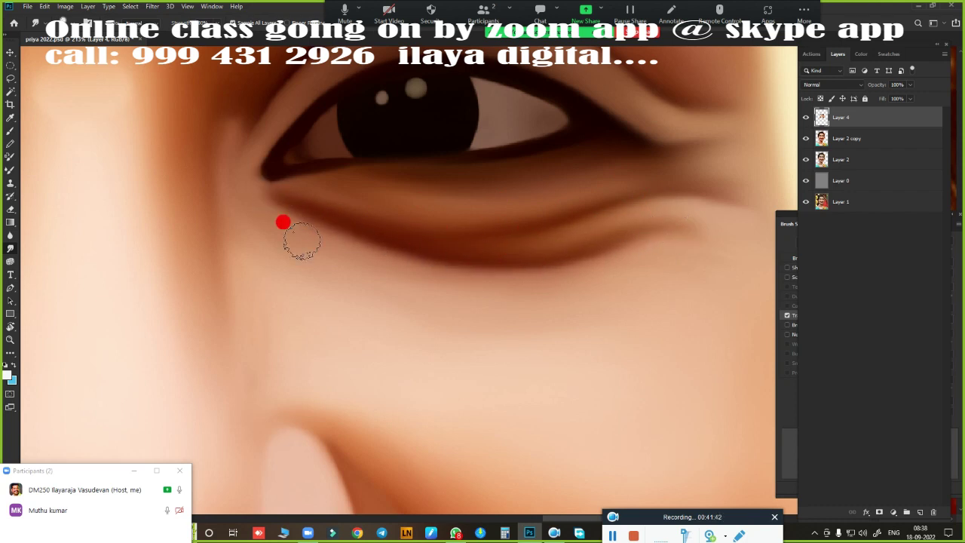
pyautogui.scroll(-3, 437, 343)
pyautogui.scroll(-2, 607, 239)
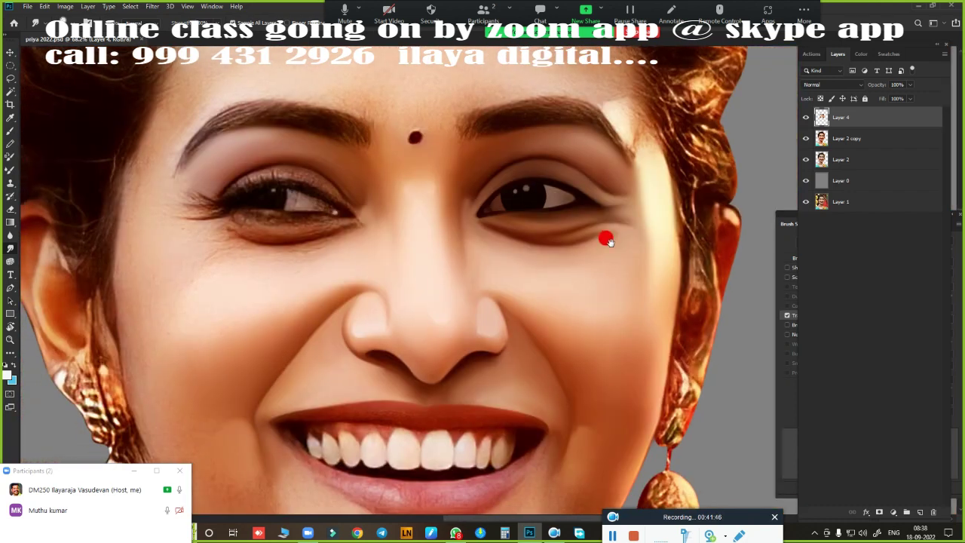
pyautogui.scroll(-2, 607, 240)
pyautogui.scroll(-2, 528, 276)
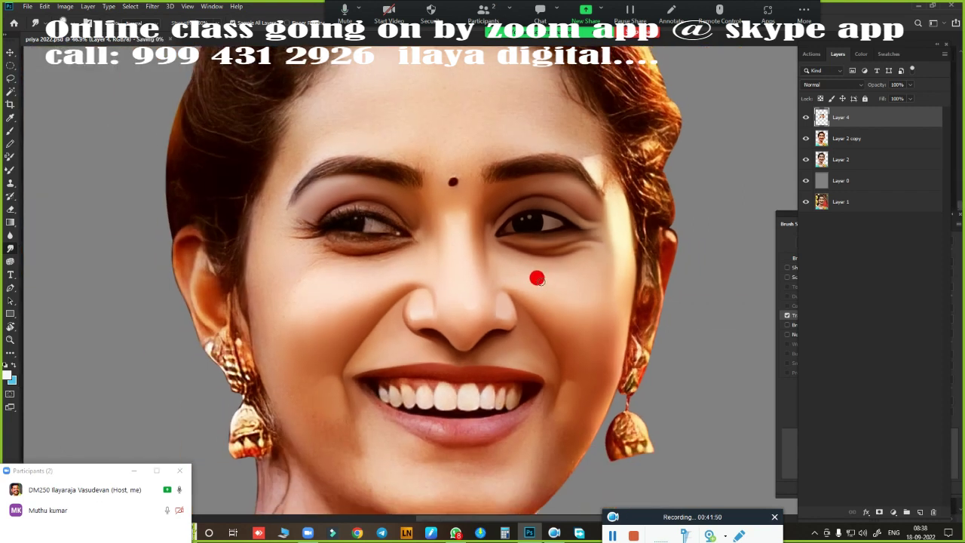
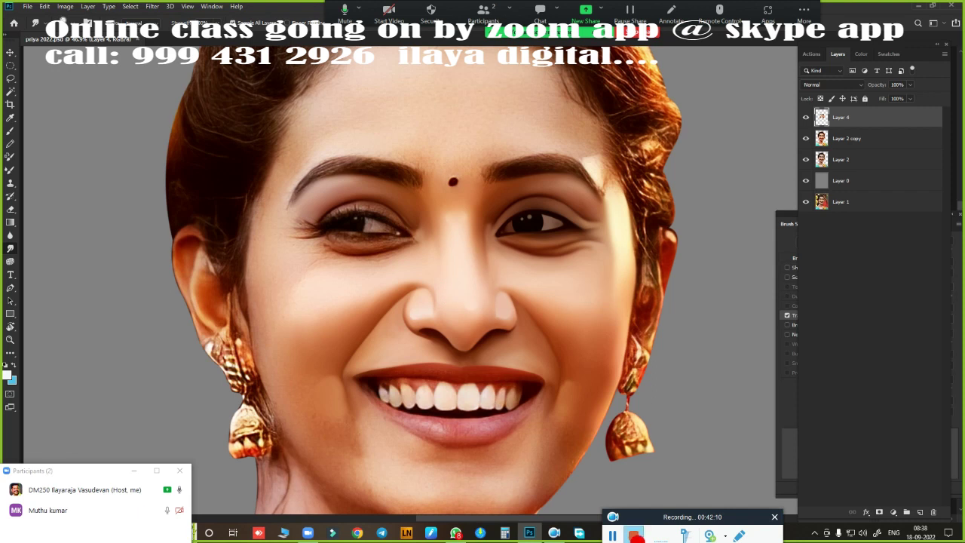
# - Zoom in on the left eye's upper eyelid in preparation for tracing
pyautogui.scroll(-3, 486, 320)
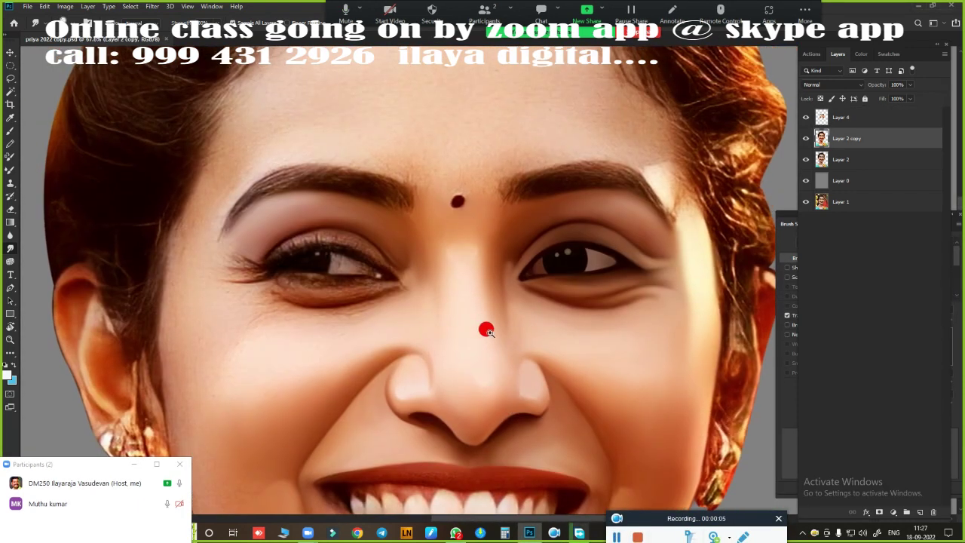
pyautogui.scroll(2, 528, 301)
pyautogui.scroll(2, 521, 306)
pyautogui.scroll(2, 571, 330)
pyautogui.scroll(1, 571, 331)
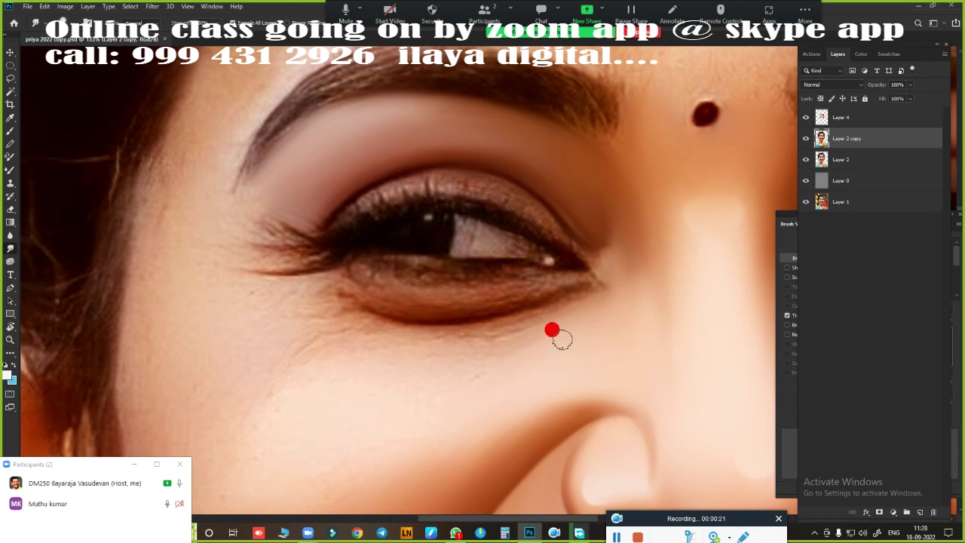
pyautogui.scroll(1, 569, 289)
pyautogui.scroll(-1, 592, 258)
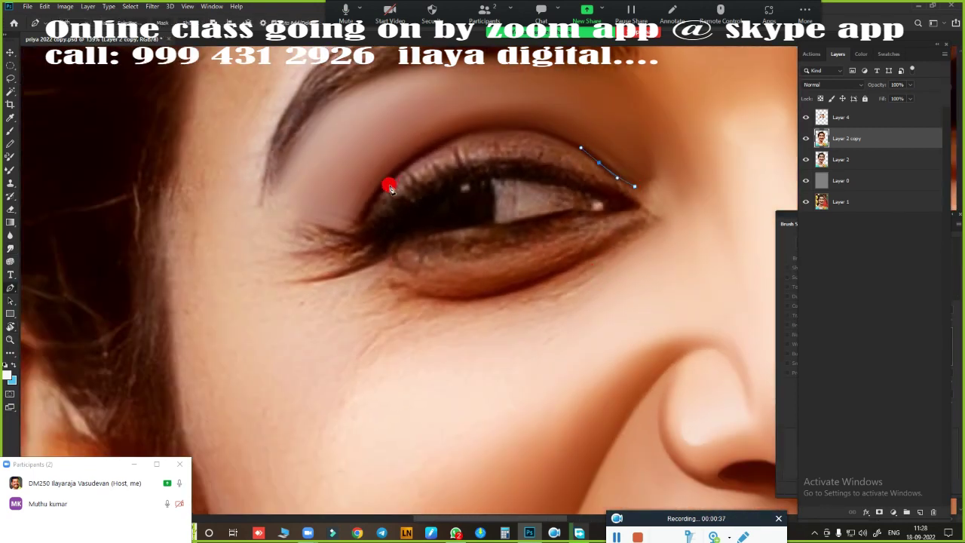
# - Trace a Pen path along the upper eyelid and down around the under-eye skin
pyautogui.moveTo(390, 182)
pyautogui.mouseDown()
pyautogui.moveTo(297, 274)
pyautogui.moveTo(237, 252)
pyautogui.mouseUp()
pyautogui.click(360, 225)
pyautogui.click(217, 322)
pyautogui.click(242, 327)
pyautogui.click(301, 280)
pyautogui.click(375, 250)
pyautogui.moveTo(379, 237); pyautogui.dragTo(381, 256)
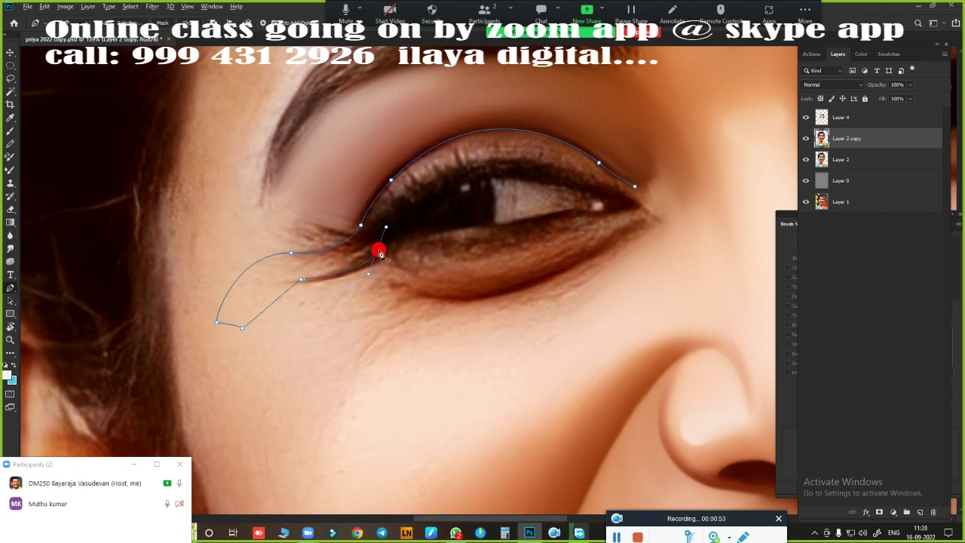
# - Extend the path along the lash line and lower lid, close it, load it as a selection, and target Layer 4
pyautogui.moveTo(600, 187); pyautogui.dragTo(779, 259)
pyautogui.moveTo(624, 198); pyautogui.dragTo(633, 215)
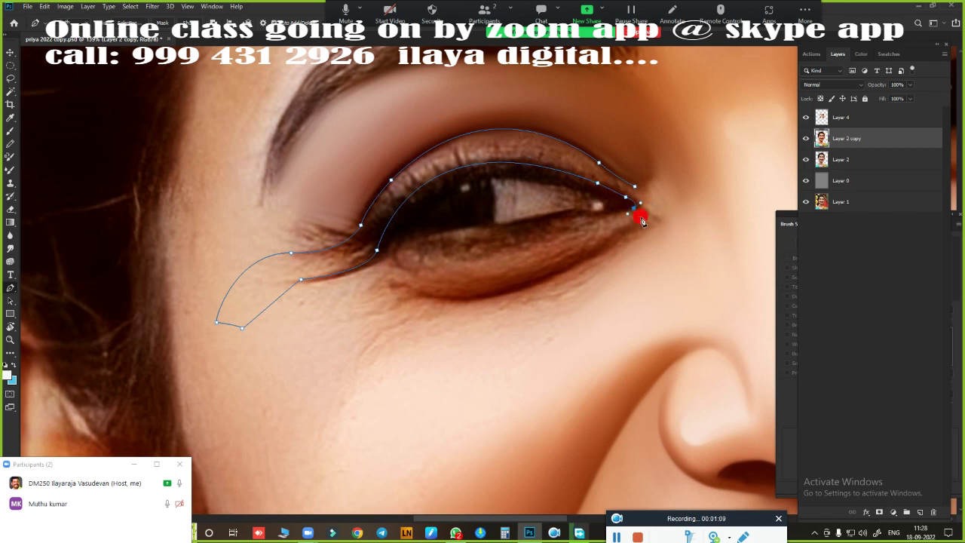
pyautogui.moveTo(458, 305); pyautogui.dragTo(340, 284)
pyautogui.moveTo(400, 301); pyautogui.dragTo(351, 344)
pyautogui.hscroll(3, 536, 367)
pyautogui.click(466, 272)
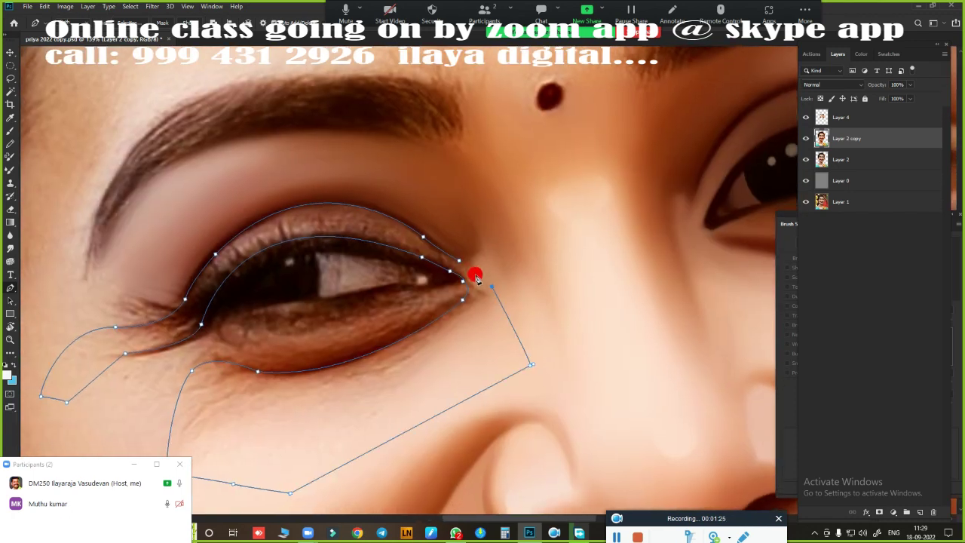
pyautogui.hotkey('ctrl', 'Return')
pyautogui.click(913, 119)
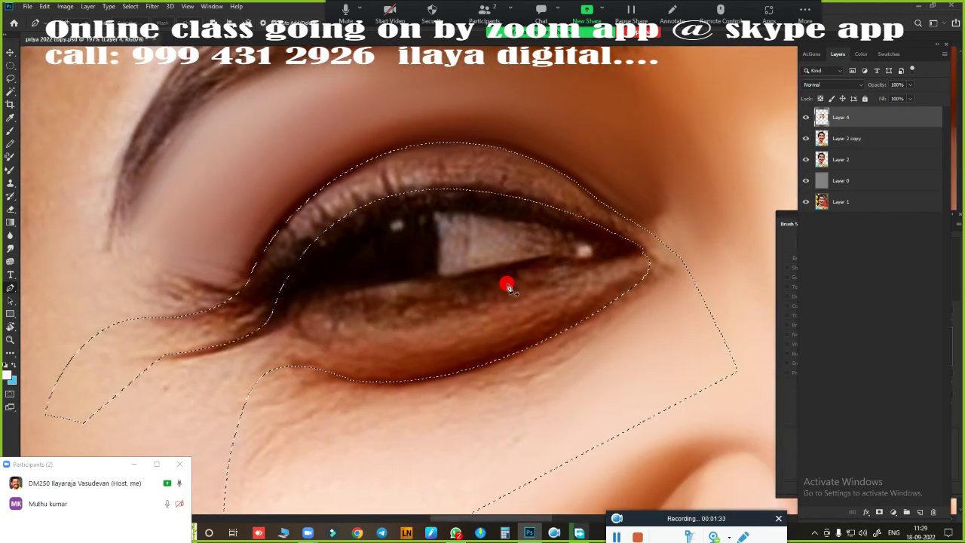
# - Smudge the inner eye corner, the upper and lower lid creases, and the lower eyelid inside the selection
pyautogui.moveTo(103, 463); pyautogui.dragTo(107, 486)
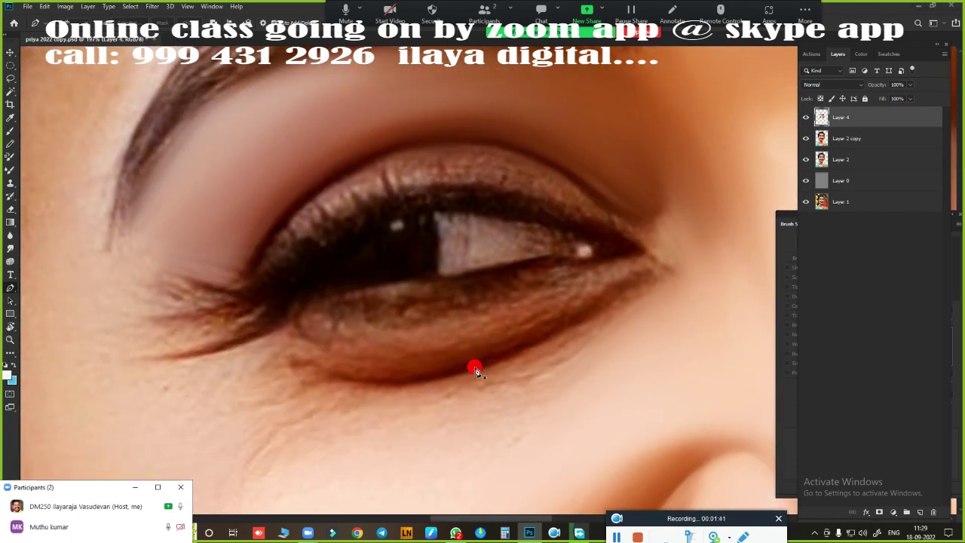
pyautogui.press('b')
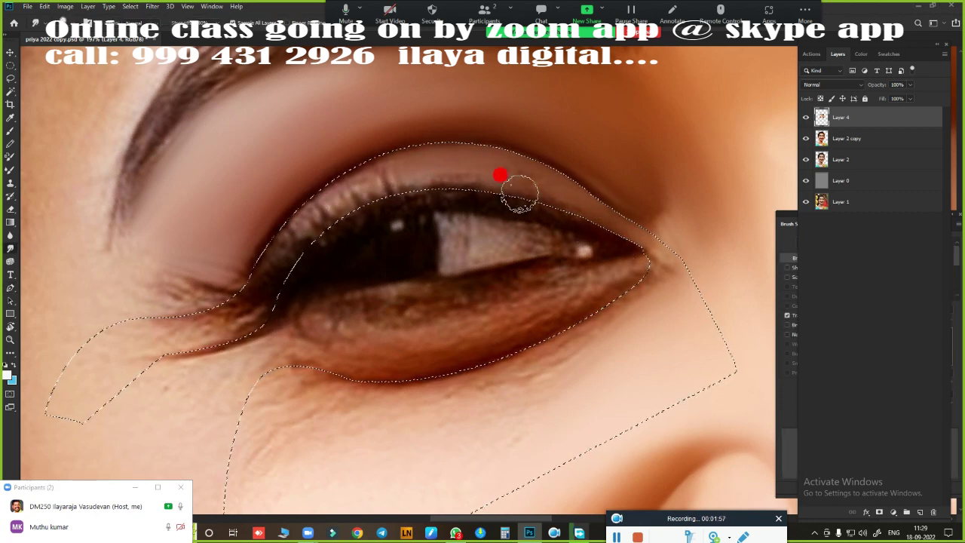
pyautogui.moveTo(204, 308); pyautogui.dragTo(437, 134)
pyautogui.moveTo(474, 185); pyautogui.dragTo(247, 262)
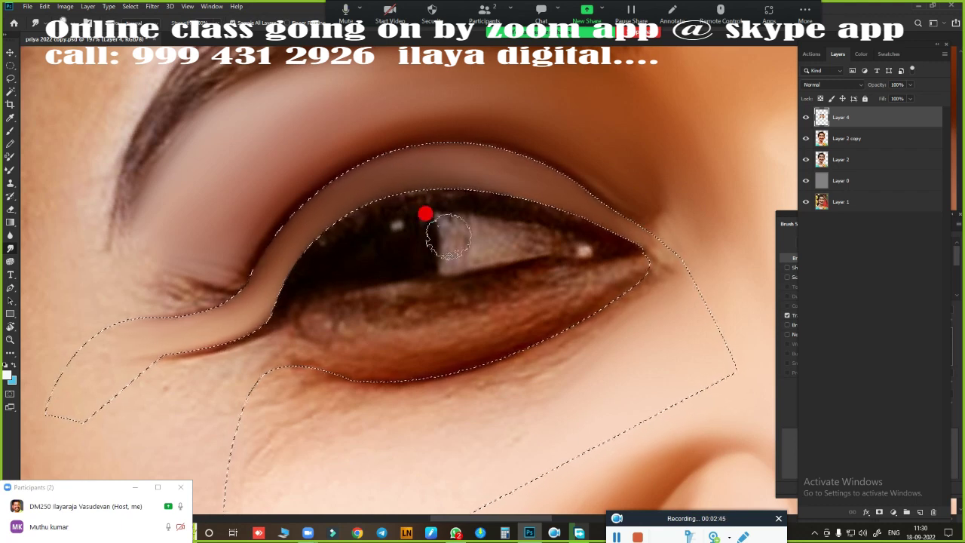
pyautogui.scroll(-3, 439, 163)
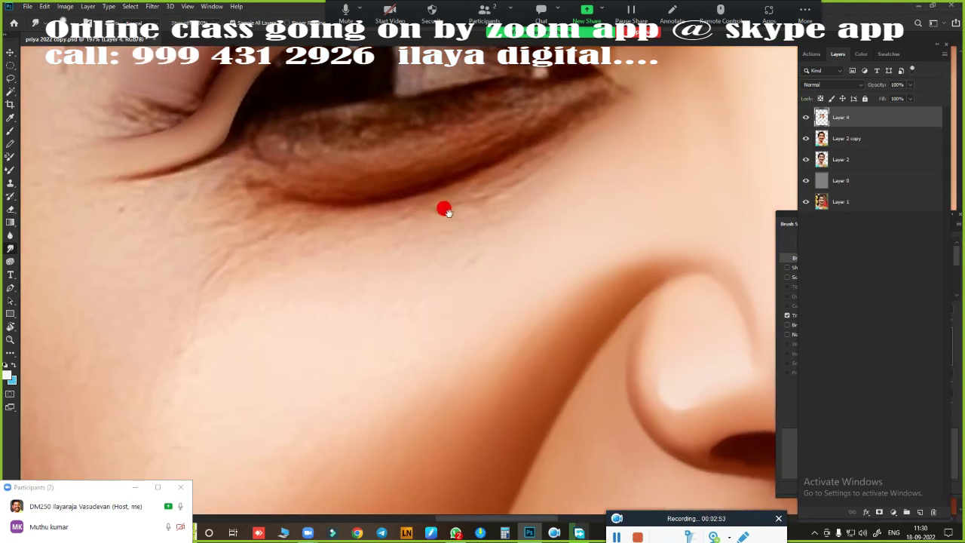
pyautogui.scroll(2, 441, 209)
pyautogui.moveTo(173, 272)
pyautogui.mouseDown()
pyautogui.moveTo(531, 177)
pyautogui.moveTo(264, 274)
pyautogui.moveTo(188, 338)
pyautogui.moveTo(159, 379)
pyautogui.moveTo(201, 306)
pyautogui.moveTo(267, 370)
pyautogui.moveTo(407, 284)
pyautogui.moveTo(370, 286)
pyautogui.moveTo(276, 325)
pyautogui.moveTo(420, 208)
pyautogui.moveTo(400, 383)
pyautogui.mouseUp()
pyautogui.hotkey('ctrl', 'd')
# - Smudge the upper eyelid skin and the area just below the lower lid, then deselect
pyautogui.click(429, 311)
pyautogui.hotkey('ctrl', 'shift', 'd')
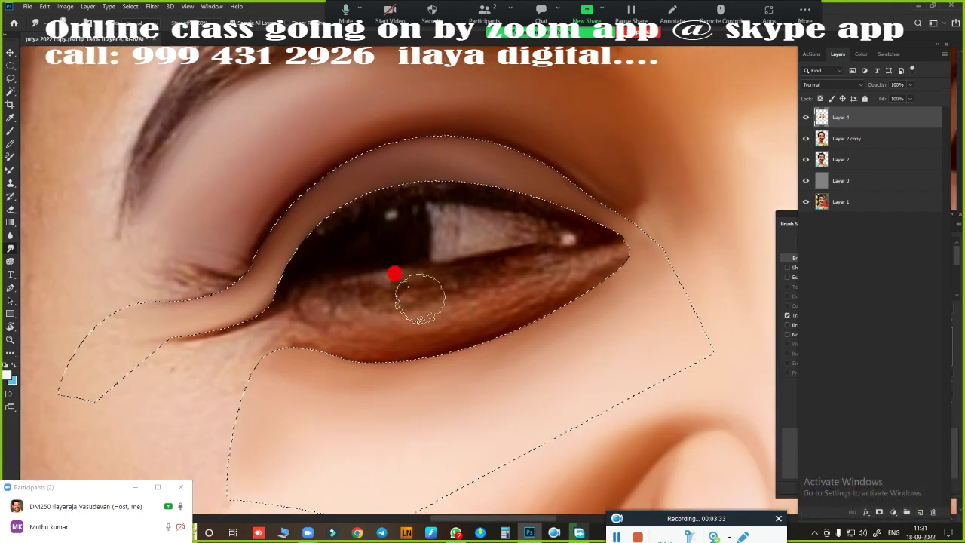
pyautogui.moveTo(317, 170); pyautogui.dragTo(518, 137)
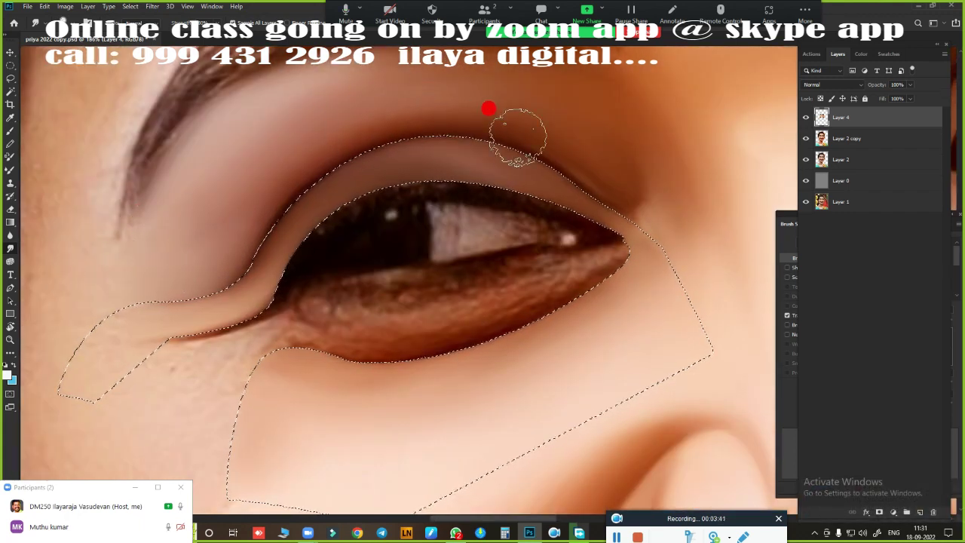
pyautogui.moveTo(642, 210)
pyautogui.mouseDown()
pyautogui.moveTo(276, 213)
pyautogui.moveTo(326, 354)
pyautogui.mouseUp()
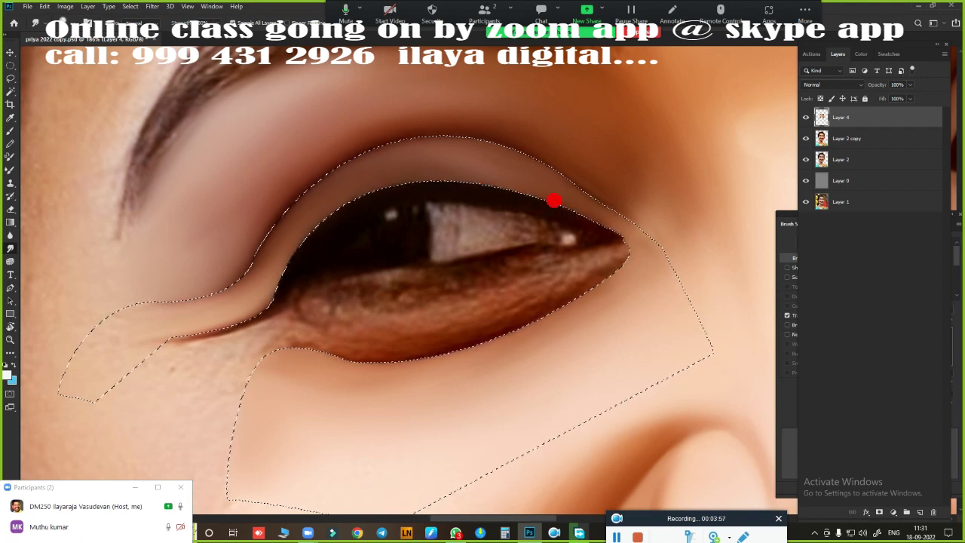
pyautogui.moveTo(217, 349)
pyautogui.mouseDown()
pyautogui.moveTo(173, 370)
pyautogui.moveTo(215, 347)
pyautogui.moveTo(287, 334)
pyautogui.moveTo(297, 351)
pyautogui.moveTo(580, 301)
pyautogui.moveTo(418, 339)
pyautogui.moveTo(573, 280)
pyautogui.moveTo(330, 344)
pyautogui.moveTo(516, 320)
pyautogui.moveTo(525, 307)
pyautogui.mouseUp()
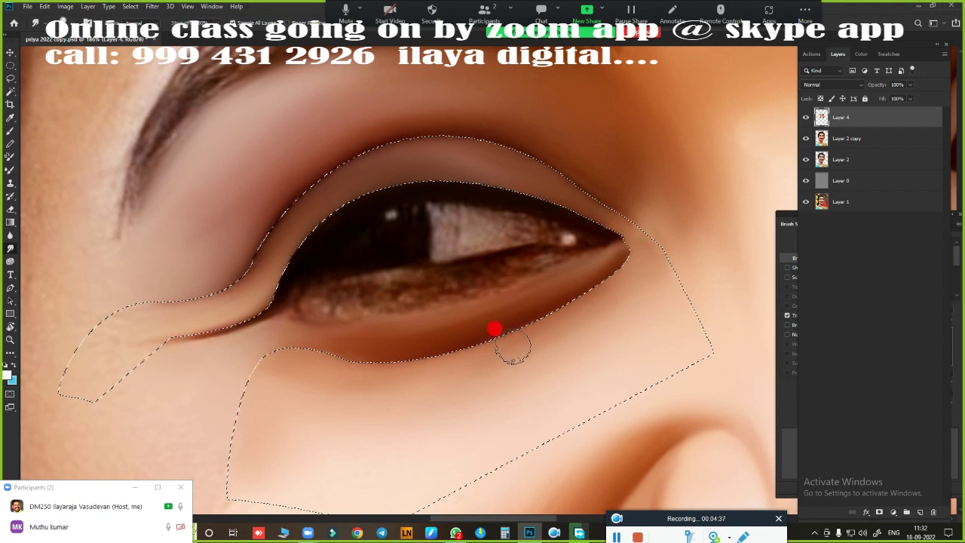
pyautogui.moveTo(512, 348)
pyautogui.mouseDown()
pyautogui.moveTo(491, 372)
pyautogui.moveTo(511, 366)
pyautogui.mouseUp()
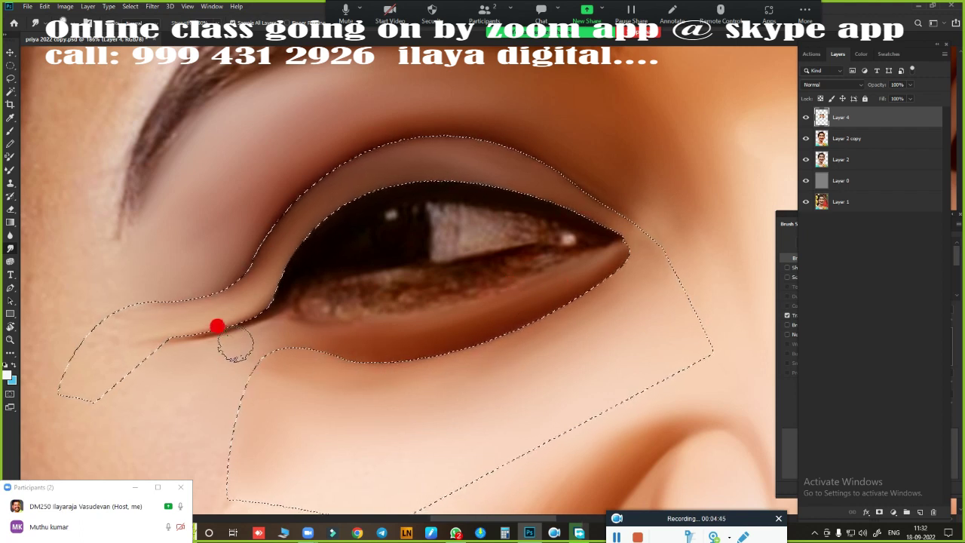
pyautogui.scroll(2, 631, 329)
pyautogui.scroll(-5, 603, 335)
pyautogui.hotkey('ctrl', 'd')
pyautogui.scroll(5, 575, 338)
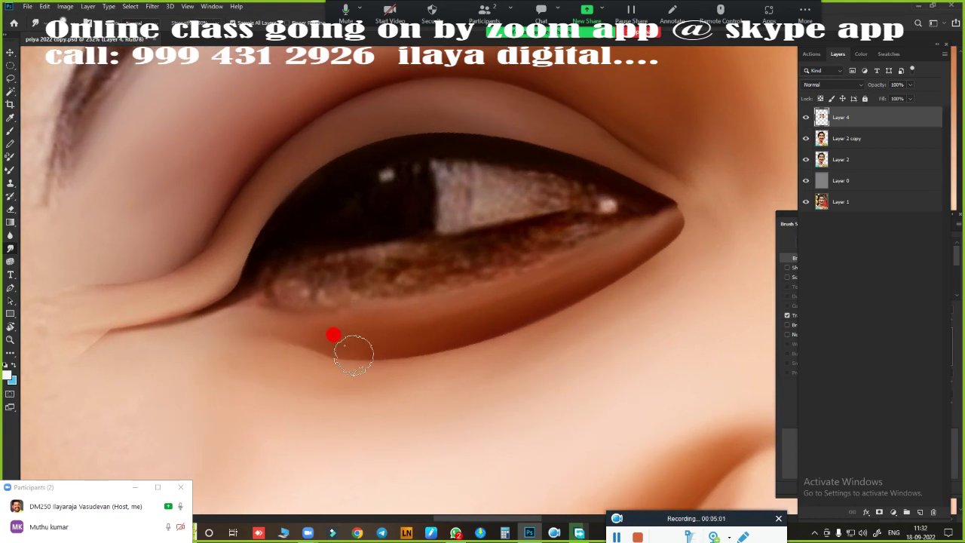
pyautogui.scroll(-5, 509, 377)
pyautogui.scroll(-2, 501, 377)
pyautogui.scroll(5, 528, 370)
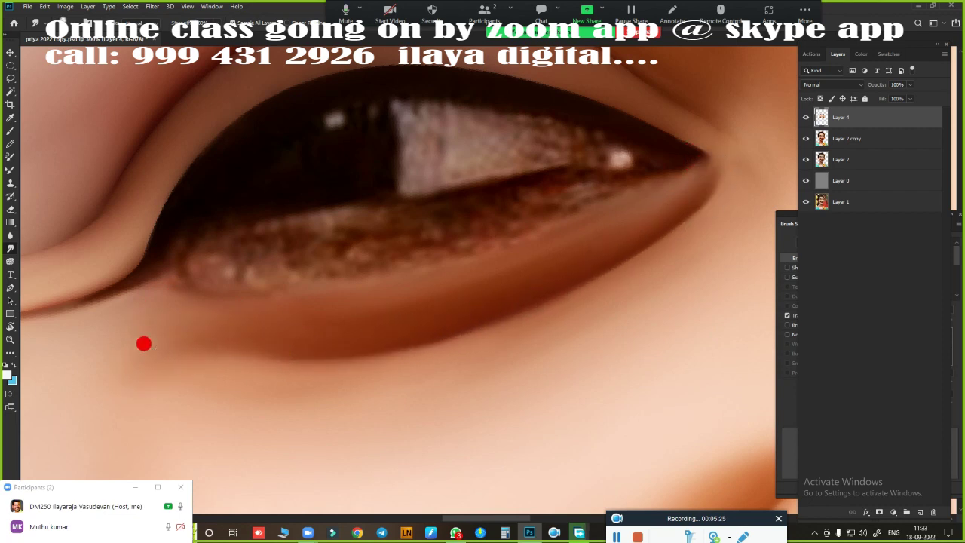
pyautogui.scroll(-1, 596, 241)
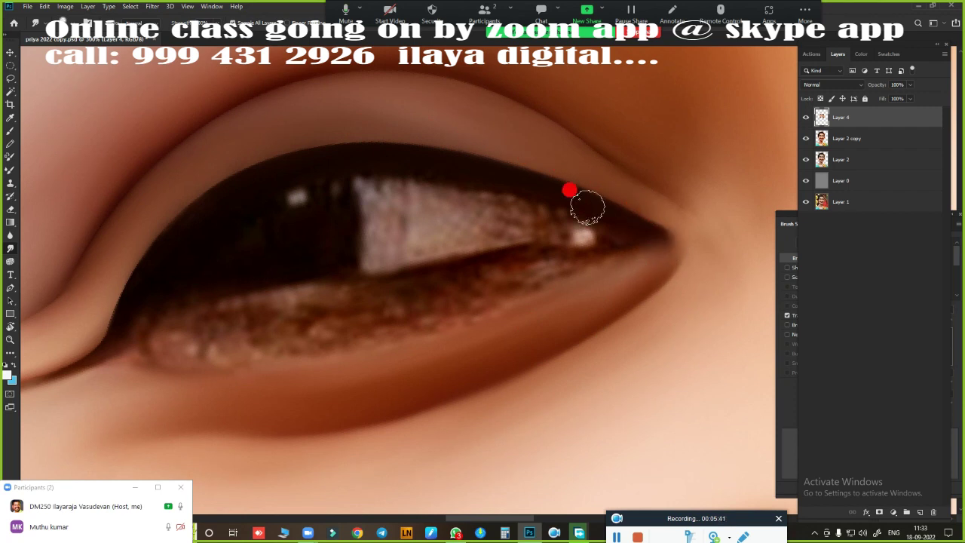
pyautogui.moveTo(411, 214); pyautogui.dragTo(577, 176)
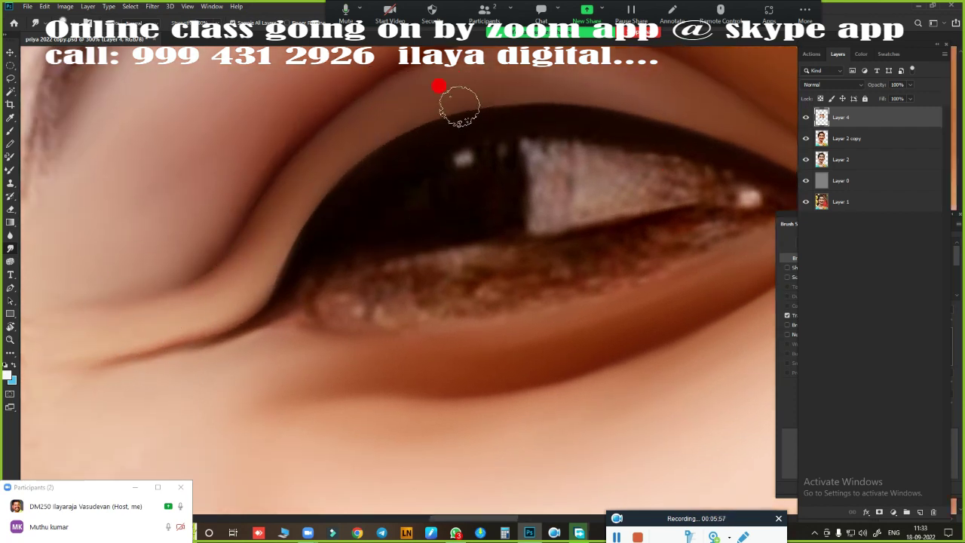
pyautogui.scroll(-5, 495, 360)
# - Compare Layer 4 with the original eye, paint the iris a dark tone, and add a new Layer 5
pyautogui.scroll(5, 442, 306)
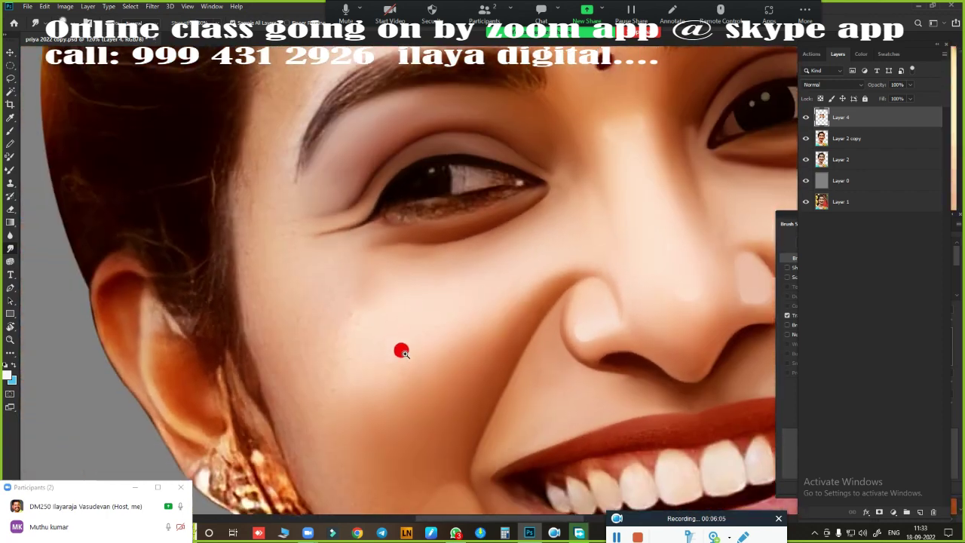
pyautogui.hotkey('ctrl', ',')
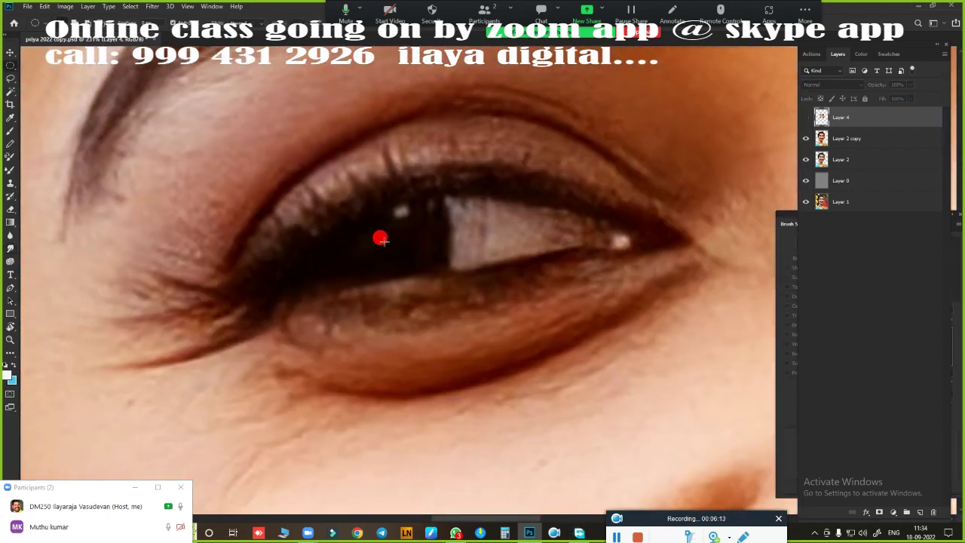
pyautogui.click(805, 117)
pyautogui.moveTo(387, 224); pyautogui.dragTo(339, 223)
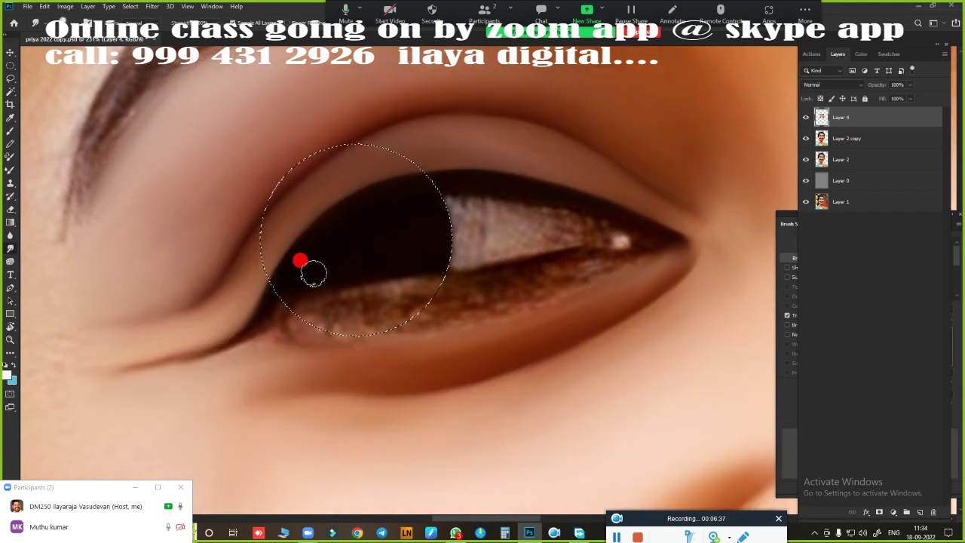
pyautogui.click(919, 512)
pyautogui.click(805, 138)
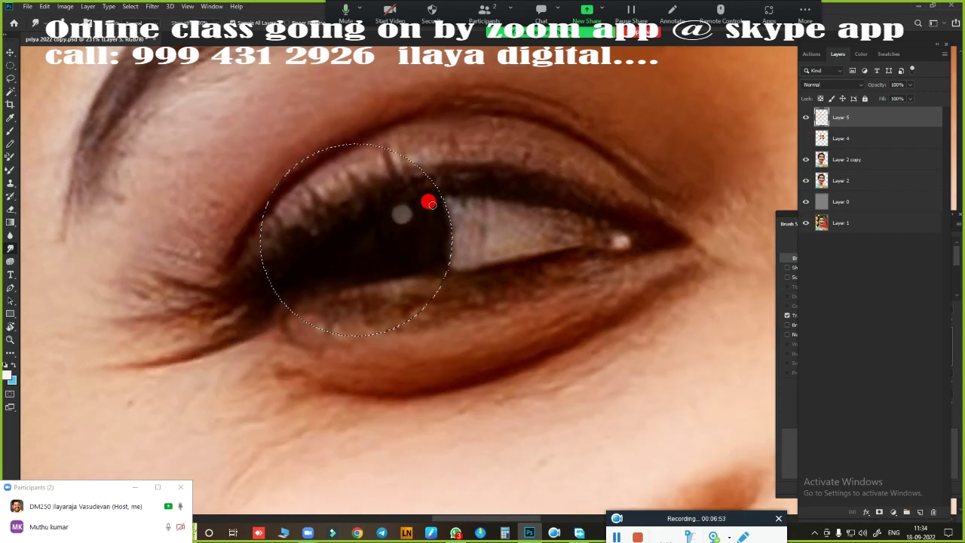
pyautogui.hotkey('ctrl', 'z')
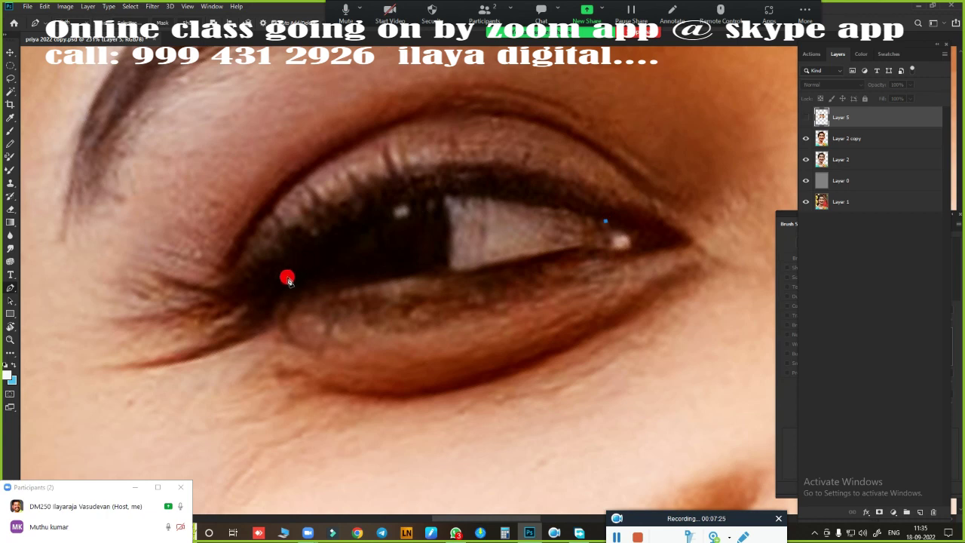
# - Select the white of the eye on Layer 5 and smudge it to an even pale tone
pyautogui.moveTo(283, 279); pyautogui.dragTo(179, 423)
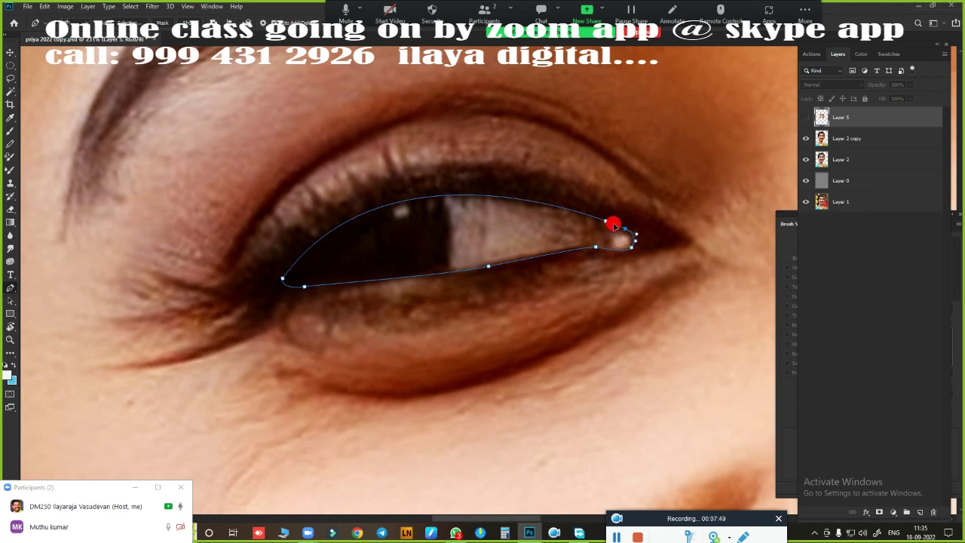
pyautogui.hotkey('ctrl', 'Return')
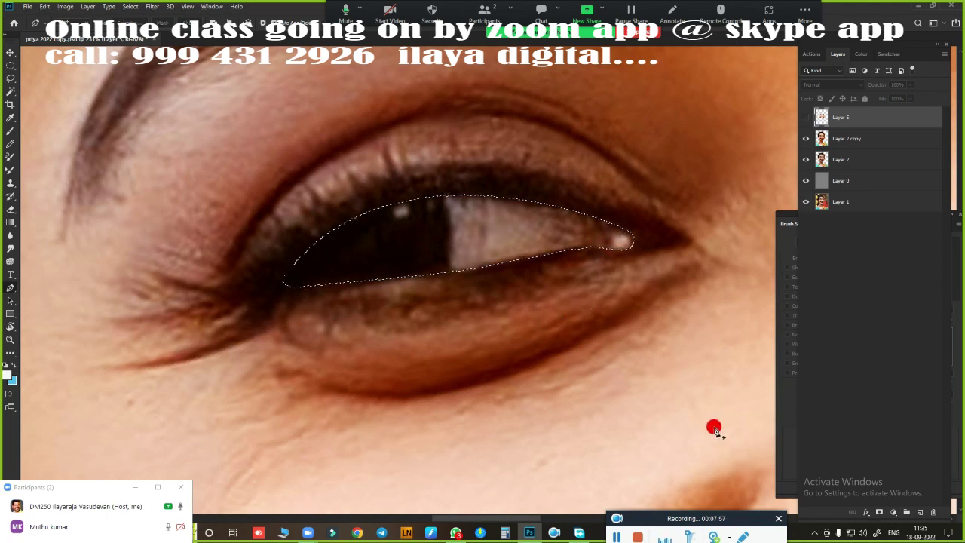
pyautogui.click(805, 117)
pyautogui.scroll(3, 527, 291)
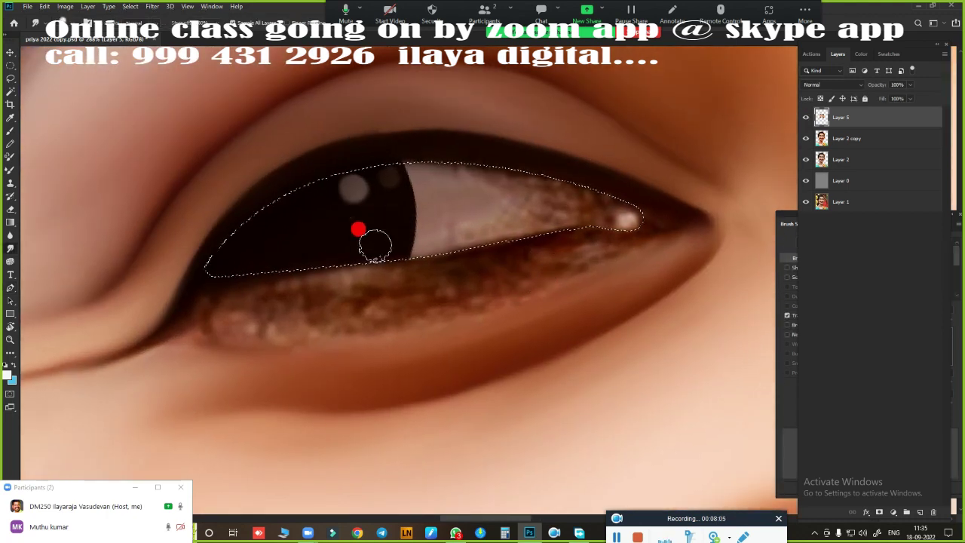
pyautogui.moveTo(408, 153)
pyautogui.mouseDown()
pyautogui.moveTo(439, 196)
pyautogui.moveTo(435, 222)
pyautogui.moveTo(407, 202)
pyautogui.moveTo(532, 231)
pyautogui.moveTo(544, 181)
pyautogui.moveTo(553, 188)
pyautogui.mouseUp()
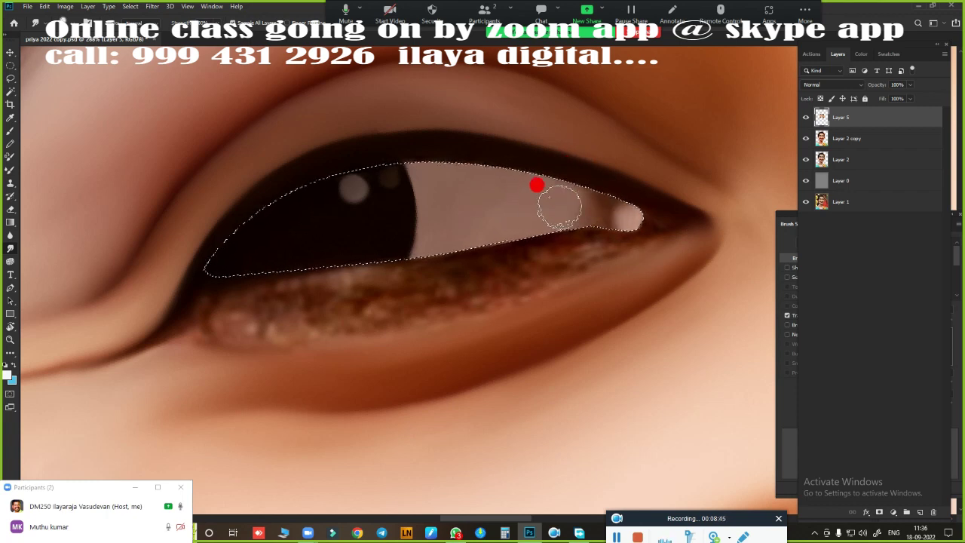
pyautogui.moveTo(523, 177)
pyautogui.mouseDown()
pyautogui.moveTo(635, 267)
pyautogui.moveTo(586, 242)
pyautogui.mouseUp()
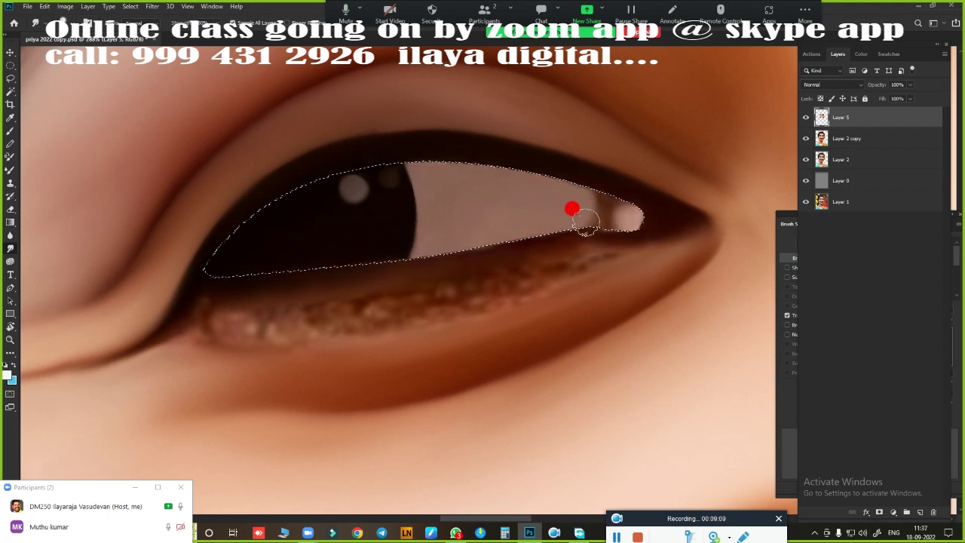
pyautogui.rightClick(505, 301)
# - With a 76 px soft brush, smudge the speckled lower eyelid smooth, then deselect
pyautogui.click(532, 429)
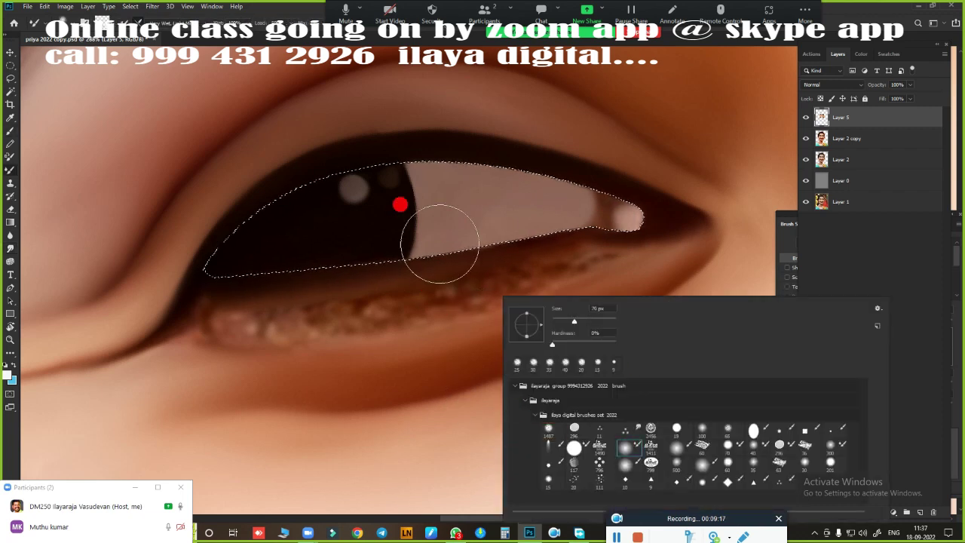
pyautogui.press('Return')
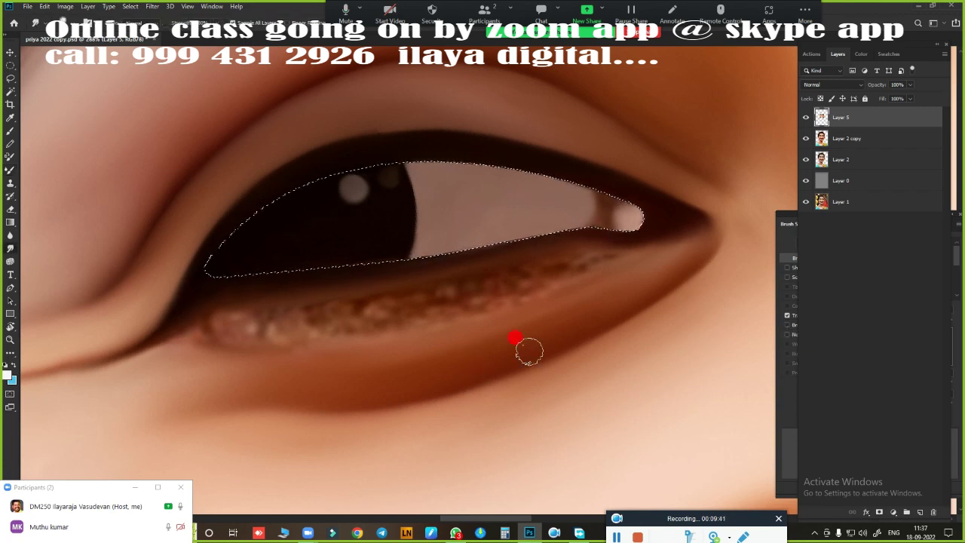
pyautogui.moveTo(237, 319); pyautogui.dragTo(390, 310)
pyautogui.moveTo(600, 263); pyautogui.dragTo(255, 329)
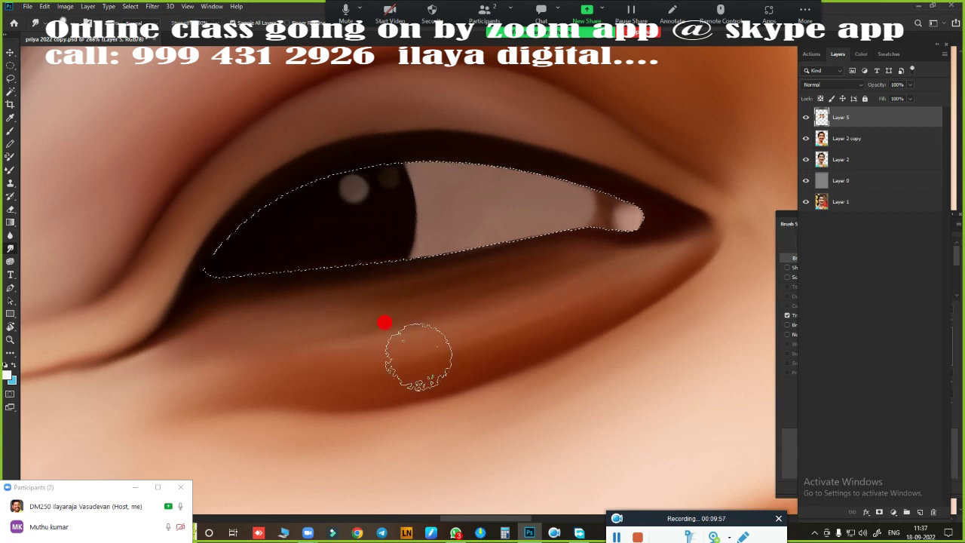
pyautogui.click(172, 356)
pyautogui.hotkey('ctrl', 'd')
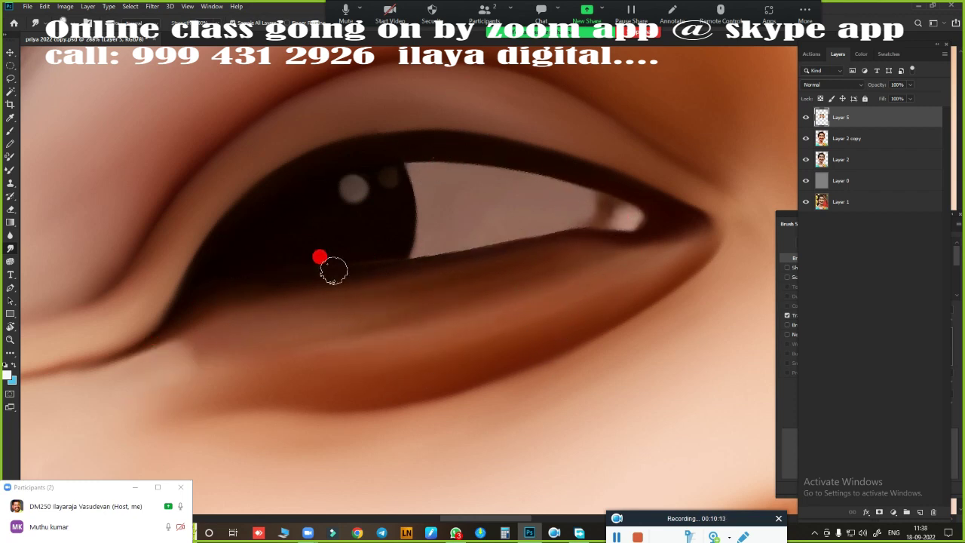
# - Smudge a soft highlight into the eye's inner corner and undo the stray grey spot
pyautogui.scroll(-6, 504, 327)
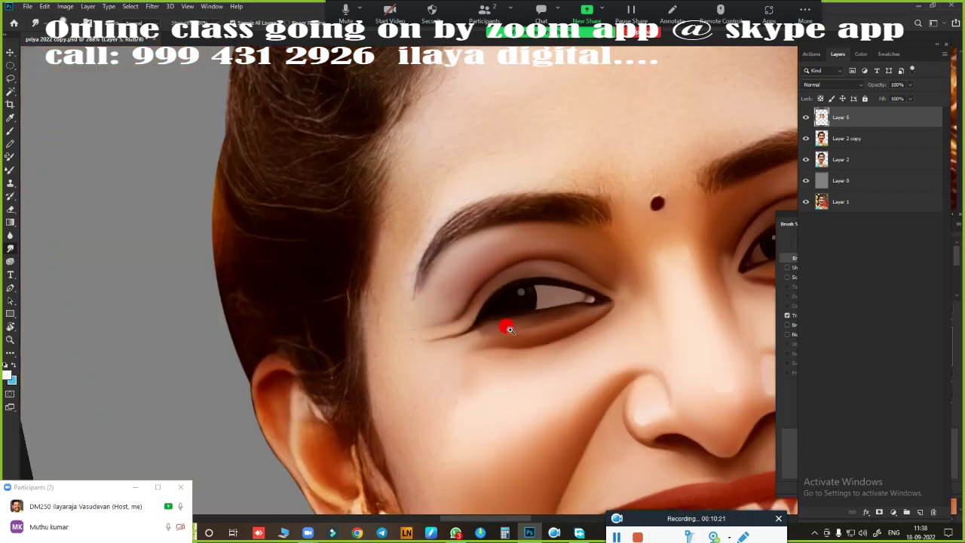
pyautogui.scroll(5, 431, 306)
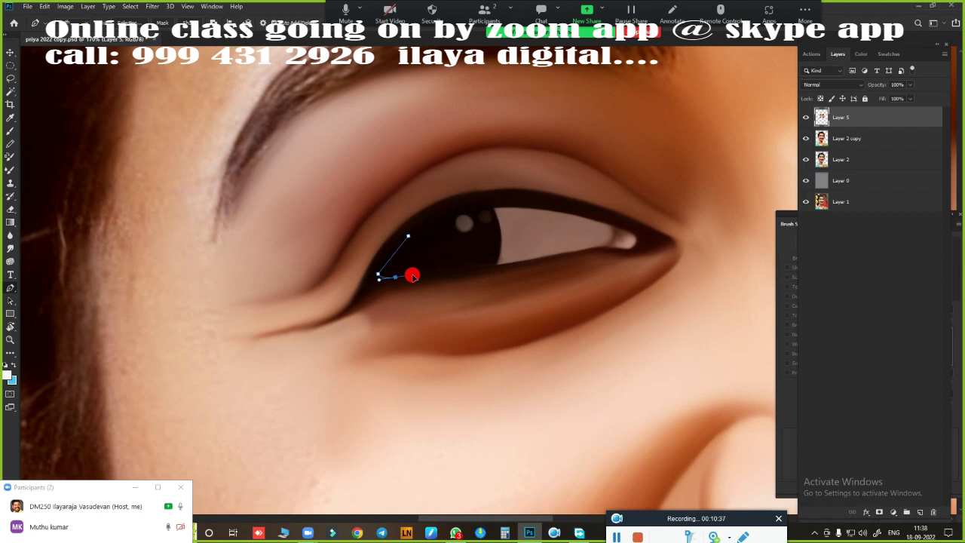
pyautogui.scroll(2, 399, 310)
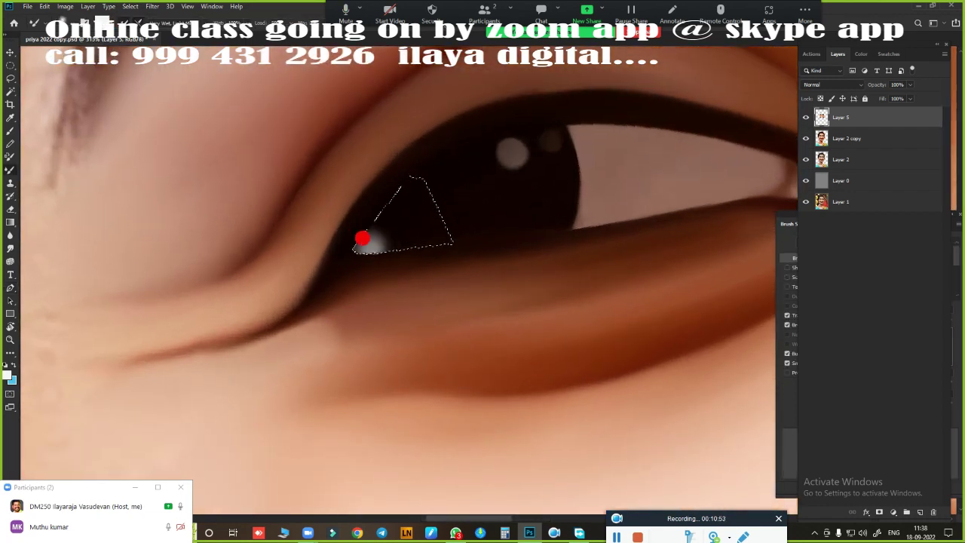
pyautogui.moveTo(410, 230); pyautogui.dragTo(391, 218)
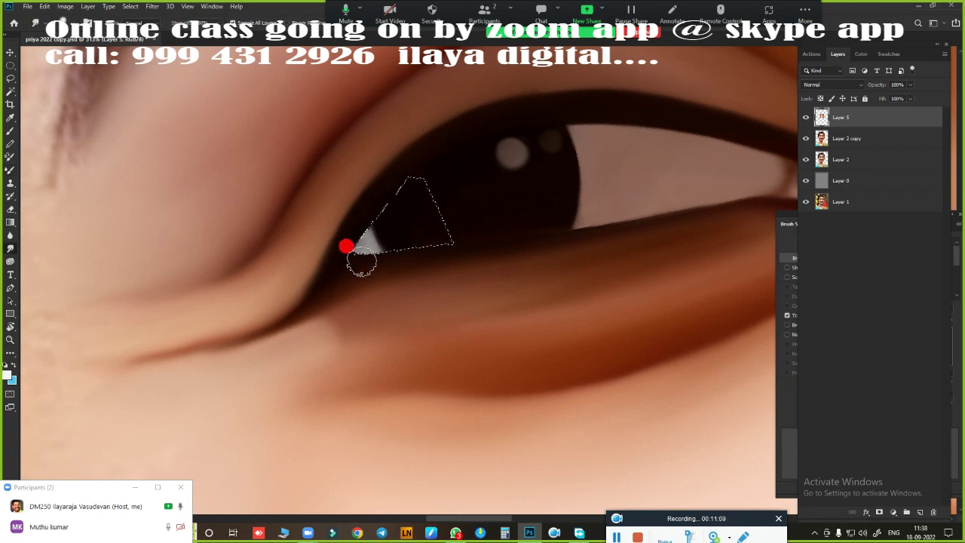
pyautogui.click(415, 218)
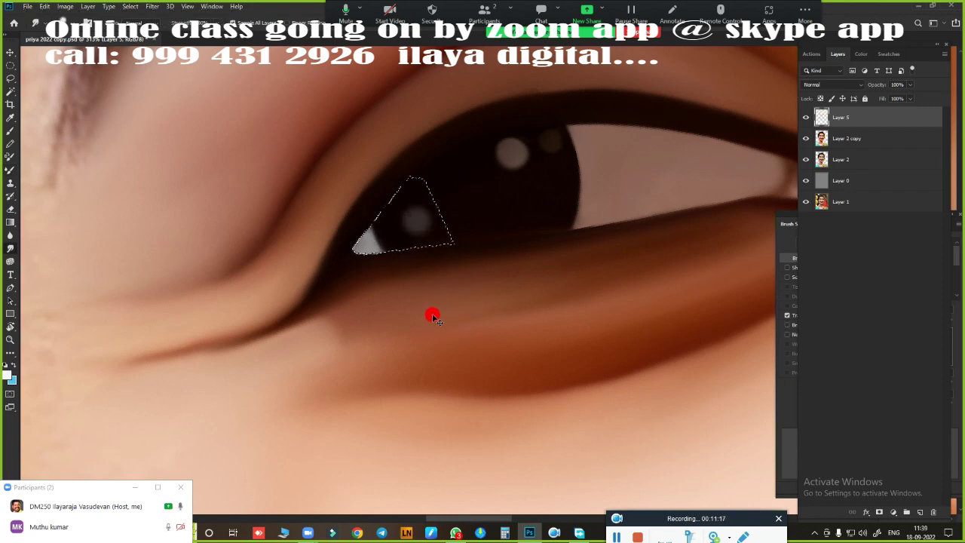
pyautogui.hotkey('ctrl', 'z')
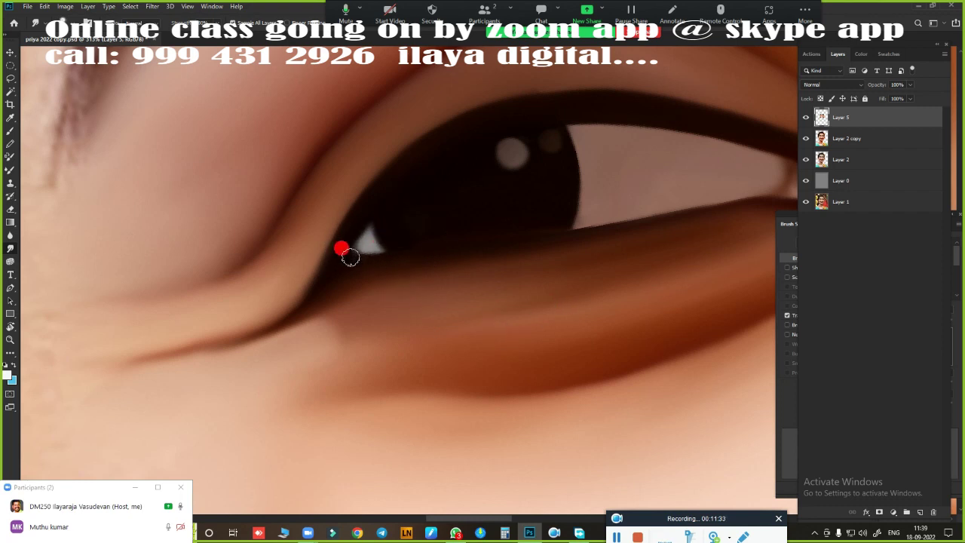
# - Smudge the forehead along the hairline and blend the eyebrow hair into soft strands
pyautogui.scroll(-5, 373, 221)
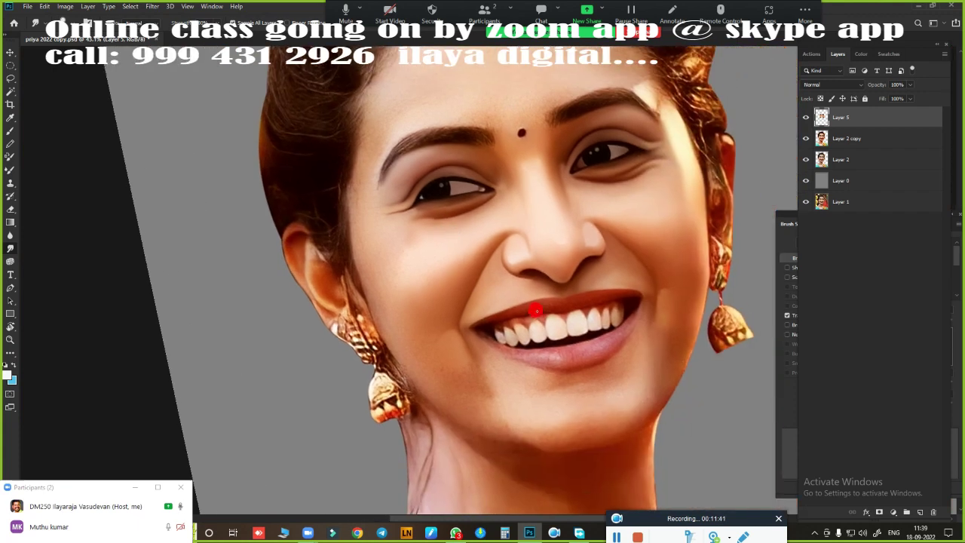
pyautogui.scroll(3, 407, 276)
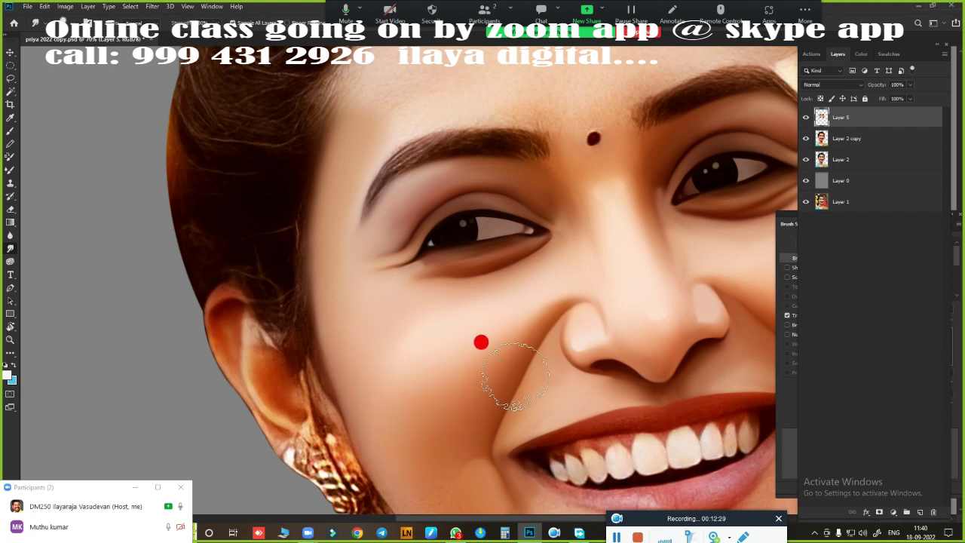
pyautogui.scroll(-5, 352, 327)
pyautogui.scroll(-5, 491, 394)
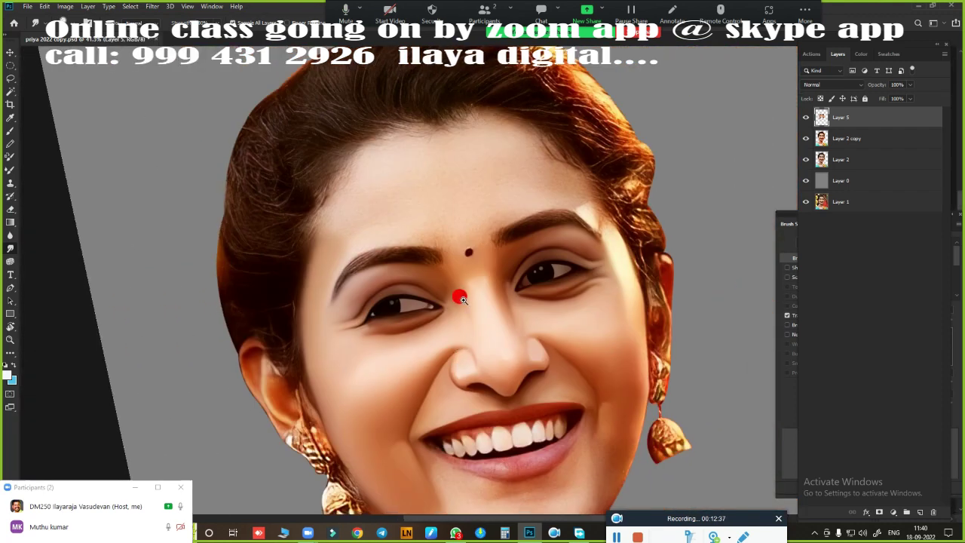
pyautogui.scroll(5, 460, 290)
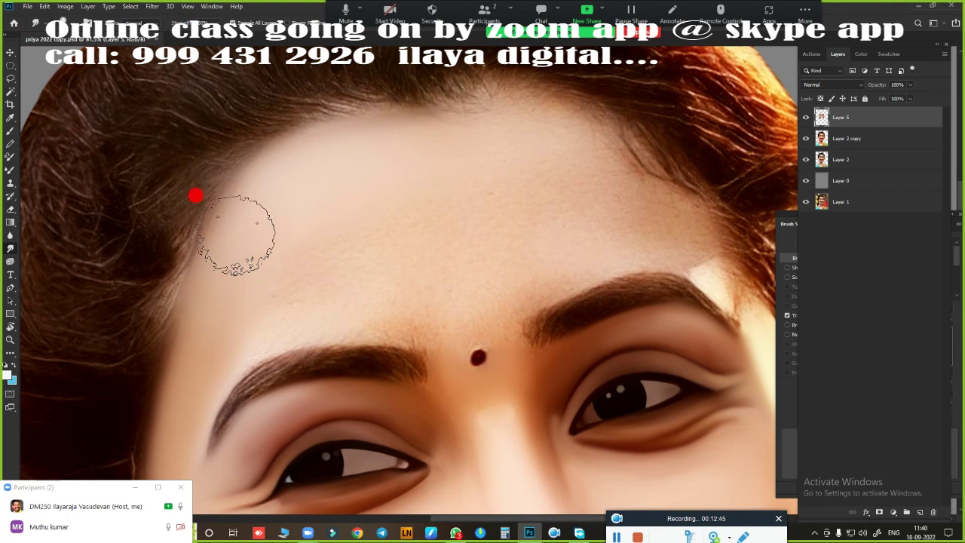
pyautogui.moveTo(376, 136); pyautogui.dragTo(485, 78)
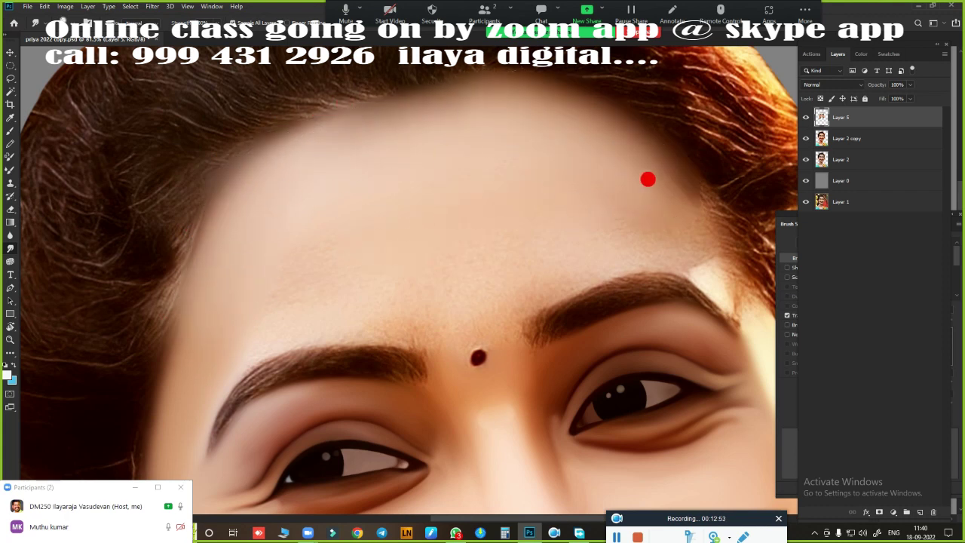
pyautogui.moveTo(662, 198); pyautogui.dragTo(554, 140)
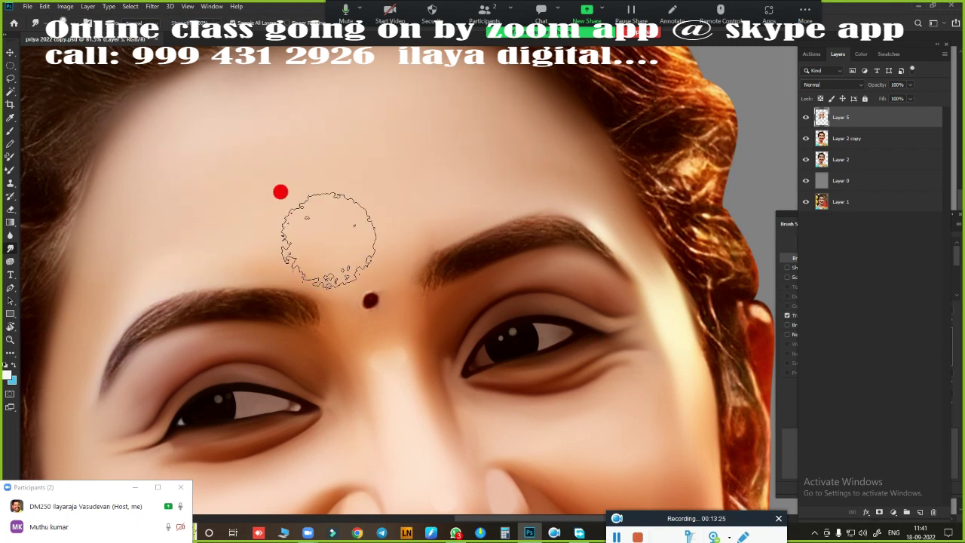
pyautogui.moveTo(397, 273); pyautogui.dragTo(427, 301)
pyautogui.keyDown('alt'); pyautogui.scroll(2, 554, 282); pyautogui.keyUp('alt')
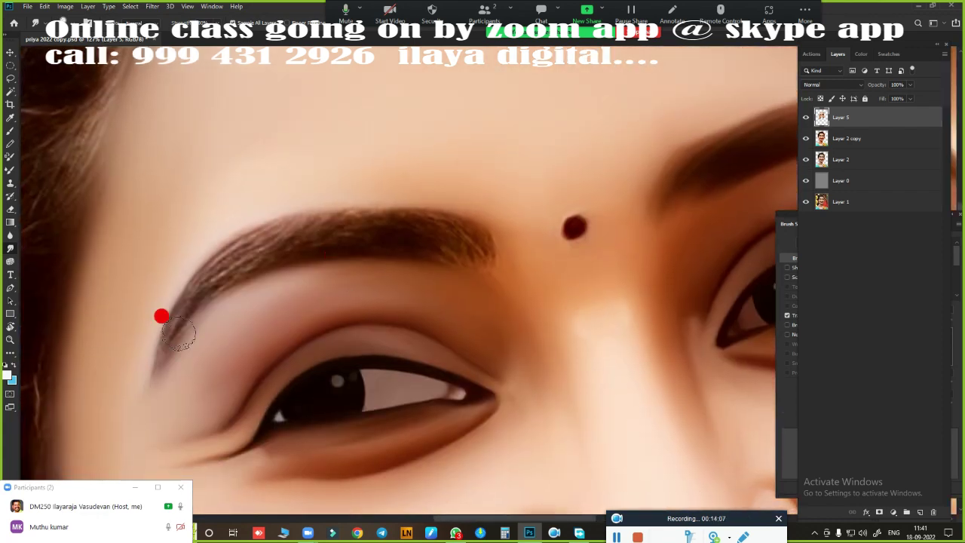
pyautogui.moveTo(178, 331)
pyautogui.mouseDown()
pyautogui.moveTo(185, 301)
pyautogui.moveTo(237, 266)
pyautogui.moveTo(398, 219)
pyautogui.moveTo(327, 228)
pyautogui.moveTo(446, 217)
pyautogui.moveTo(478, 269)
pyautogui.moveTo(383, 205)
pyautogui.mouseUp()
pyautogui.scroll(-5, 468, 221)
# - Smudge the teeth brighter and smoother, then even out the upper lip shading
pyautogui.scroll(2, 562, 294)
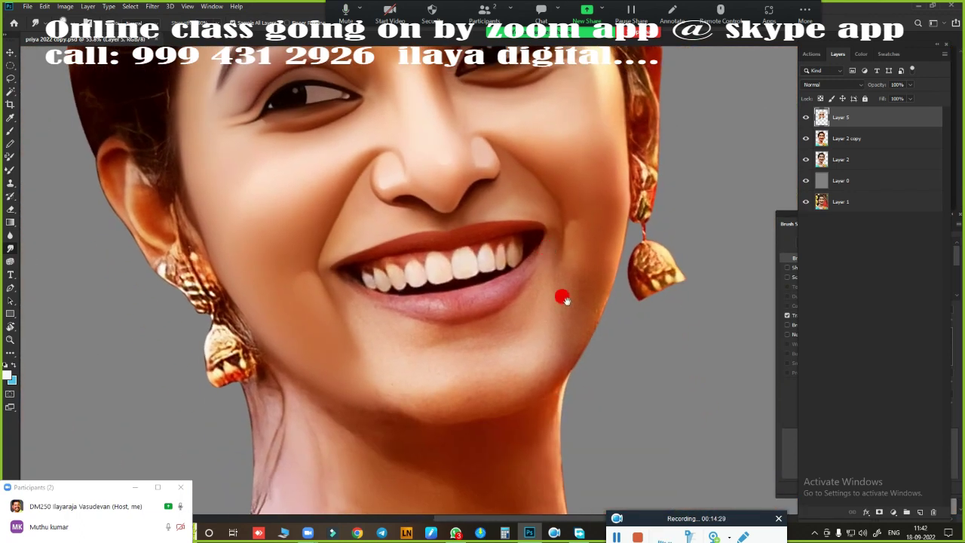
pyautogui.scroll(3, 512, 365)
pyautogui.scroll(2, 513, 365)
pyautogui.scroll(2, 528, 338)
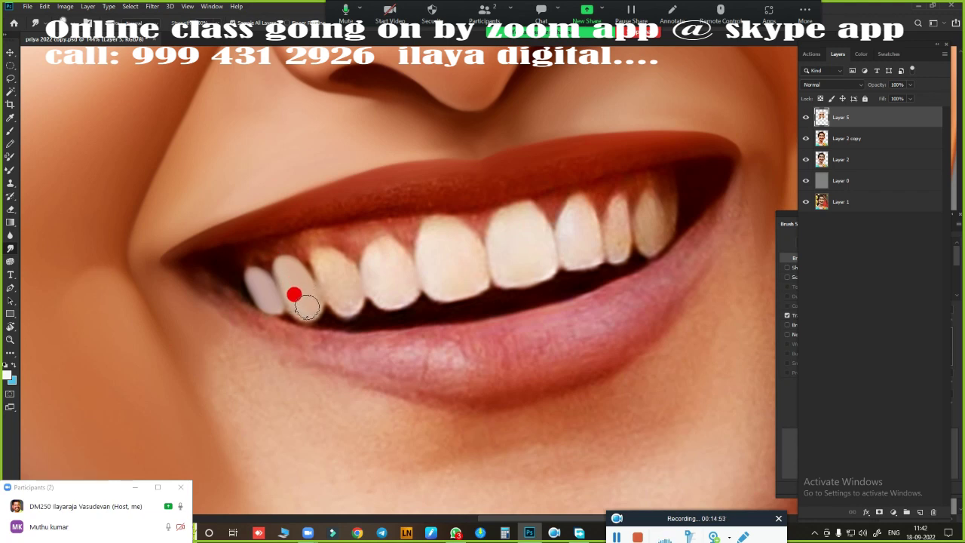
pyautogui.moveTo(307, 306)
pyautogui.mouseDown()
pyautogui.moveTo(329, 266)
pyautogui.moveTo(341, 296)
pyautogui.moveTo(339, 286)
pyautogui.moveTo(391, 274)
pyautogui.moveTo(380, 251)
pyautogui.moveTo(383, 288)
pyautogui.moveTo(400, 284)
pyautogui.moveTo(340, 291)
pyautogui.moveTo(463, 260)
pyautogui.moveTo(435, 252)
pyautogui.moveTo(452, 269)
pyautogui.moveTo(441, 232)
pyautogui.moveTo(461, 246)
pyautogui.moveTo(445, 279)
pyautogui.moveTo(523, 226)
pyautogui.moveTo(510, 263)
pyautogui.moveTo(588, 238)
pyautogui.moveTo(575, 215)
pyautogui.moveTo(577, 224)
pyautogui.moveTo(628, 219)
pyautogui.moveTo(616, 213)
pyautogui.moveTo(637, 185)
pyautogui.moveTo(650, 198)
pyautogui.moveTo(650, 189)
pyautogui.moveTo(645, 228)
pyautogui.mouseUp()
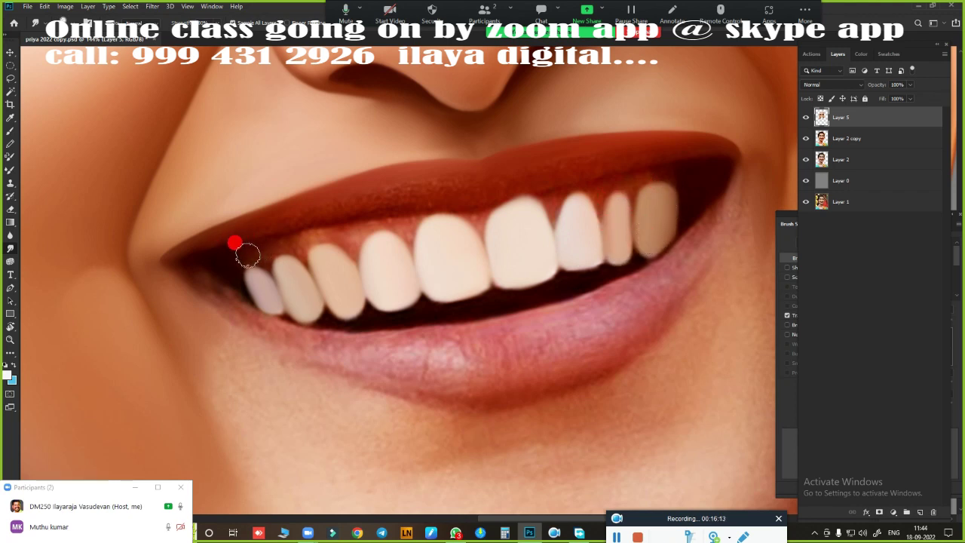
pyautogui.moveTo(247, 256); pyautogui.dragTo(266, 260)
pyautogui.moveTo(346, 235); pyautogui.dragTo(346, 236)
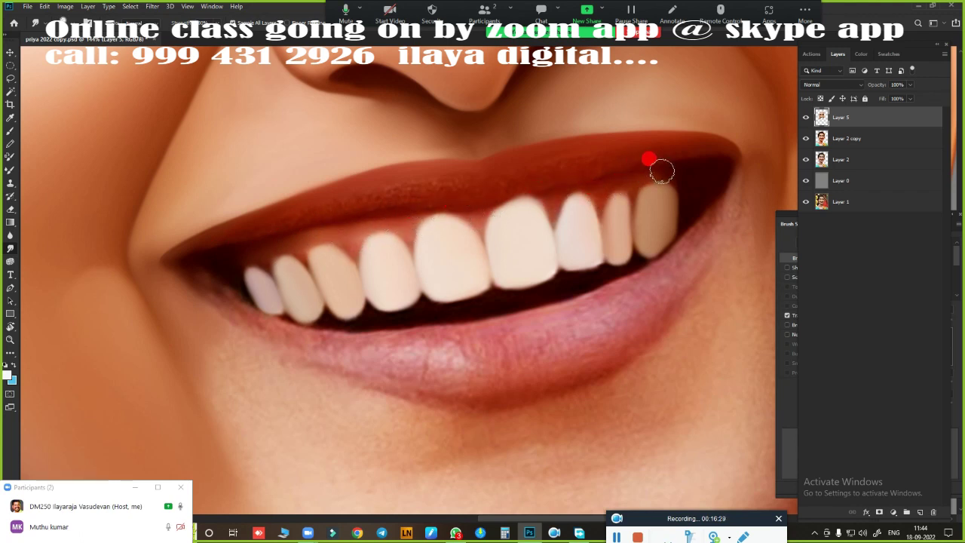
pyautogui.moveTo(390, 260)
pyautogui.mouseDown()
pyautogui.moveTo(444, 250)
pyautogui.moveTo(518, 182)
pyautogui.mouseUp()
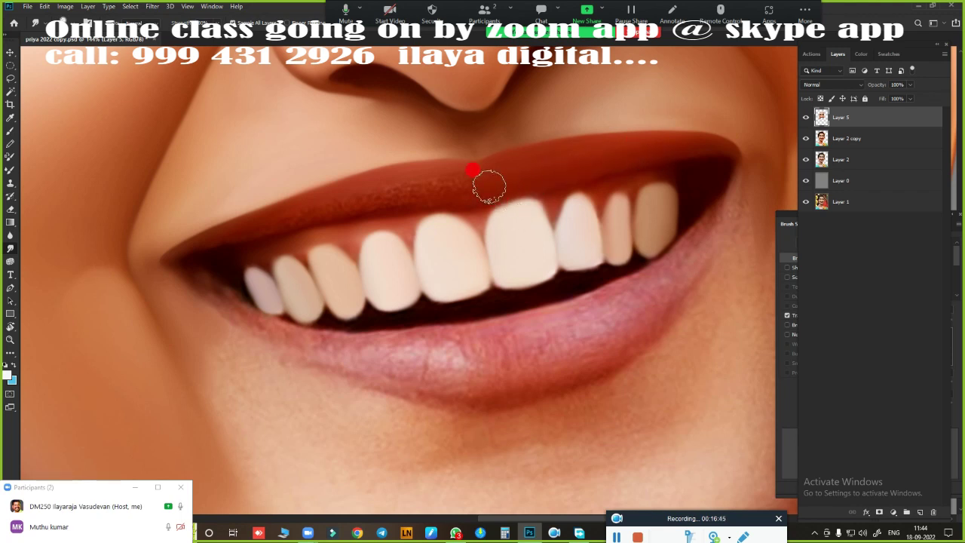
pyautogui.moveTo(300, 223)
pyautogui.mouseDown()
pyautogui.moveTo(477, 185)
pyautogui.moveTo(622, 349)
pyautogui.mouseUp()
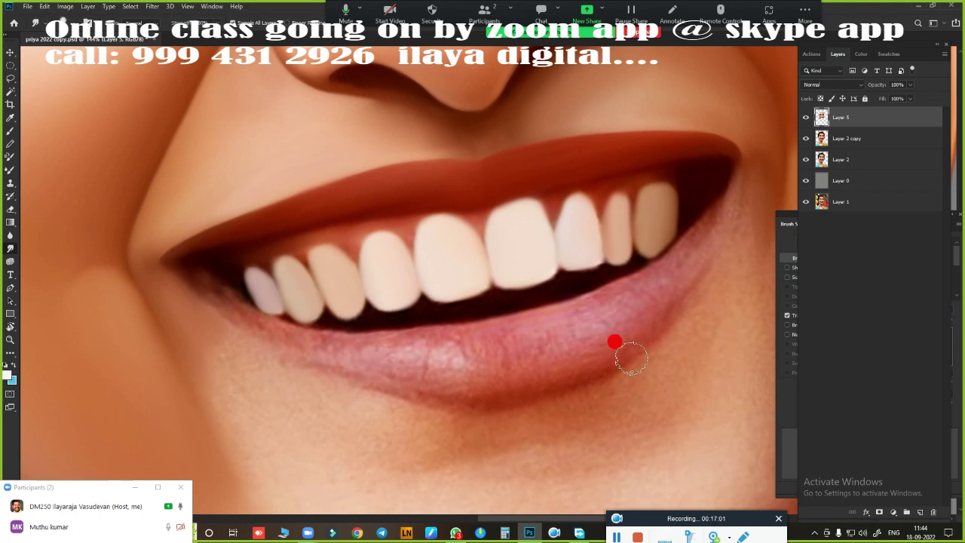
pyautogui.scroll(-3, 622, 349)
pyautogui.scroll(3, 504, 251)
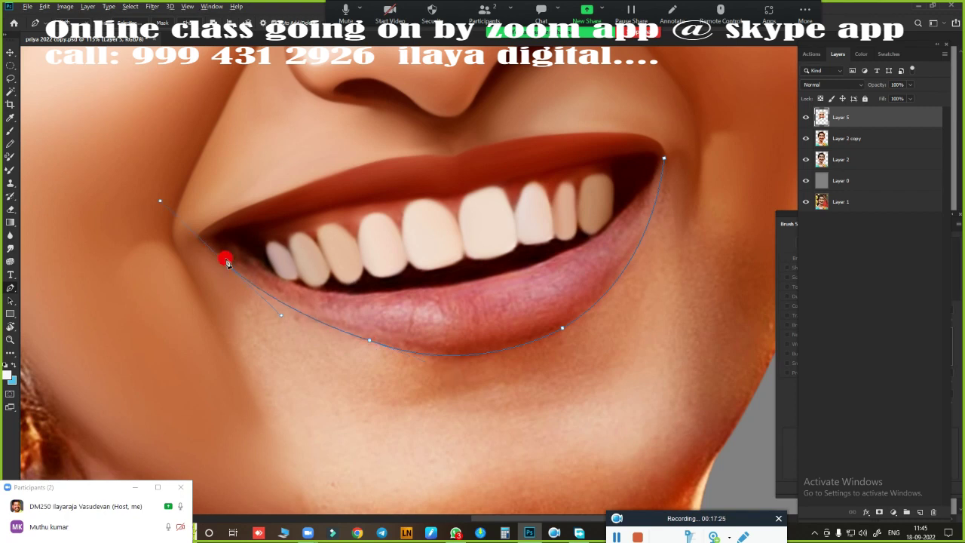
# - Close the lip path, load it as a selection, and hide the side panels
pyautogui.click(202, 235)
pyautogui.hotkey('ctrl', 'Return')
pyautogui.press('super')
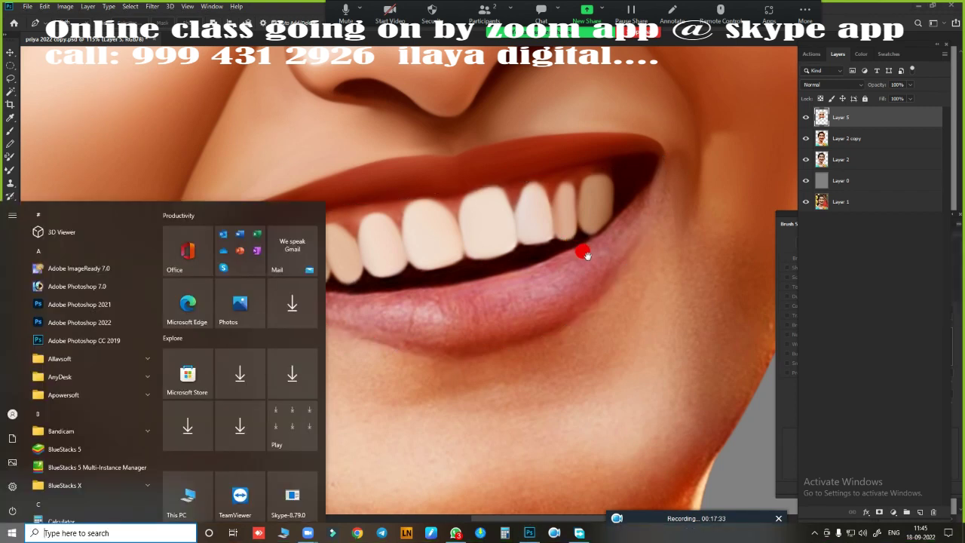
pyautogui.press('super')
pyautogui.hotkey('ctrl', 'Return')
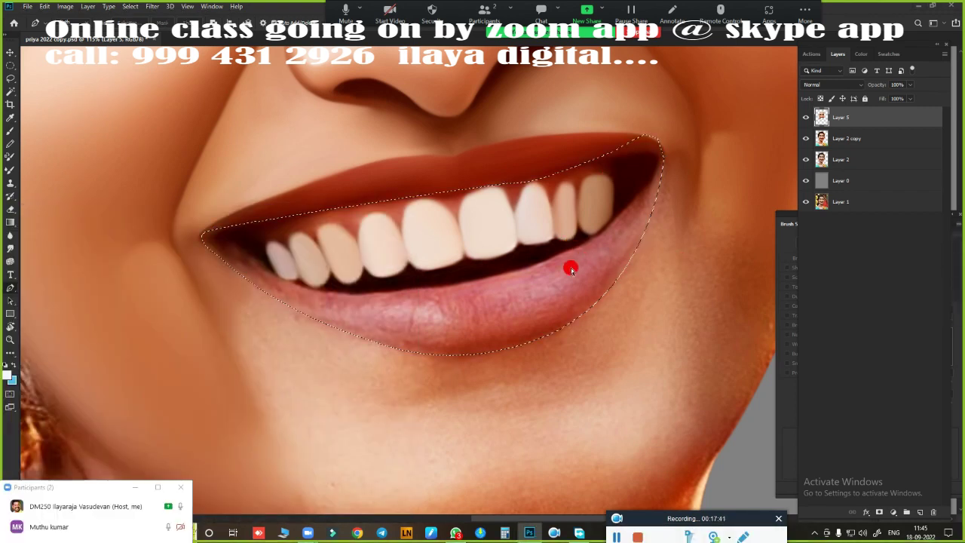
pyautogui.scroll(2, 570, 269)
pyautogui.hotkey('shift', 'Tab')
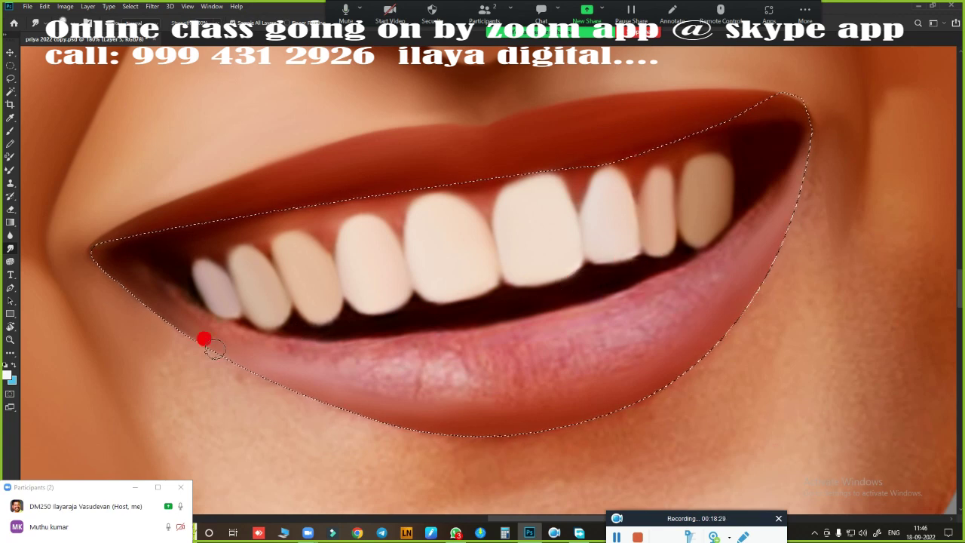
# - Smudge the lower lip's shading and blotchy patches into an even pink surface
pyautogui.moveTo(150, 293); pyautogui.dragTo(390, 357)
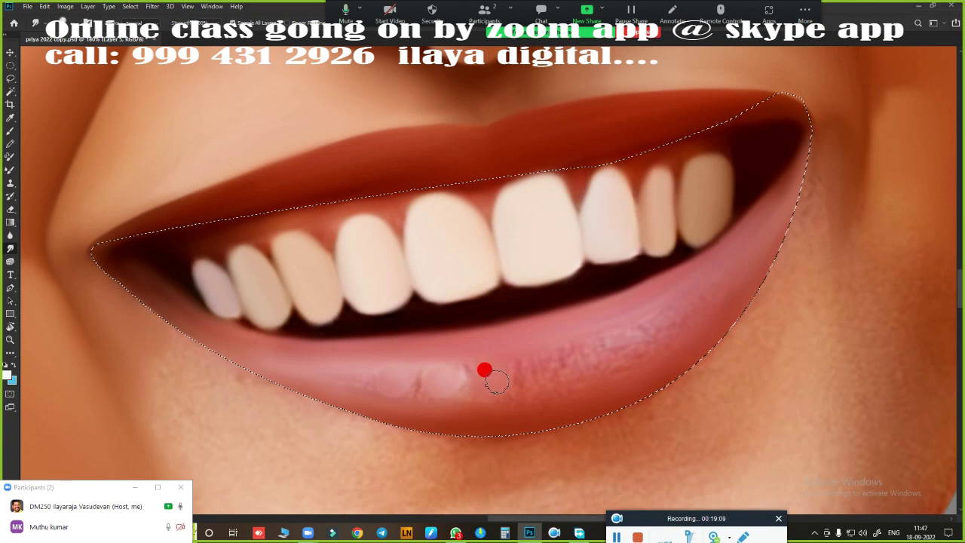
pyautogui.moveTo(663, 316); pyautogui.dragTo(315, 382)
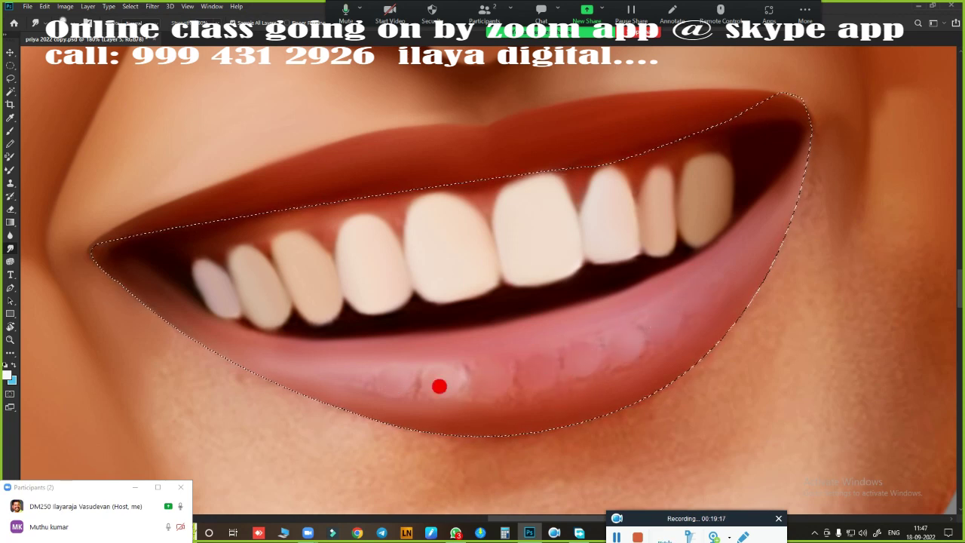
pyautogui.moveTo(654, 348)
pyautogui.mouseDown()
pyautogui.moveTo(517, 394)
pyautogui.moveTo(642, 301)
pyautogui.moveTo(464, 379)
pyautogui.moveTo(628, 345)
pyautogui.moveTo(538, 366)
pyautogui.moveTo(389, 379)
pyautogui.moveTo(682, 301)
pyautogui.mouseUp()
pyautogui.scroll(-5, 595, 362)
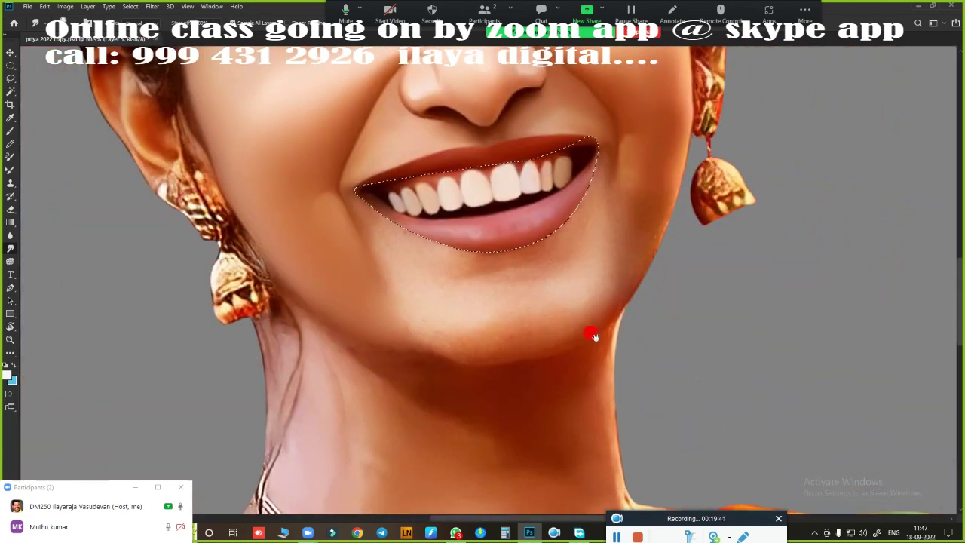
pyautogui.scroll(2, 595, 333)
pyautogui.scroll(2, 554, 286)
# - Centre the lips and chin, enlarge the smudge brush, and drop the lip selection
pyautogui.moveTo(422, 348); pyautogui.dragTo(372, 341)
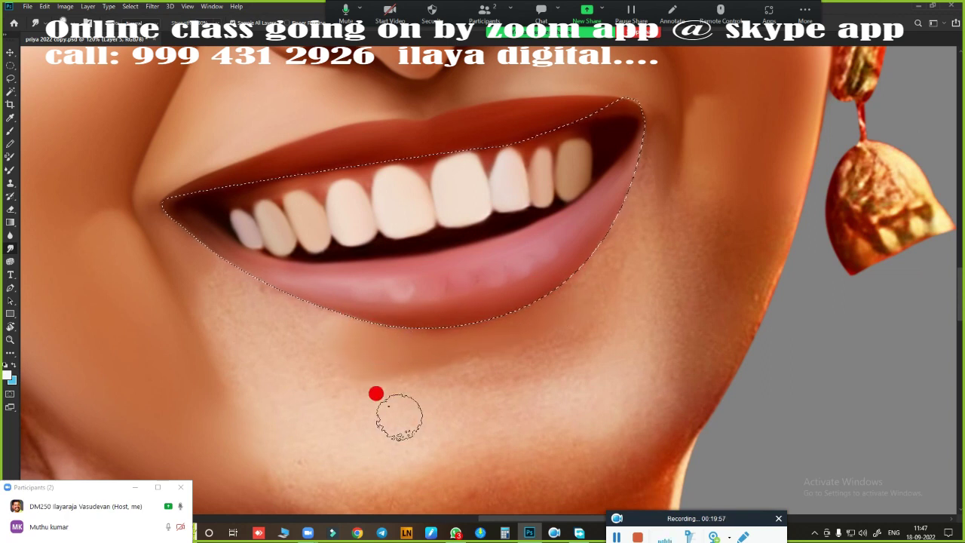
pyautogui.press(']')
pyautogui.press(']')
pyautogui.press(']')
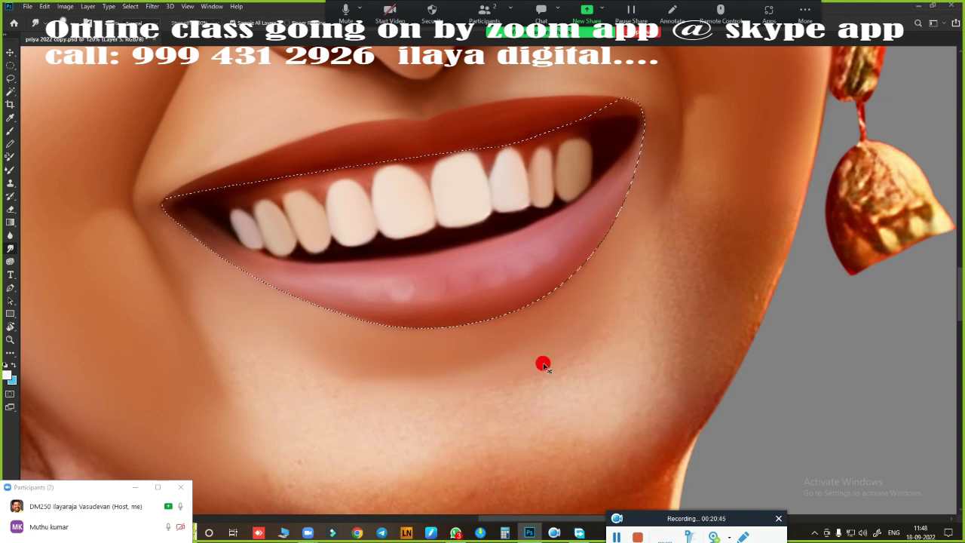
pyautogui.hotkey('ctrl', 'd')
pyautogui.keyDown('alt'); pyautogui.scroll(2, 546, 366); pyautogui.keyUp('alt')
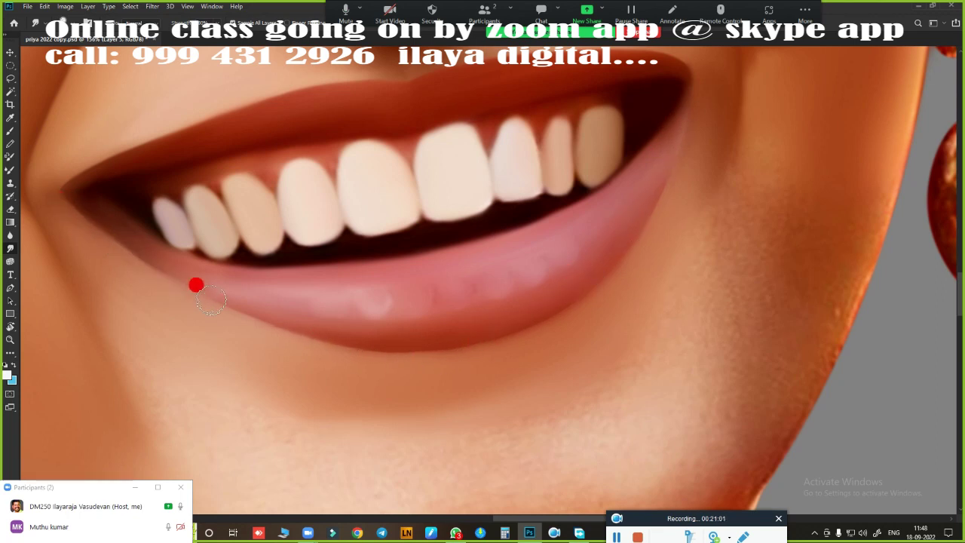
pyautogui.keyDown('alt'); pyautogui.scroll(-3, 606, 241); pyautogui.keyUp('alt')
pyautogui.keyDown('alt'); pyautogui.scroll(2, 534, 303); pyautogui.keyUp('alt')
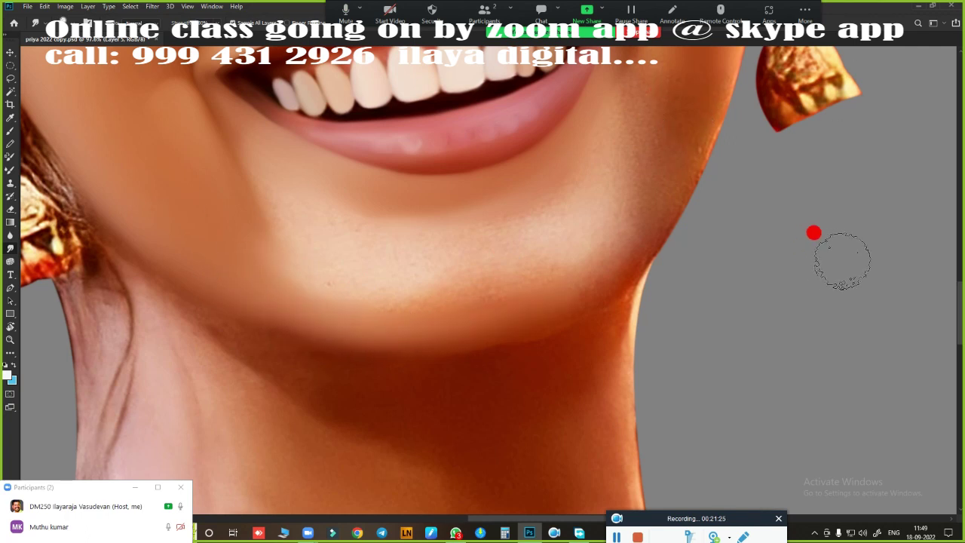
# - Load the figure outline as a selection and smudge the jawline and cheek shading
pyautogui.press('F7')
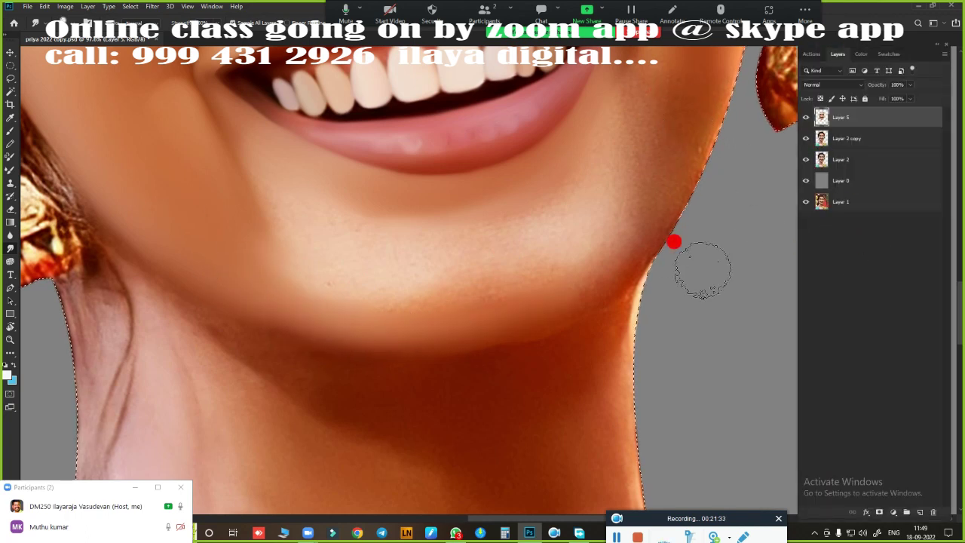
pyautogui.scroll(3, 673, 241)
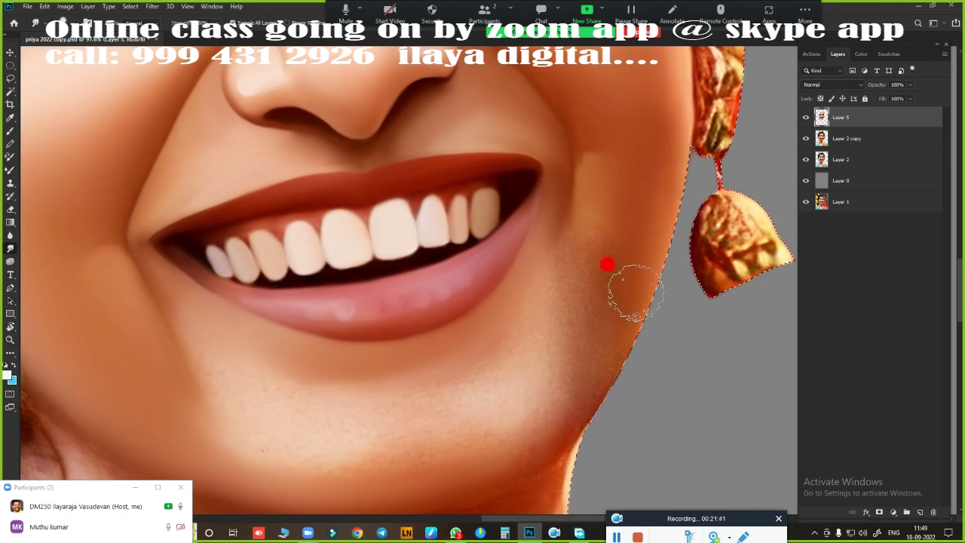
pyautogui.scroll(-3, 639, 309)
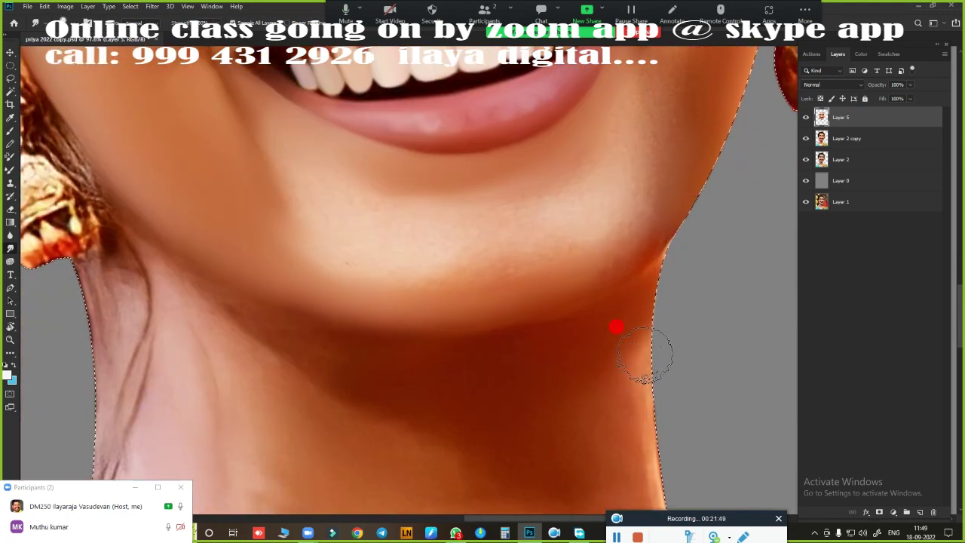
pyautogui.moveTo(645, 354)
pyautogui.mouseDown()
pyautogui.moveTo(326, 287)
pyautogui.moveTo(251, 232)
pyautogui.moveTo(420, 284)
pyautogui.moveTo(276, 142)
pyautogui.moveTo(323, 198)
pyautogui.moveTo(484, 217)
pyautogui.moveTo(620, 155)
pyautogui.moveTo(564, 178)
pyautogui.moveTo(314, 173)
pyautogui.moveTo(357, 236)
pyautogui.mouseUp()
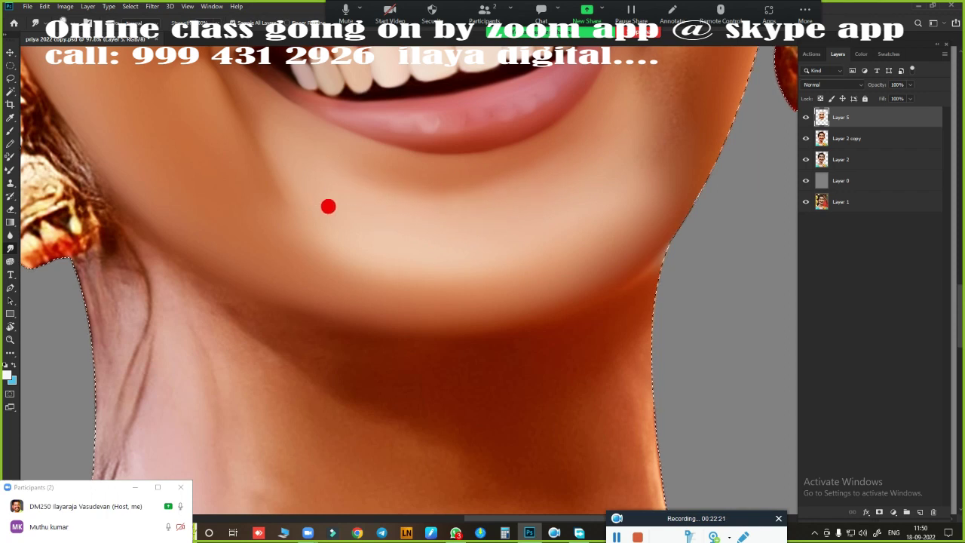
pyautogui.scroll(5, 633, 134)
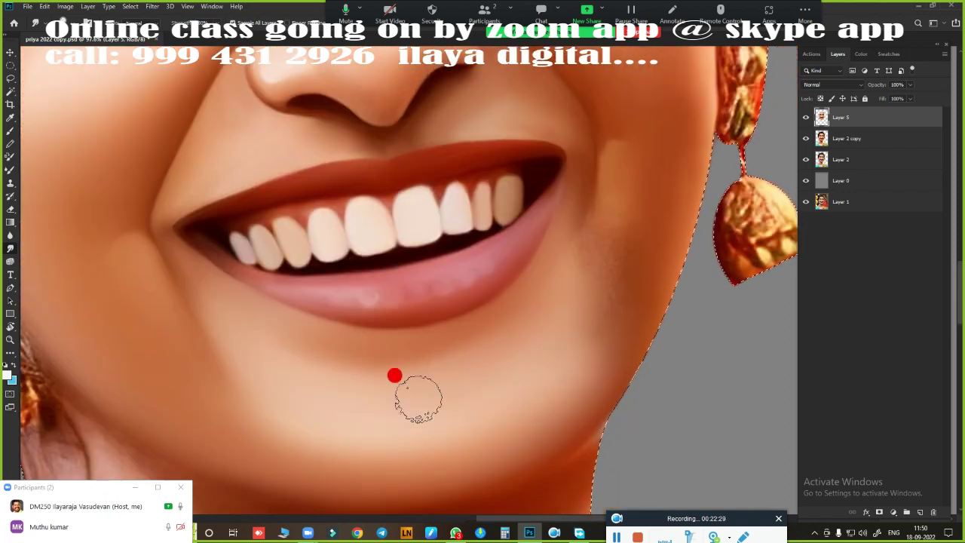
pyautogui.moveTo(417, 398)
pyautogui.mouseDown()
pyautogui.moveTo(414, 351)
pyautogui.moveTo(620, 168)
pyautogui.moveTo(577, 282)
pyautogui.moveTo(626, 277)
pyautogui.moveTo(592, 146)
pyautogui.moveTo(429, 327)
pyautogui.moveTo(613, 161)
pyautogui.moveTo(673, 164)
pyautogui.mouseUp()
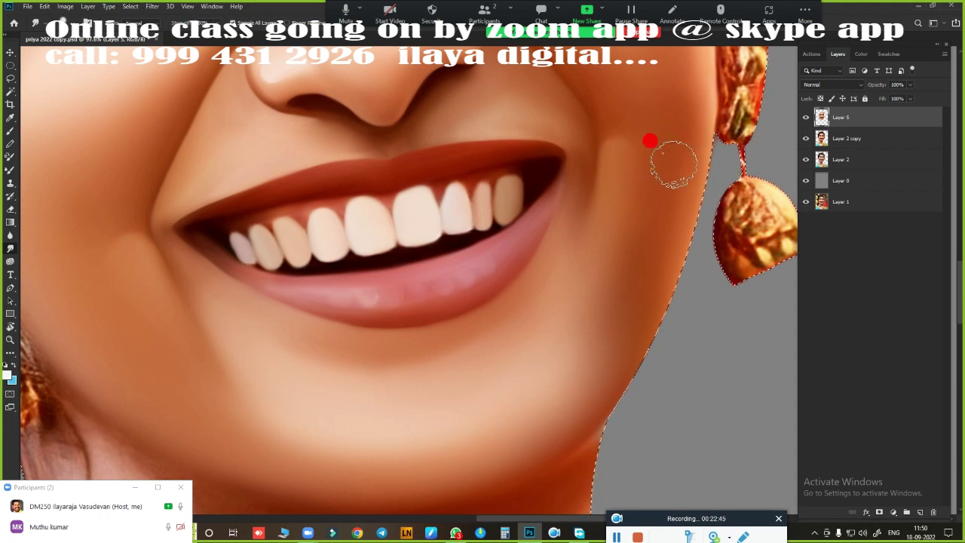
# - Smudge the edge of the neck smooth
pyautogui.scroll(-3, 596, 304)
pyautogui.scroll(3, 472, 280)
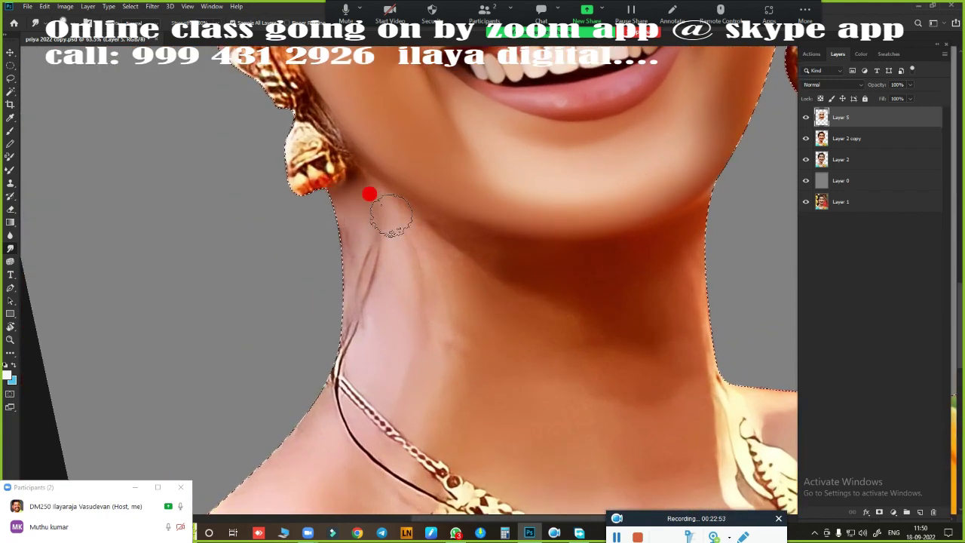
pyautogui.moveTo(390, 216)
pyautogui.mouseDown()
pyautogui.moveTo(340, 237)
pyautogui.moveTo(340, 349)
pyautogui.moveTo(341, 235)
pyautogui.mouseUp()
pyautogui.scroll(-3, 346, 343)
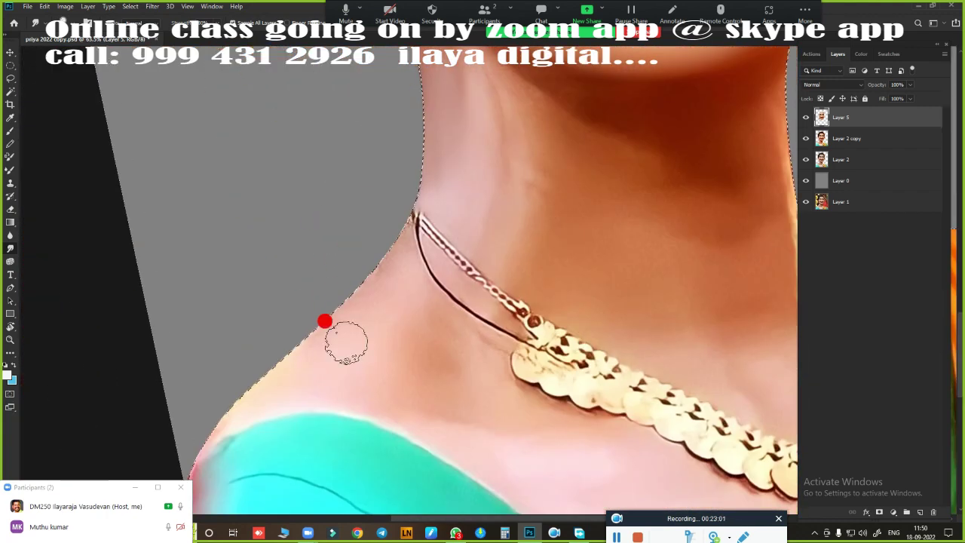
pyautogui.scroll(-3, 301, 324)
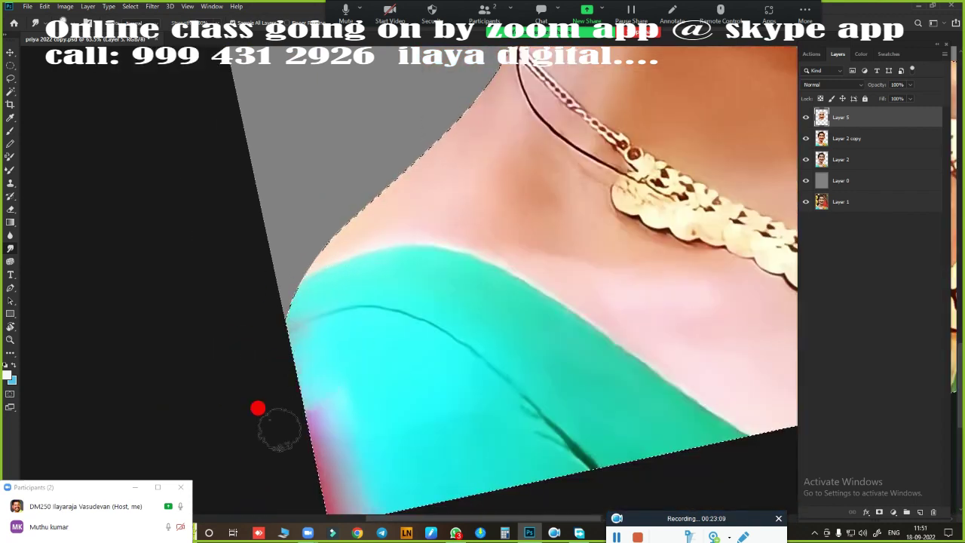
pyautogui.scroll(-3, 254, 330)
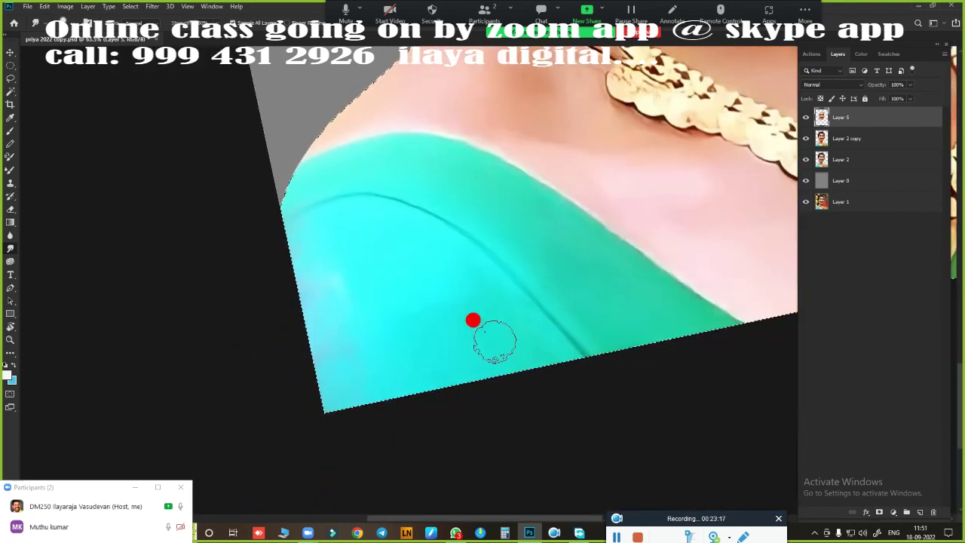
# - Smudge out the light patches on the green blouse near the shoulder
pyautogui.moveTo(618, 298); pyautogui.dragTo(581, 294)
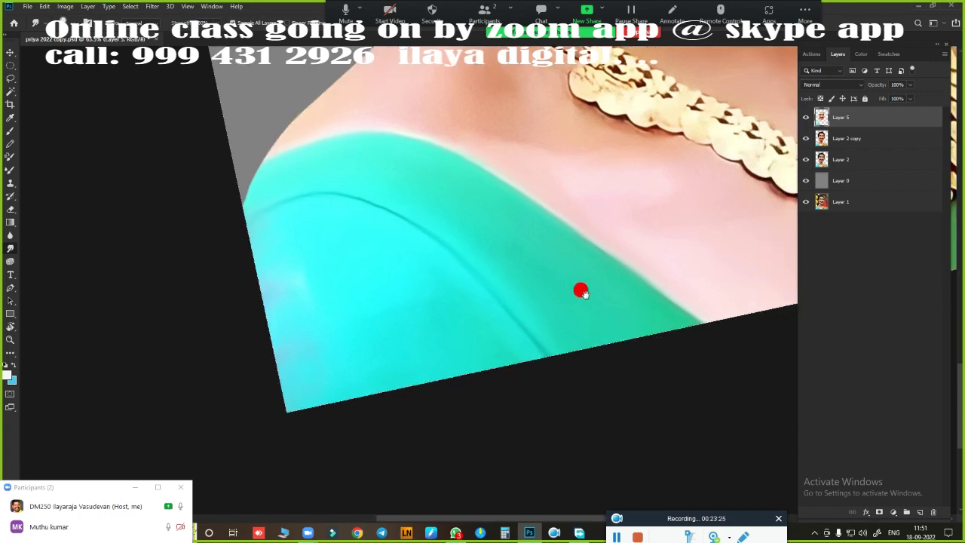
pyautogui.scroll(5, 581, 294)
pyautogui.scroll(3, 527, 241)
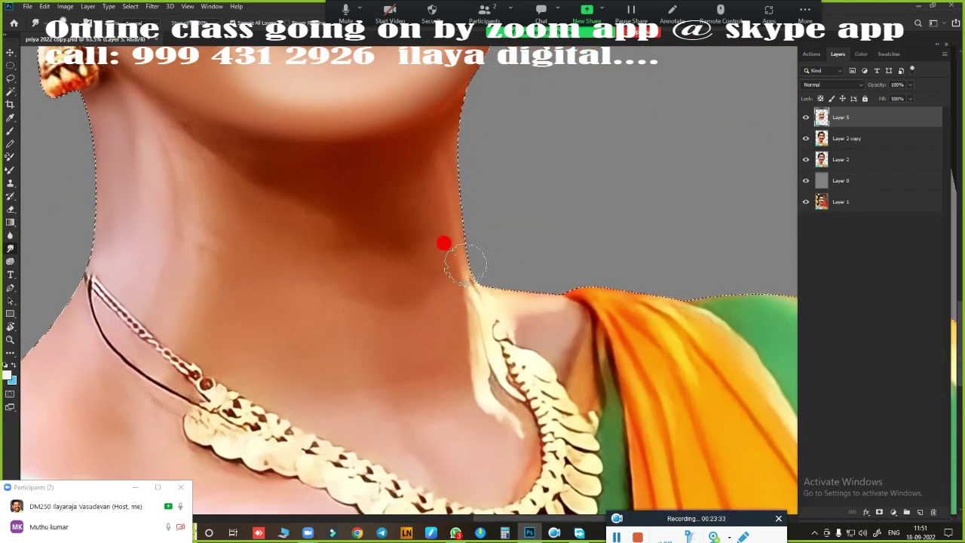
pyautogui.scroll(-3, 642, 264)
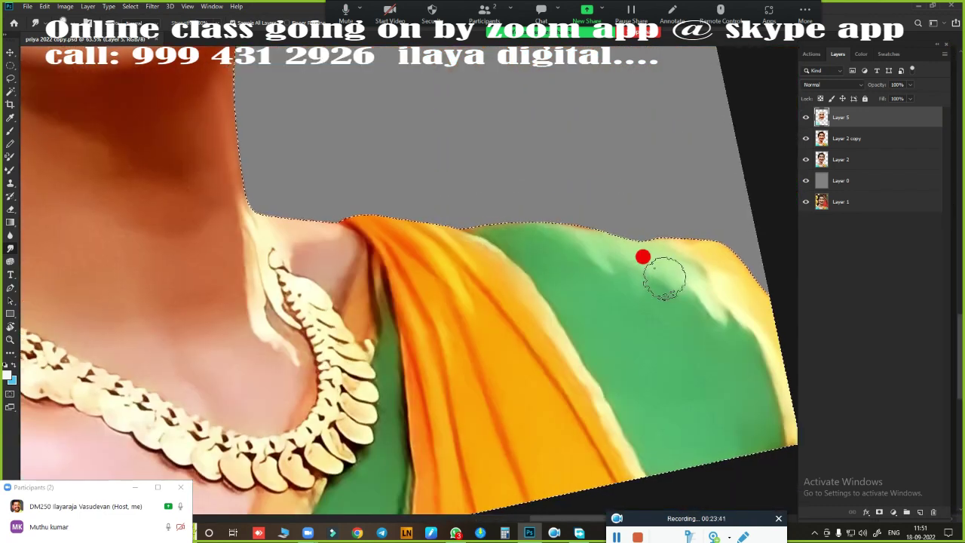
pyautogui.moveTo(711, 291); pyautogui.dragTo(557, 253)
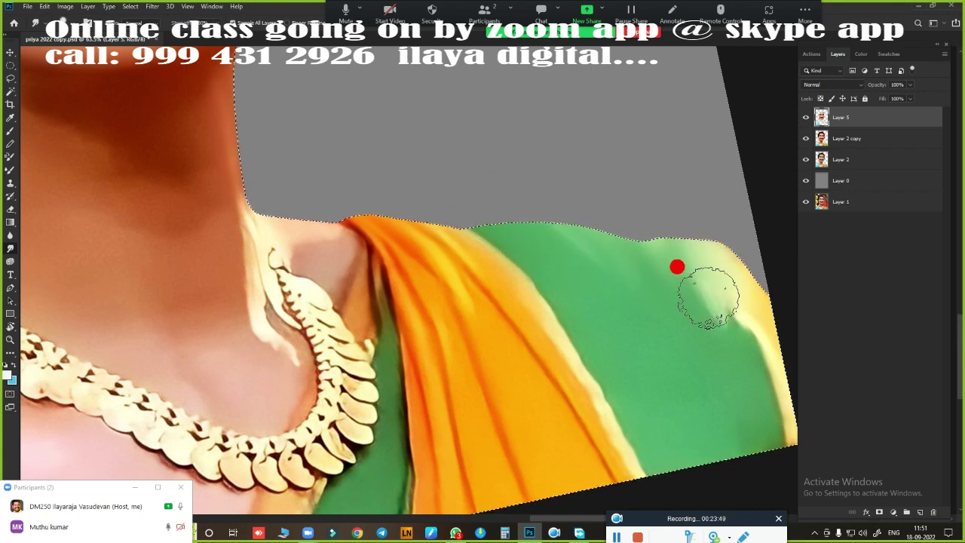
pyautogui.scroll(3, 803, 270)
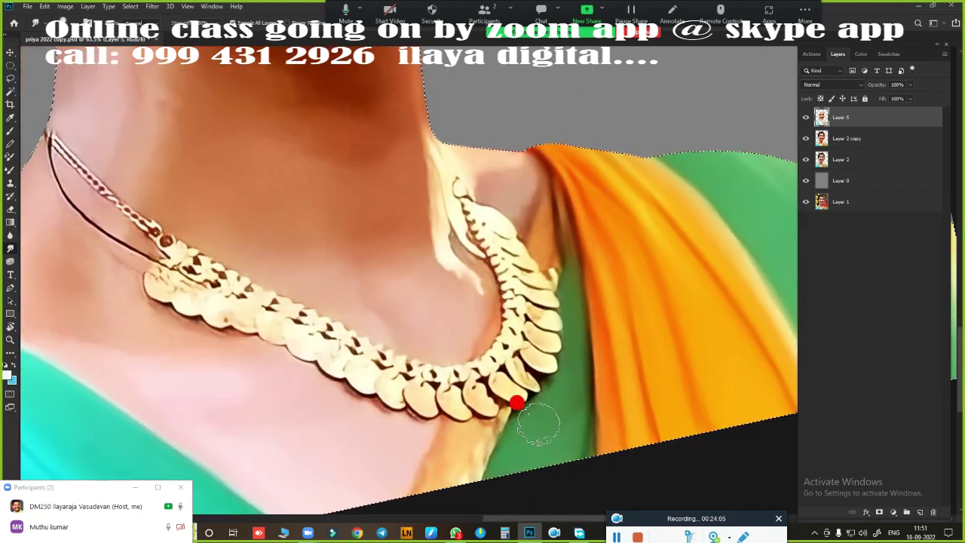
pyautogui.moveTo(517, 403); pyautogui.dragTo(501, 333)
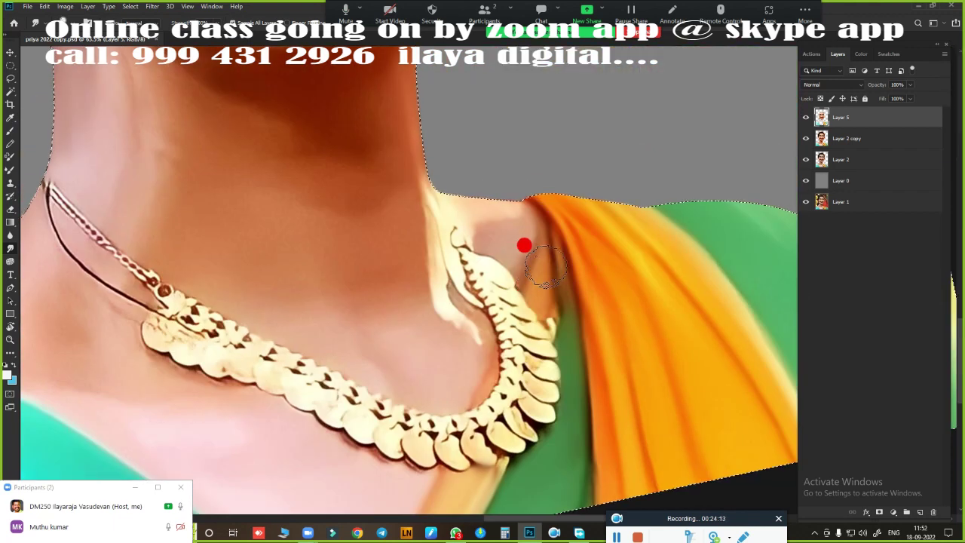
pyautogui.scroll(-3, 509, 234)
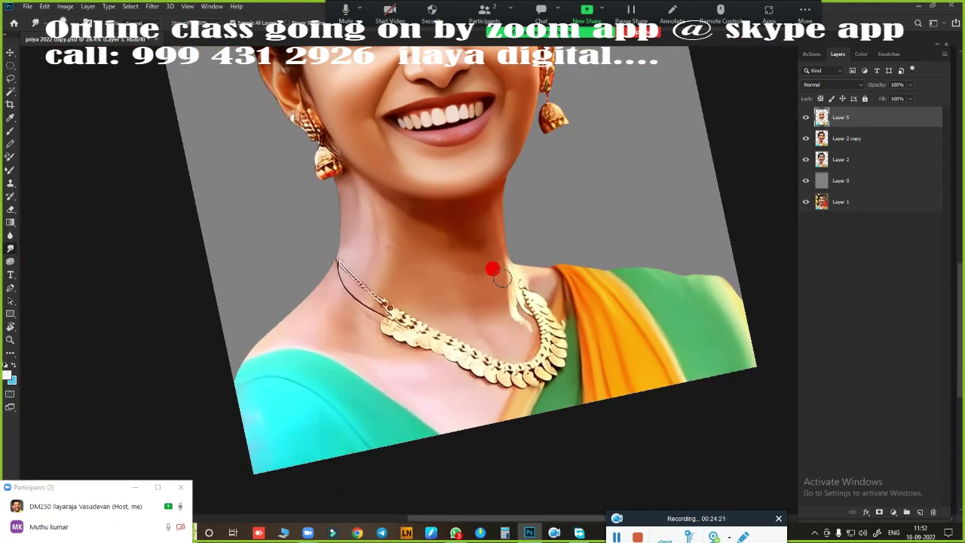
pyautogui.scroll(3, 319, 223)
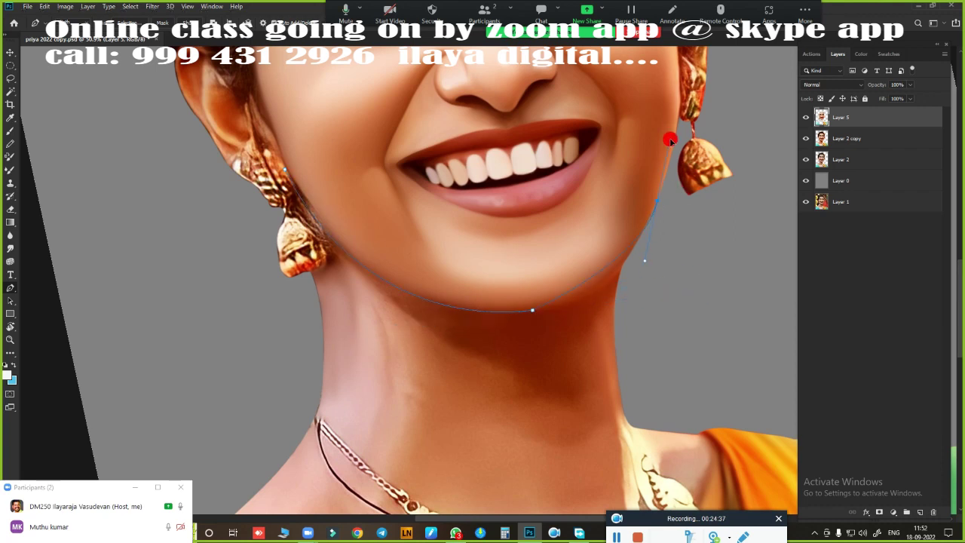
# - Turn the closed pen path around the chin into an active selection
pyautogui.press('w')
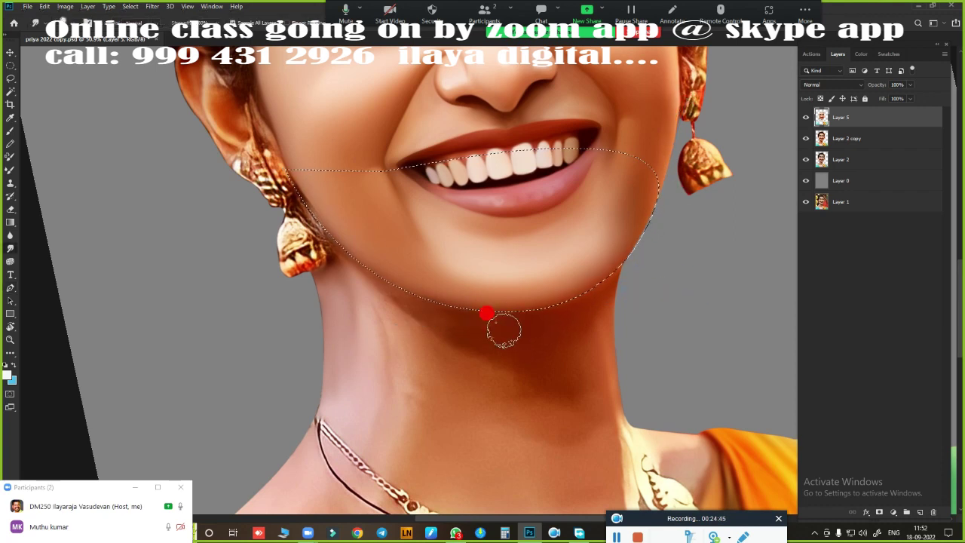
pyautogui.hotkey('ctrl', 'Return')
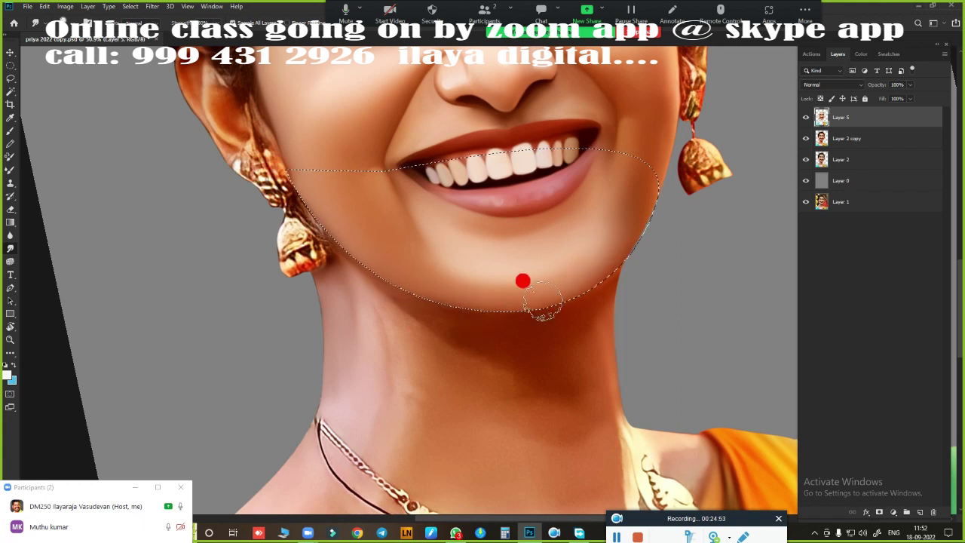
pyautogui.scroll(2, 575, 258)
pyautogui.scroll(1, 279, 145)
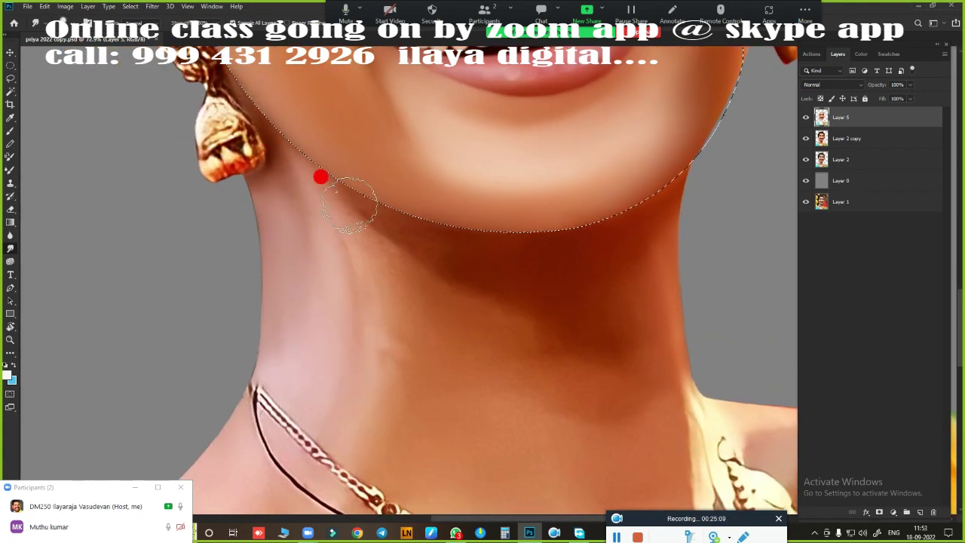
pyautogui.scroll(-3, 577, 256)
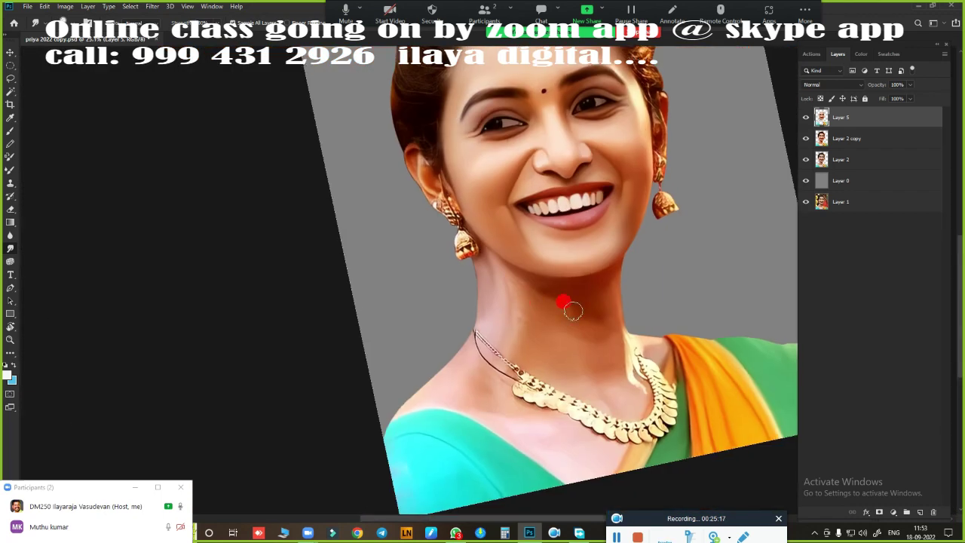
pyautogui.scroll(1, 566, 306)
pyautogui.scroll(1, 618, 302)
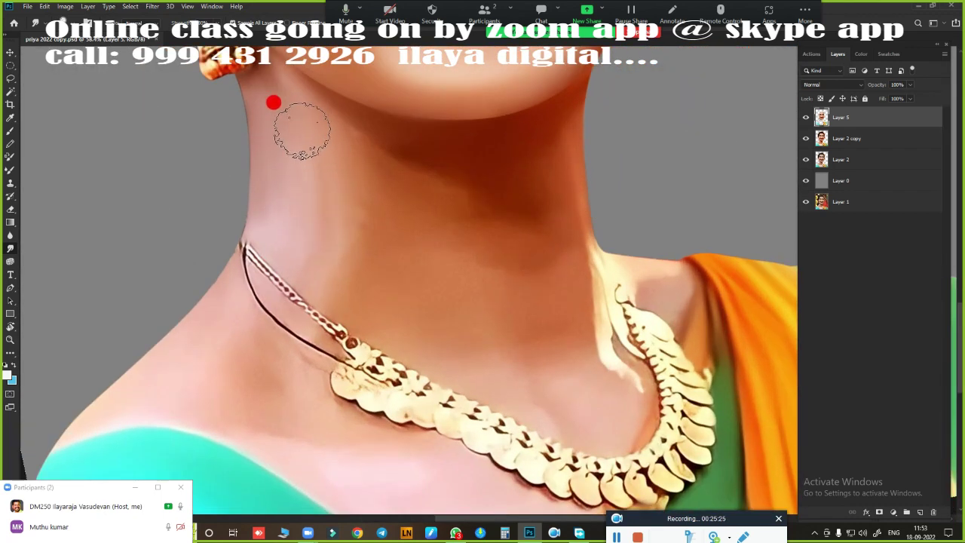
pyautogui.press(']')
pyautogui.press(']')
pyautogui.press(']')
pyautogui.press('[')
pyautogui.press('[')
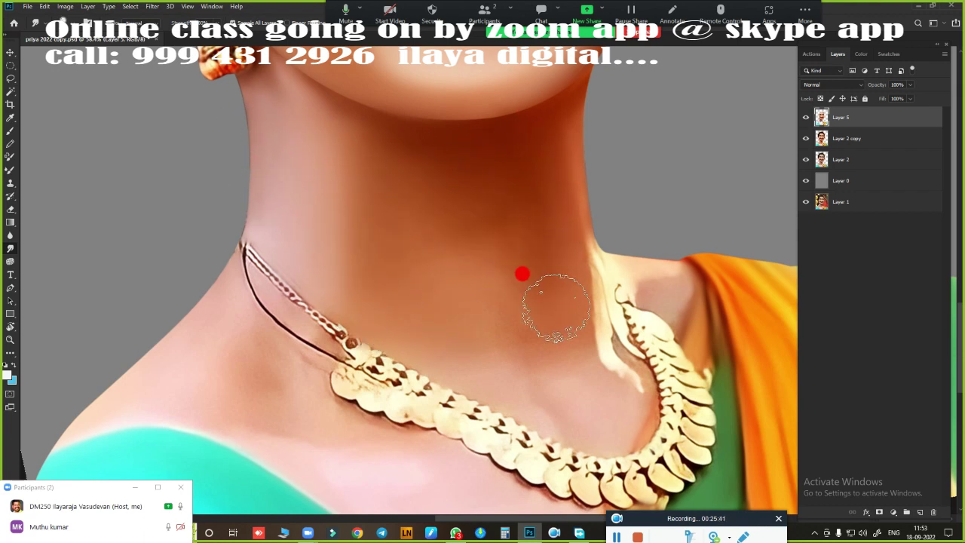
pyautogui.press('[')
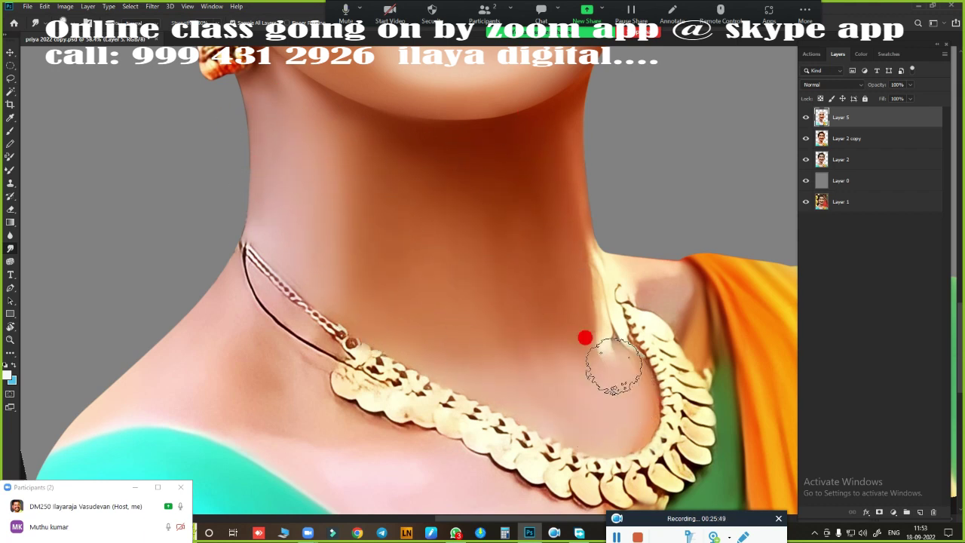
pyautogui.press(']')
pyautogui.press(']')
pyautogui.press(']')
pyautogui.press('[')
pyautogui.press('[')
pyautogui.press('[')
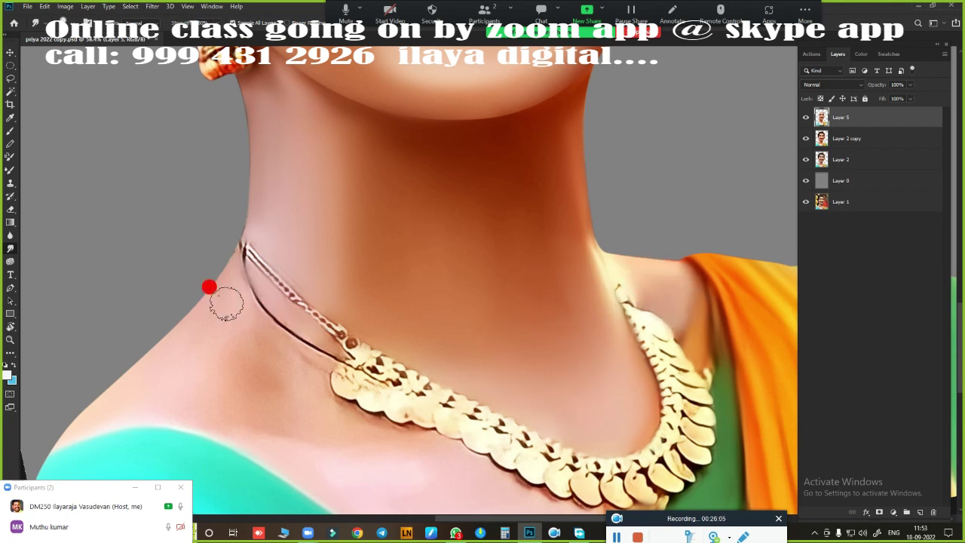
pyautogui.press(']')
pyautogui.press(']')
pyautogui.scroll(-3, 385, 403)
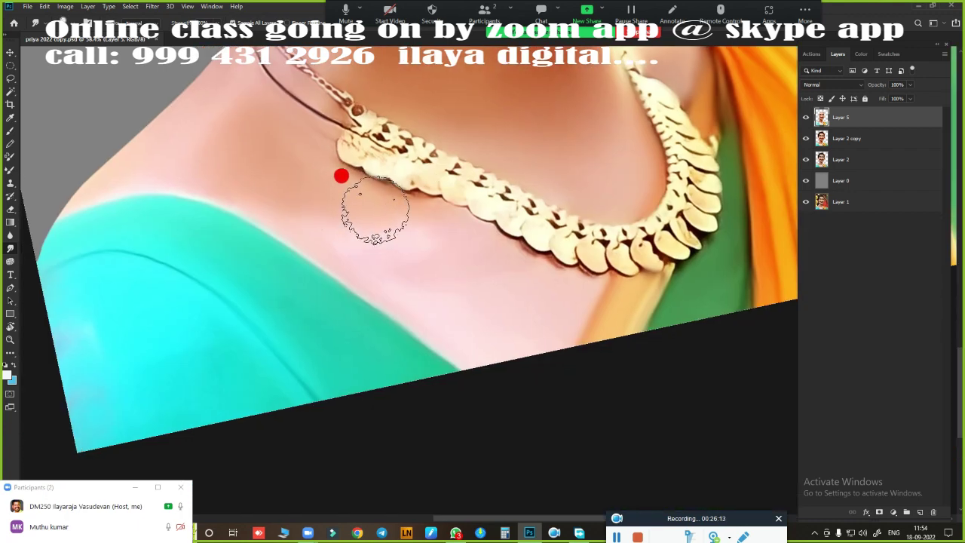
pyautogui.scroll(-2, 577, 330)
pyautogui.scroll(5, 579, 330)
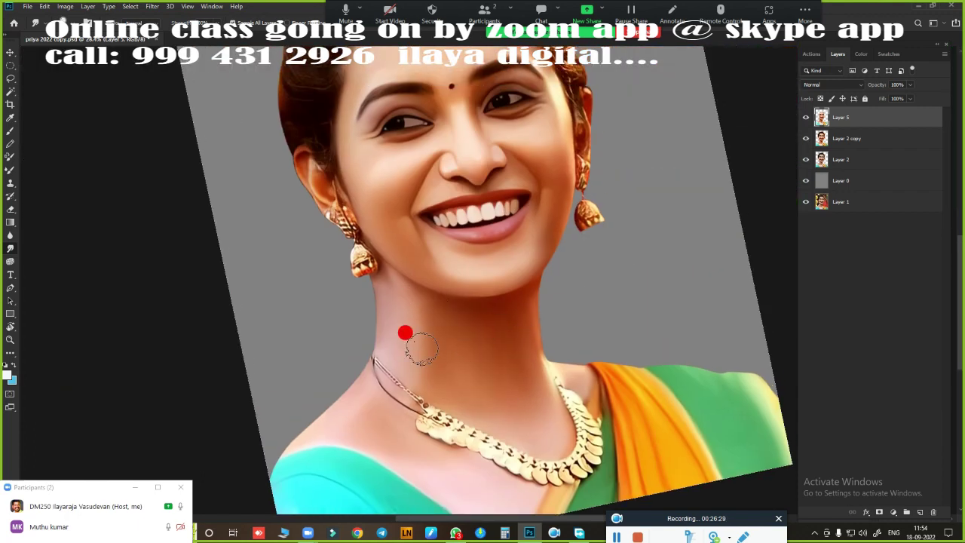
pyautogui.scroll(2, 573, 321)
pyautogui.scroll(2, 506, 286)
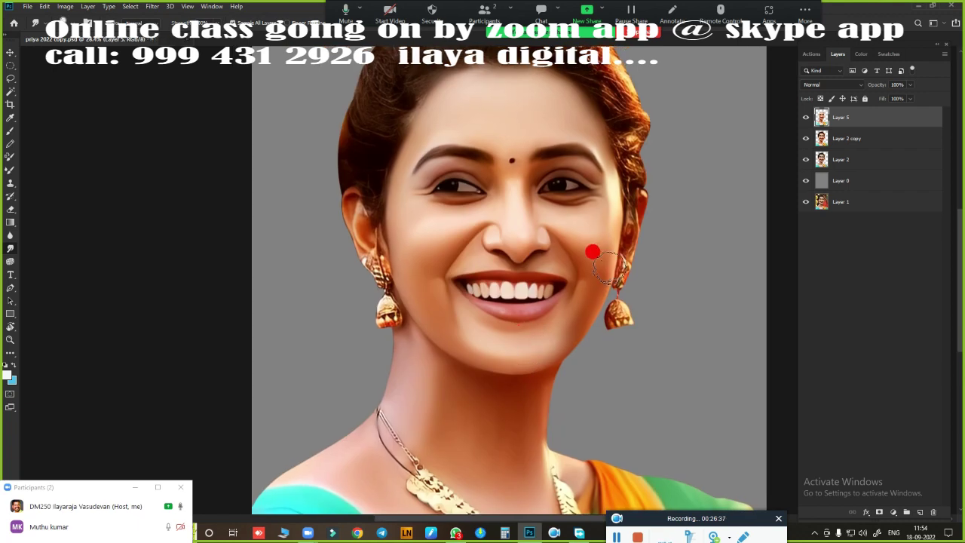
pyautogui.scroll(2, 590, 252)
# - Smudge the ear's upper rim, top highlight, inner skin and outer and back edges smooth
pyautogui.scroll(2, 409, 286)
pyautogui.scroll(1, 332, 159)
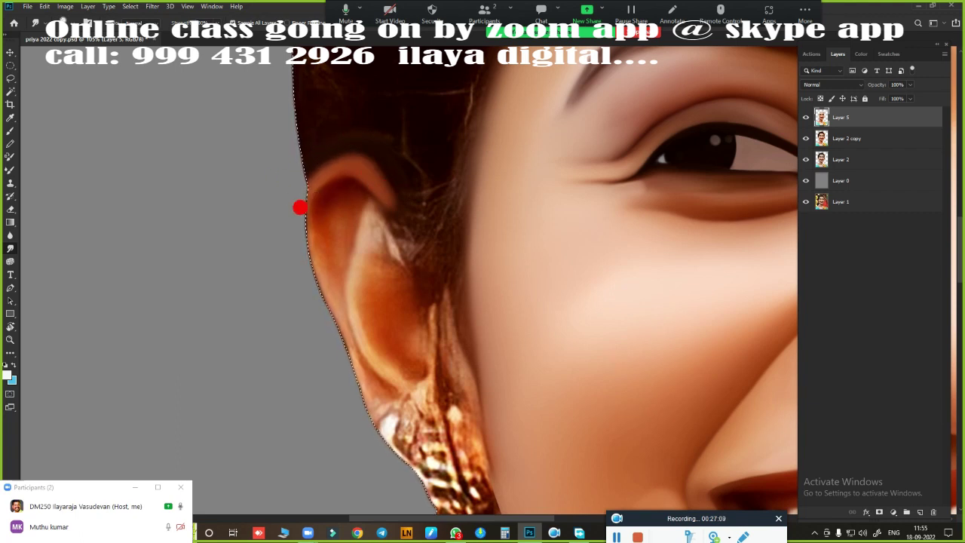
pyautogui.moveTo(344, 202); pyautogui.dragTo(313, 288)
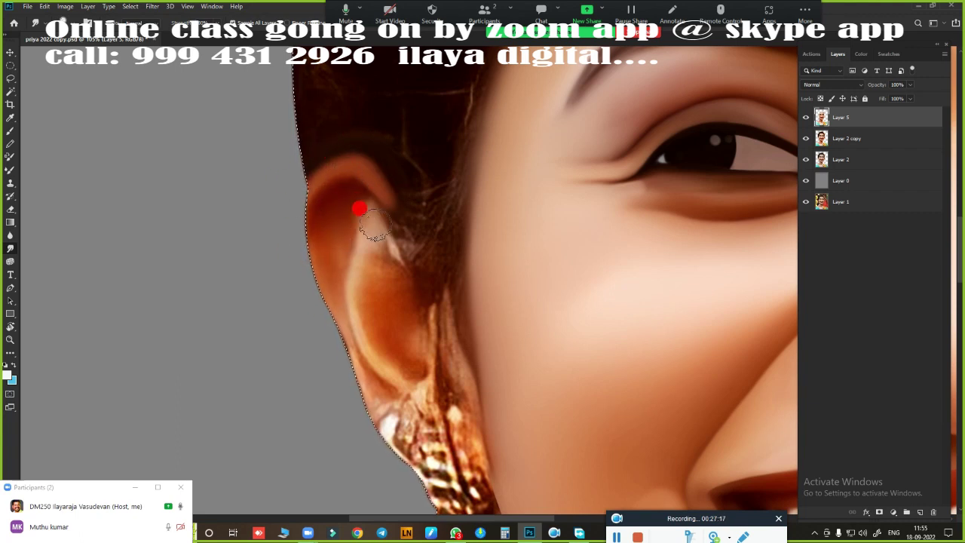
pyautogui.moveTo(344, 208); pyautogui.dragTo(336, 231)
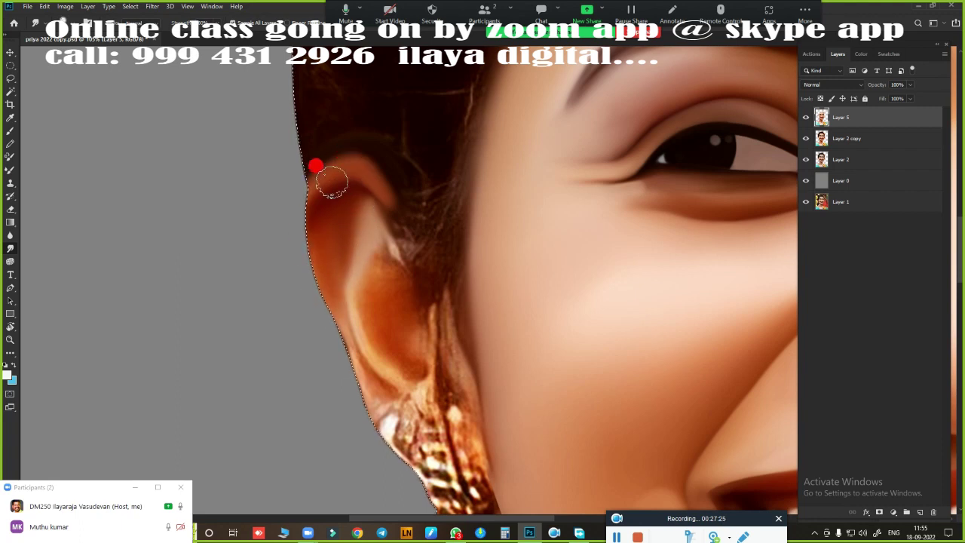
pyautogui.moveTo(392, 216); pyautogui.dragTo(384, 254)
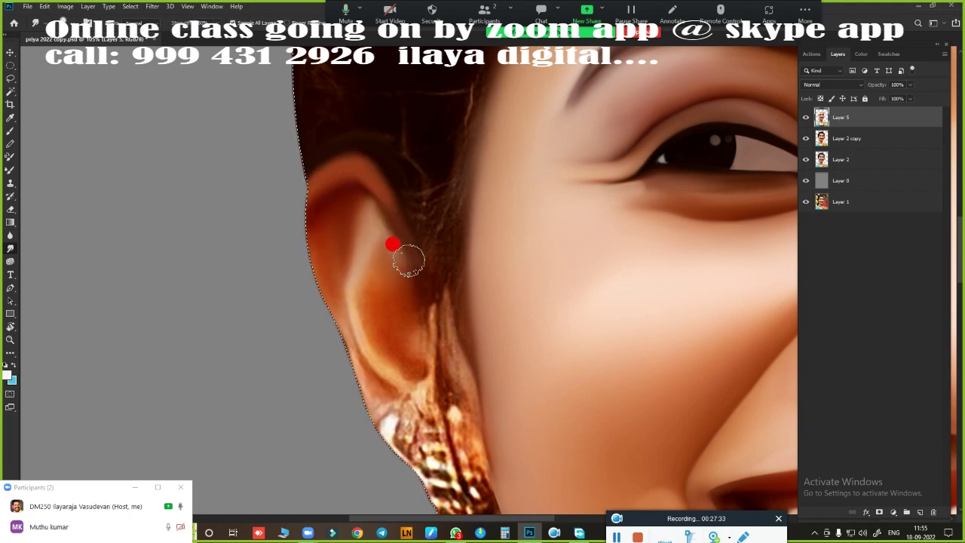
pyautogui.moveTo(378, 337); pyautogui.dragTo(370, 347)
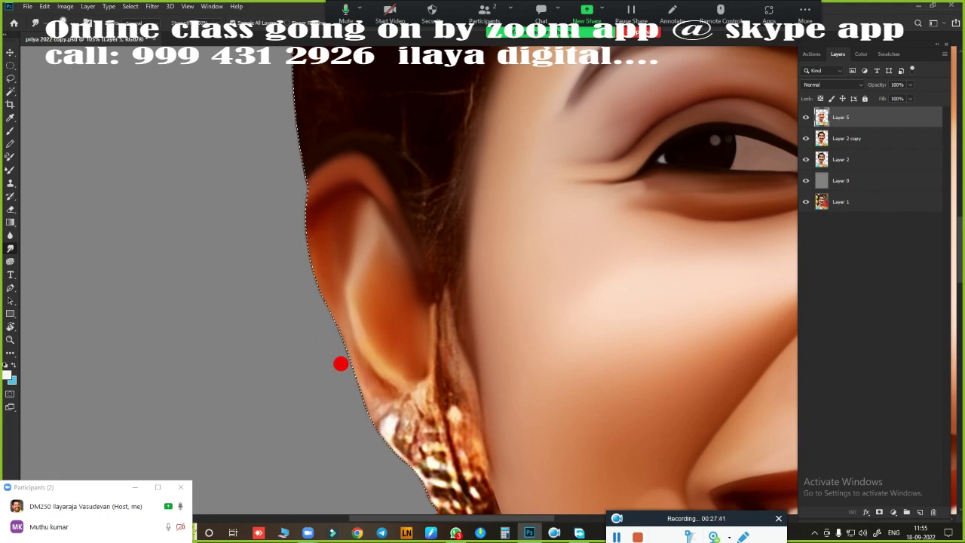
pyautogui.moveTo(362, 281); pyautogui.dragTo(367, 339)
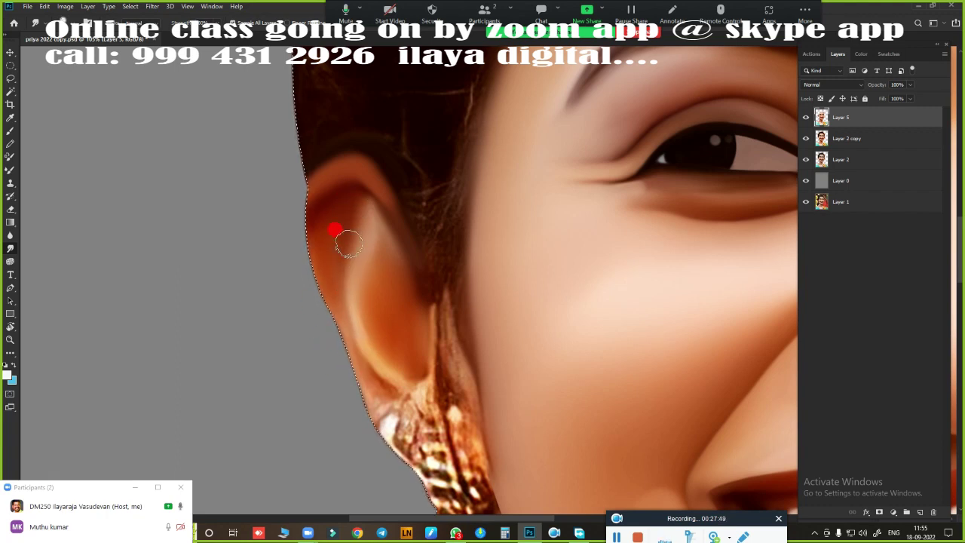
pyautogui.moveTo(421, 323)
pyautogui.mouseDown()
pyautogui.moveTo(430, 286)
pyautogui.moveTo(451, 360)
pyautogui.mouseUp()
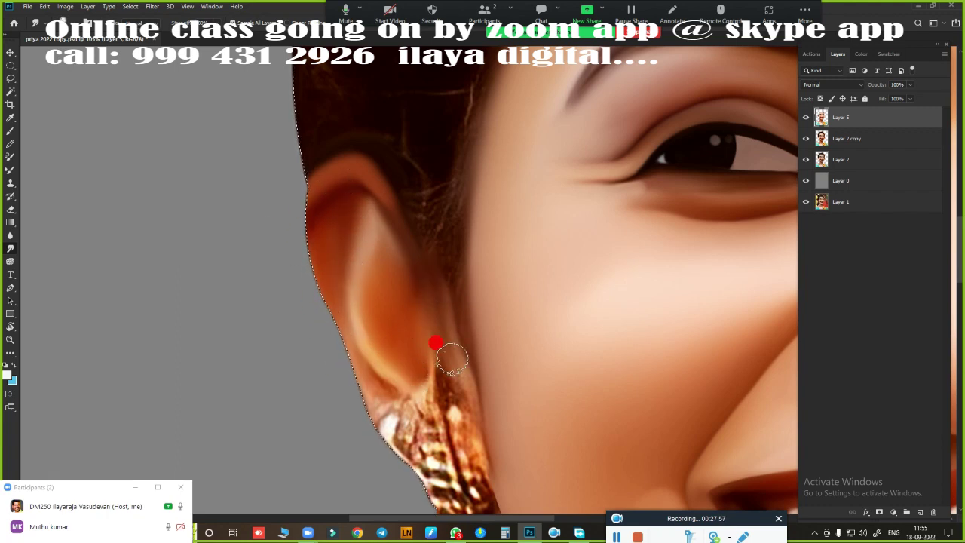
# - Smooth the top and upper-left edge of the earring, then deselect
pyautogui.scroll(-5, 432, 232)
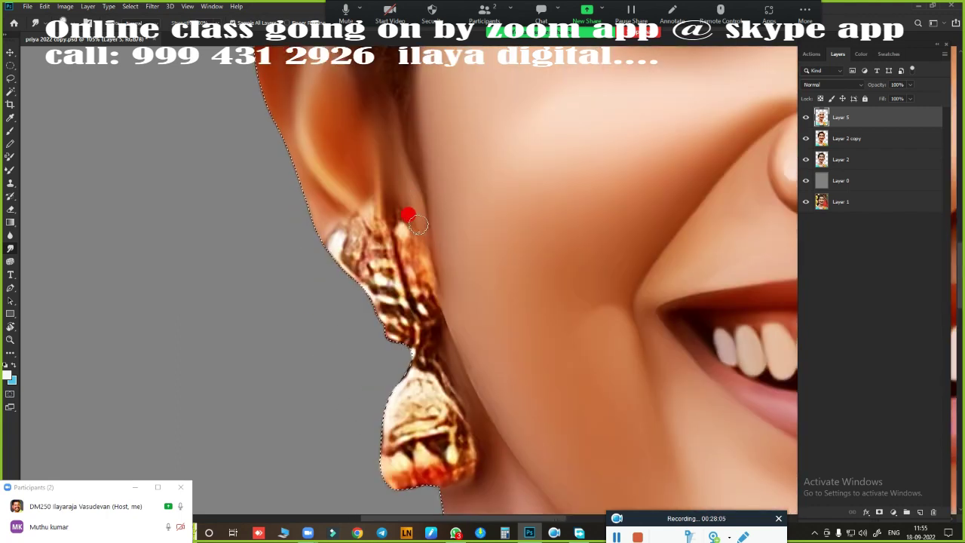
pyautogui.moveTo(399, 212)
pyautogui.mouseDown()
pyautogui.moveTo(334, 225)
pyautogui.moveTo(334, 275)
pyautogui.mouseUp()
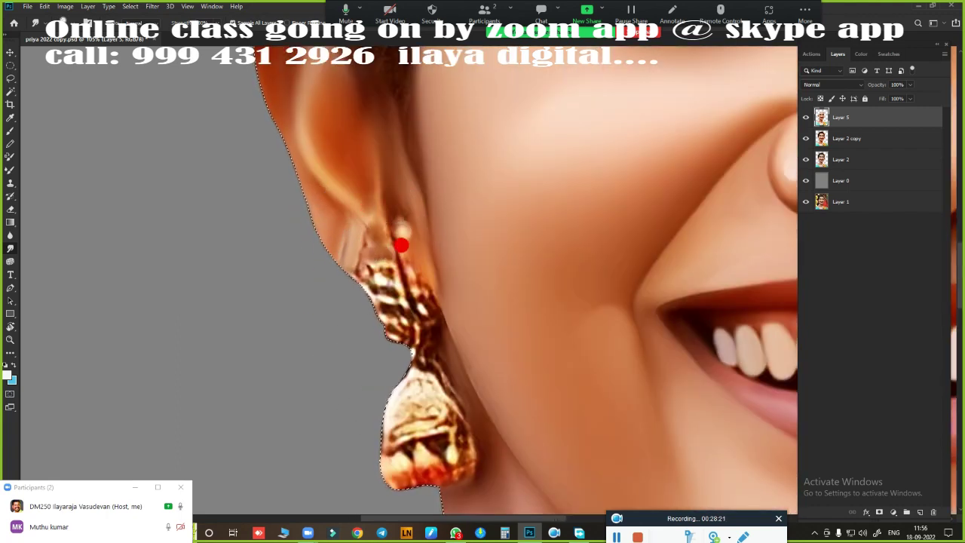
pyautogui.moveTo(351, 265)
pyautogui.mouseDown()
pyautogui.moveTo(401, 269)
pyautogui.moveTo(379, 302)
pyautogui.mouseUp()
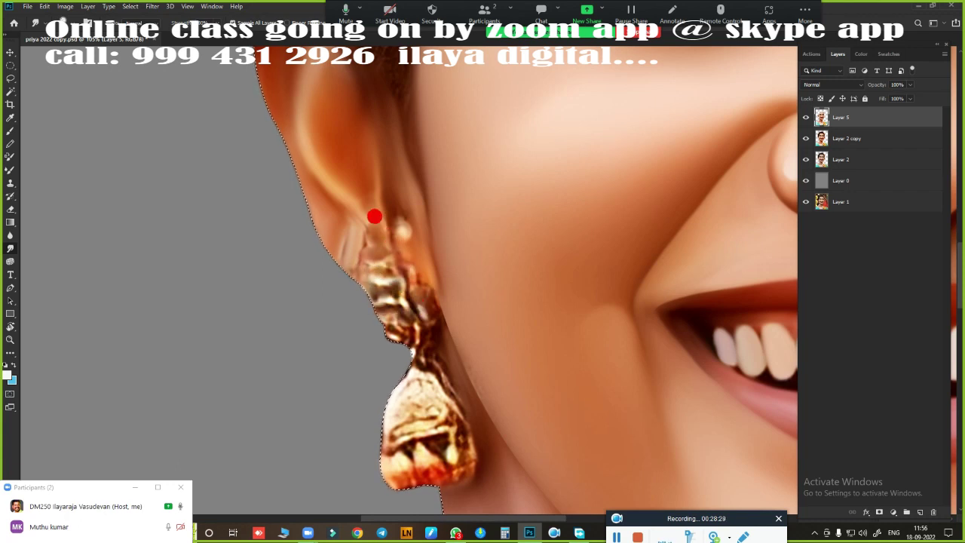
pyautogui.hotkey('ctrl', 'd')
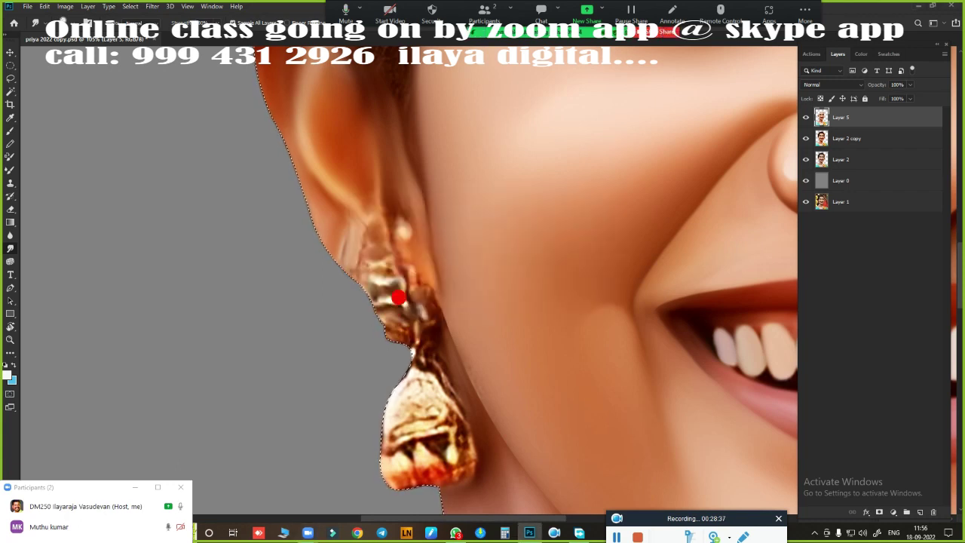
# - Smudge the upper part of the right earring smooth
pyautogui.moveTo(432, 368); pyautogui.dragTo(480, 182)
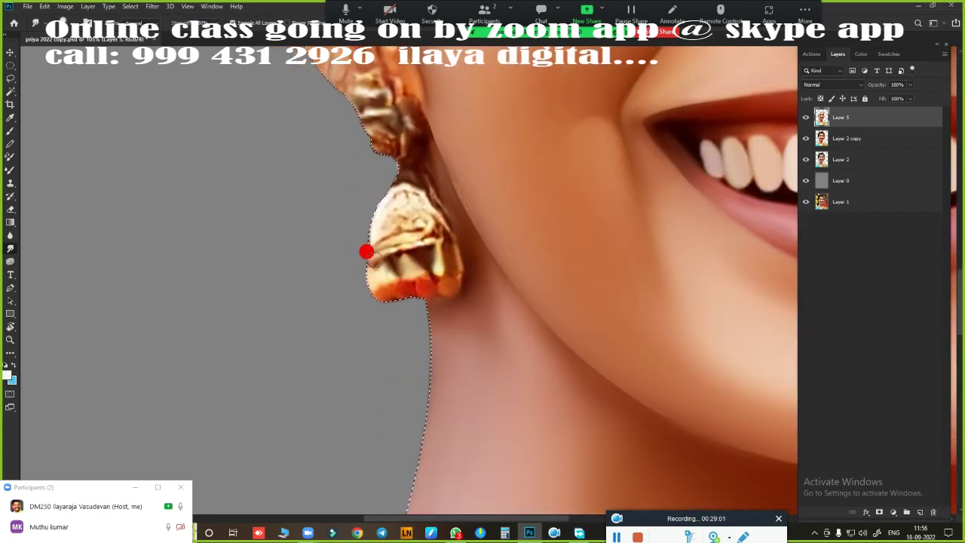
pyautogui.moveTo(383, 236); pyautogui.dragTo(371, 220)
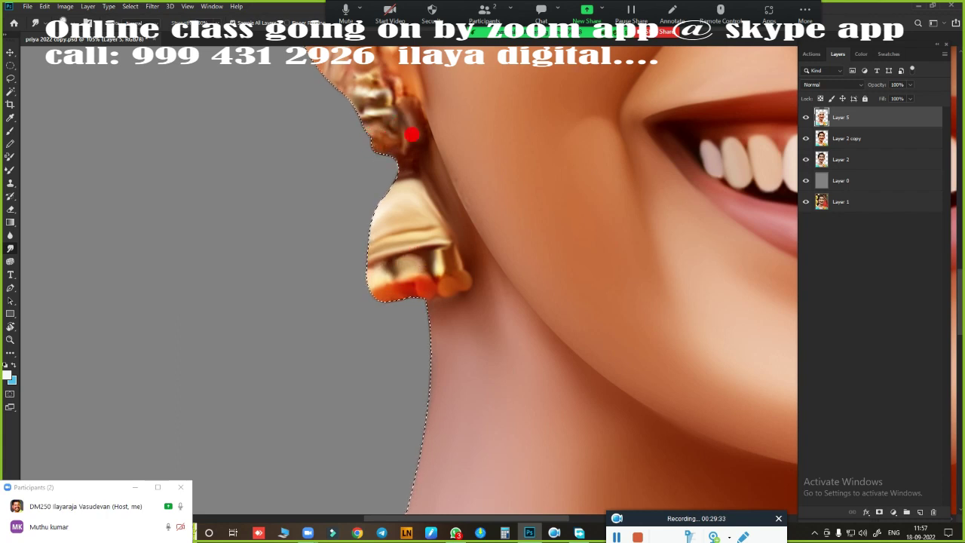
pyautogui.scroll(-3, 491, 291)
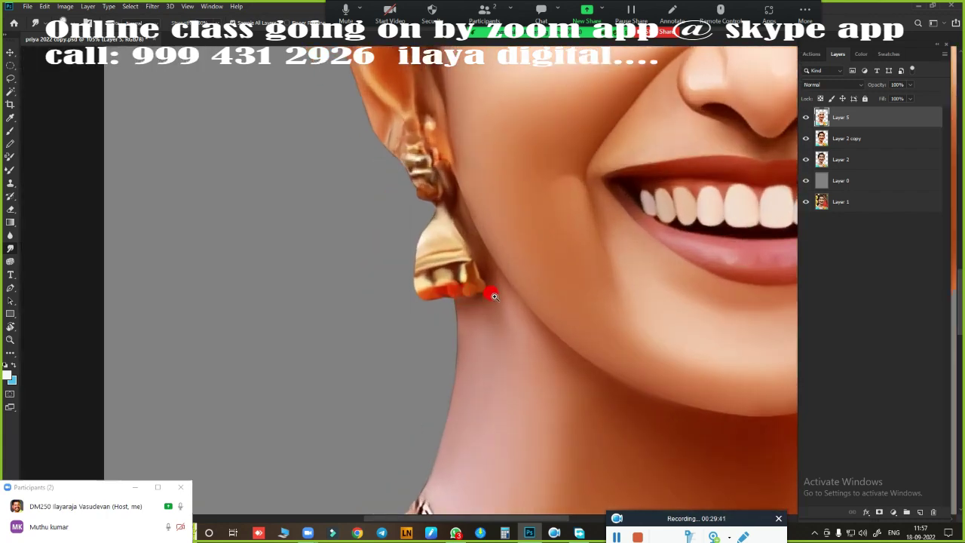
pyautogui.scroll(3, 388, 333)
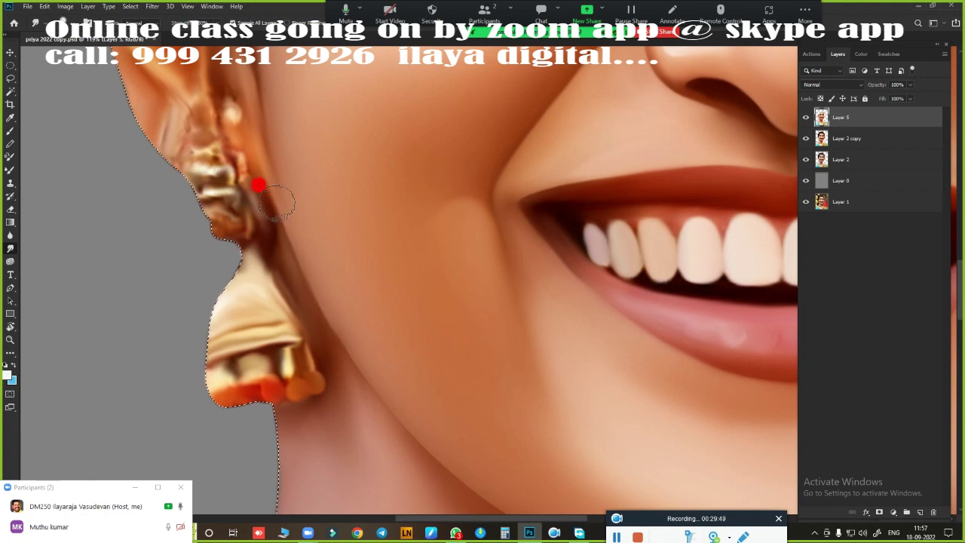
pyautogui.scroll(-3, 345, 314)
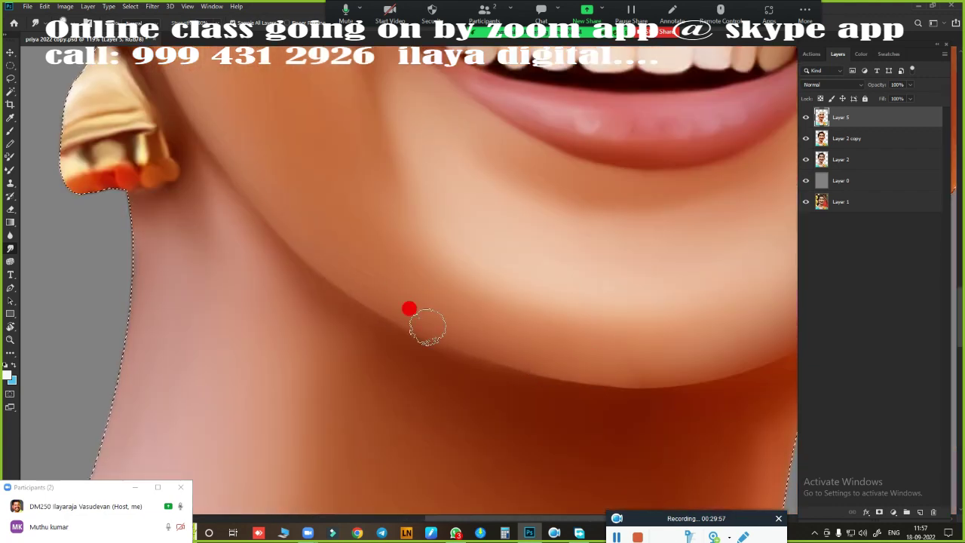
pyautogui.scroll(3, 161, 296)
pyautogui.scroll(-3, 336, 321)
pyautogui.scroll(3, 282, 224)
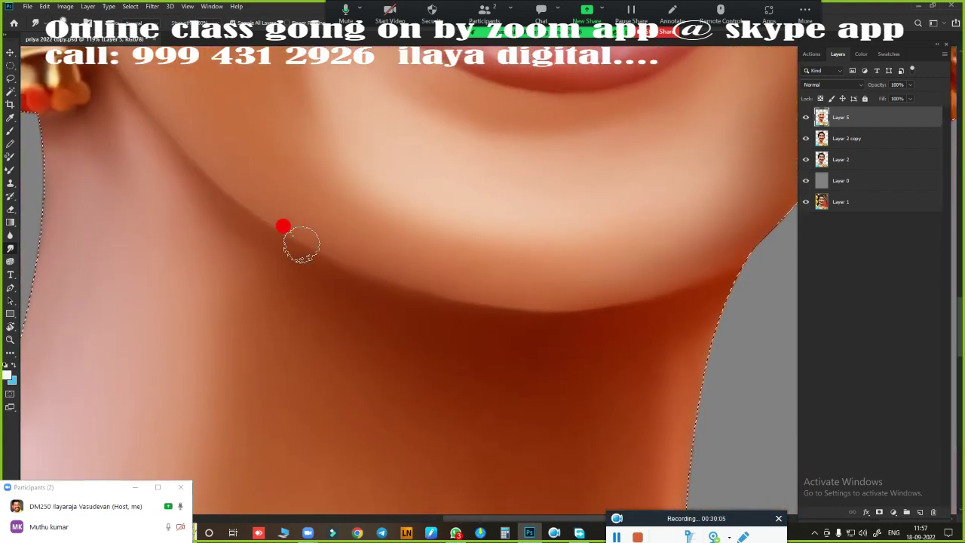
pyautogui.scroll(-2, 368, 334)
pyautogui.scroll(-2, 355, 241)
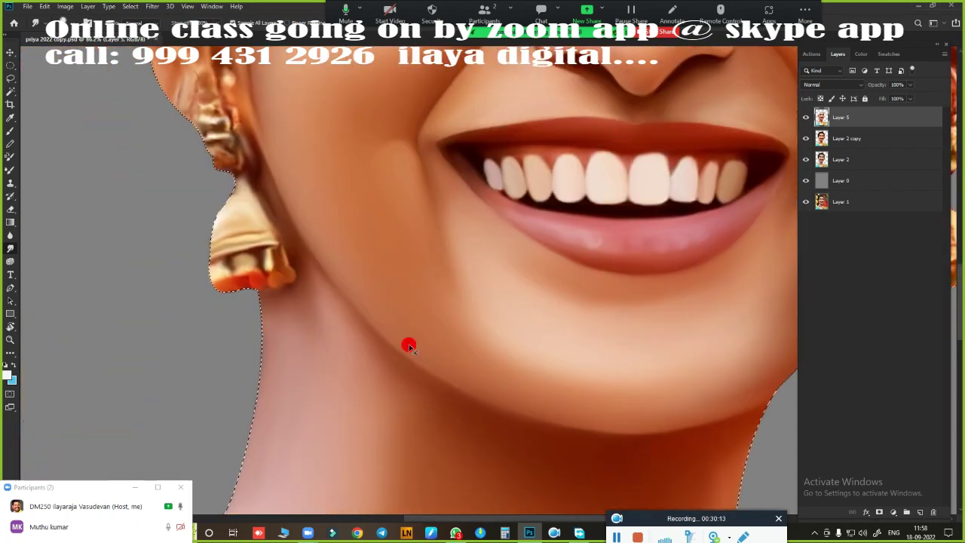
pyautogui.press(']')
pyautogui.press(']')
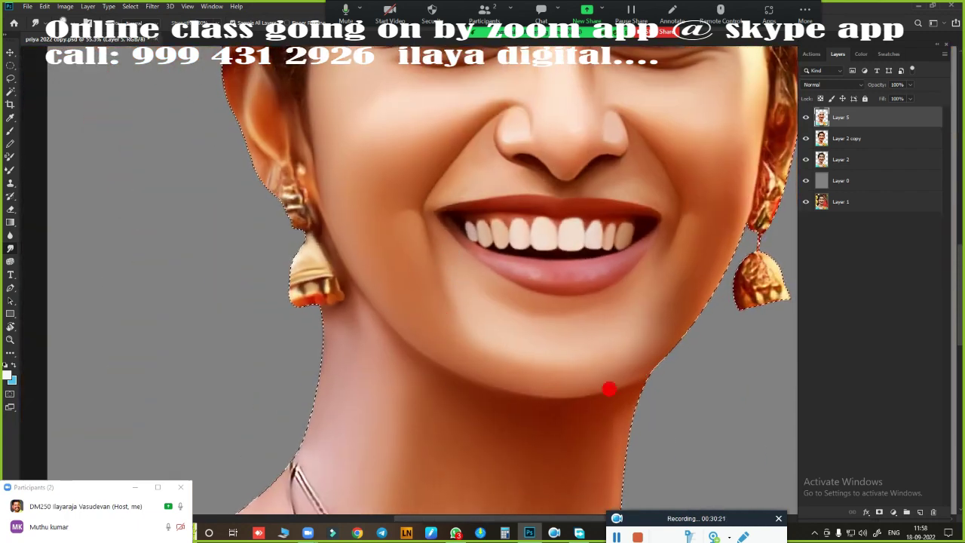
# - Deselect the figure, fit the whole portrait in view, and save it as a PSD copy
pyautogui.hotkey('ctrl', 'd')
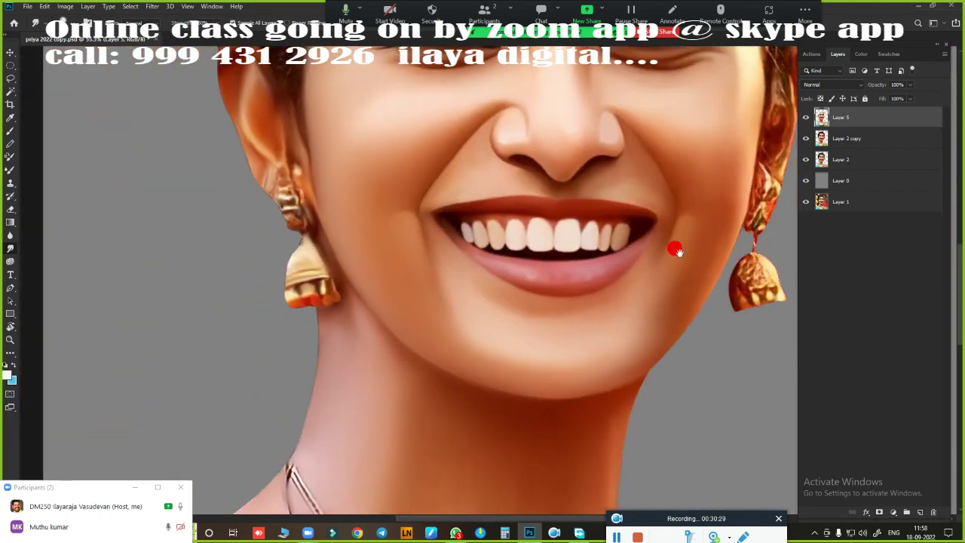
pyautogui.moveTo(676, 251)
pyautogui.mouseDown()
pyautogui.moveTo(189, 198)
pyautogui.moveTo(494, 271)
pyautogui.mouseUp()
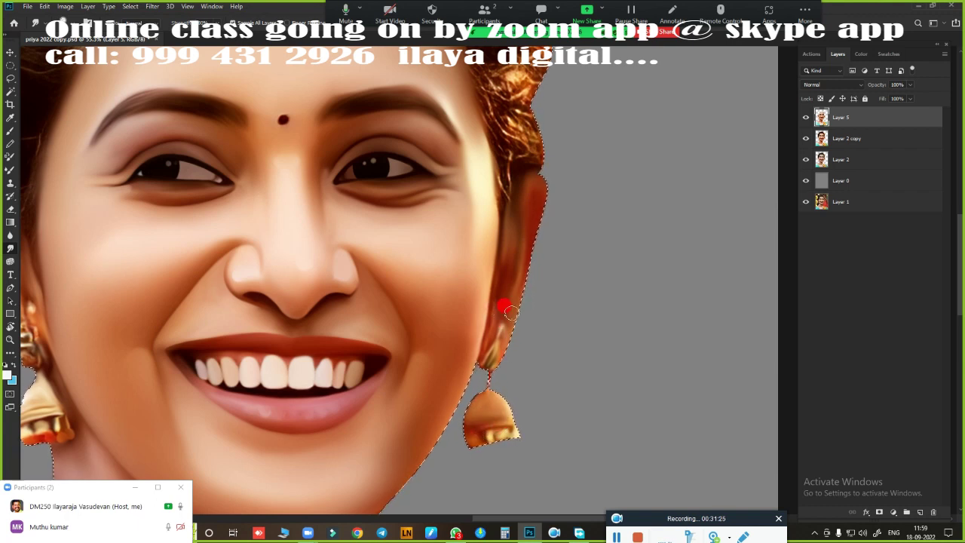
pyautogui.hotkey('ctrl', '0')
pyautogui.hotkey('ctrl', 'shift', 's')
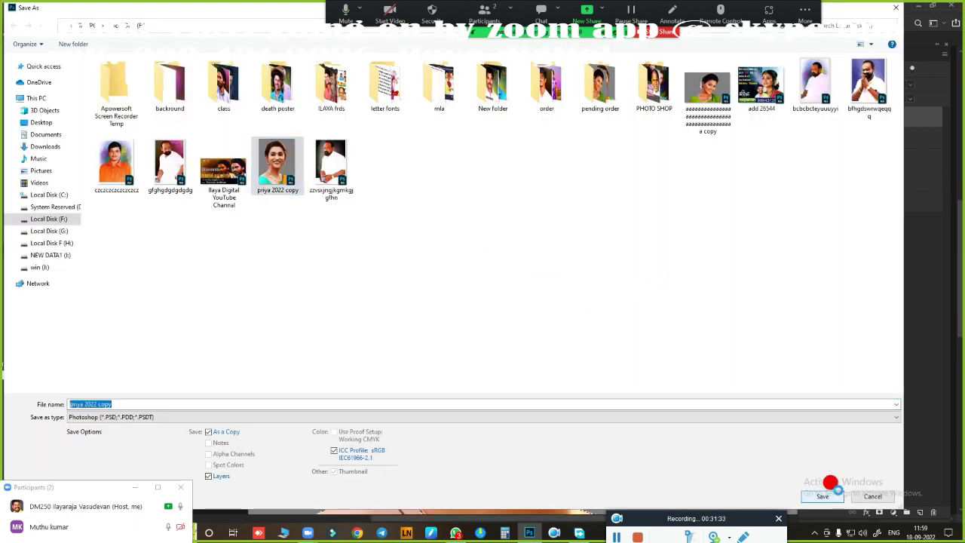
pyautogui.click(825, 494)
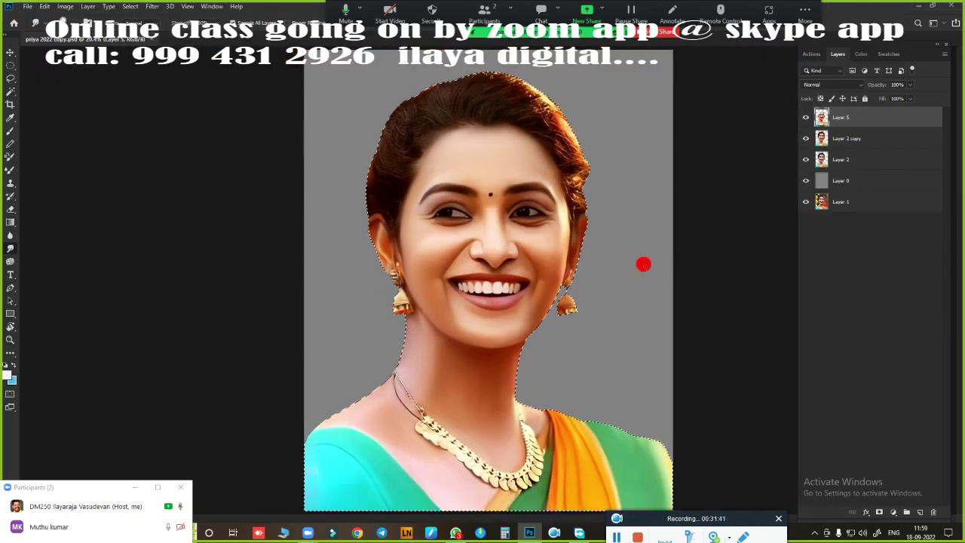
# - Smudge the hair along the top edge and across the crown toward the forehead
pyautogui.scroll(5, 568, 282)
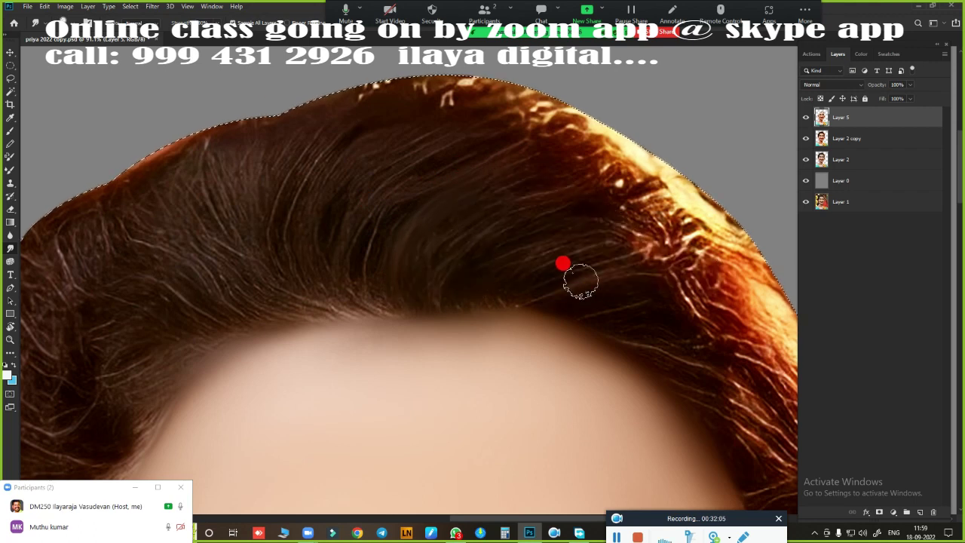
pyautogui.scroll(2, 564, 263)
pyautogui.moveTo(563, 263)
pyautogui.mouseDown()
pyautogui.moveTo(393, 185)
pyautogui.moveTo(424, 193)
pyautogui.mouseUp()
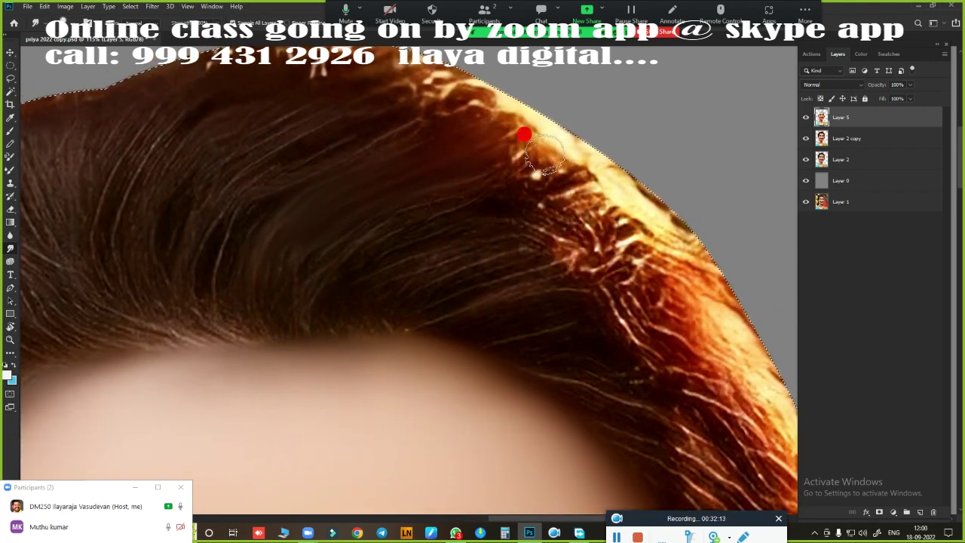
pyautogui.moveTo(539, 154)
pyautogui.mouseDown()
pyautogui.moveTo(633, 230)
pyautogui.moveTo(605, 239)
pyautogui.moveTo(655, 329)
pyautogui.moveTo(662, 366)
pyautogui.mouseUp()
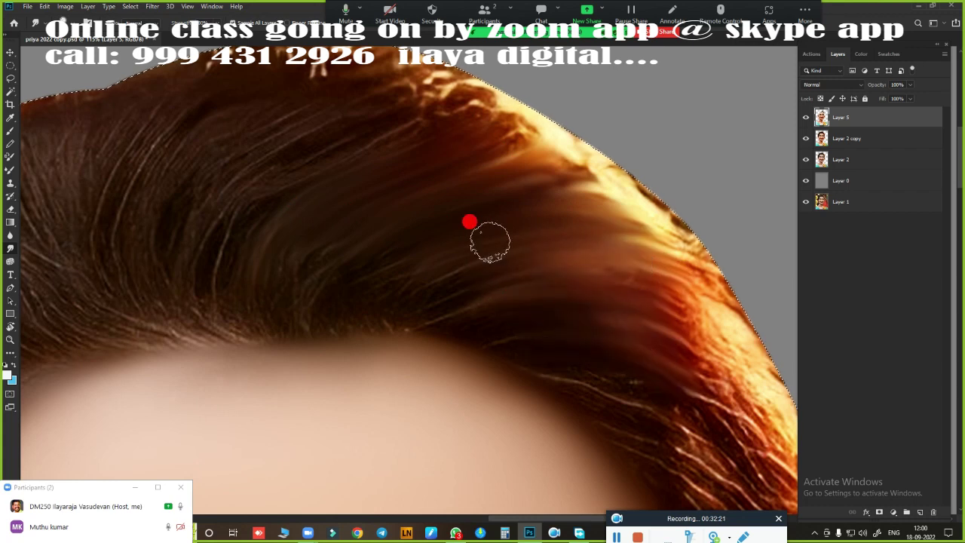
pyautogui.scroll(1, 321, 269)
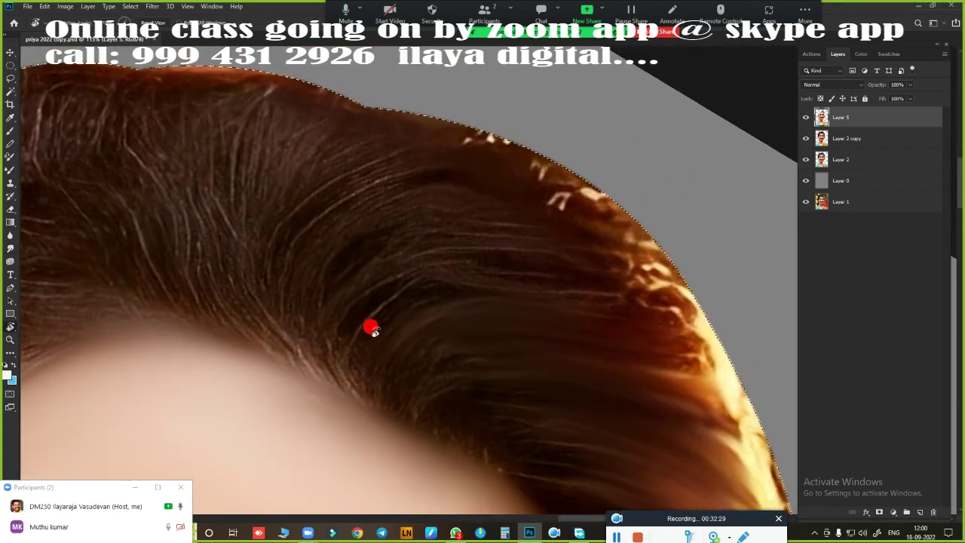
pyautogui.moveTo(494, 216); pyautogui.dragTo(574, 289)
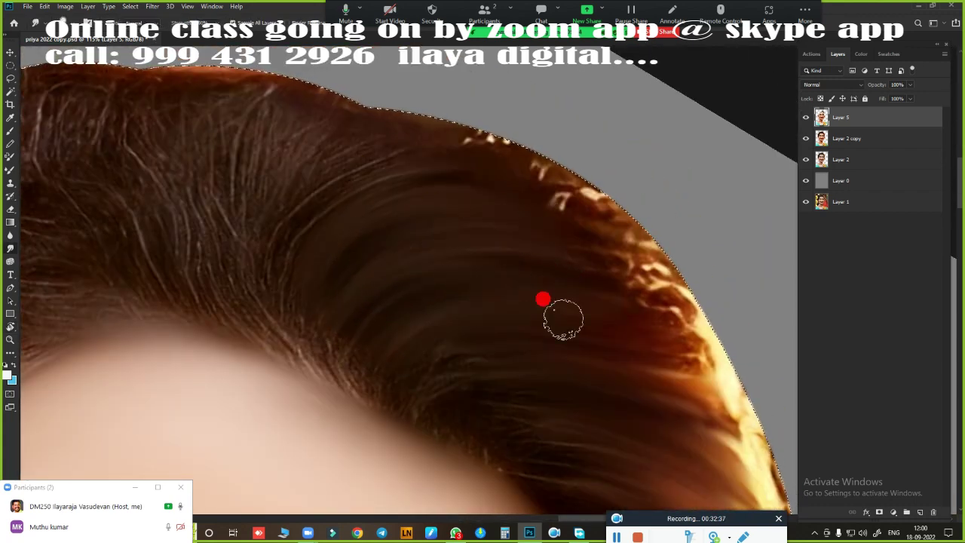
pyautogui.scroll(2, 619, 398)
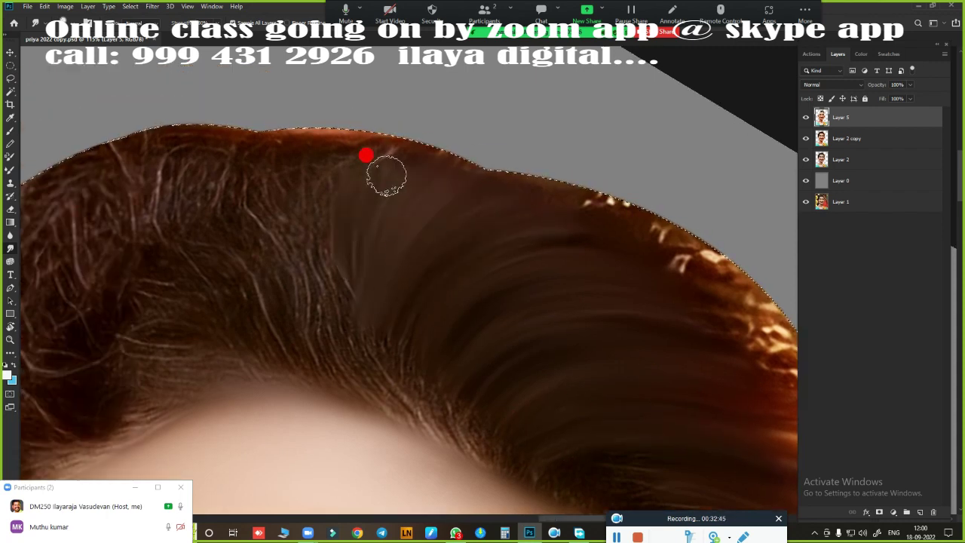
pyautogui.moveTo(299, 239); pyautogui.dragTo(263, 302)
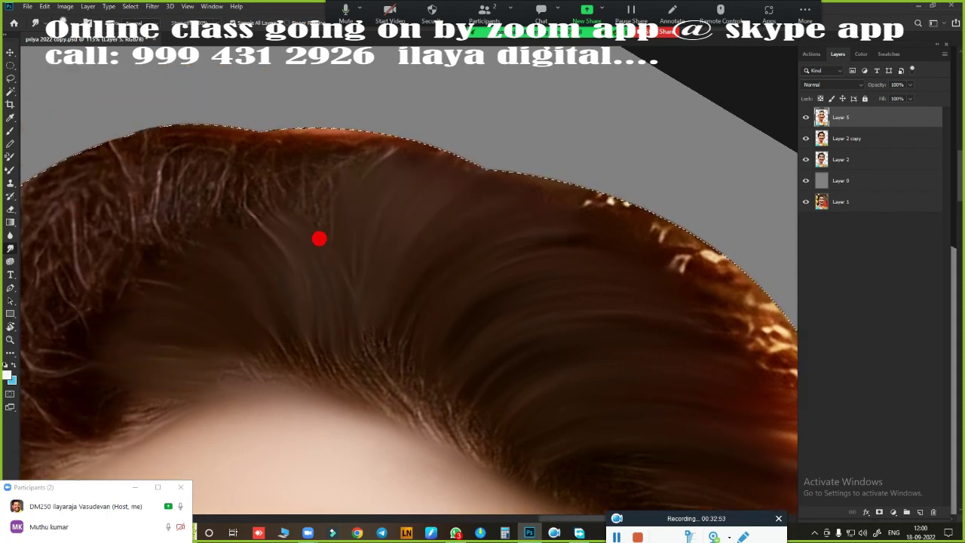
pyautogui.moveTo(319, 239)
pyautogui.mouseDown()
pyautogui.moveTo(400, 125)
pyautogui.moveTo(409, 396)
pyautogui.moveTo(384, 394)
pyautogui.mouseUp()
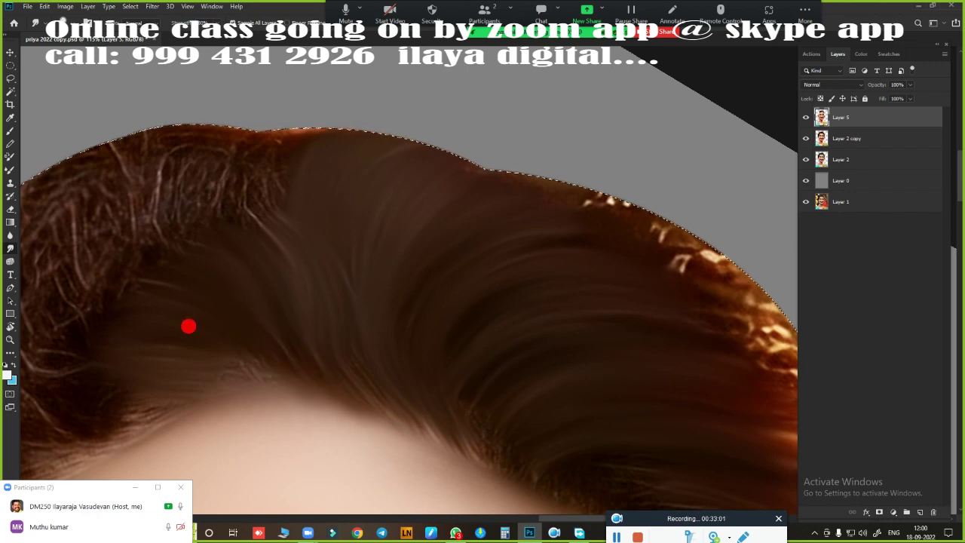
# - Smudge the bright hair at the right temple into smooth brown strands
pyautogui.scroll(-2, 188, 326)
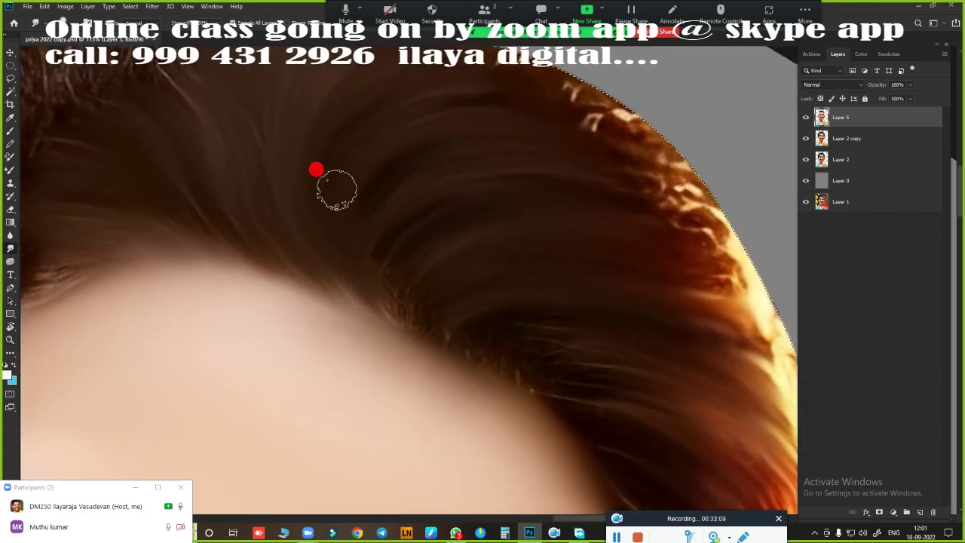
pyautogui.scroll(-2, 504, 321)
pyautogui.scroll(2, 483, 294)
pyautogui.moveTo(503, 342); pyautogui.dragTo(400, 244)
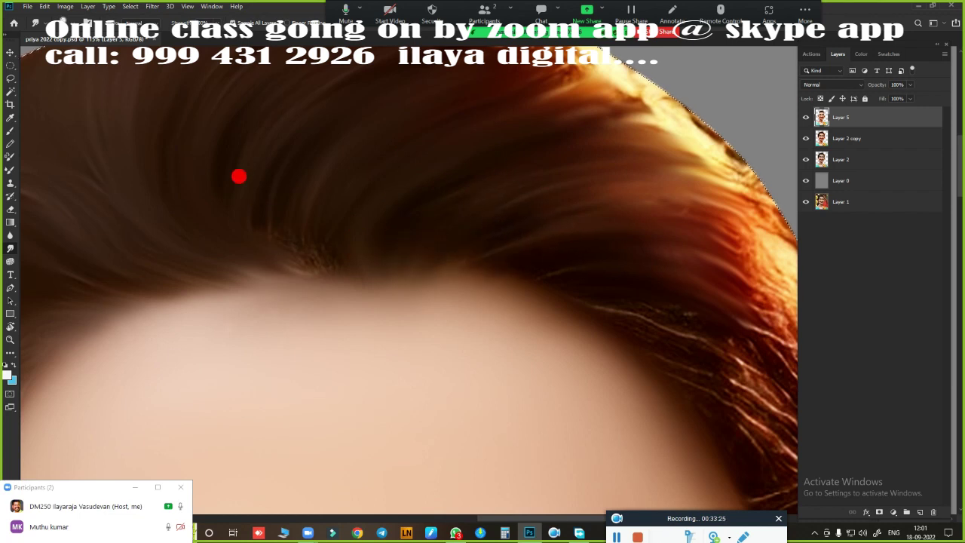
pyautogui.hscroll(3, 298, 229)
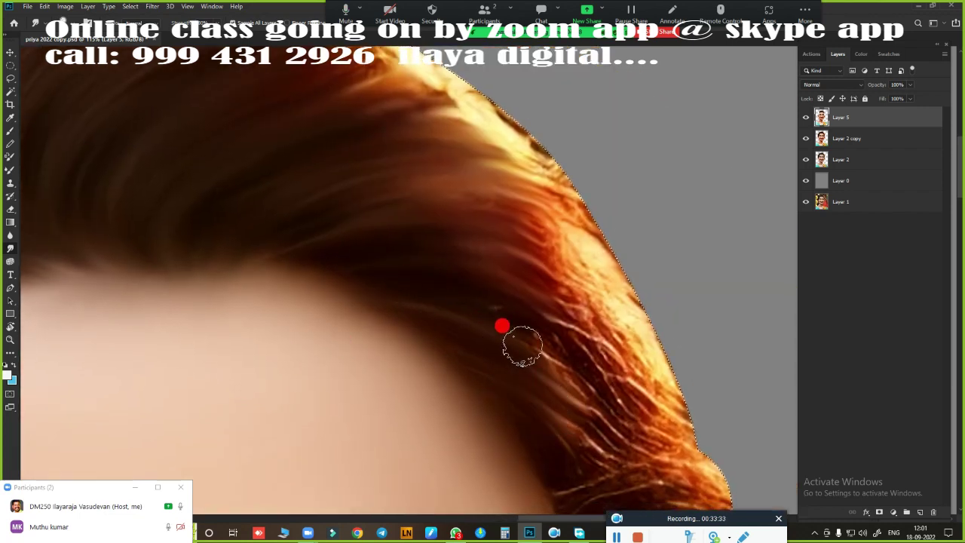
pyautogui.scroll(-3, 604, 403)
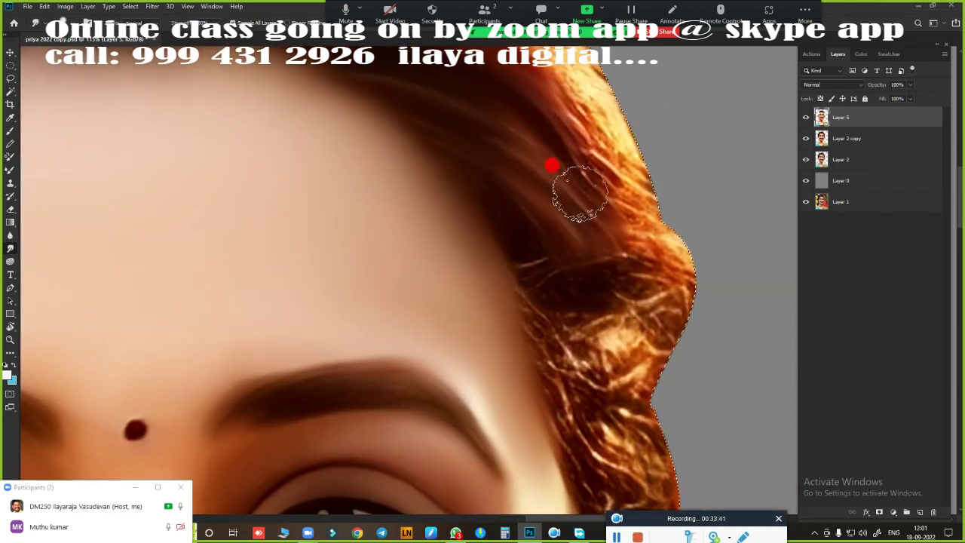
pyautogui.scroll(-3, 511, 254)
pyautogui.moveTo(542, 123)
pyautogui.mouseDown()
pyautogui.moveTo(549, 349)
pyautogui.moveTo(600, 185)
pyautogui.moveTo(627, 240)
pyautogui.mouseUp()
pyautogui.scroll(5, 627, 240)
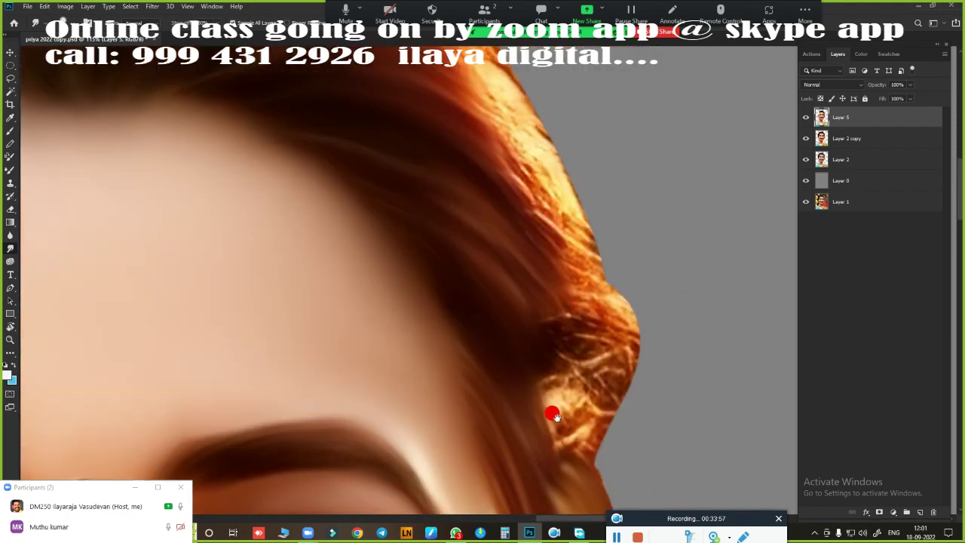
pyautogui.scroll(-3, 668, 151)
pyautogui.scroll(3, 364, 261)
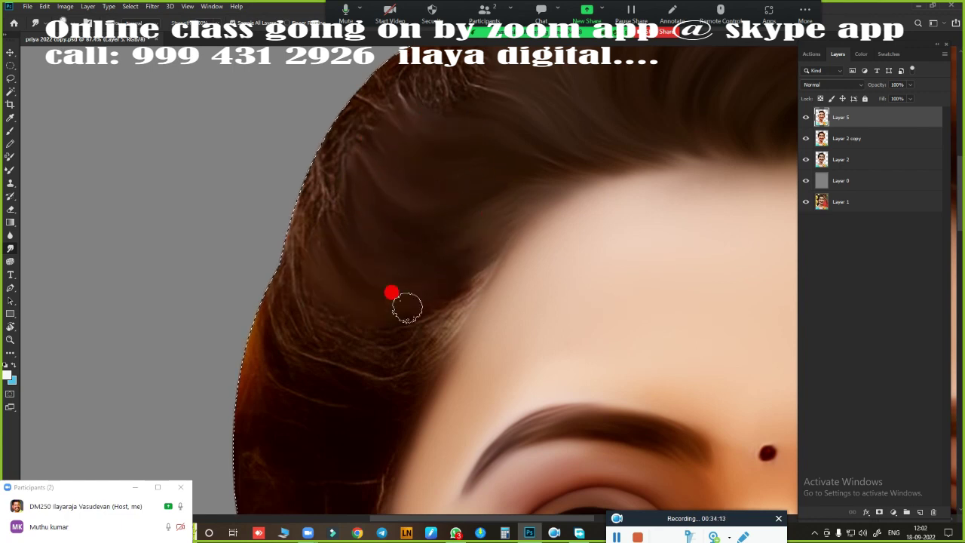
# - Darken and smooth the lighter orange hair along the left edge of the head
pyautogui.hscroll(3, 292, 198)
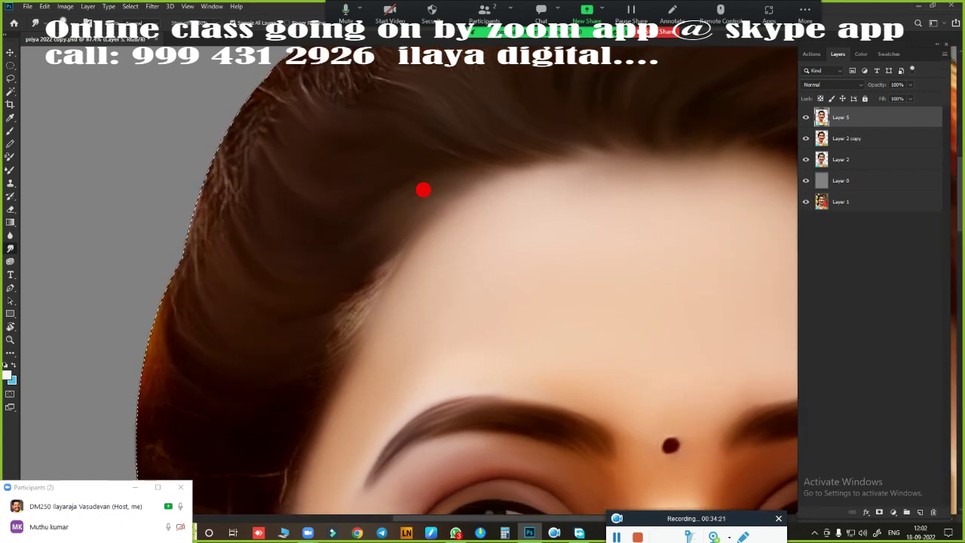
pyautogui.scroll(-2, 361, 316)
pyautogui.scroll(-2, 347, 226)
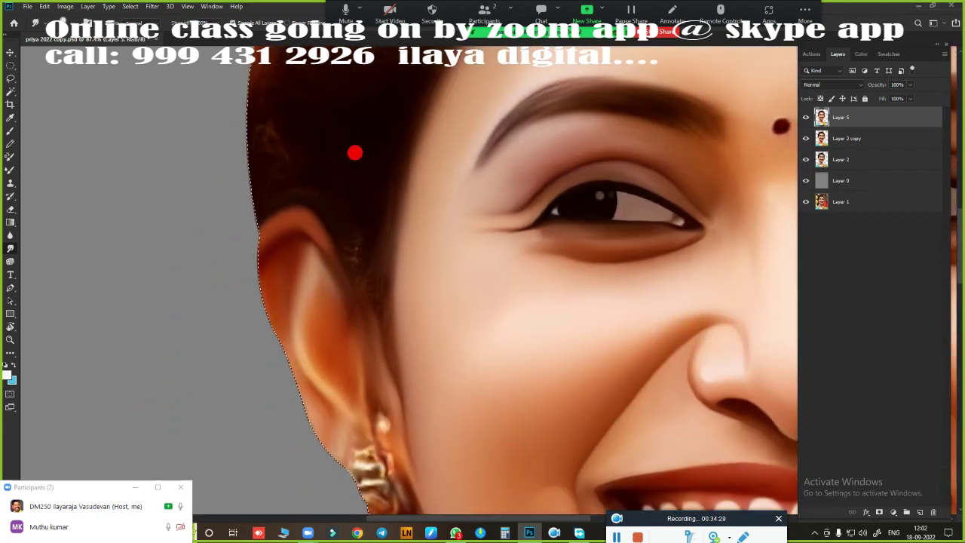
pyautogui.scroll(2, 437, 392)
pyautogui.scroll(-3, 345, 307)
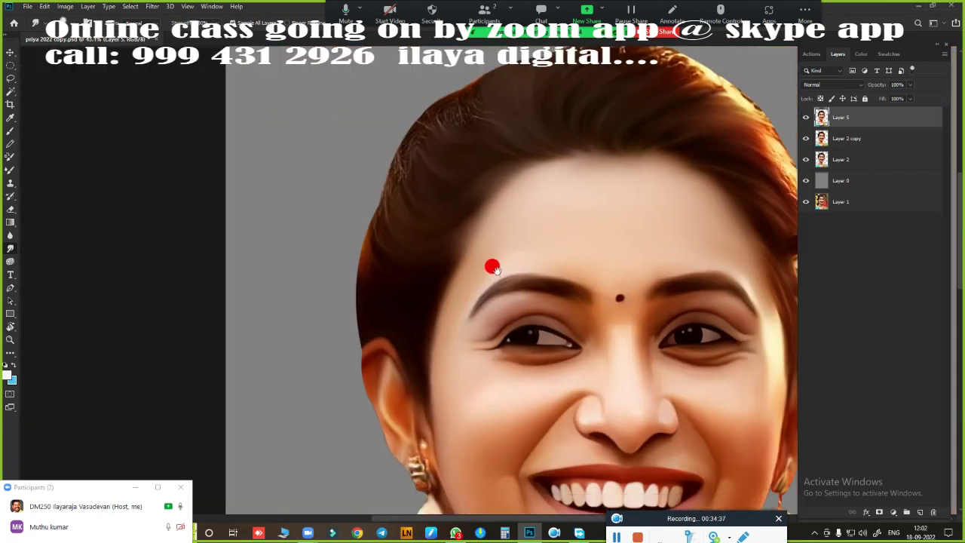
pyautogui.scroll(2, 490, 264)
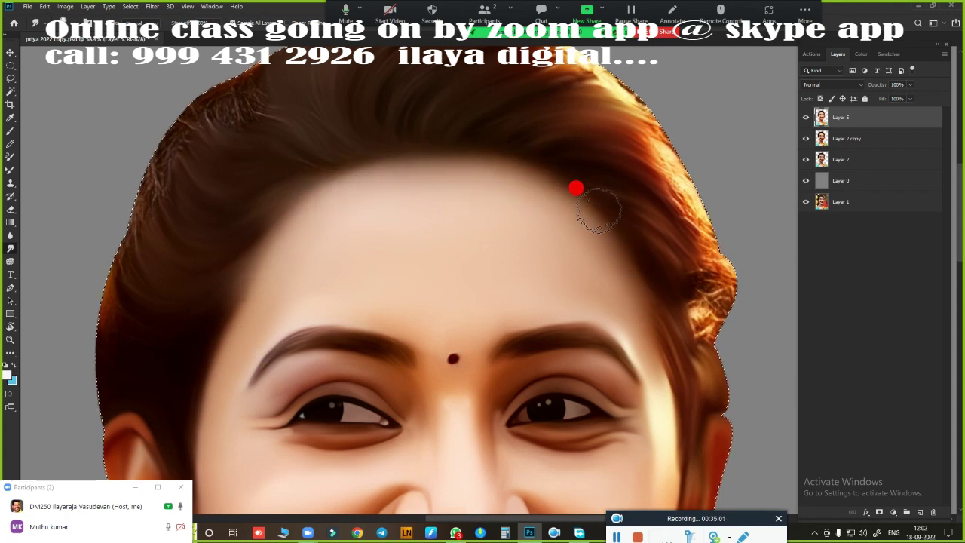
pyautogui.moveTo(486, 286)
pyautogui.mouseDown()
pyautogui.moveTo(417, 256)
pyautogui.moveTo(491, 314)
pyautogui.mouseUp()
pyautogui.moveTo(611, 213); pyautogui.dragTo(445, 333)
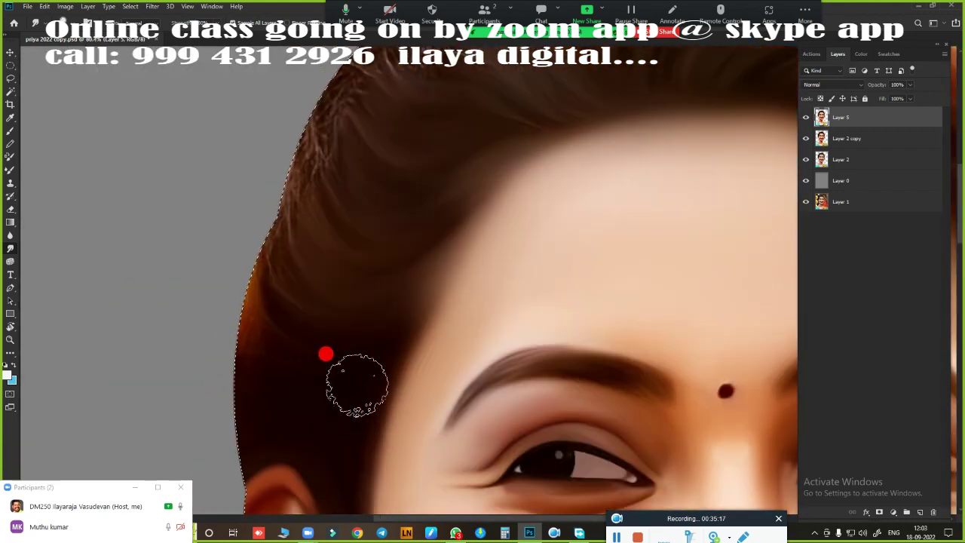
pyautogui.moveTo(253, 342); pyautogui.dragTo(316, 73)
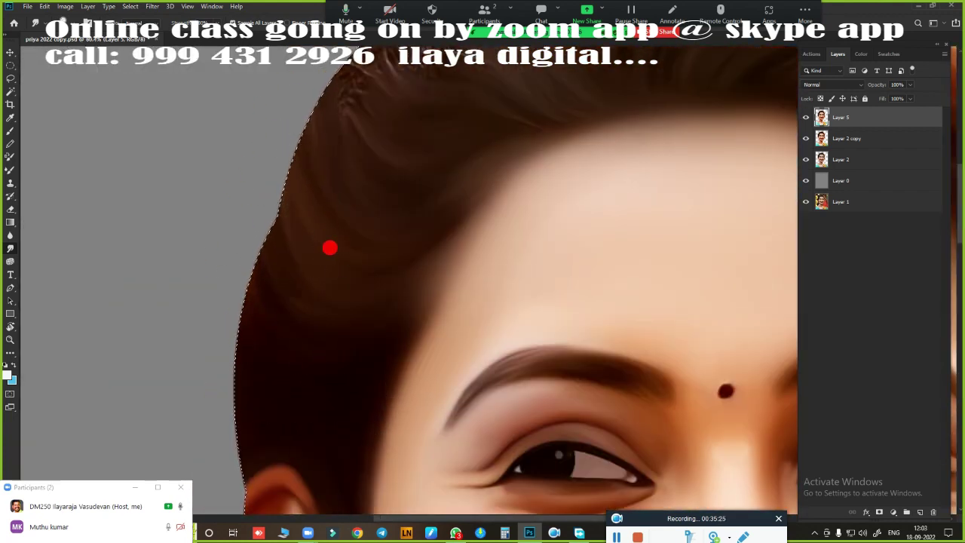
# - Tone down the orange highlights along the top and edge of the hair
pyautogui.moveTo(301, 360); pyautogui.dragTo(282, 462)
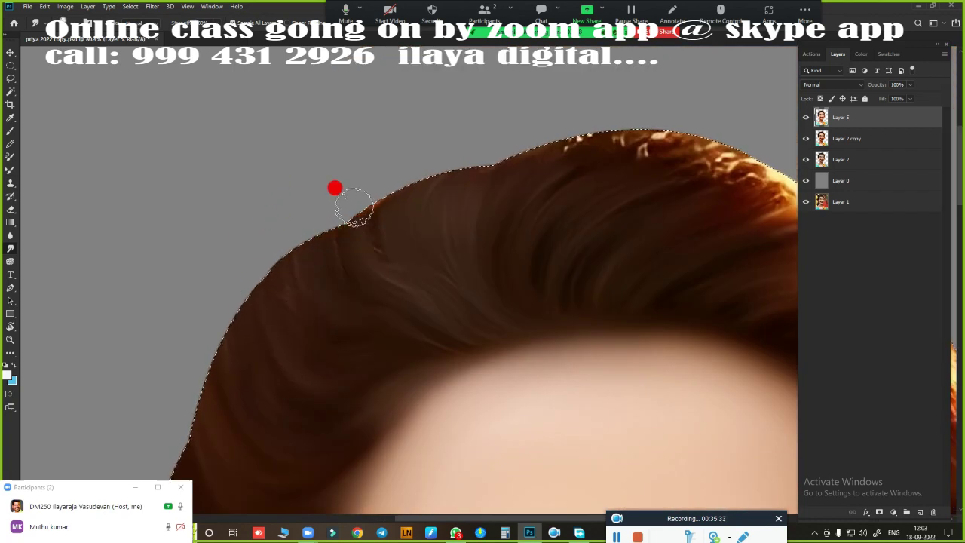
pyautogui.moveTo(311, 248); pyautogui.dragTo(198, 329)
pyautogui.moveTo(364, 166)
pyautogui.mouseDown()
pyautogui.moveTo(339, 250)
pyautogui.moveTo(280, 176)
pyautogui.moveTo(389, 168)
pyautogui.moveTo(357, 213)
pyautogui.moveTo(411, 230)
pyautogui.moveTo(545, 327)
pyautogui.moveTo(499, 232)
pyautogui.moveTo(445, 265)
pyautogui.moveTo(370, 113)
pyautogui.mouseUp()
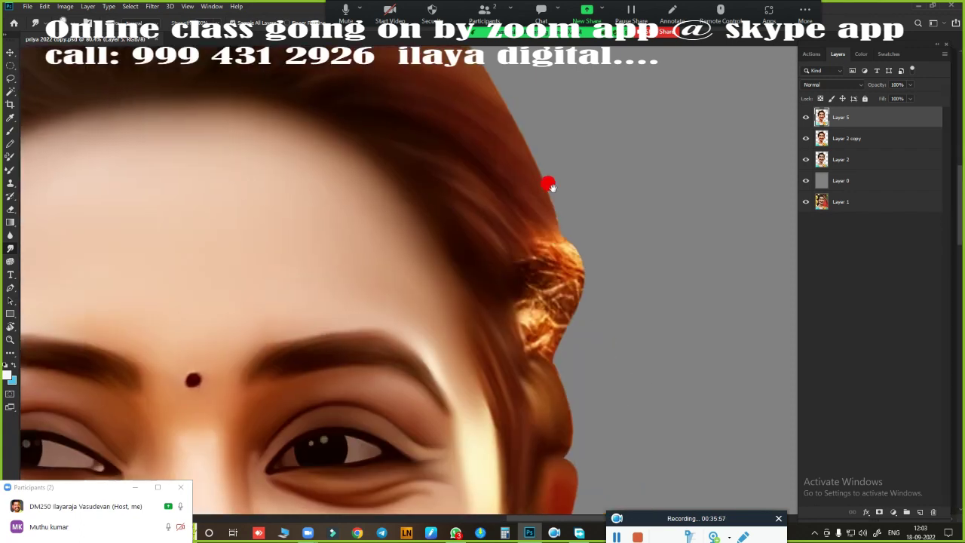
pyautogui.moveTo(549, 186)
pyautogui.mouseDown()
pyautogui.moveTo(463, 192)
pyautogui.moveTo(523, 360)
pyautogui.moveTo(500, 329)
pyautogui.moveTo(510, 218)
pyautogui.mouseUp()
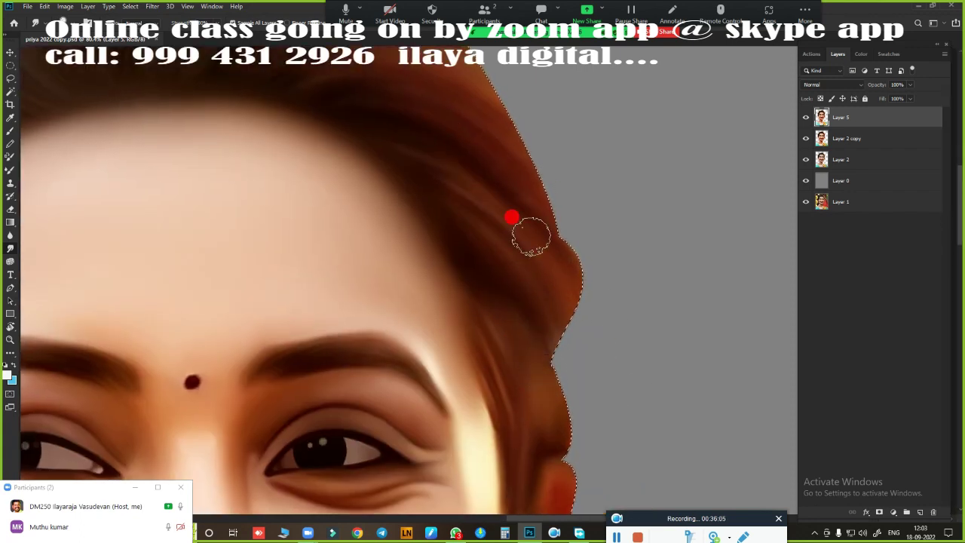
pyautogui.scroll(-1, 576, 337)
pyautogui.scroll(-2, 595, 324)
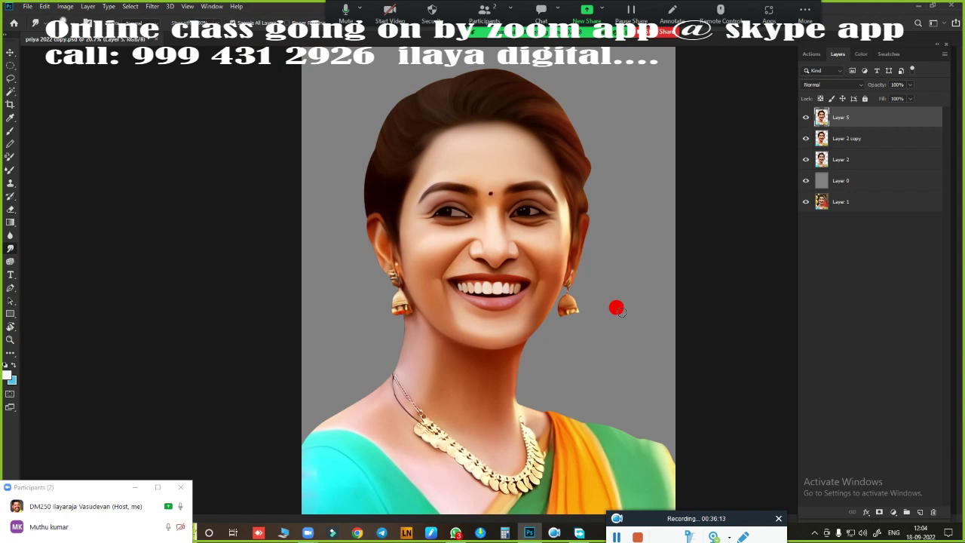
# - Save the finished smoothed portrait again as a Photoshop PSD file
pyautogui.scroll(2, 495, 279)
pyautogui.scroll(-1, 562, 274)
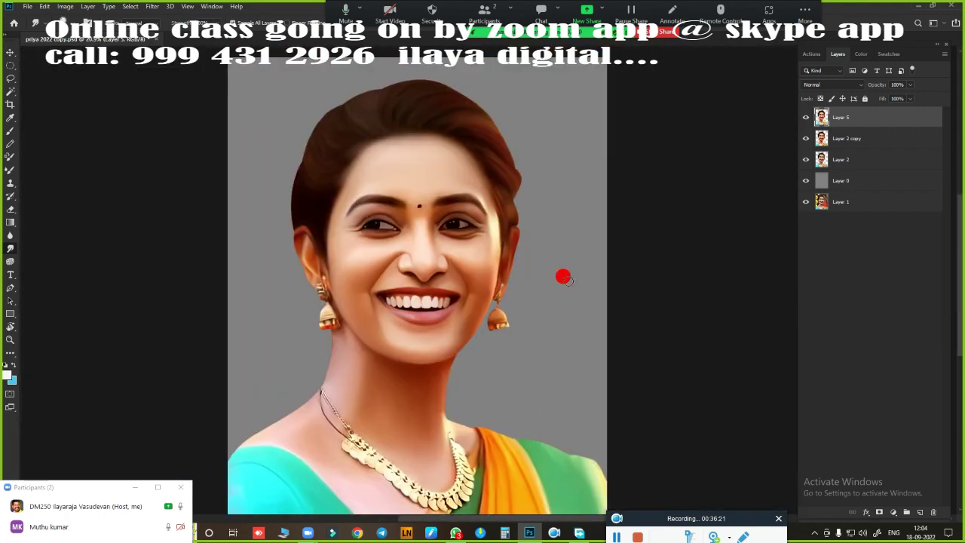
pyautogui.hotkey('ctrl', 'shift', 's')
pyautogui.click(824, 499)
pyautogui.scroll(-1, 631, 323)
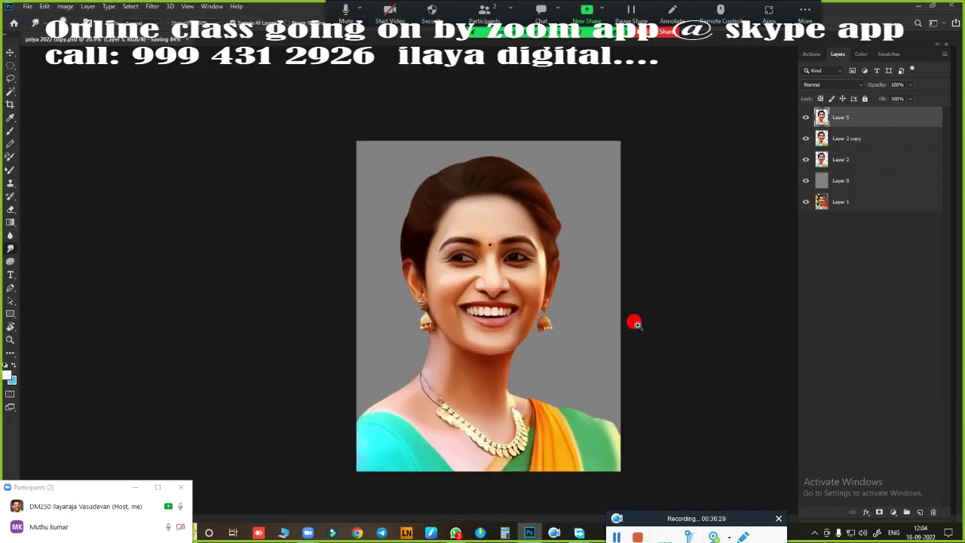
pyautogui.scroll(2, 625, 273)
pyautogui.scroll(1, 655, 265)
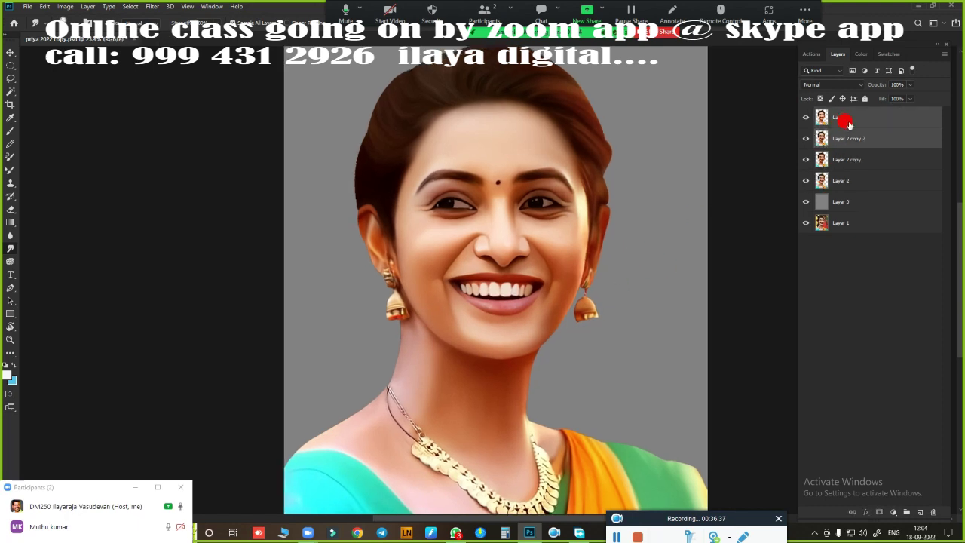
pyautogui.scroll(-1, 659, 273)
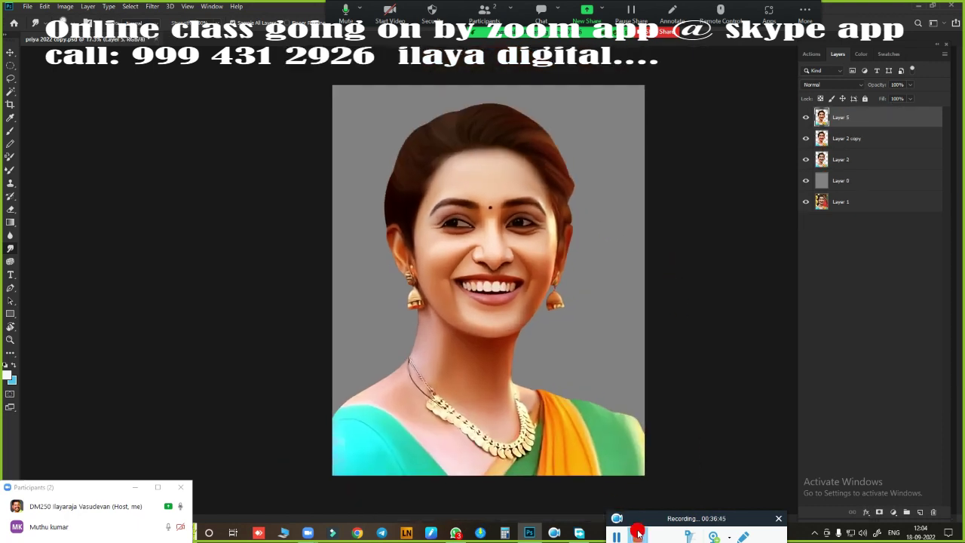